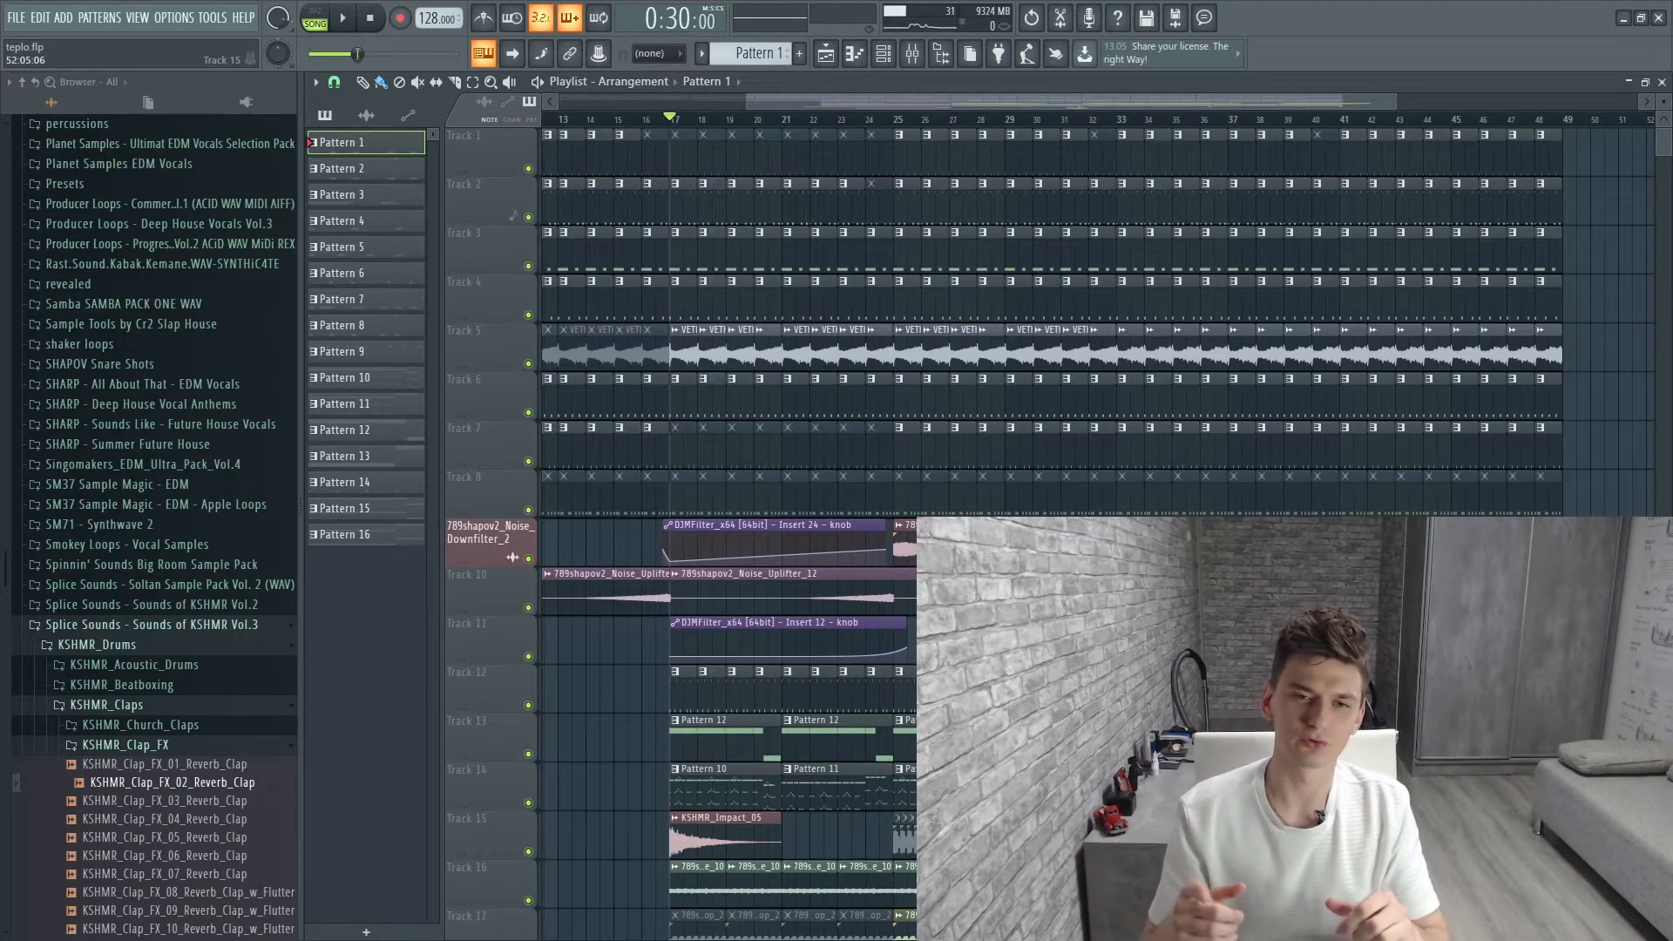
Play the arrangement from bar 17 in the playlist and stop playback after the drop section
{"action": "scroll", "coordinate": [792, 512], "scroll_direction": "down", "scroll_amount": 2}
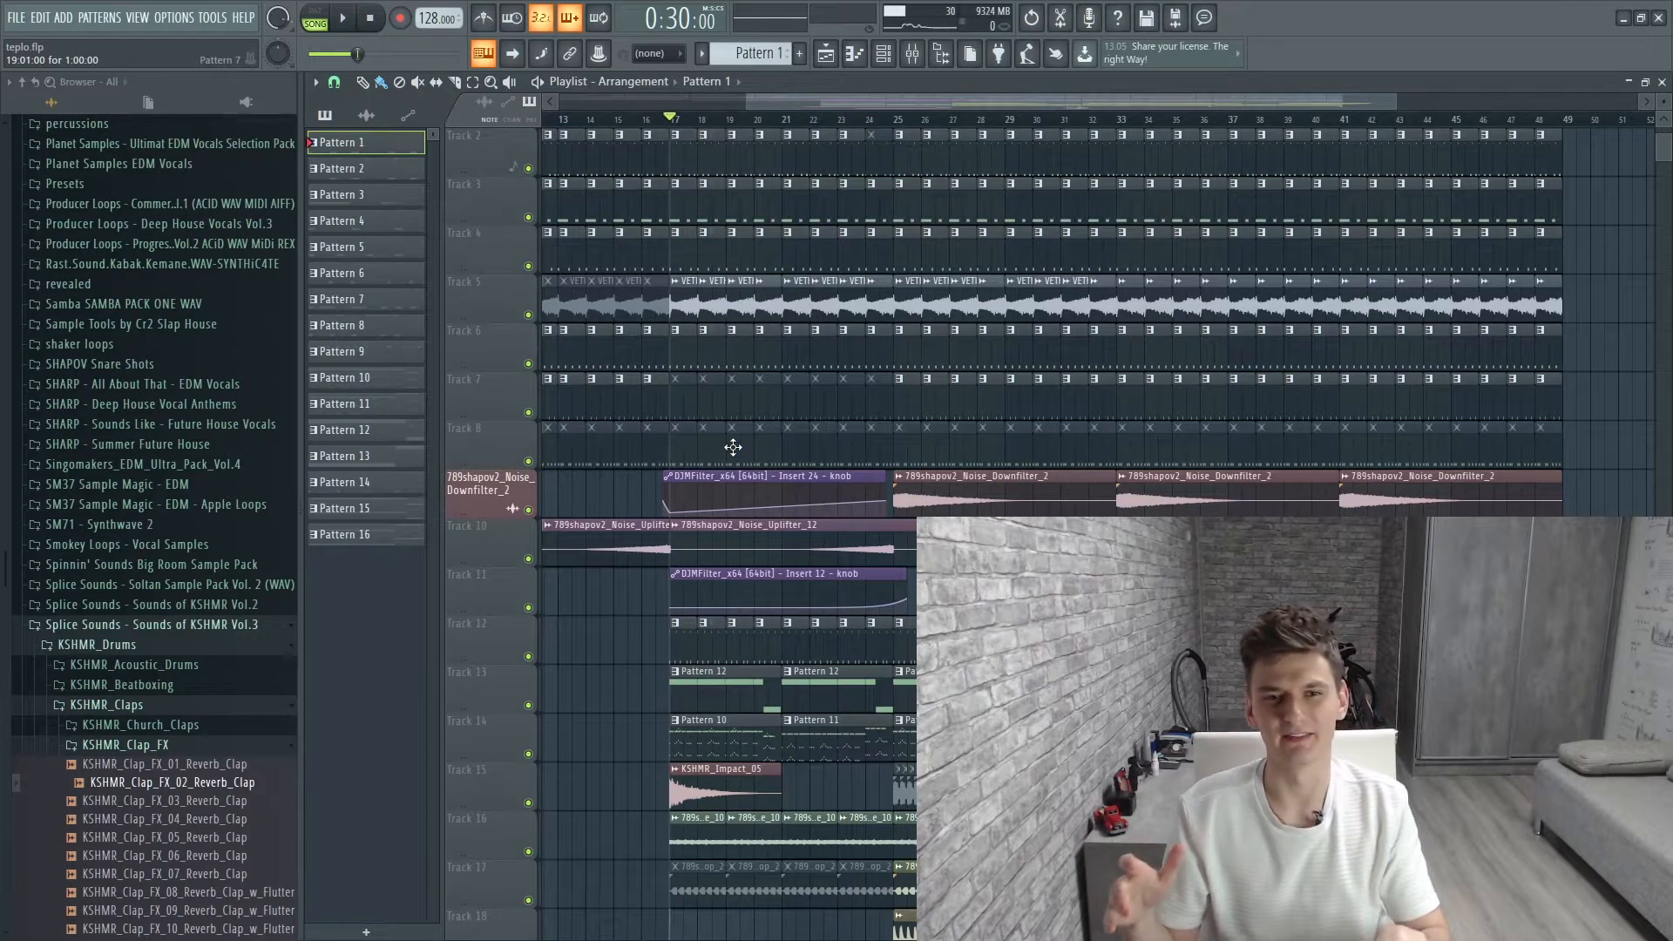
{"action": "key", "text": "space"}
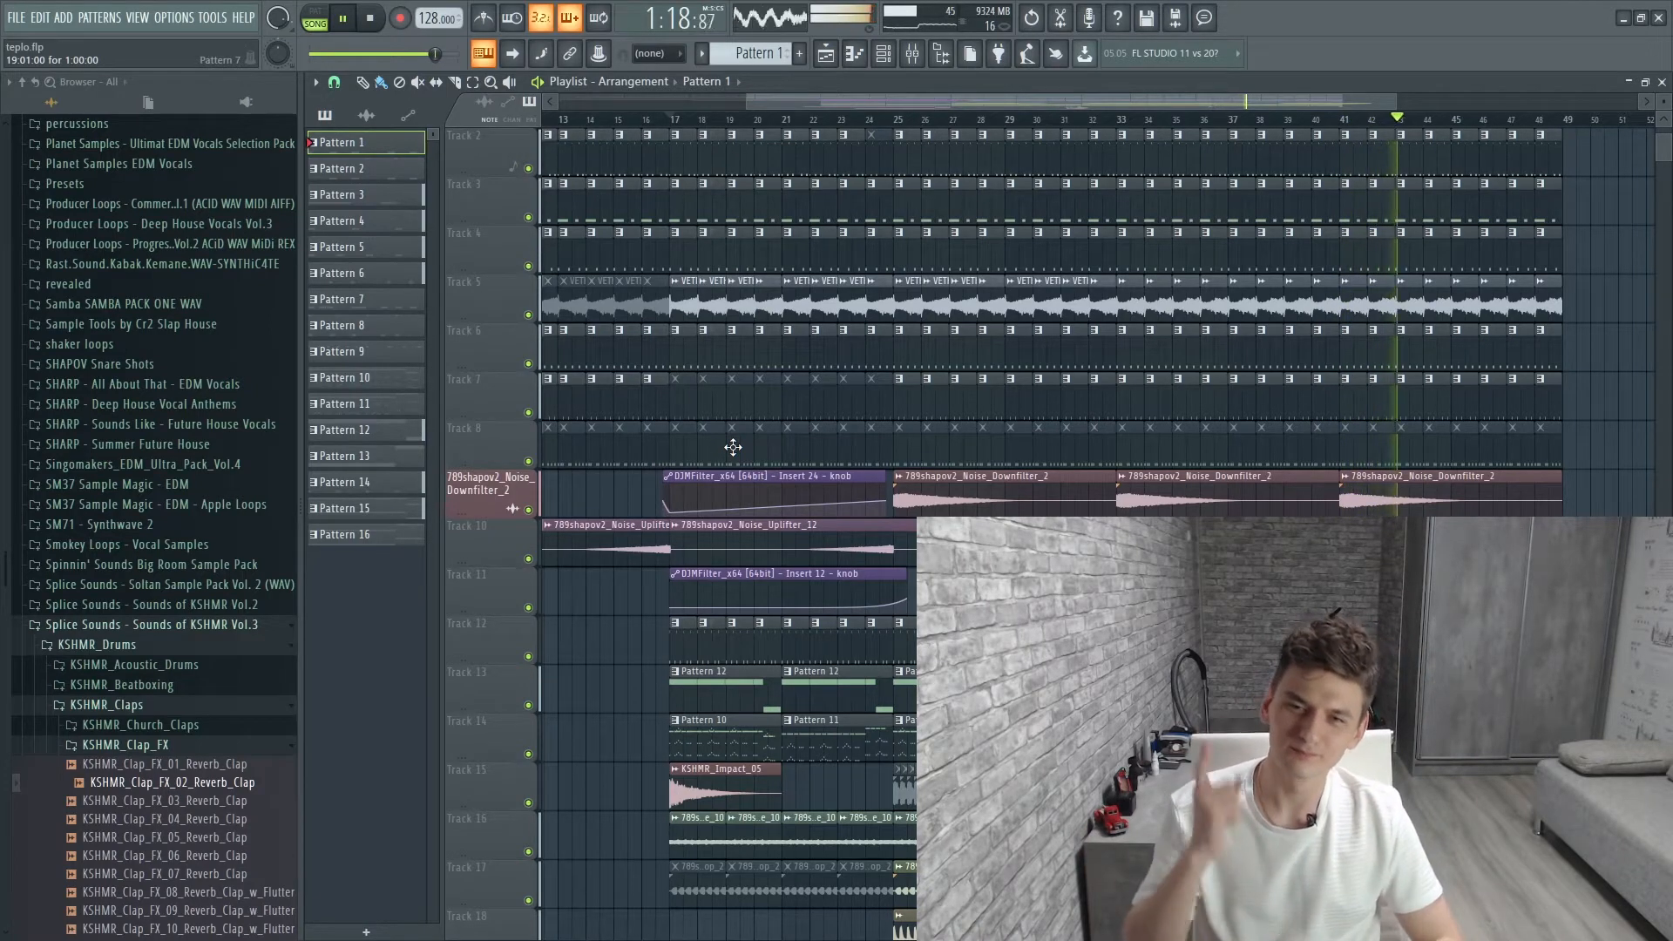
{"action": "key", "text": "space"}
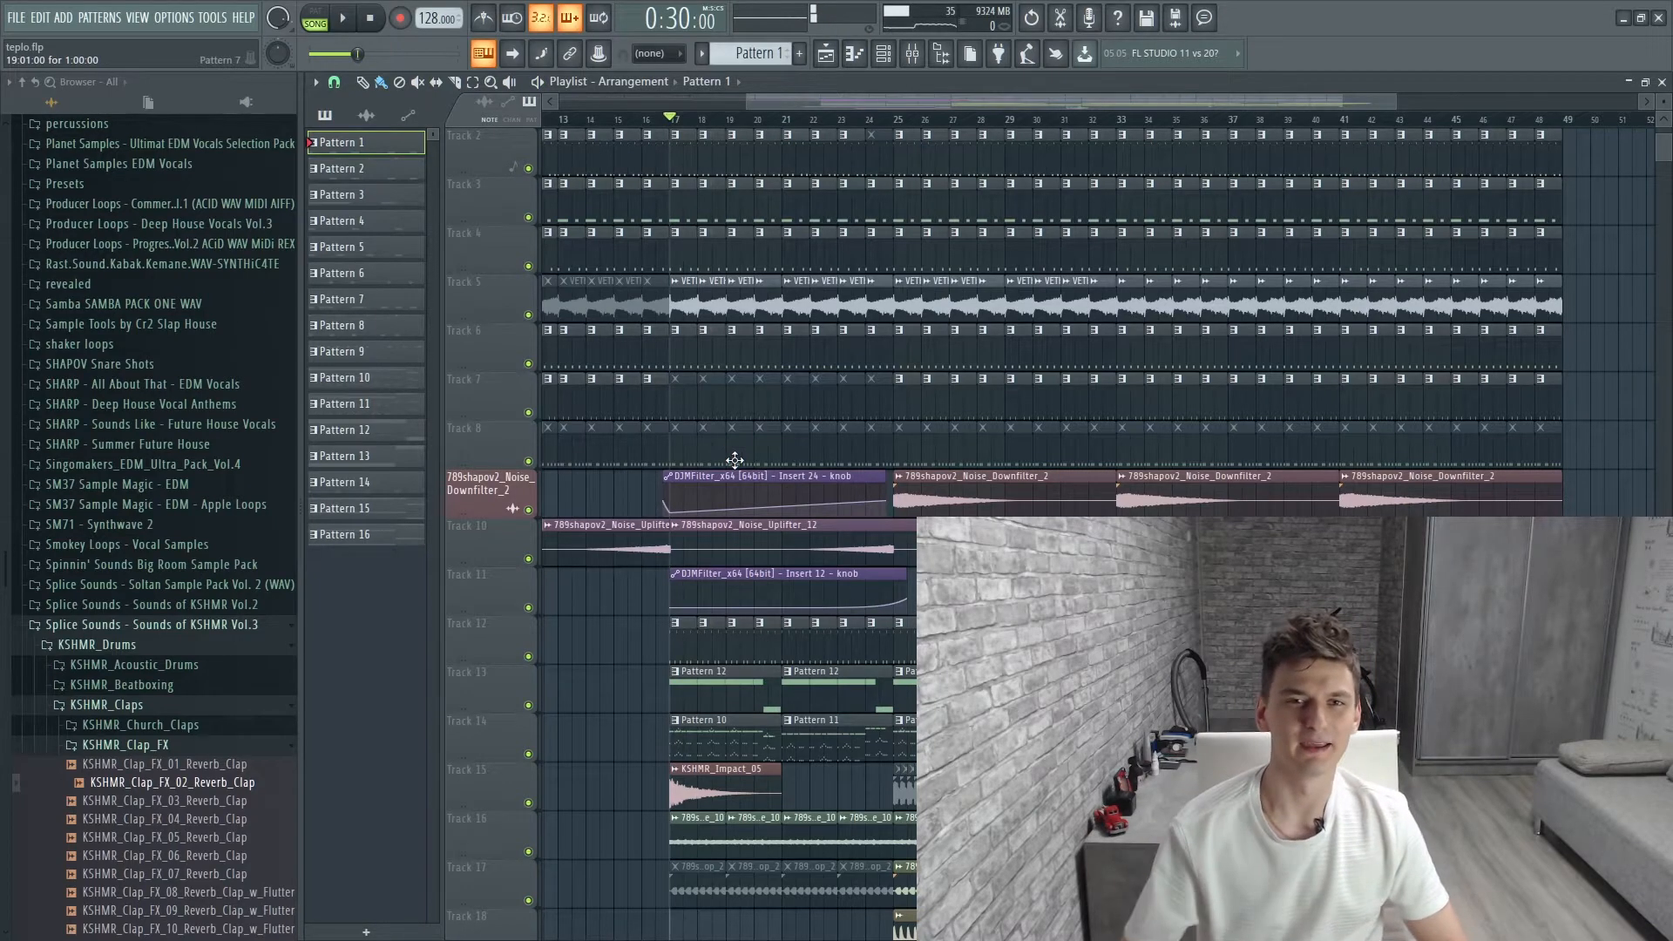
{"action": "scroll", "coordinate": [1076, 348], "scroll_direction": "up", "scroll_amount": 1}
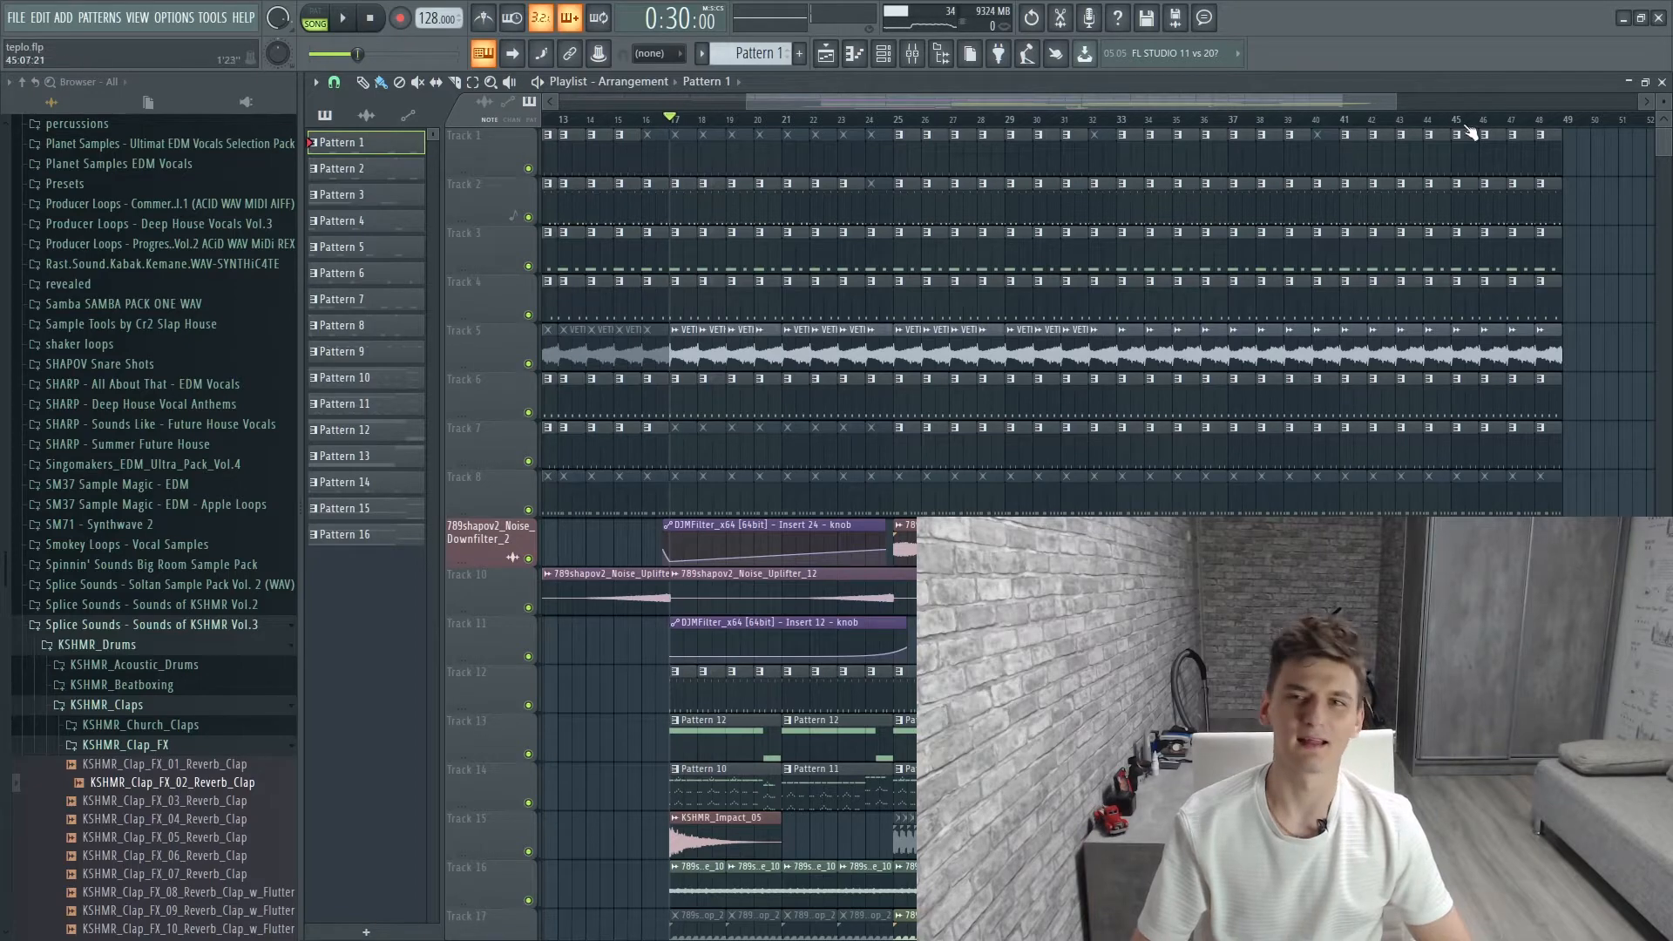
Audition Pattern 14 in pattern mode and inspect the sample settings of its 02_BH_Kick_E channel
{"action": "left_click_drag", "start_coordinate": [1394, 102], "coordinate": [1142, 102]}
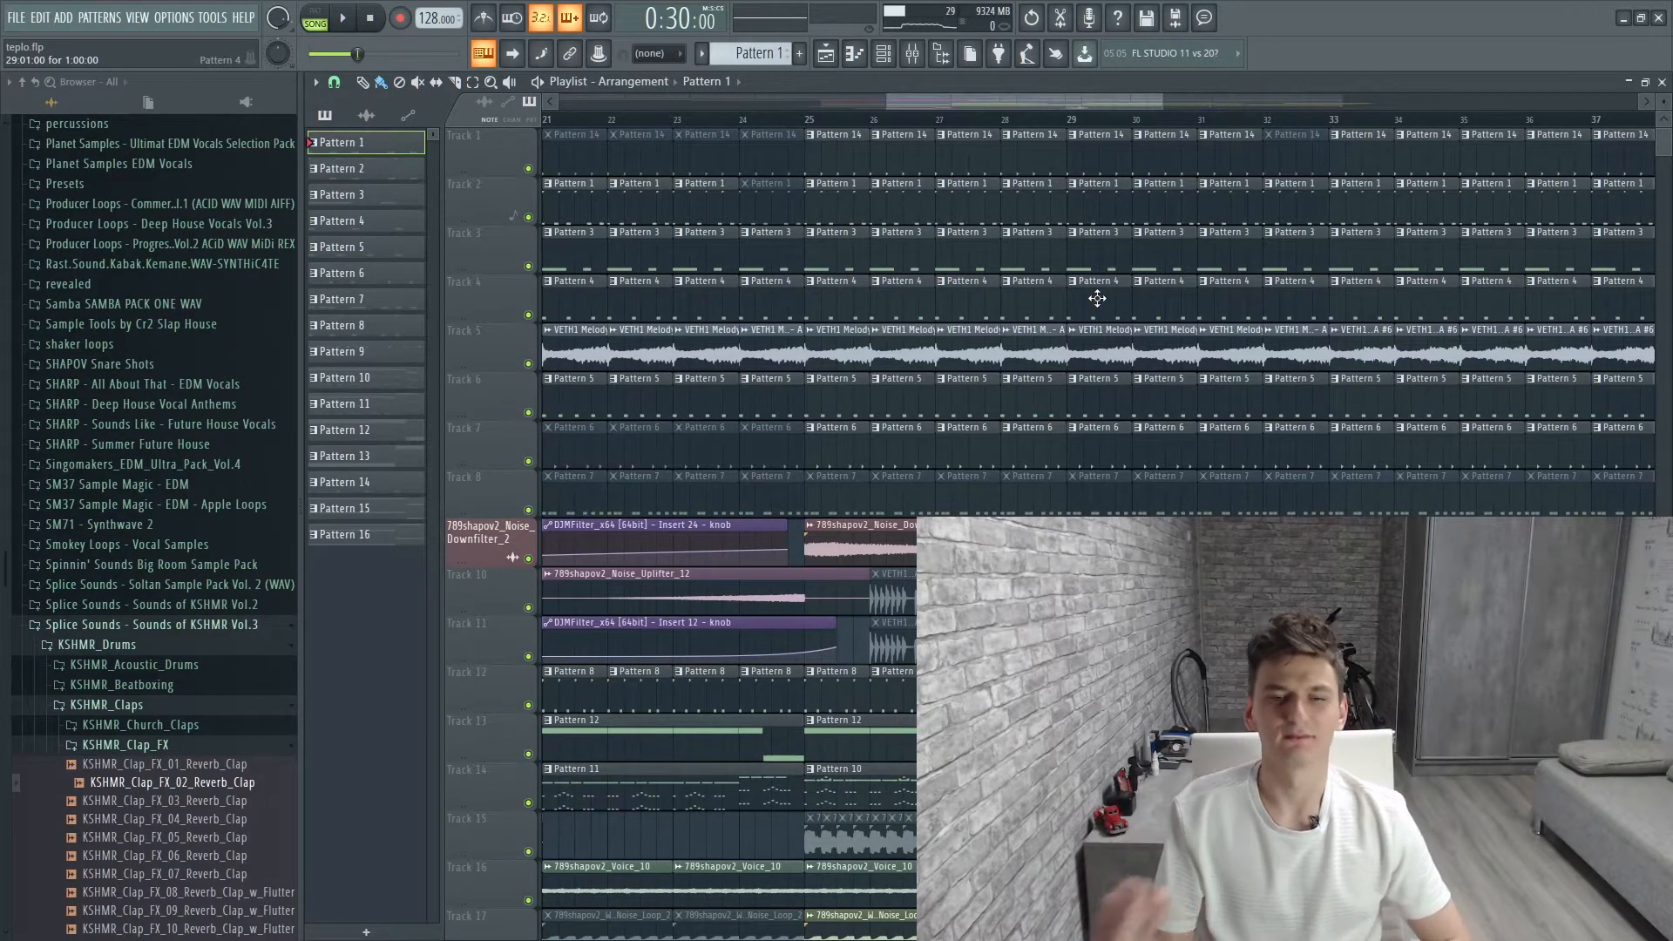
{"action": "double_click", "coordinate": [853, 157]}
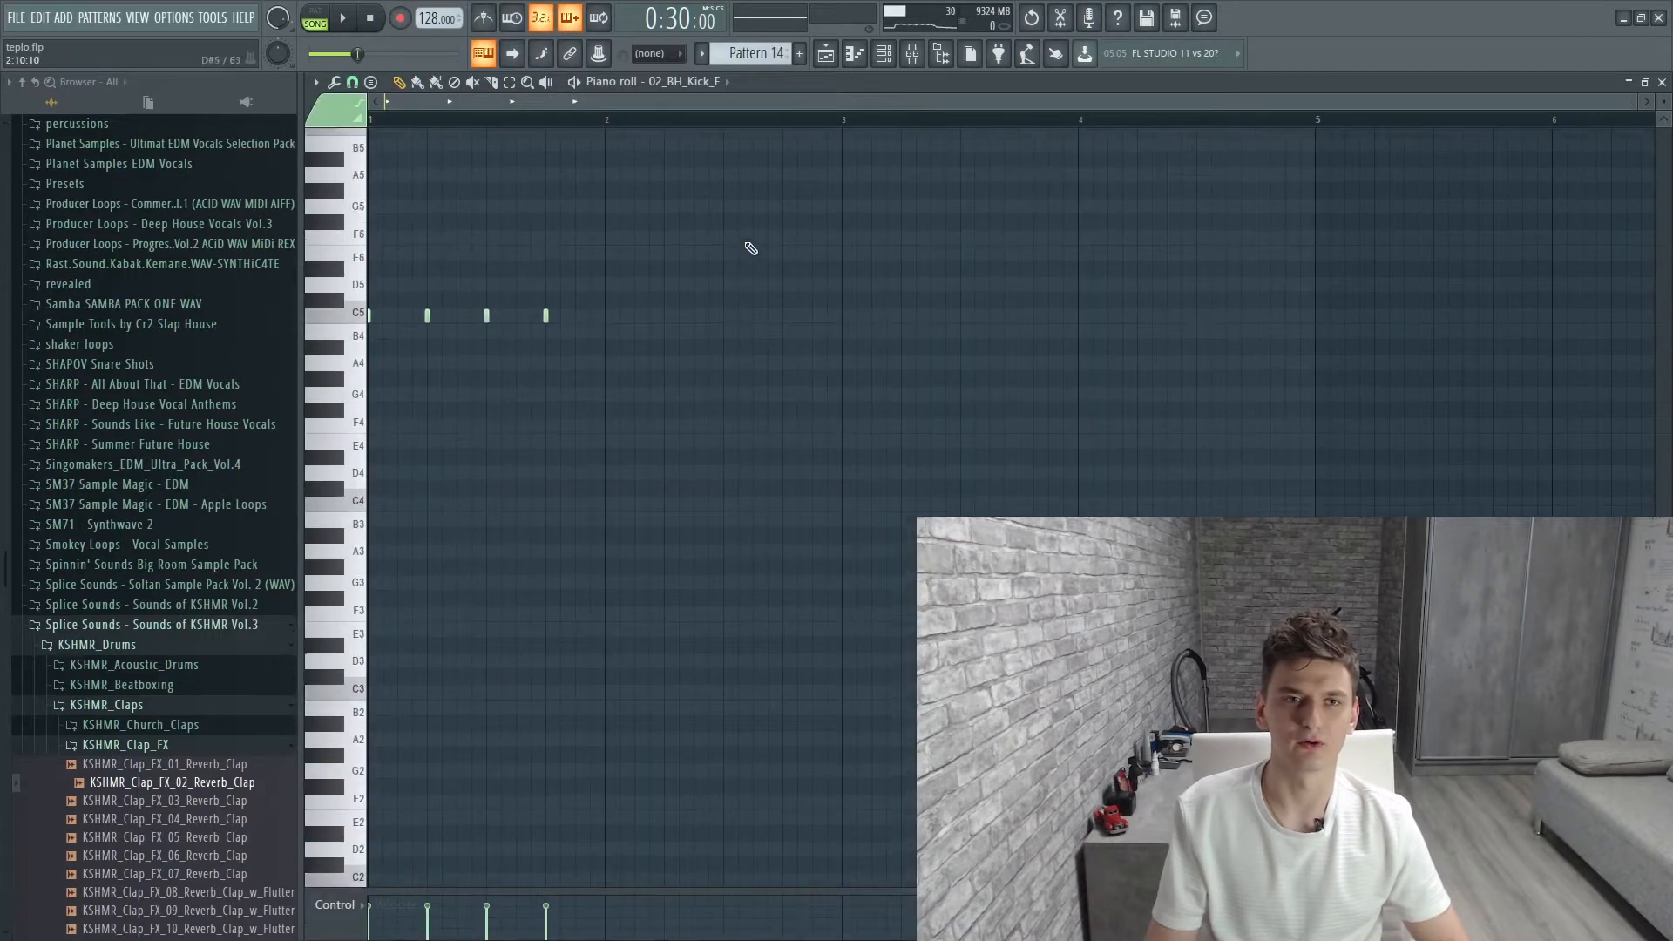
{"action": "left_click", "coordinate": [883, 54]}
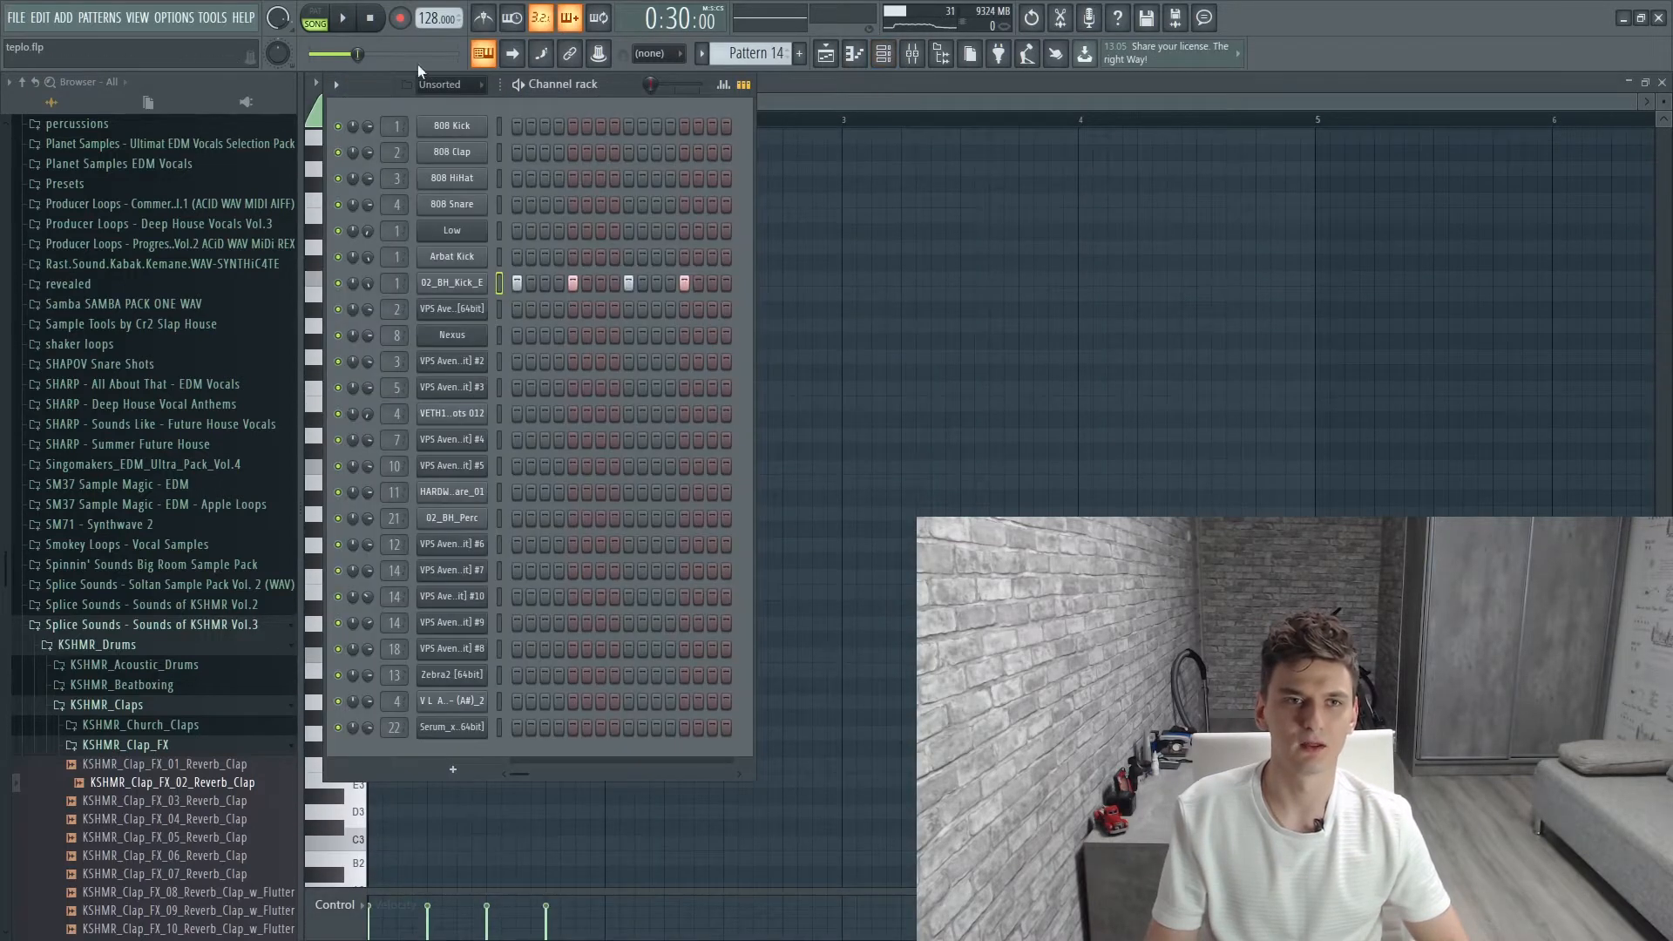
{"action": "left_click", "coordinate": [351, 19]}
{"action": "left_click", "coordinate": [315, 17]}
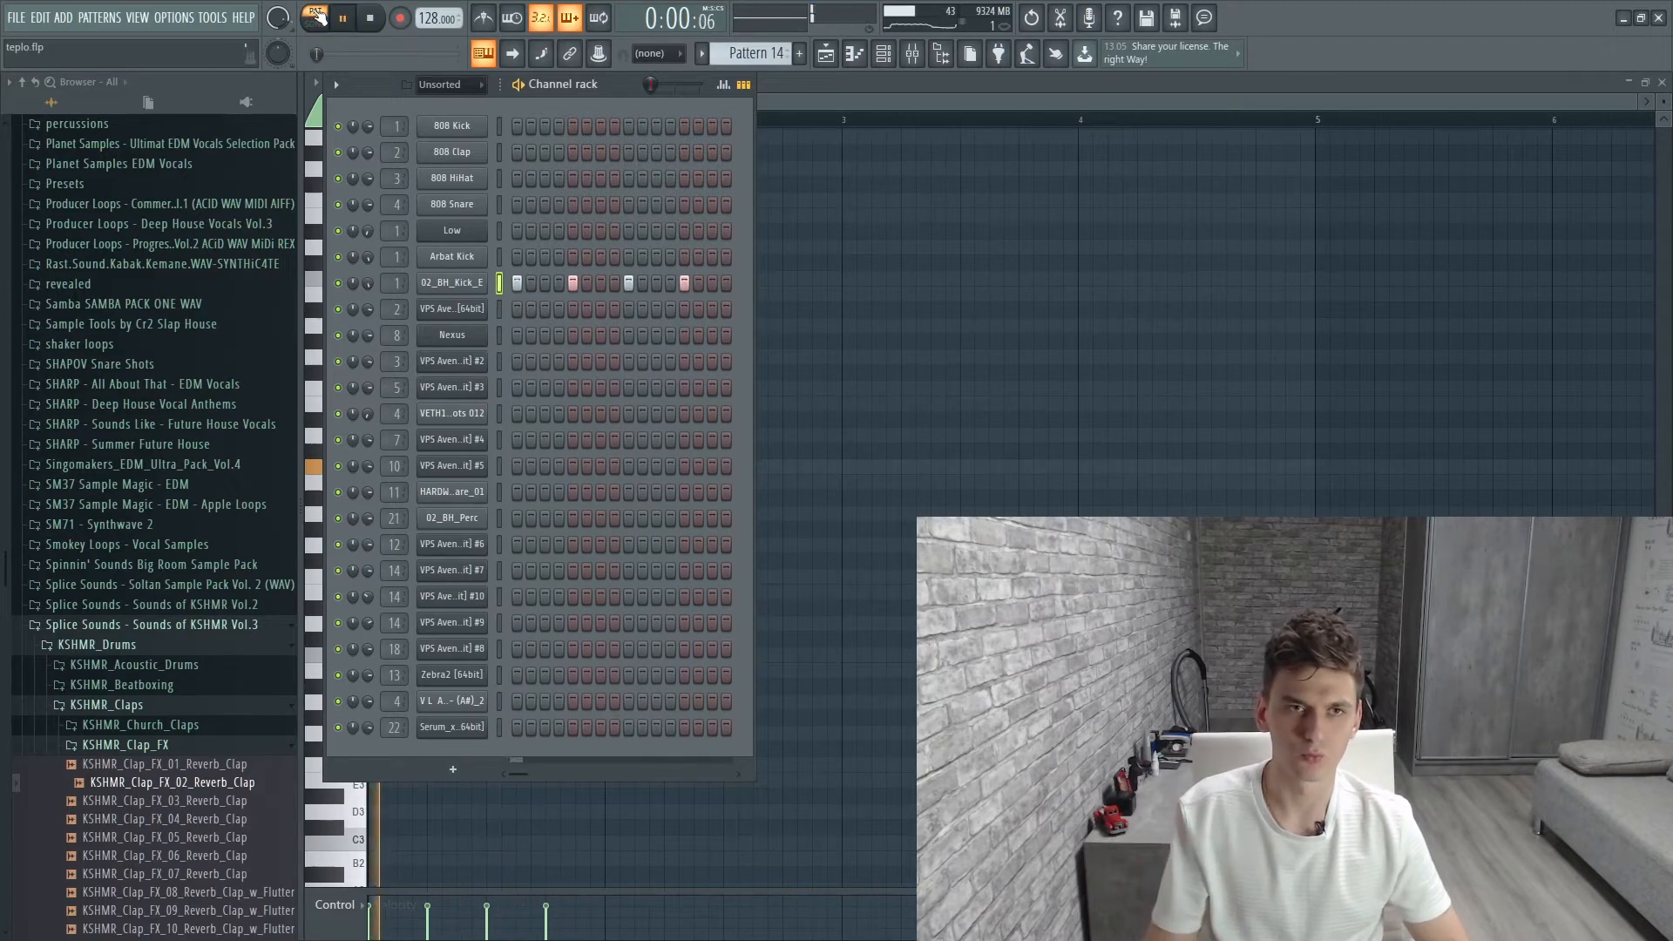
{"action": "left_click", "coordinate": [475, 283]}
{"action": "key", "text": "space"}
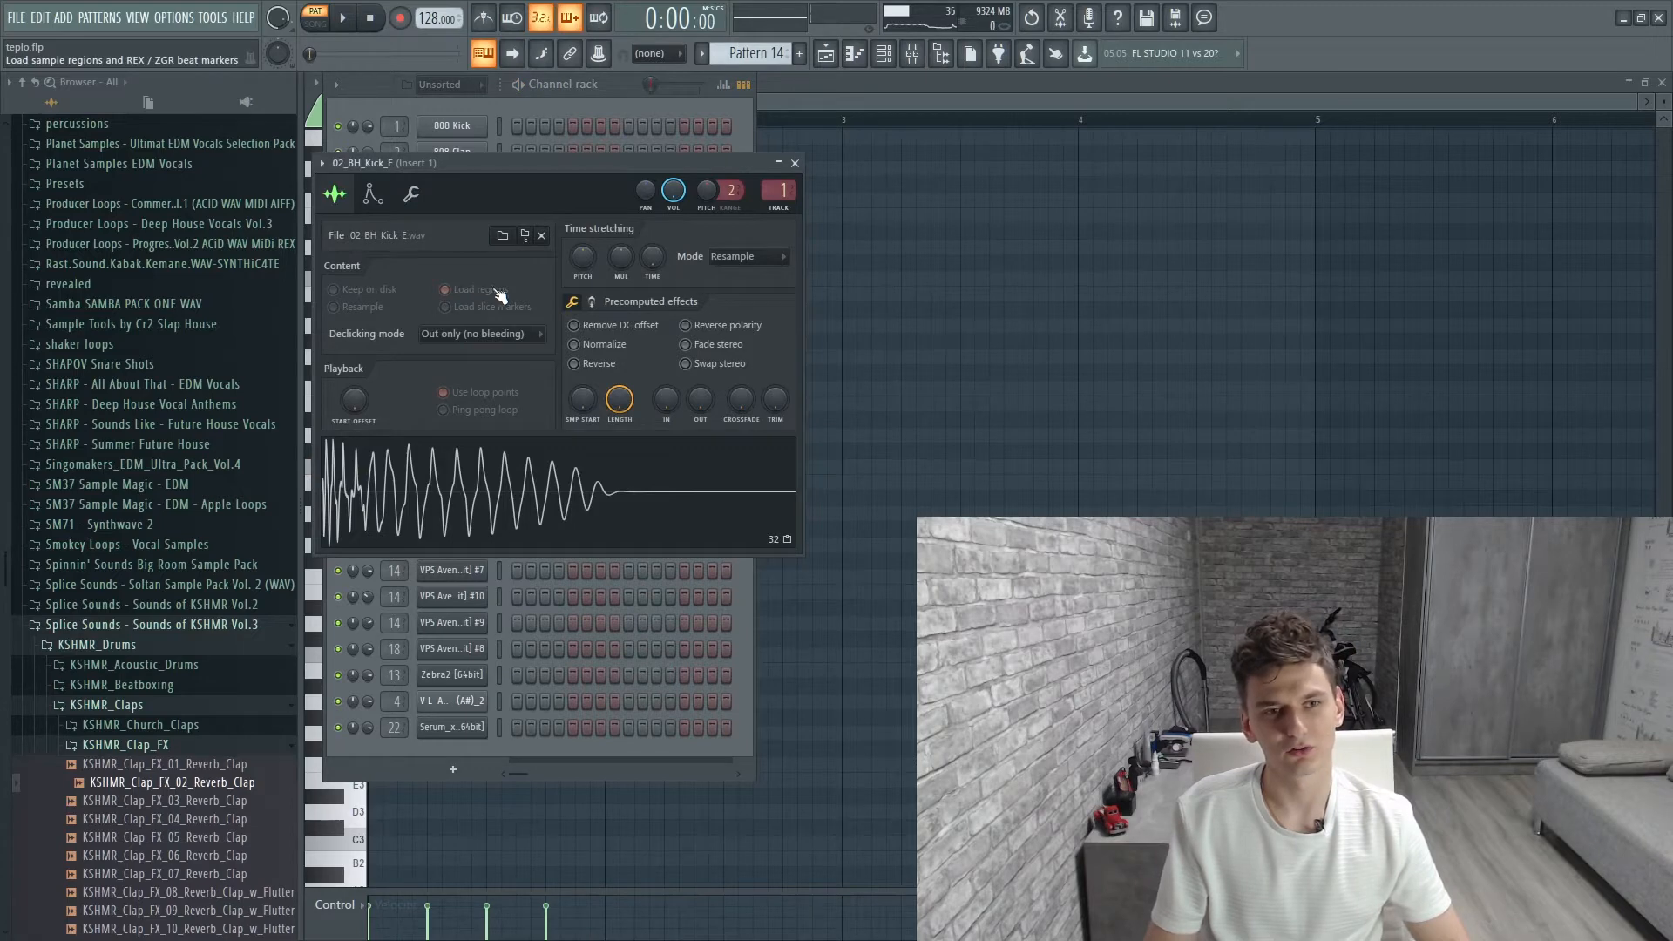
{"action": "left_click", "coordinate": [795, 163]}
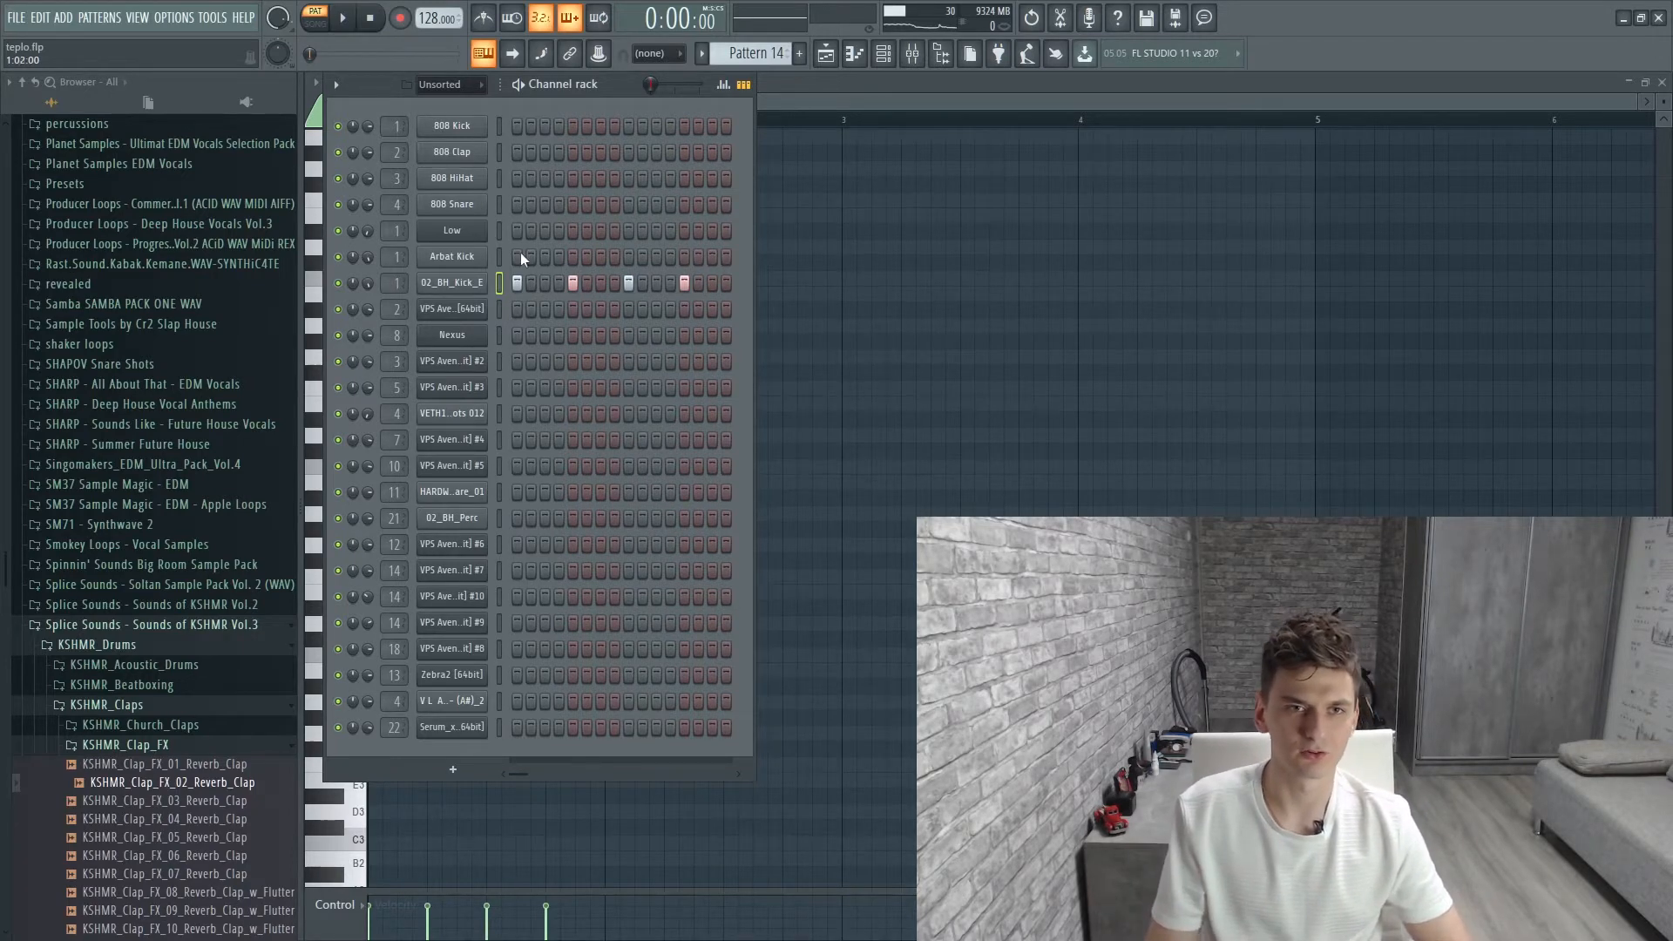
Inspect the Arbat Kick channel's sample waveform, close it and replay the kick pattern
{"action": "left_click", "coordinate": [476, 261]}
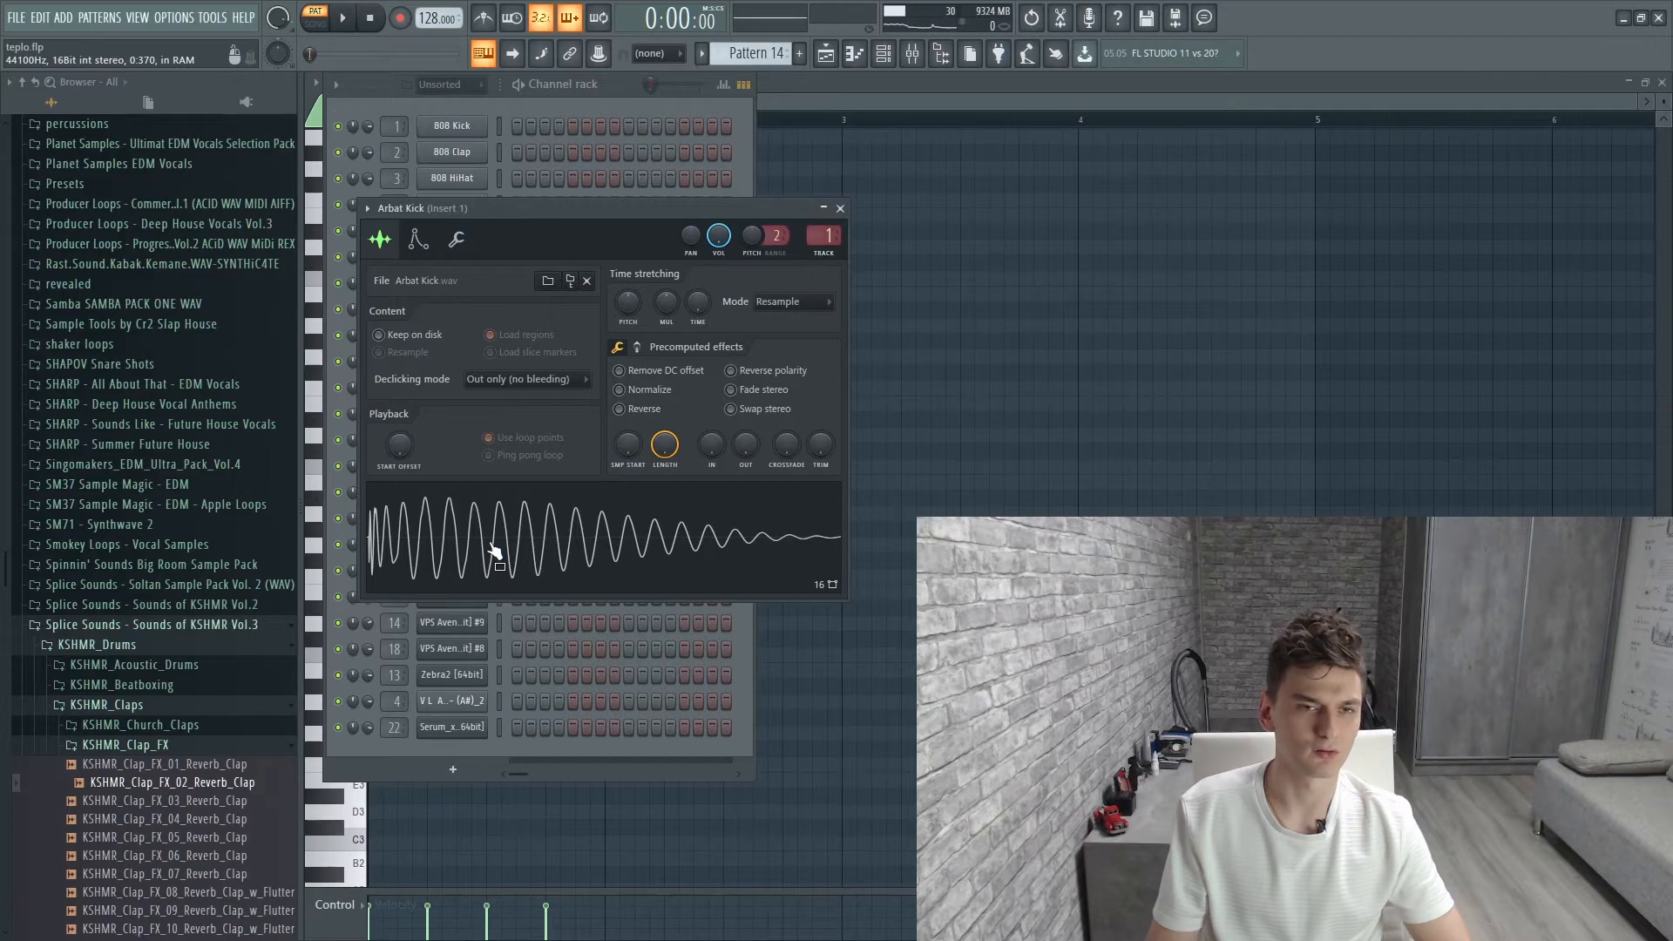
{"action": "left_click", "coordinate": [841, 209]}
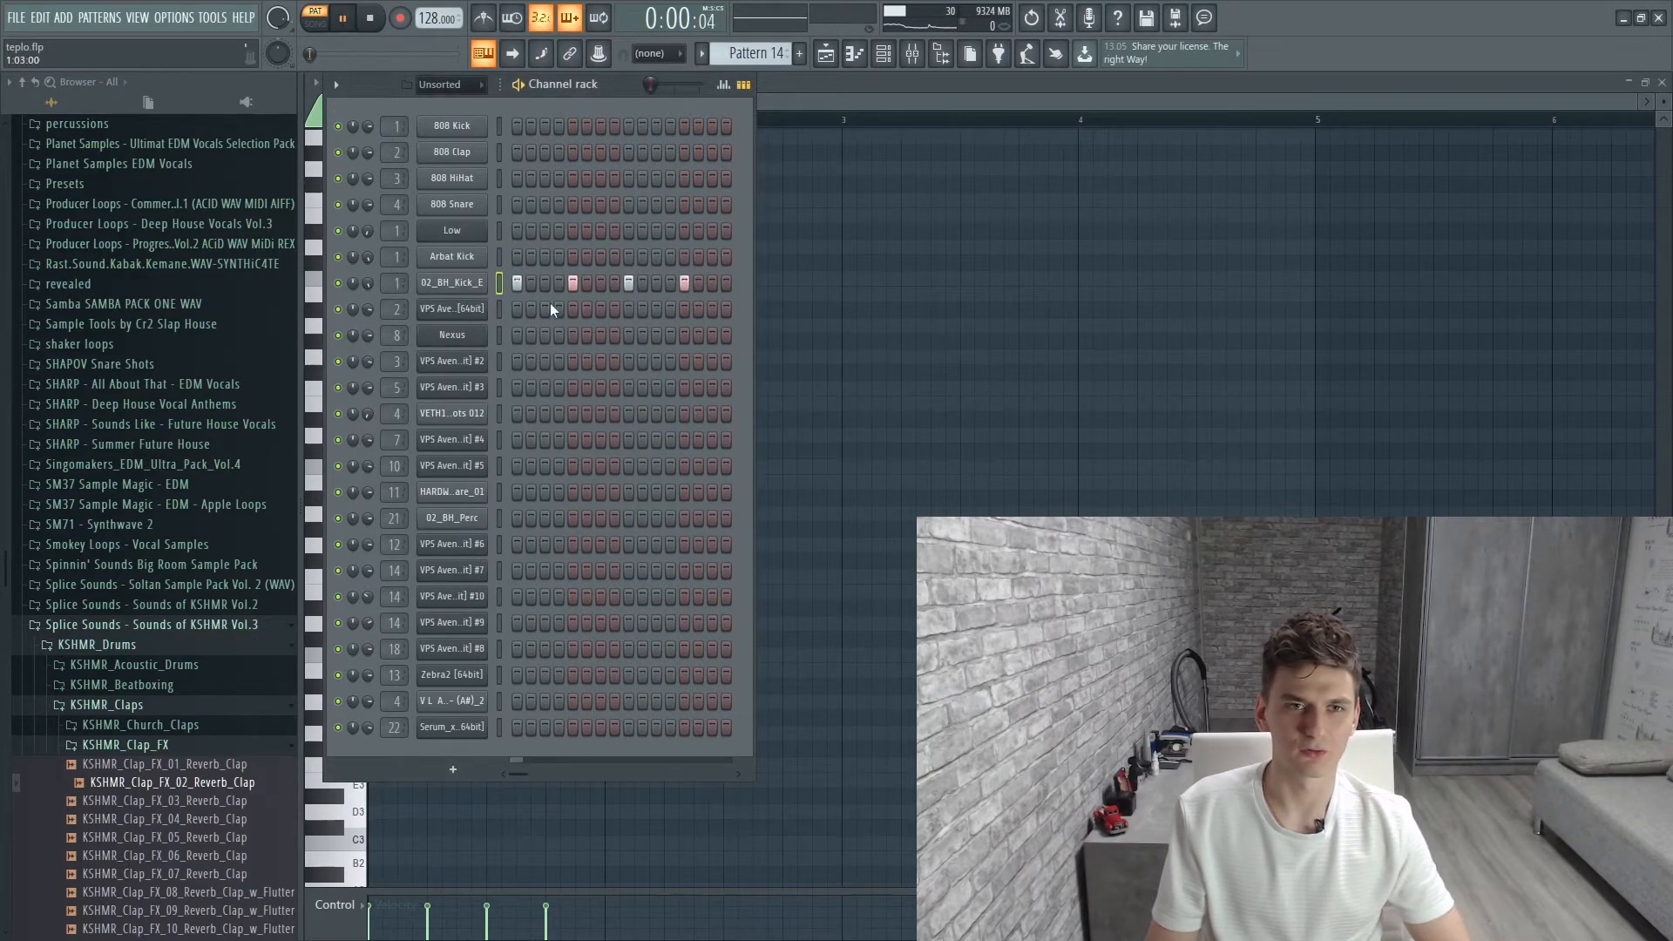
{"action": "key", "text": "space"}
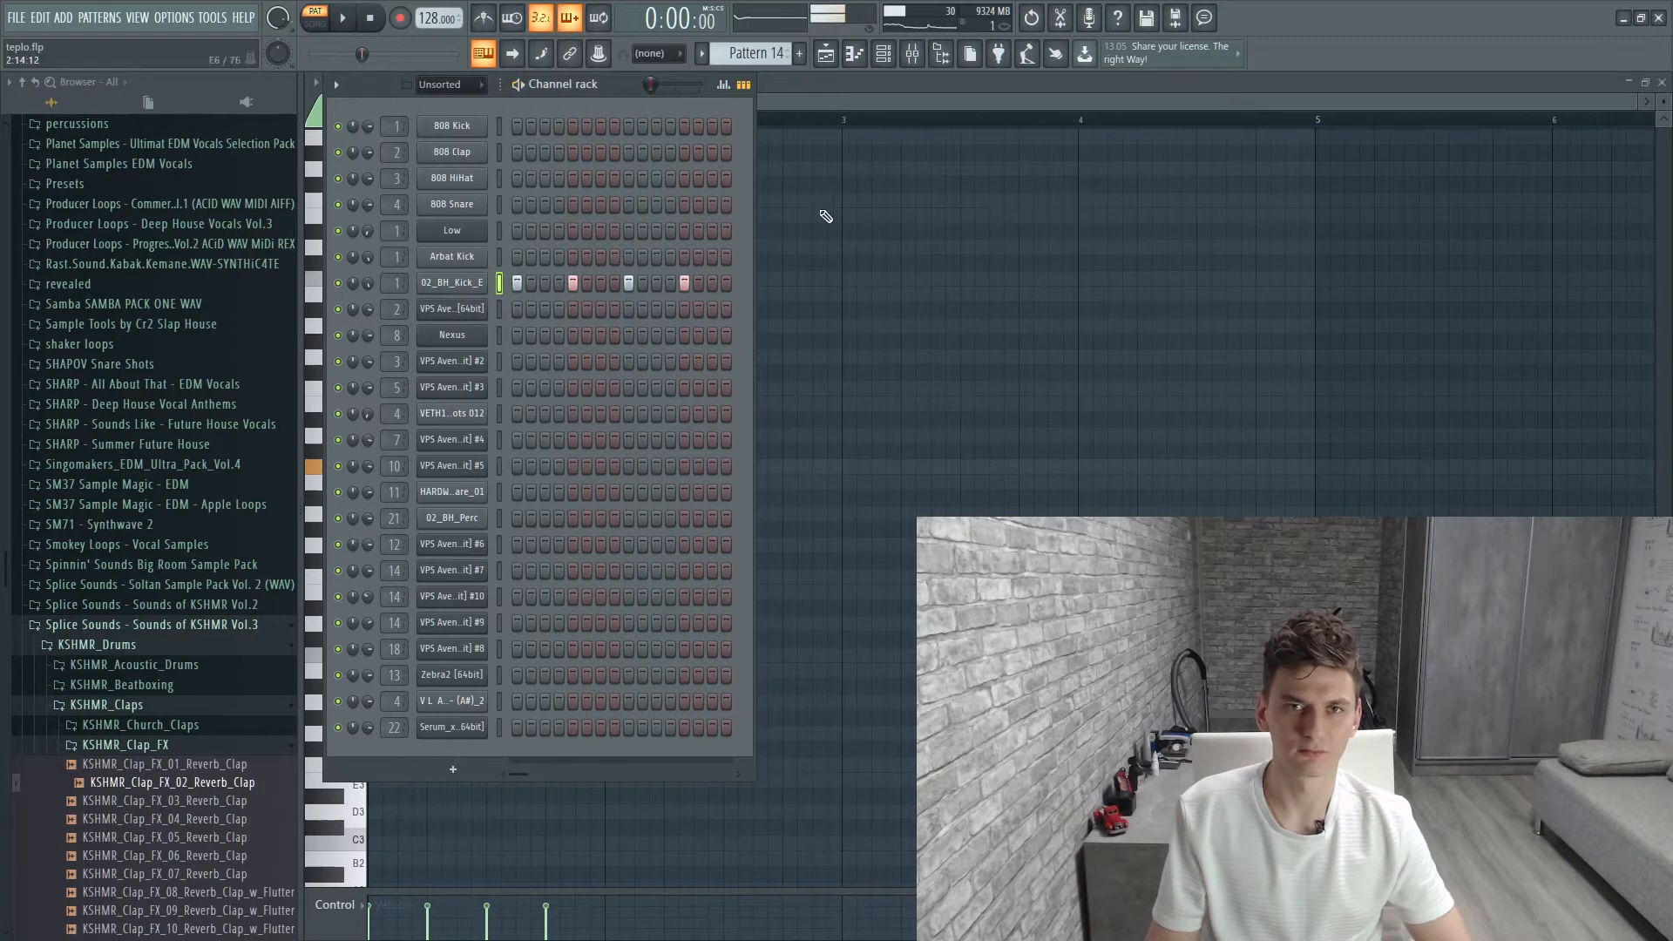
Open Pattern 1 from the playlist and listen to its first VPS Avenger channel's notes in the piano roll
{"action": "left_click", "coordinate": [913, 53]}
{"action": "key", "text": "F5"}
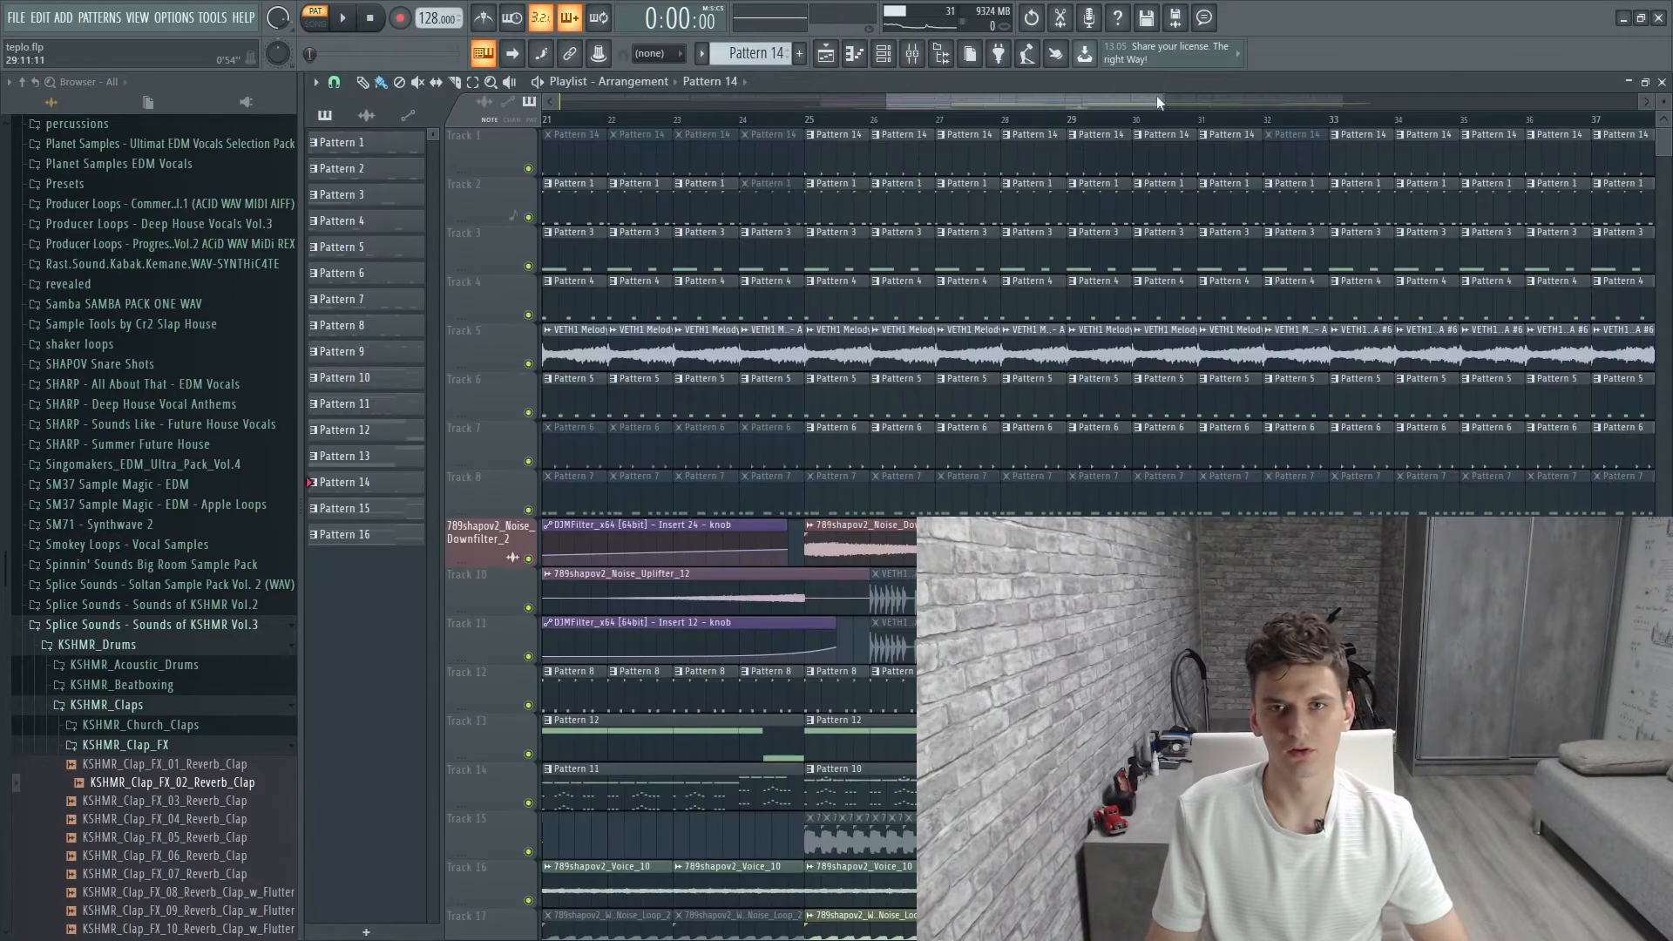
{"action": "scroll", "coordinate": [1010, 261], "scroll_direction": "up", "scroll_amount": 3}
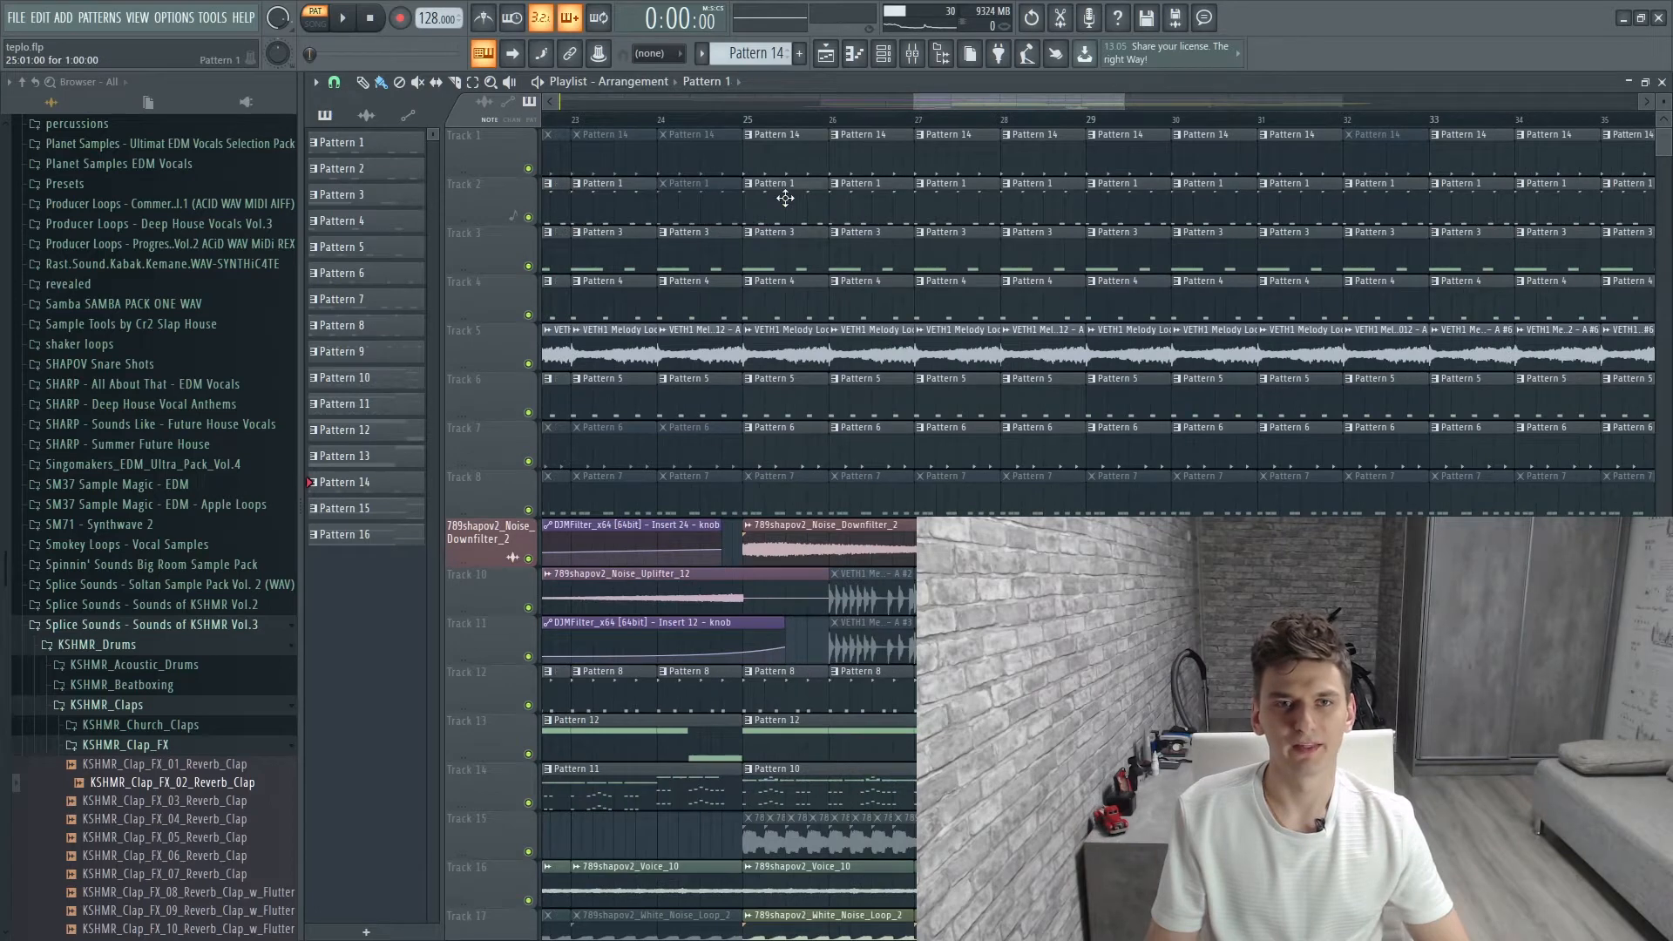
{"action": "double_click", "coordinate": [785, 198]}
{"action": "left_click", "coordinate": [885, 57]}
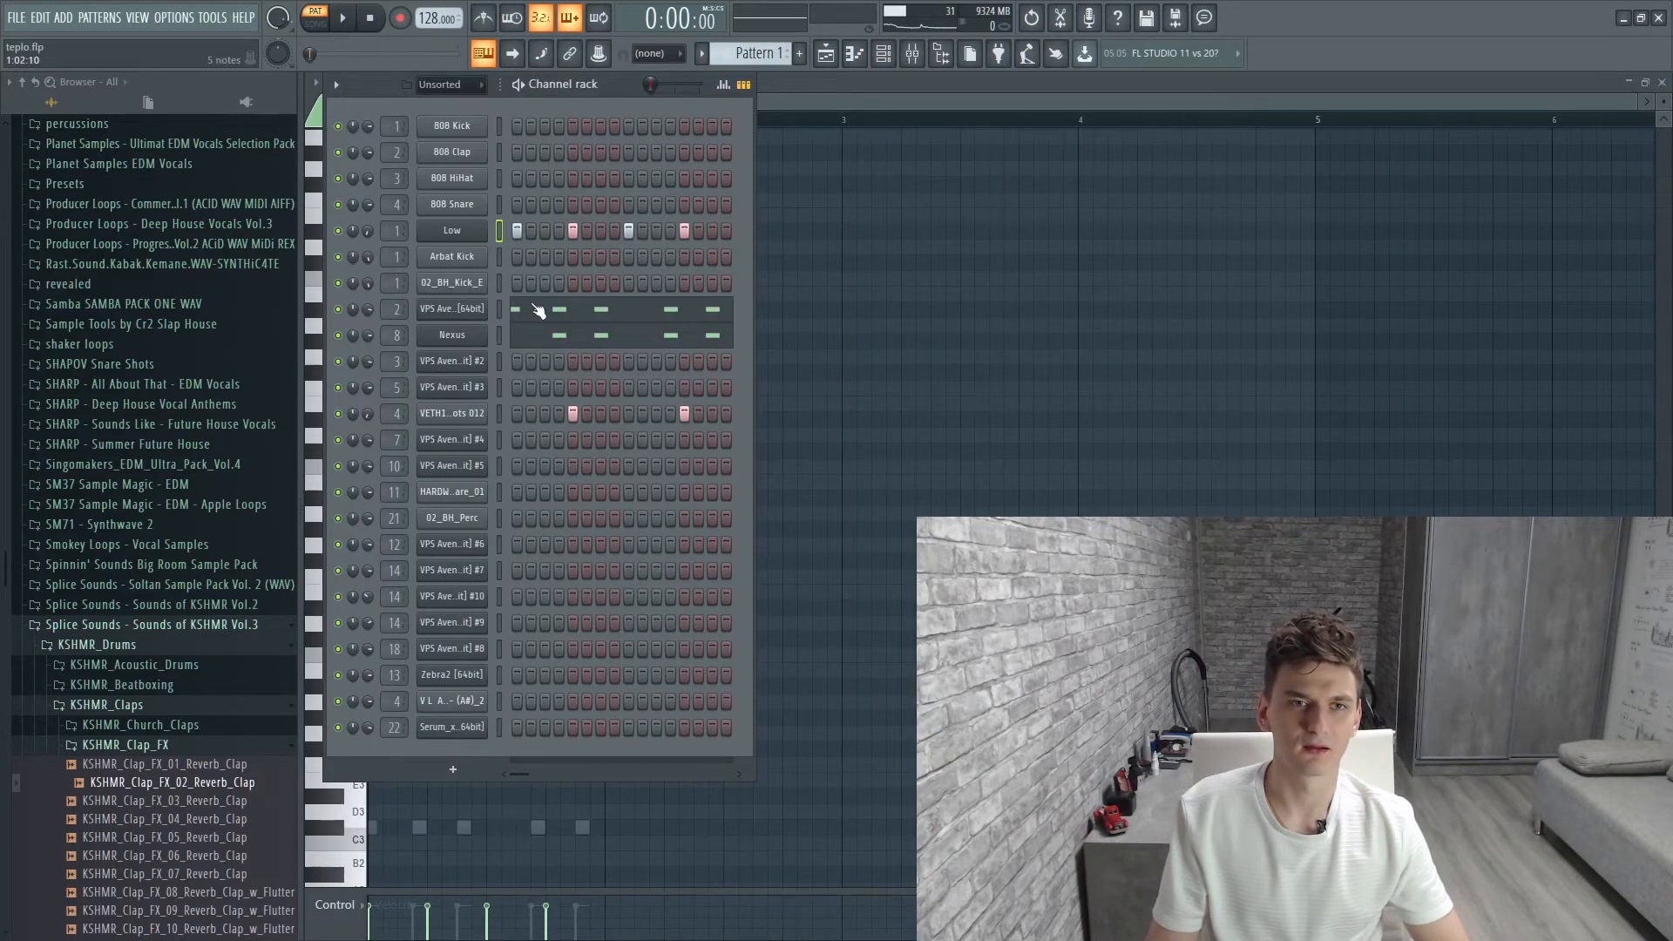
{"action": "left_click", "coordinate": [536, 316]}
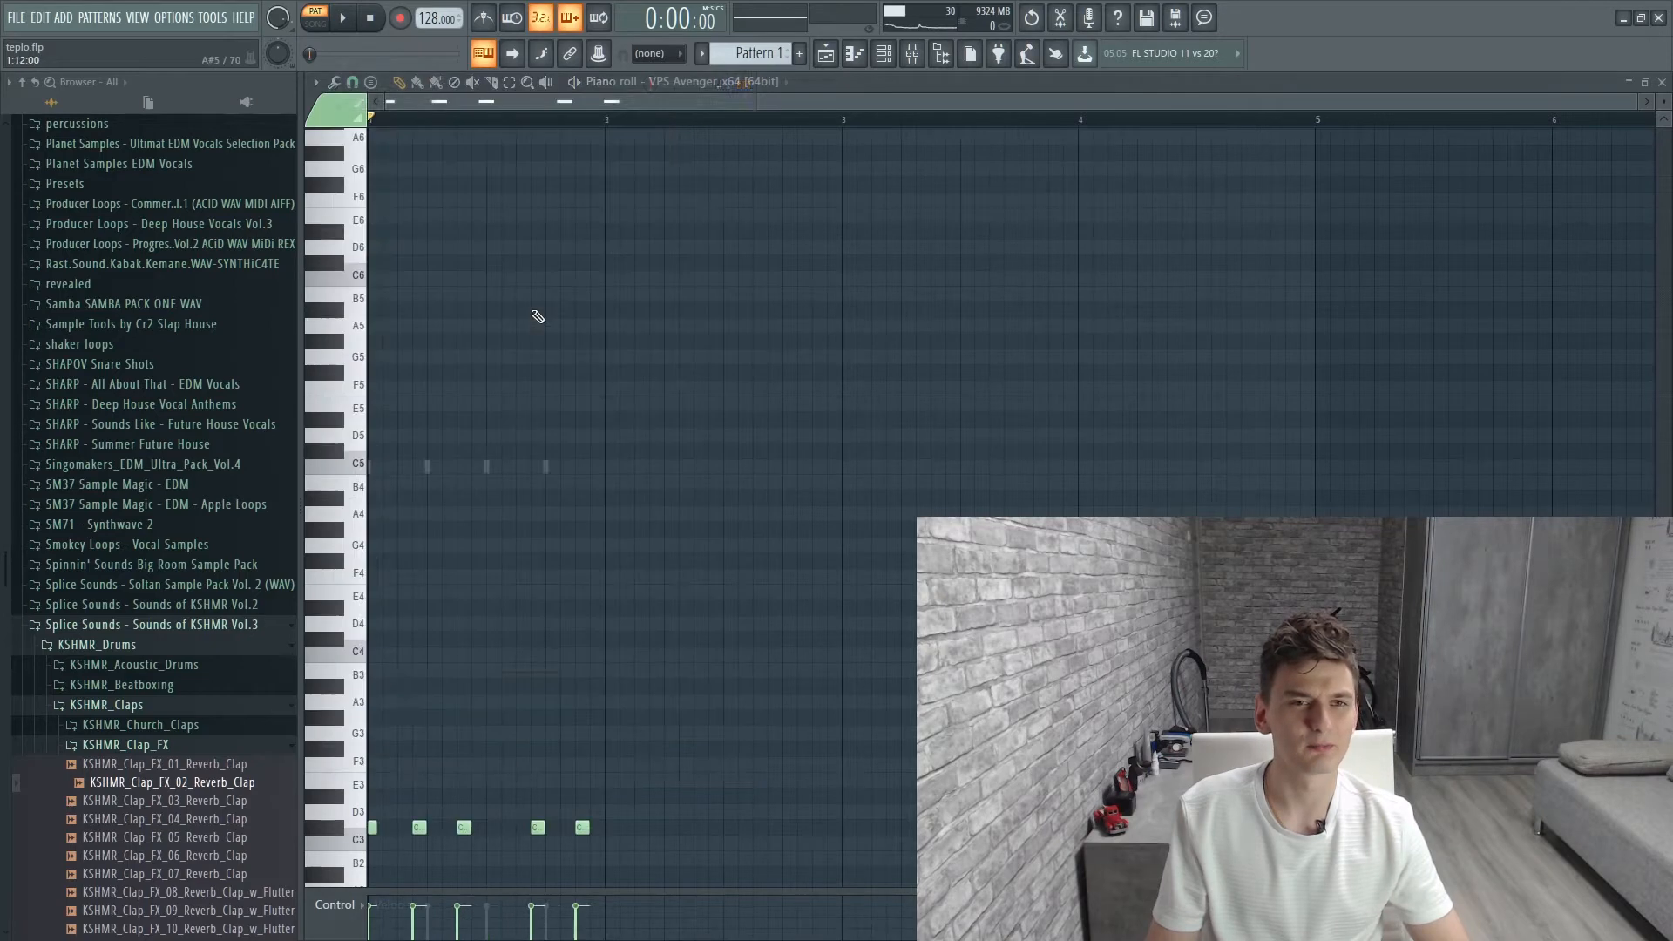
{"action": "scroll", "coordinate": [841, 150], "scroll_direction": "down", "scroll_amount": 4}
{"action": "key", "text": "space"}
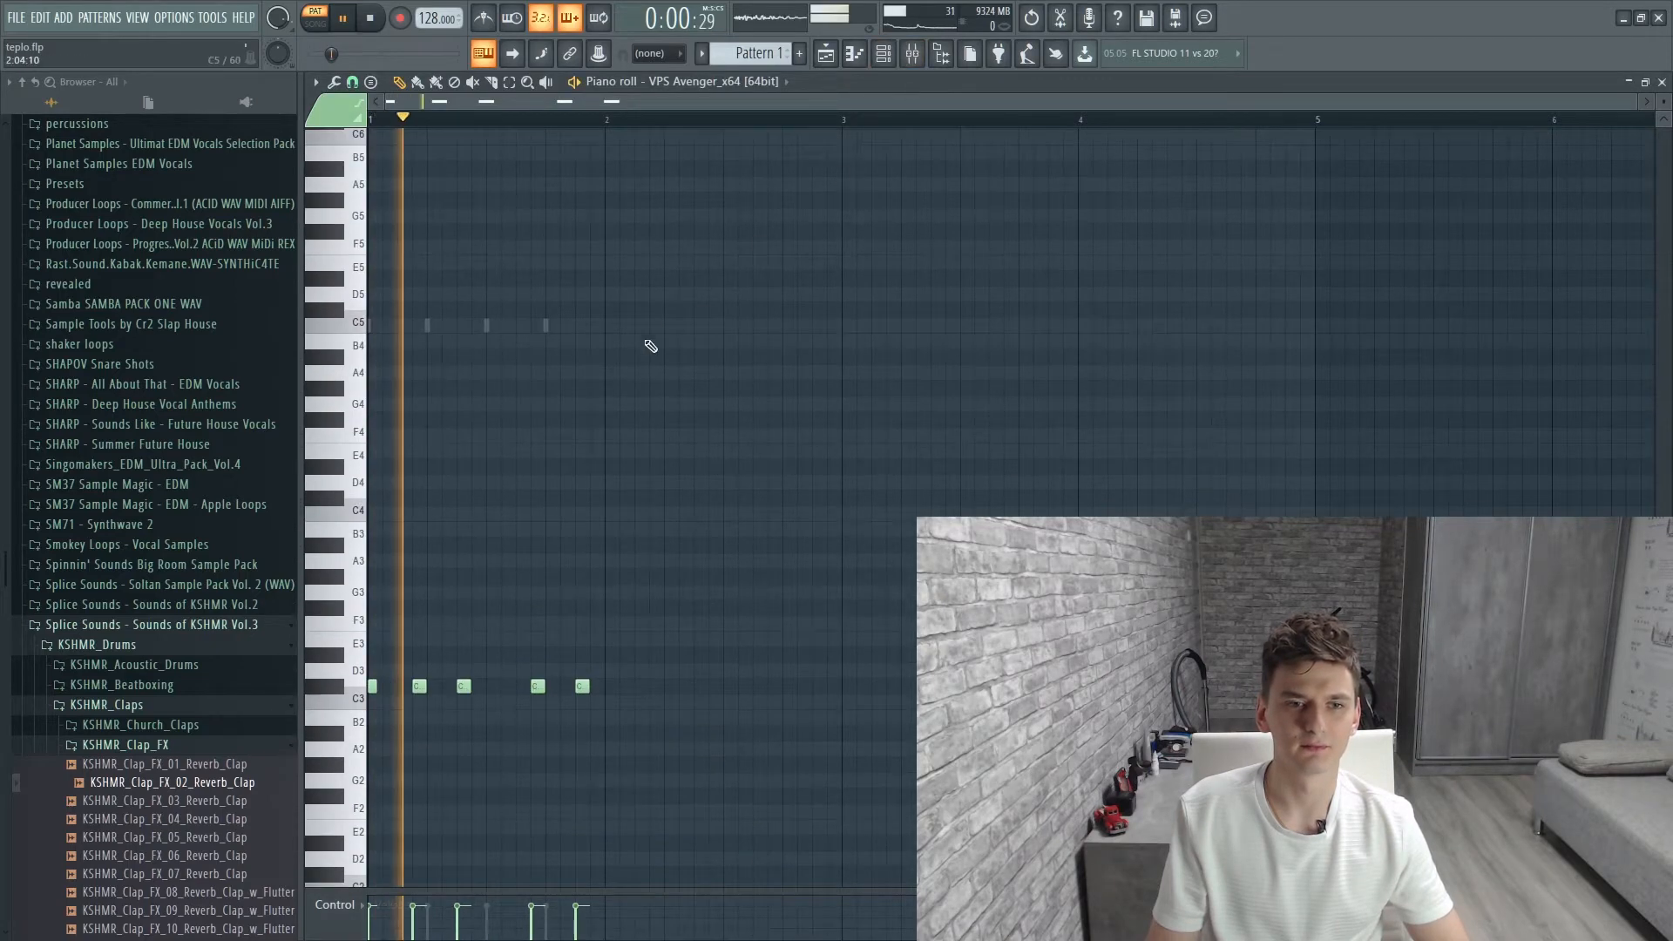
{"action": "scroll", "coordinate": [436, 662], "scroll_direction": "down", "scroll_amount": 5}
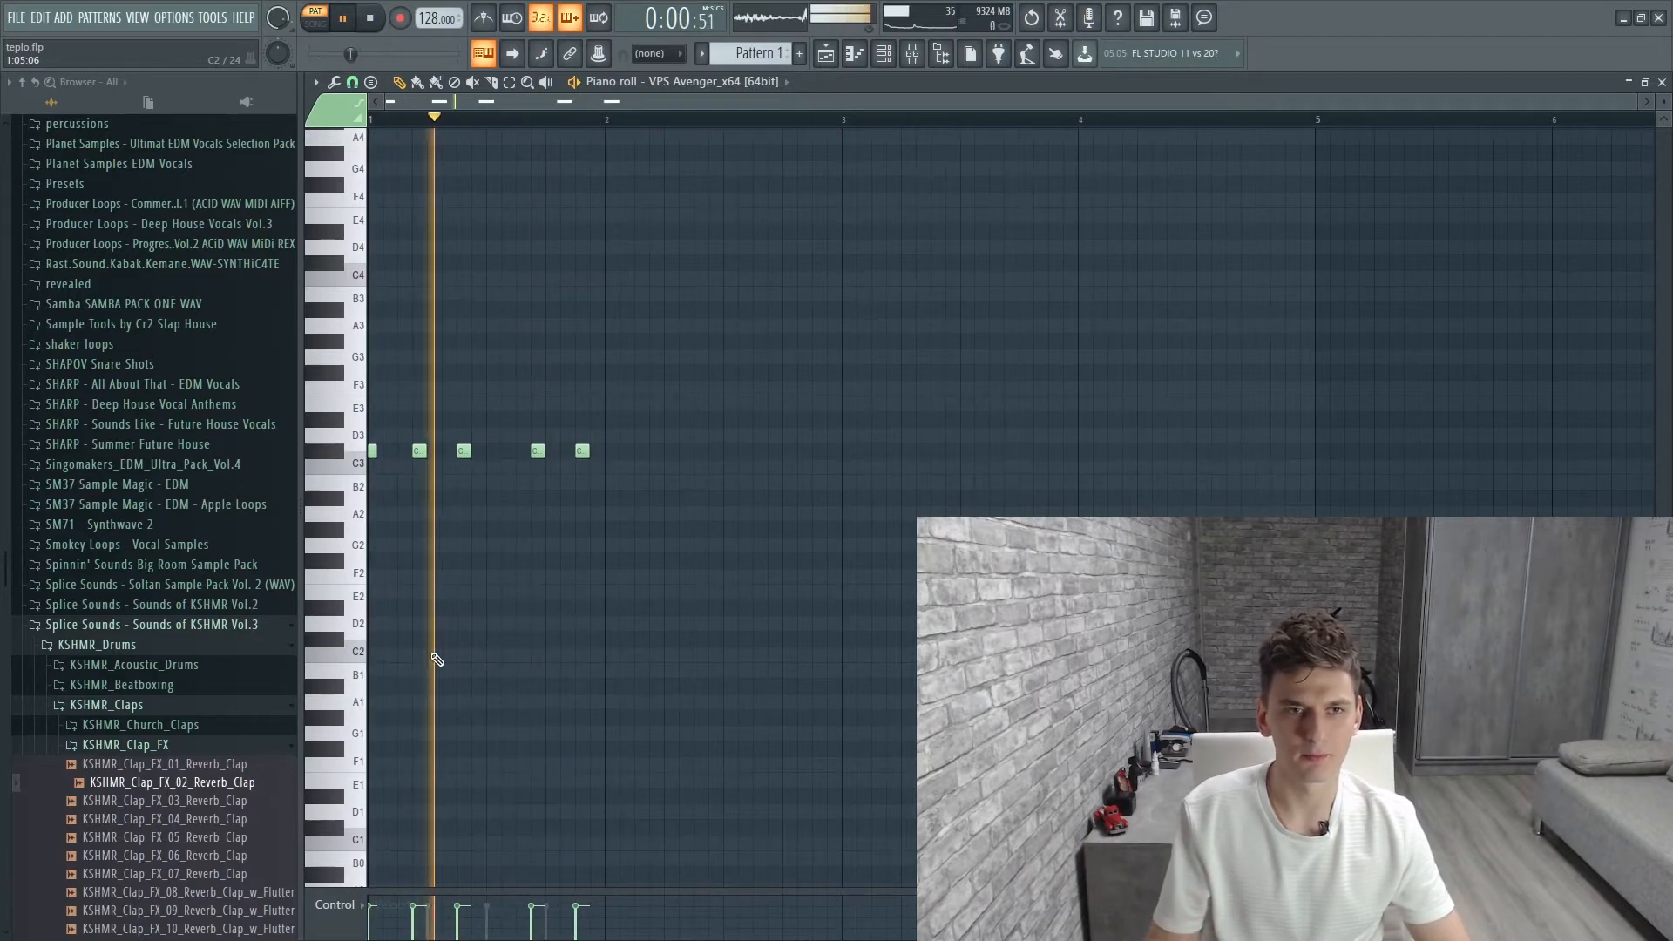
{"action": "key", "text": "space"}
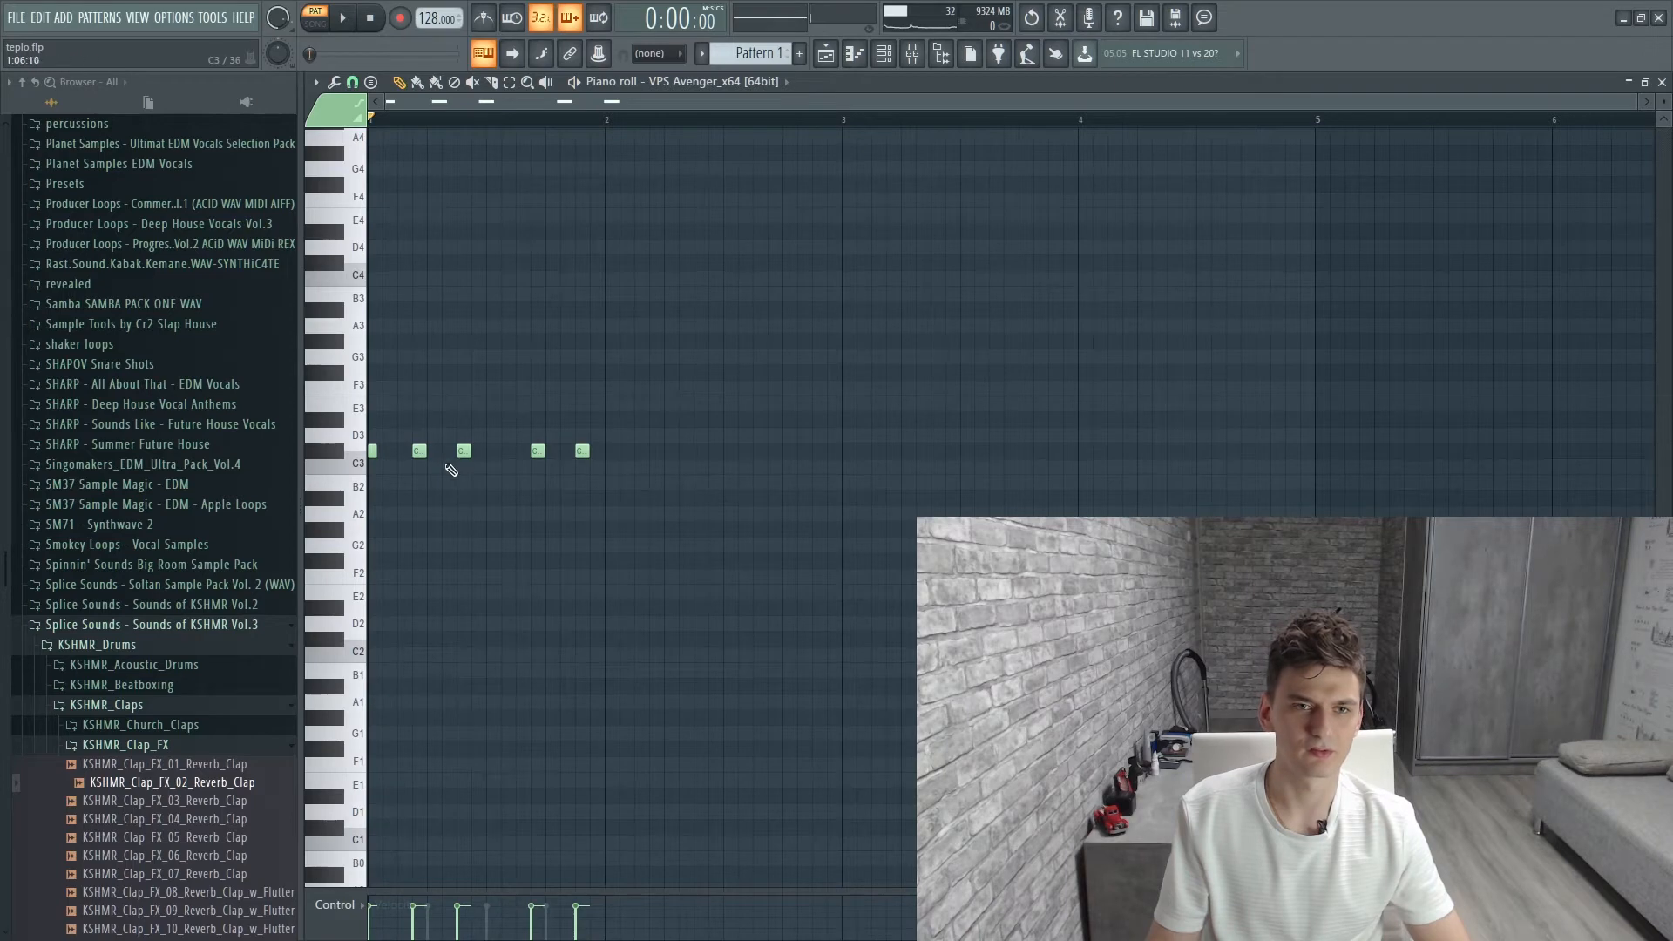
Solo the first VPS Avenger channel and play Pattern 1 to hear that part alone
{"action": "left_click", "coordinate": [882, 53]}
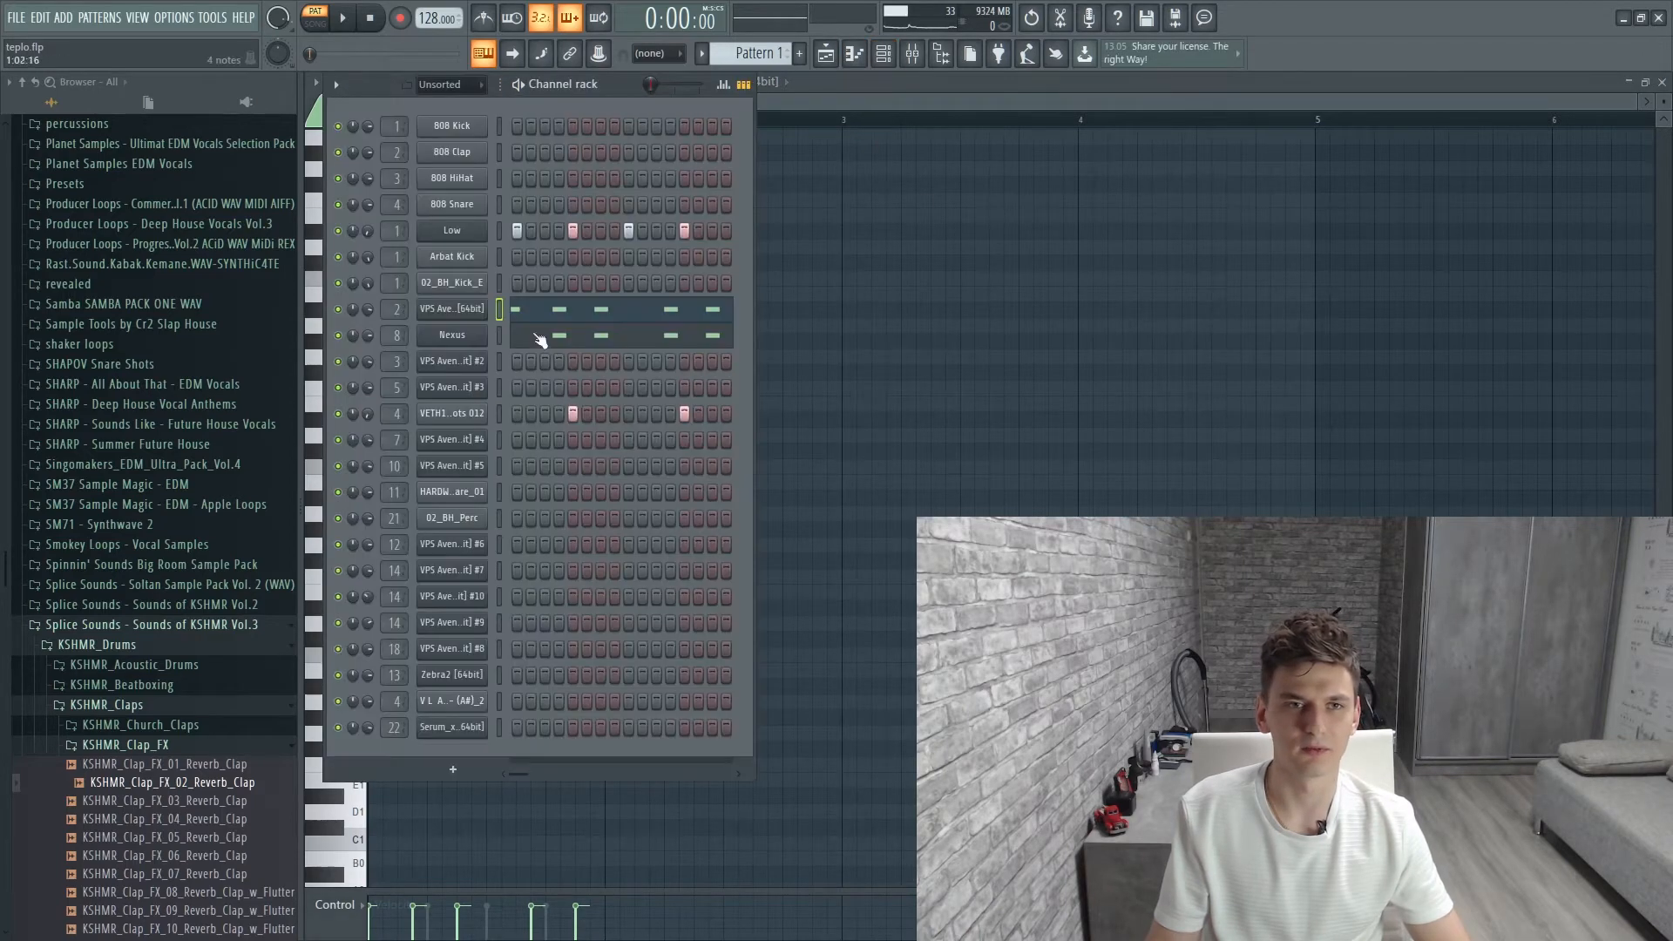
{"action": "key", "text": "alt+s"}
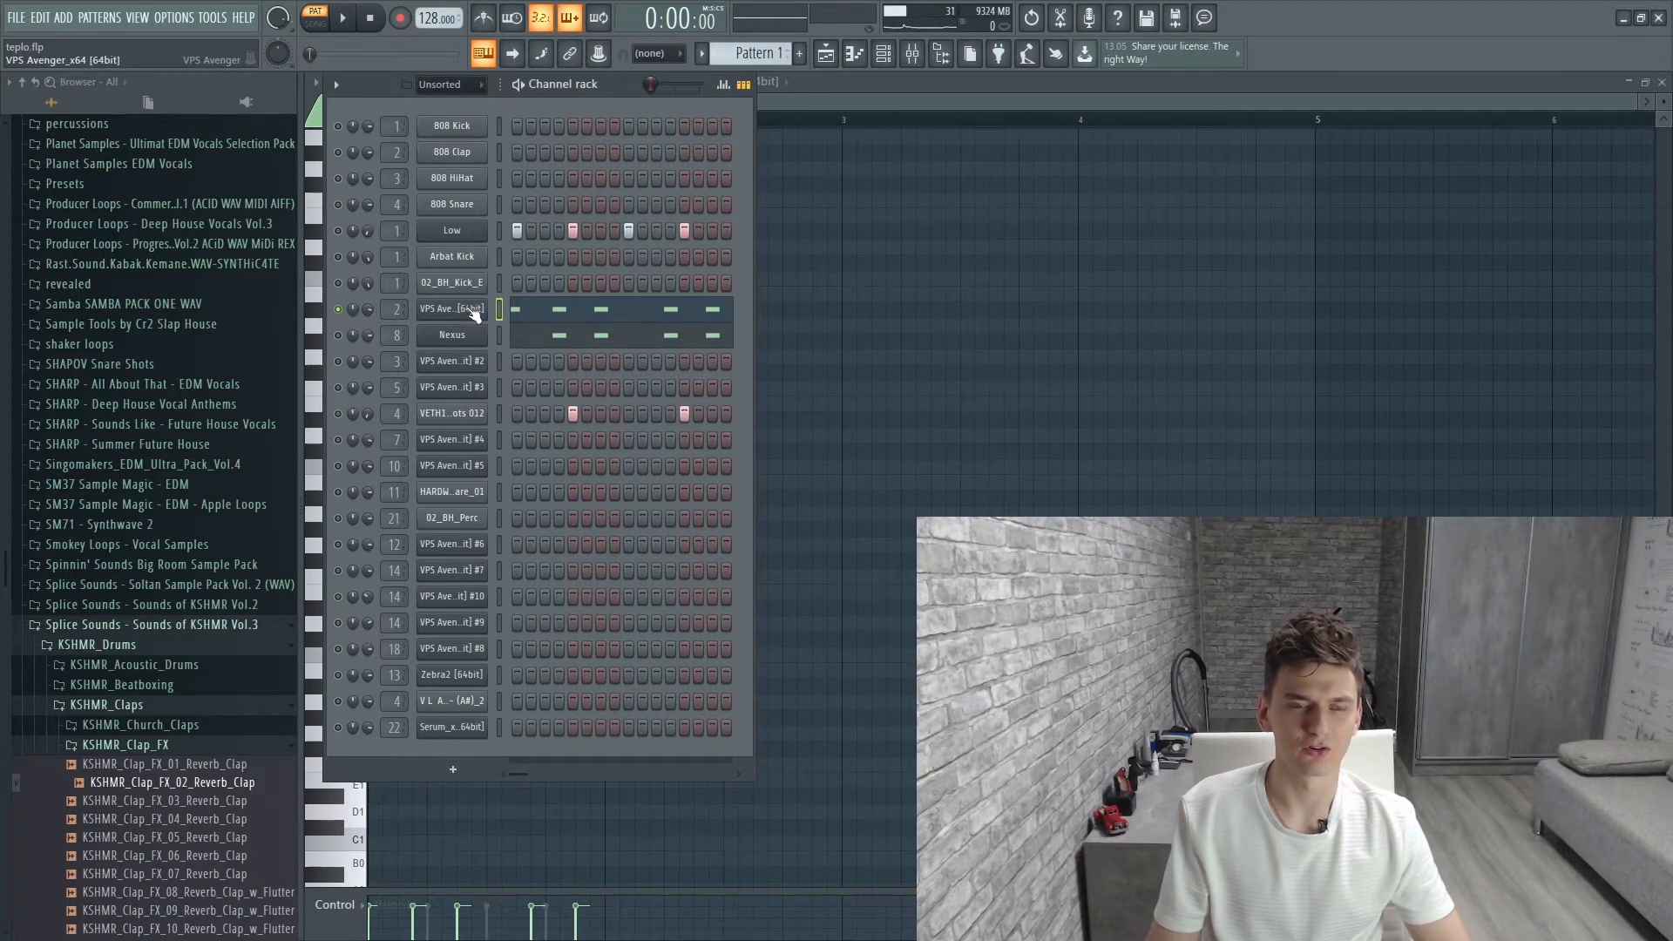
{"action": "left_click", "coordinate": [601, 317]}
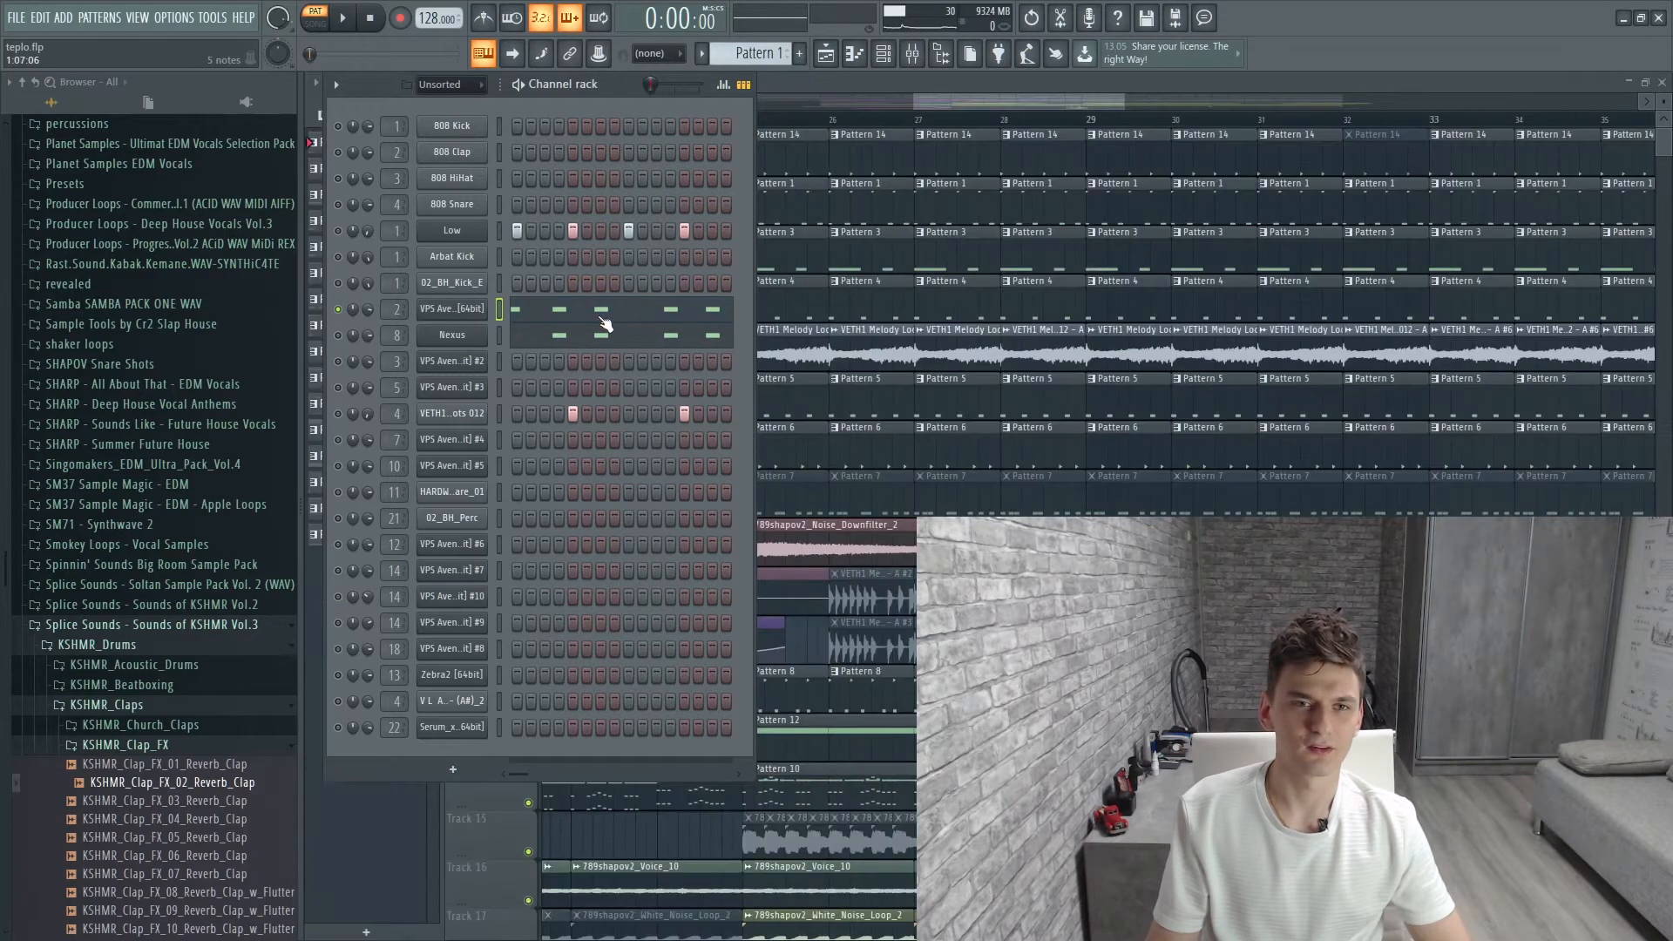
{"action": "left_click", "coordinate": [884, 54]}
{"action": "key", "text": "space"}
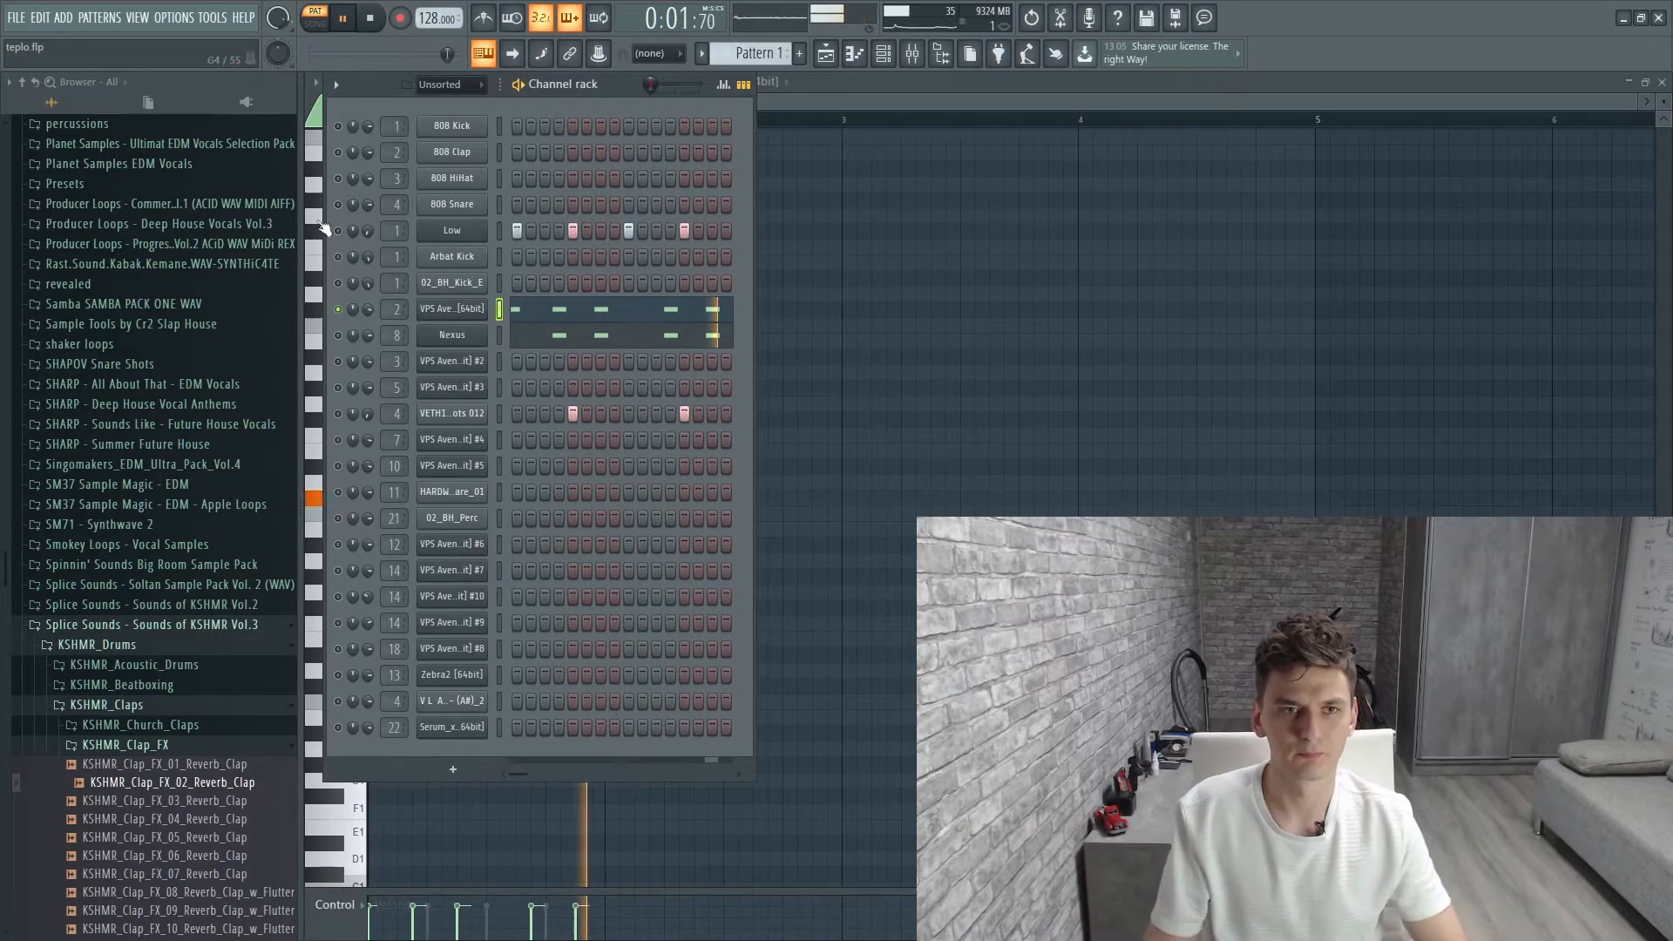
{"action": "key", "text": "space"}
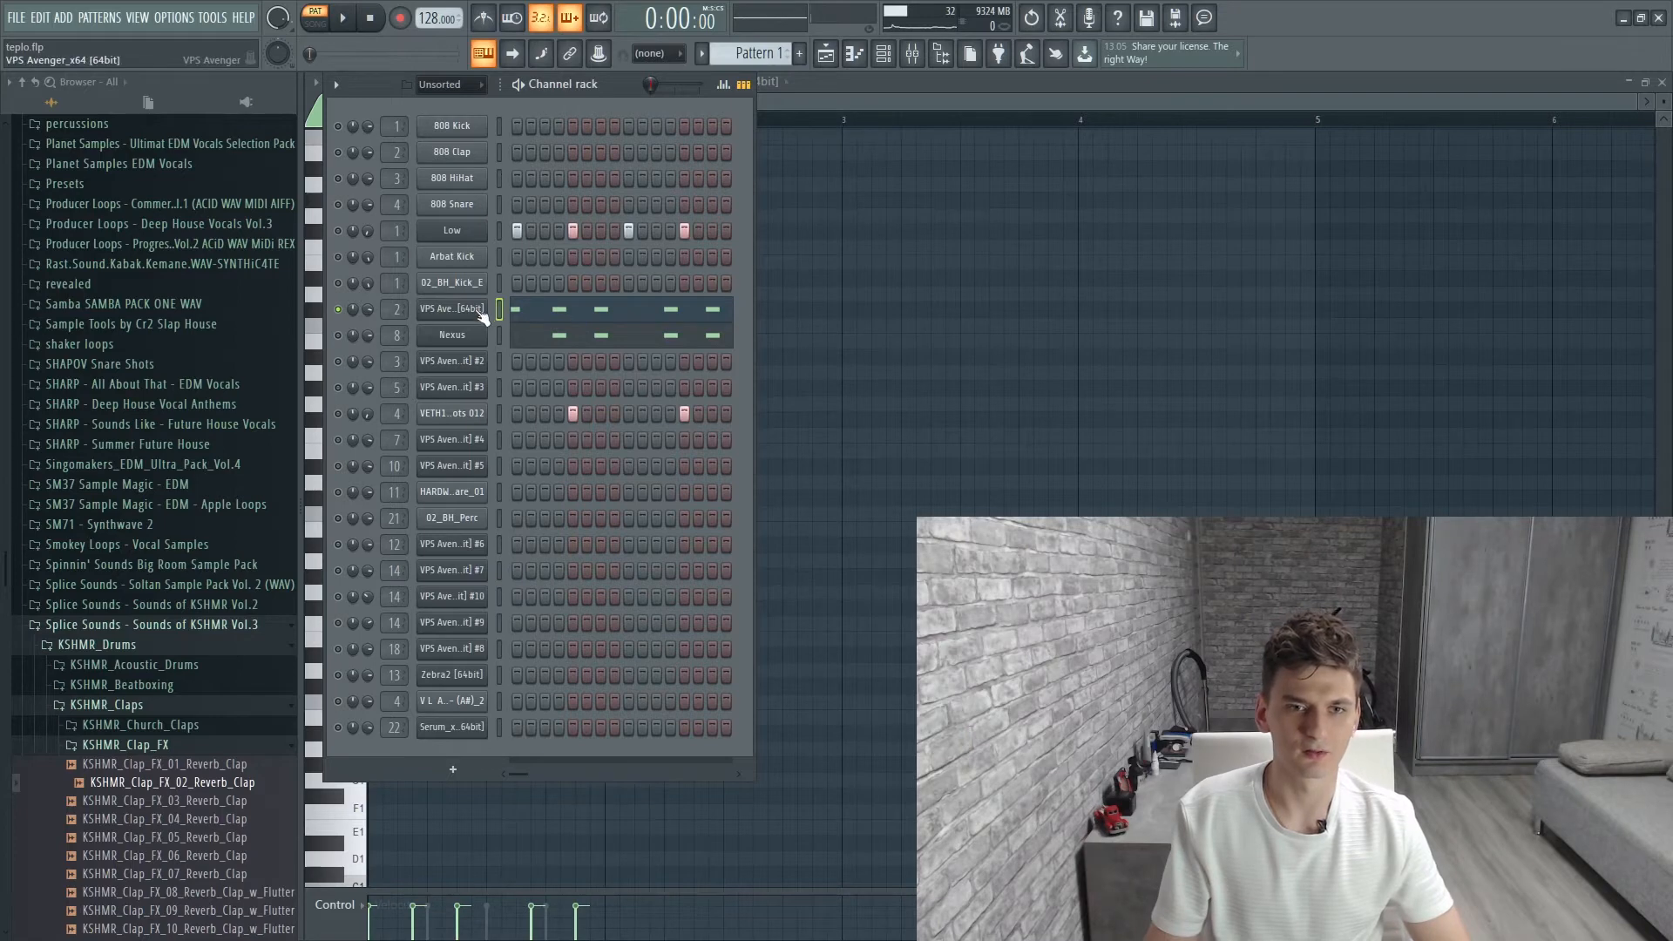
View the soloed channel's VPS Avenger preset and the CamelCrusher settings on mixer Insert 2
{"action": "left_click", "coordinate": [451, 308]}
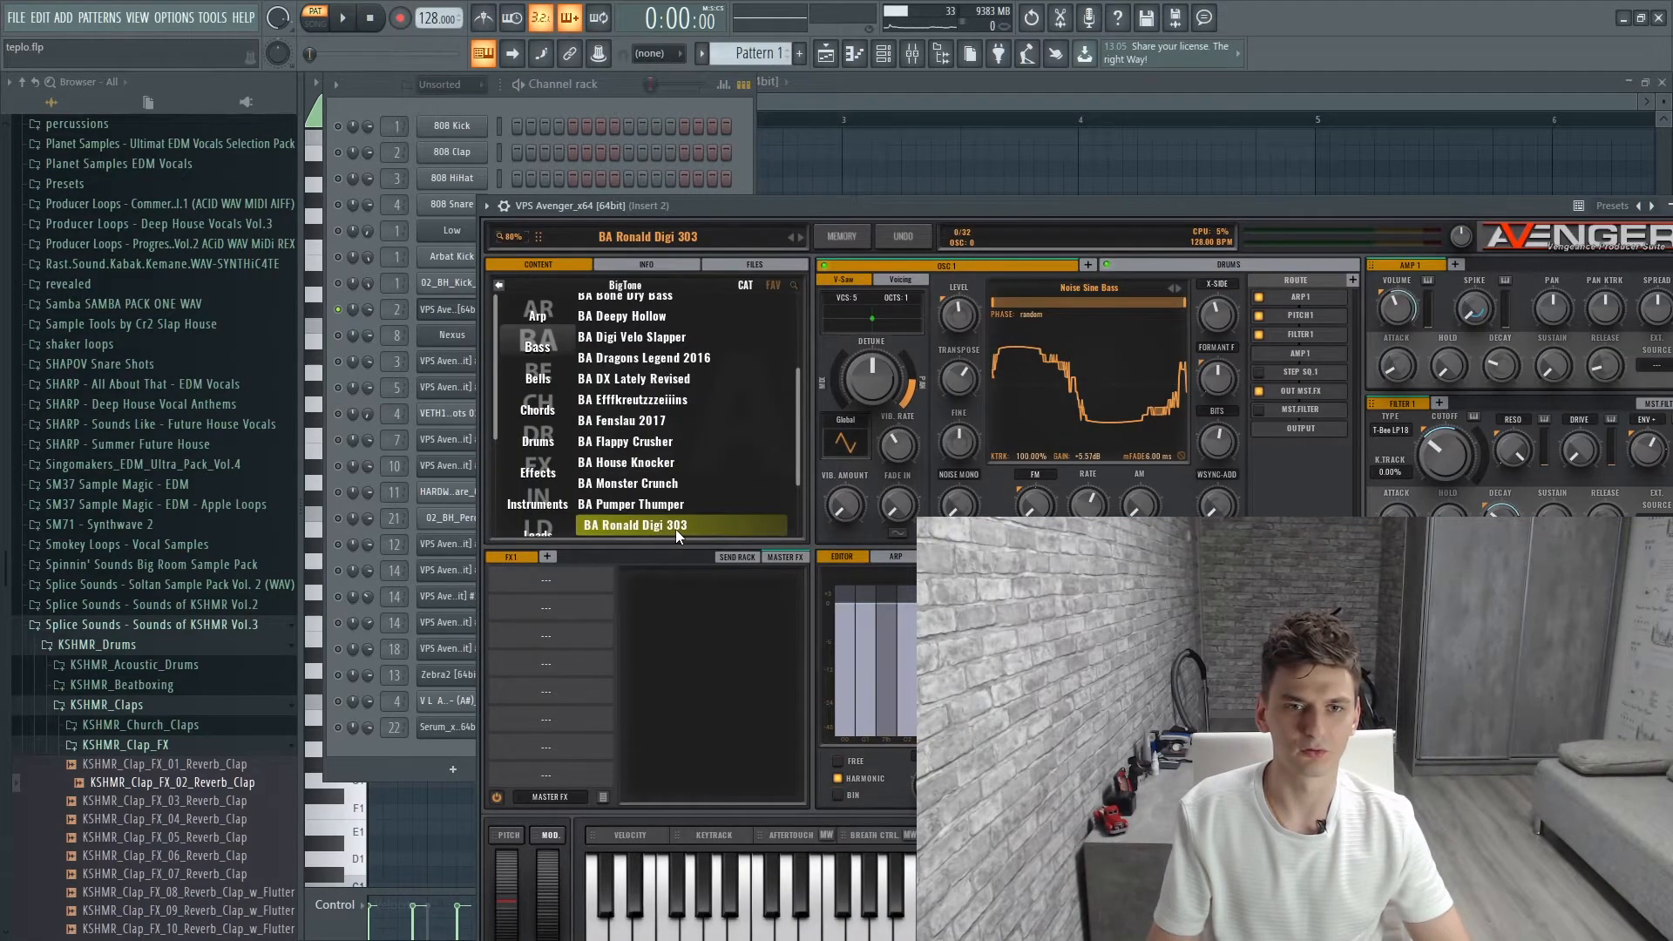
{"action": "left_click", "coordinate": [734, 183]}
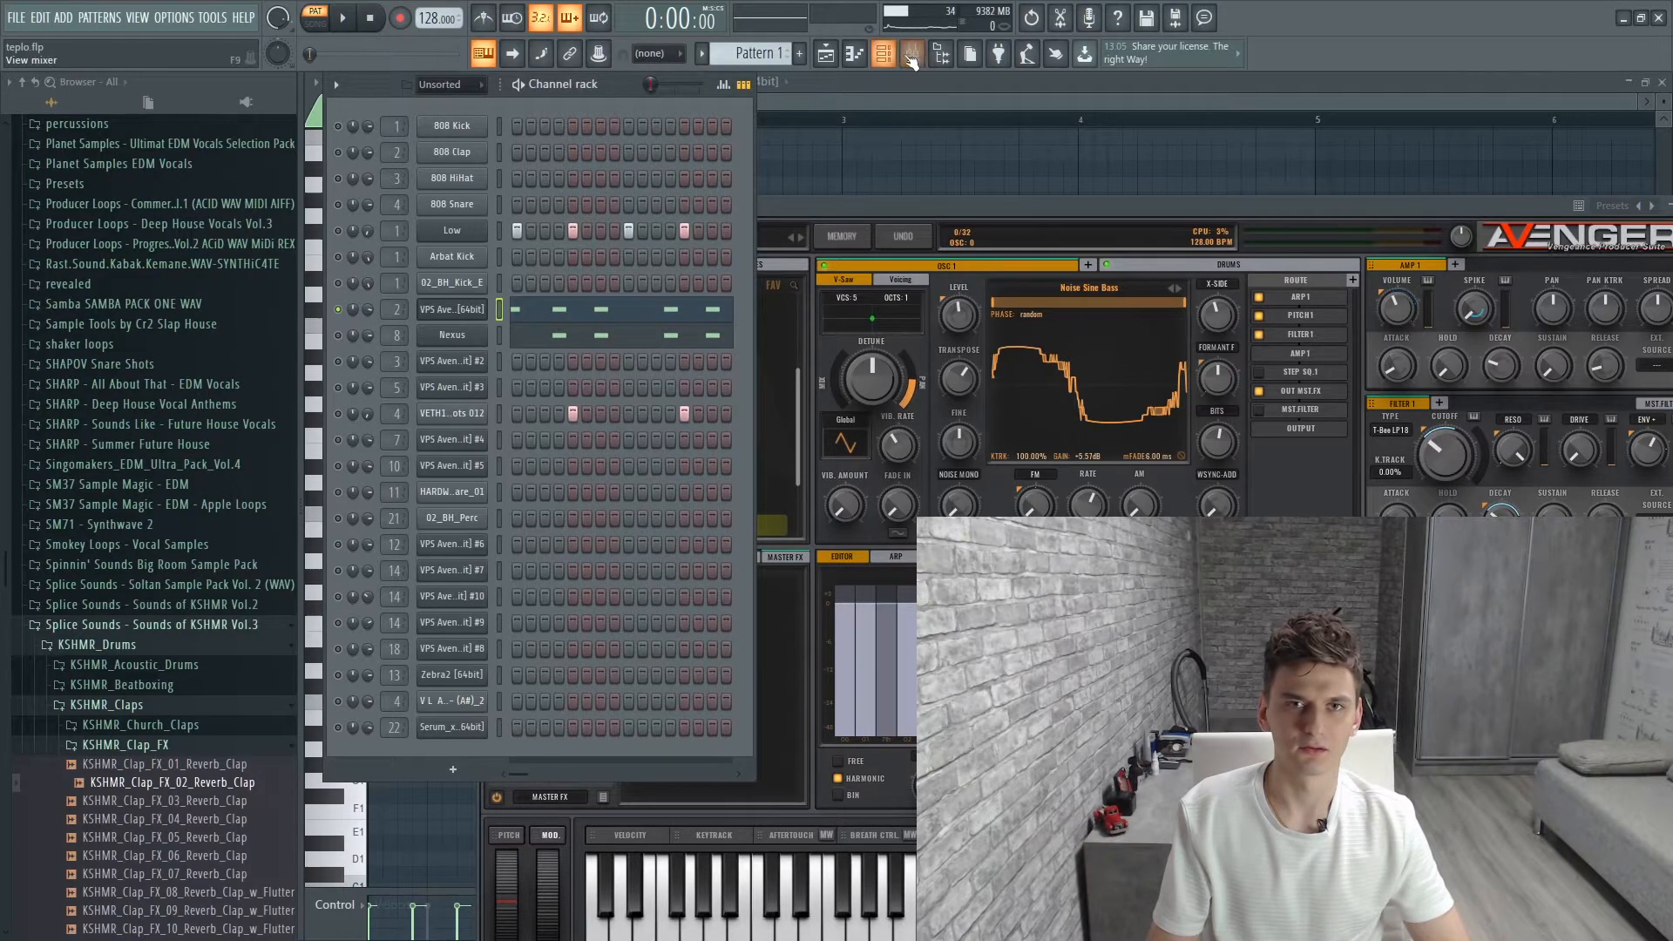
{"action": "left_click", "coordinate": [911, 56]}
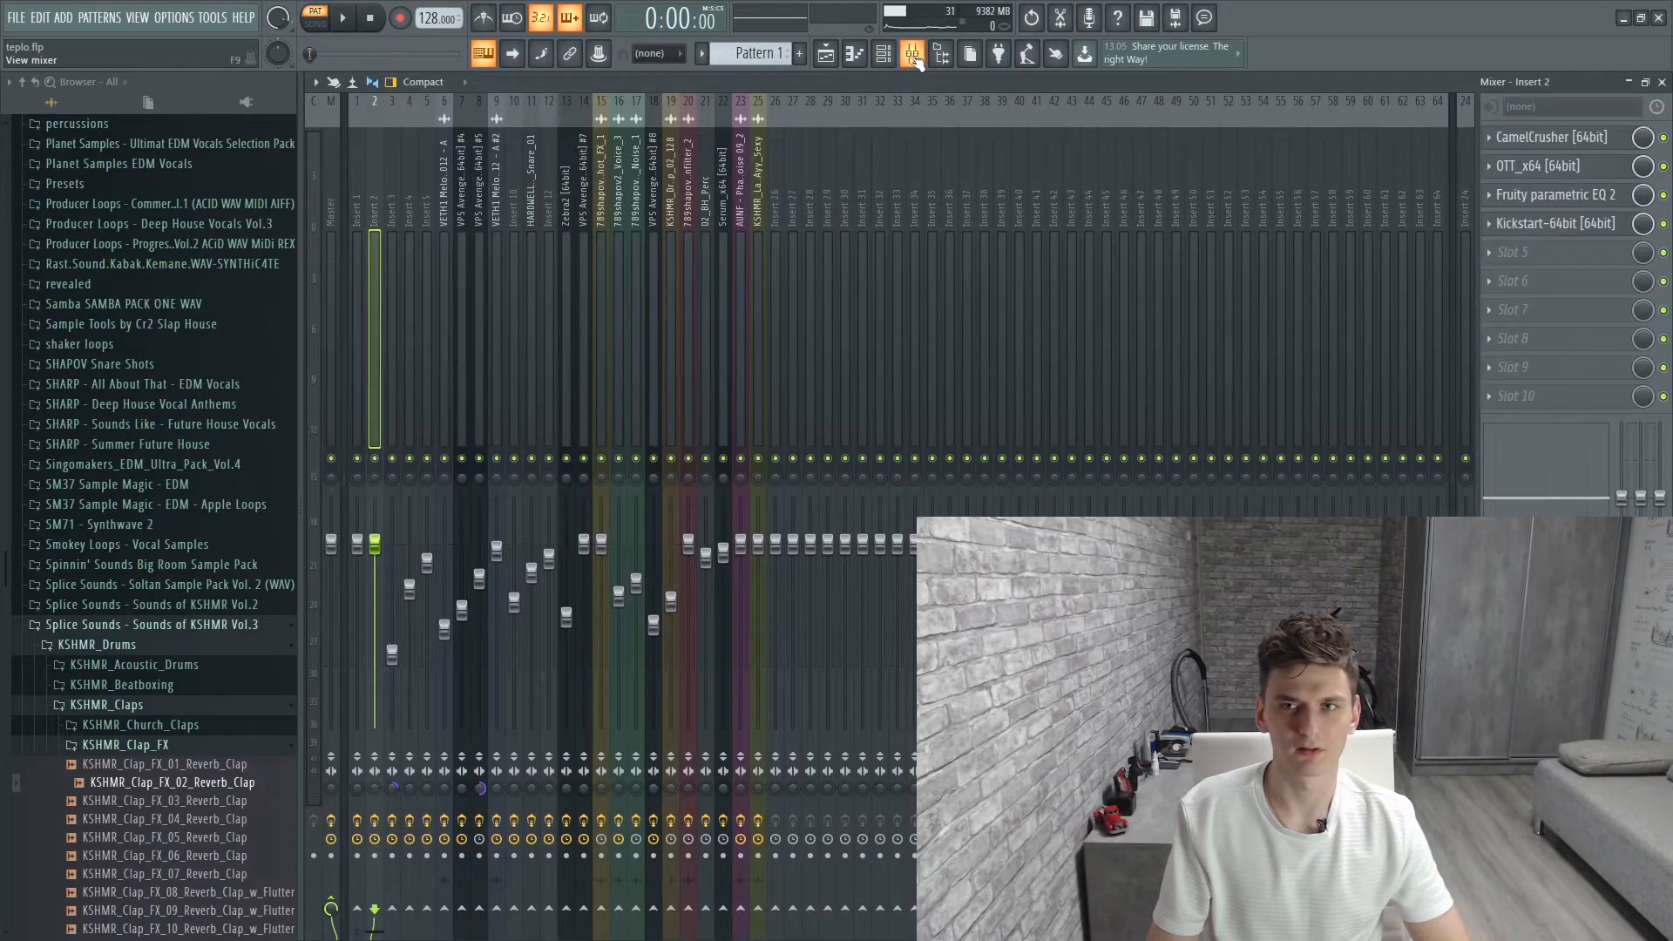
{"action": "left_click", "coordinate": [1590, 140]}
{"action": "key", "text": "space"}
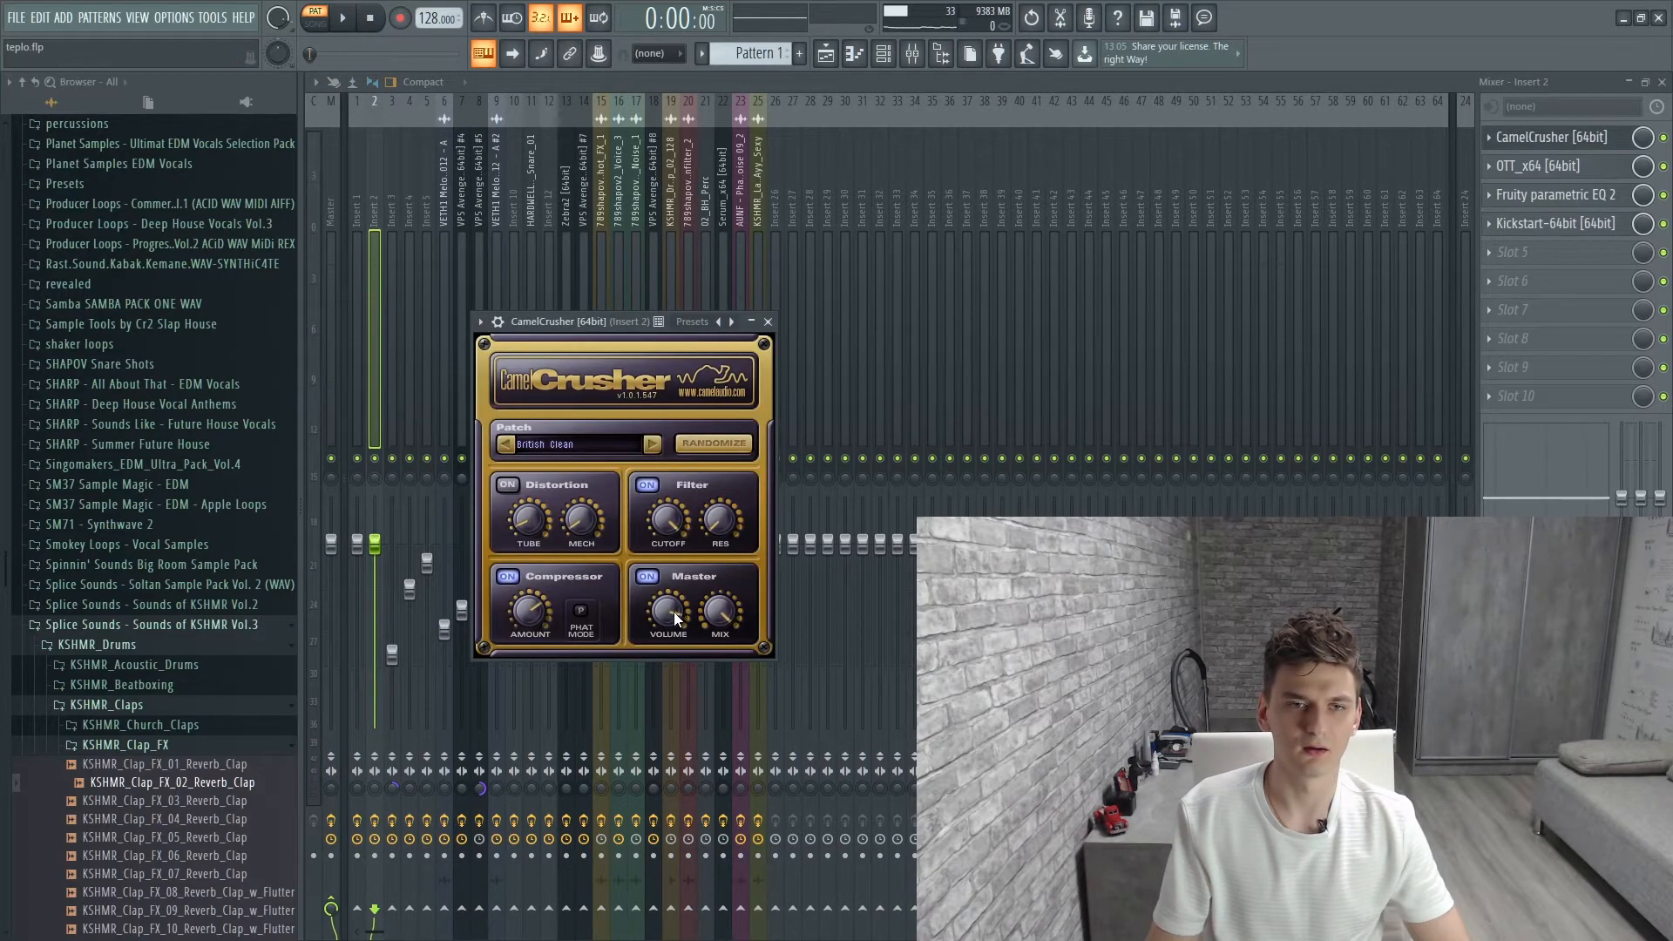
Examine the OTT and Fruity parametric EQ 2 settings on mixer Insert 2, playing the bass through the EQ
{"action": "left_click", "coordinate": [1535, 167]}
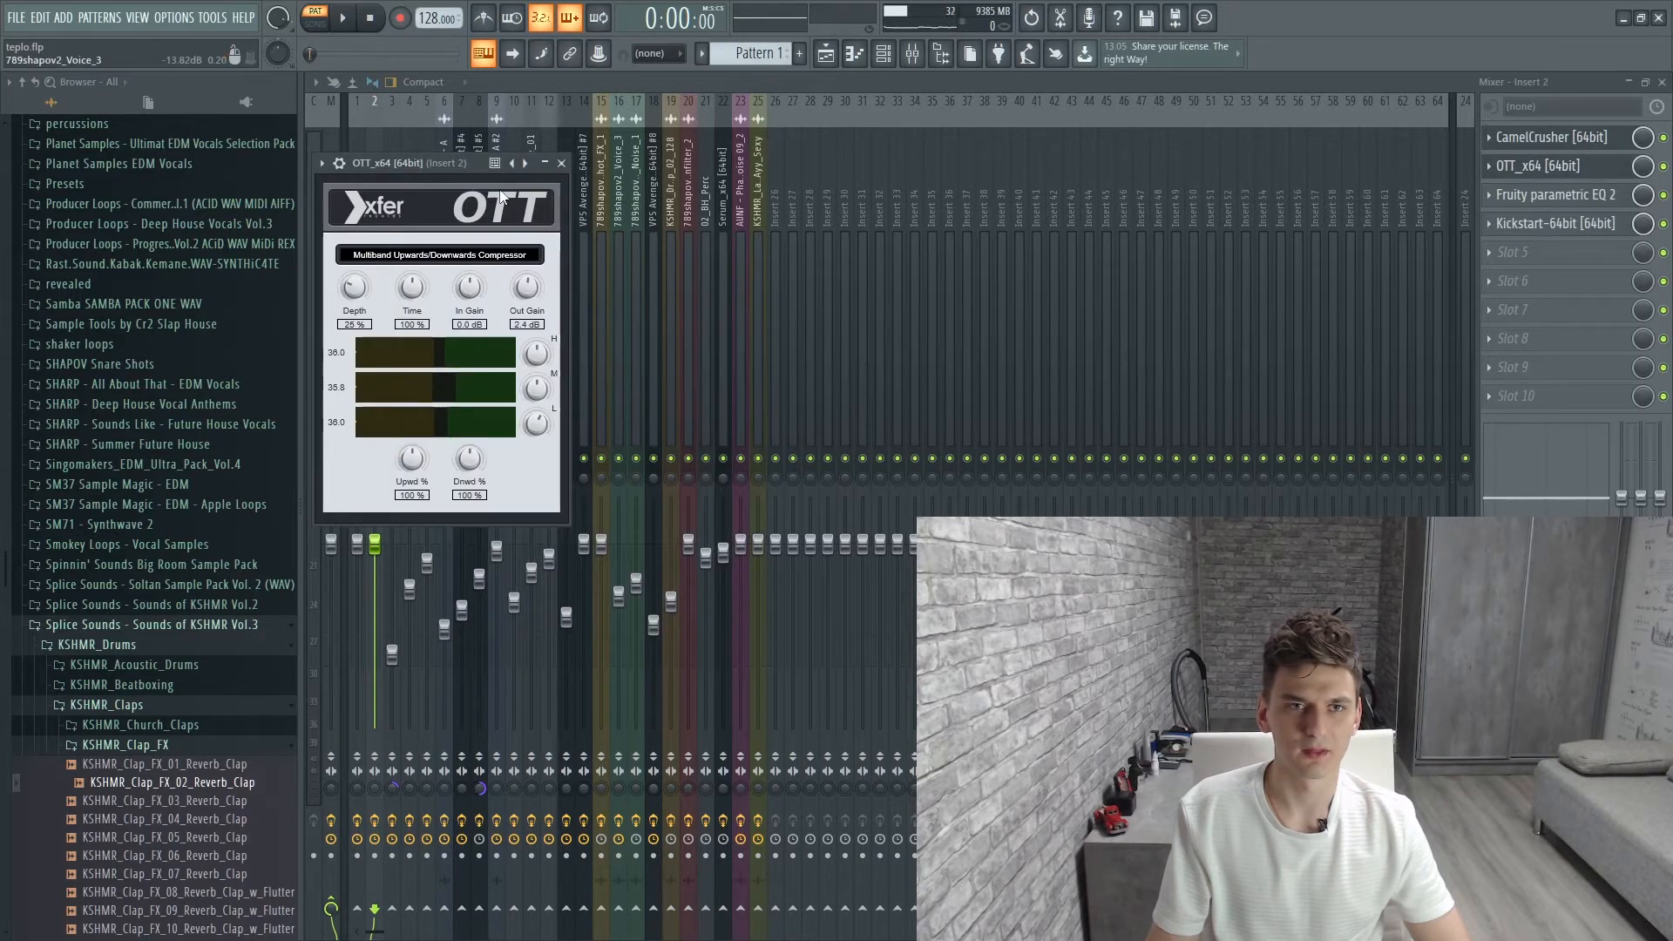
{"action": "left_click", "coordinate": [561, 163]}
{"action": "left_click", "coordinate": [1524, 196]}
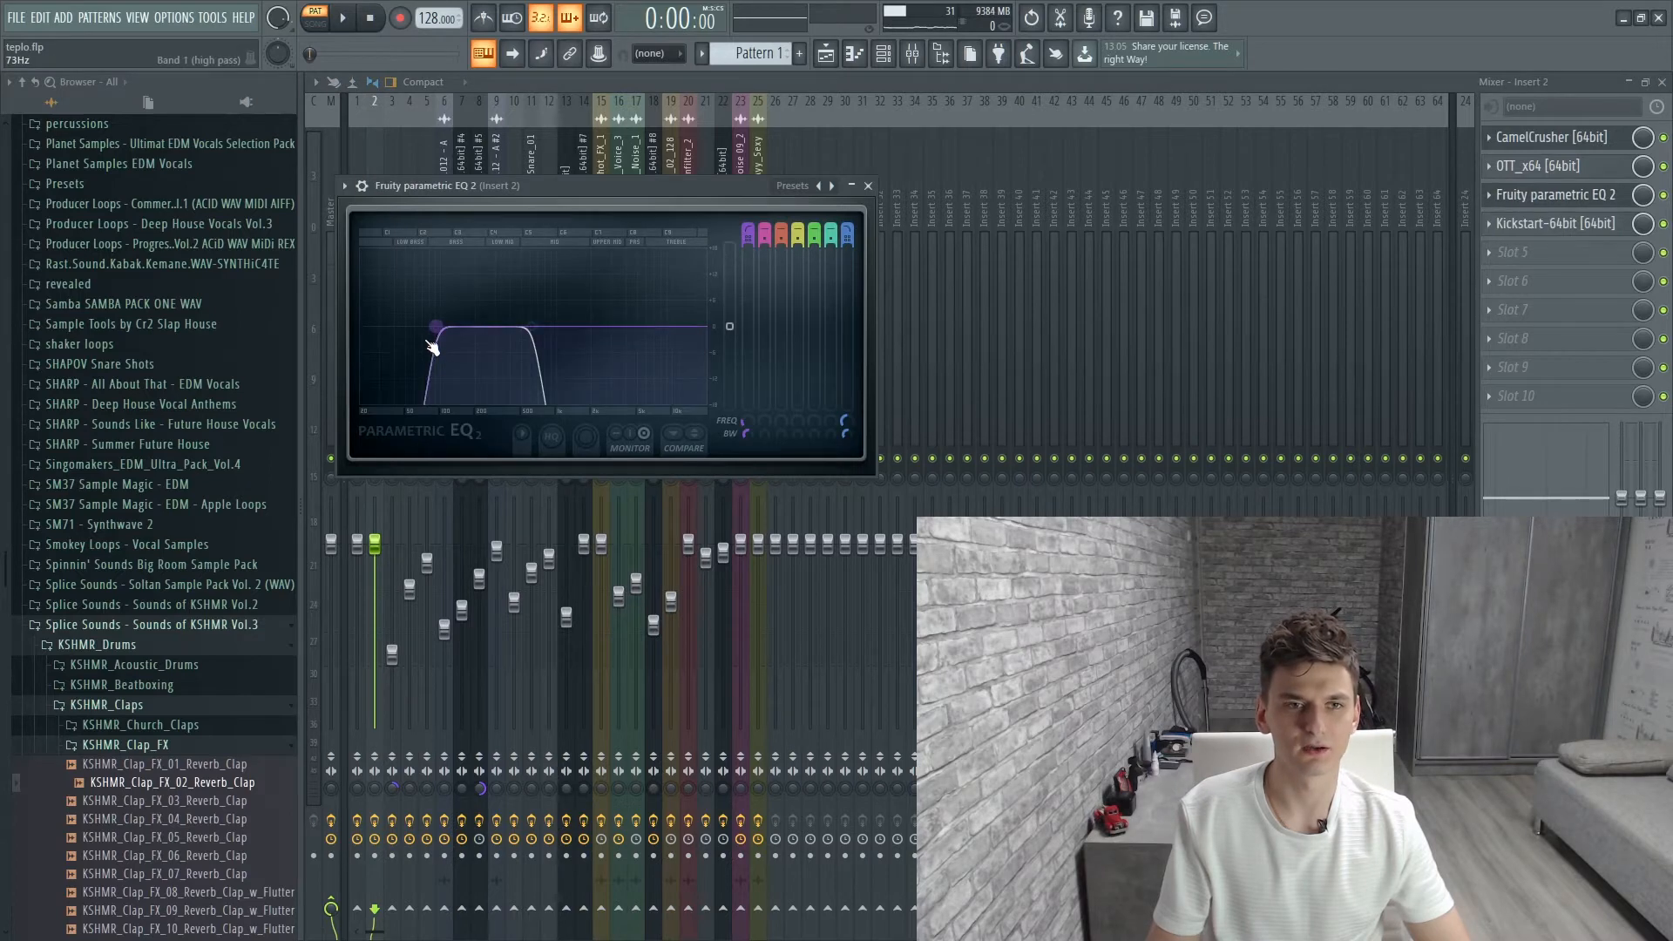
{"action": "key", "text": "space"}
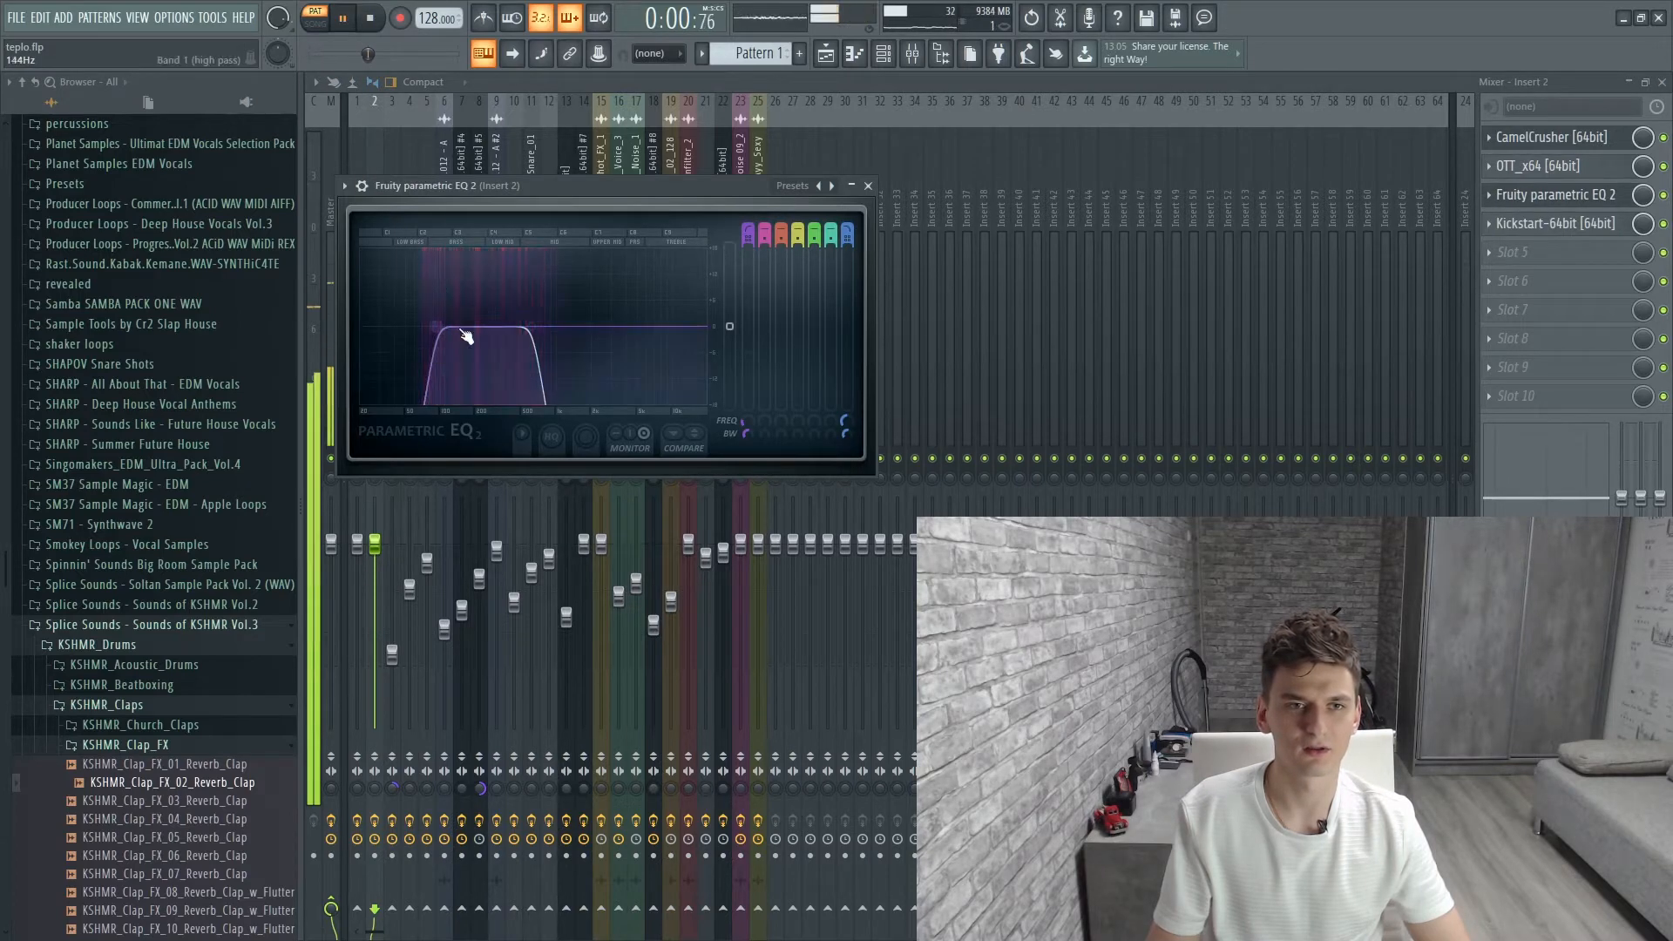
{"action": "left_click", "coordinate": [873, 185]}
{"action": "key", "text": "space"}
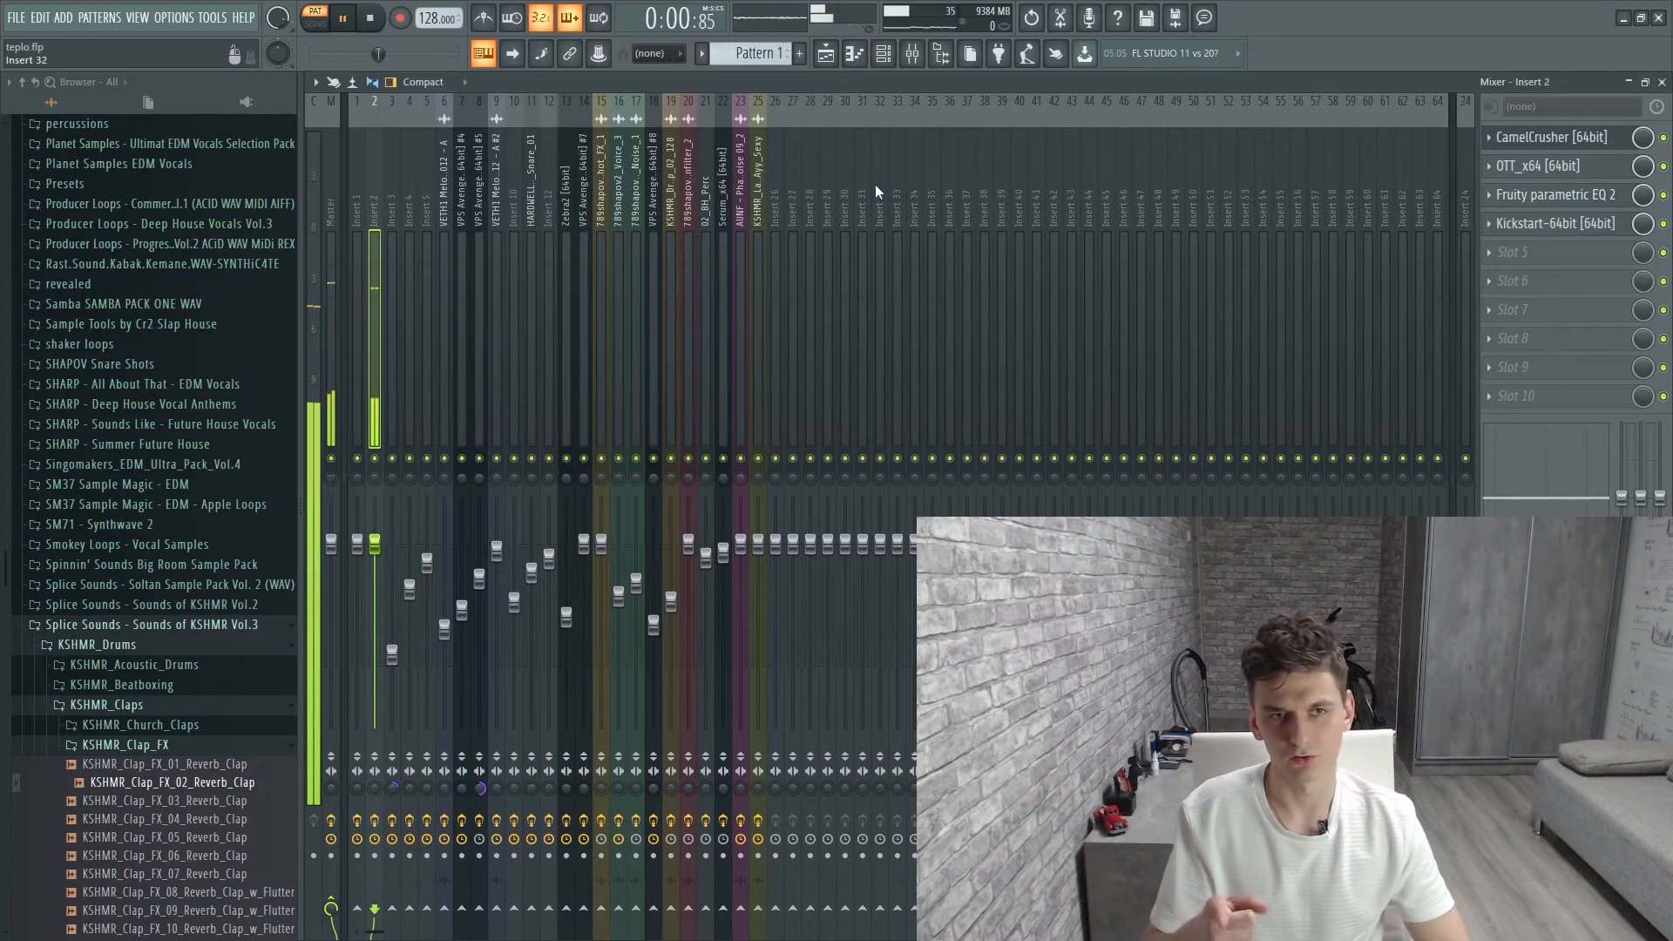
Solo the Nexus channel of Pattern 1 and play its part with the mixer shown
{"action": "left_click", "coordinate": [882, 53]}
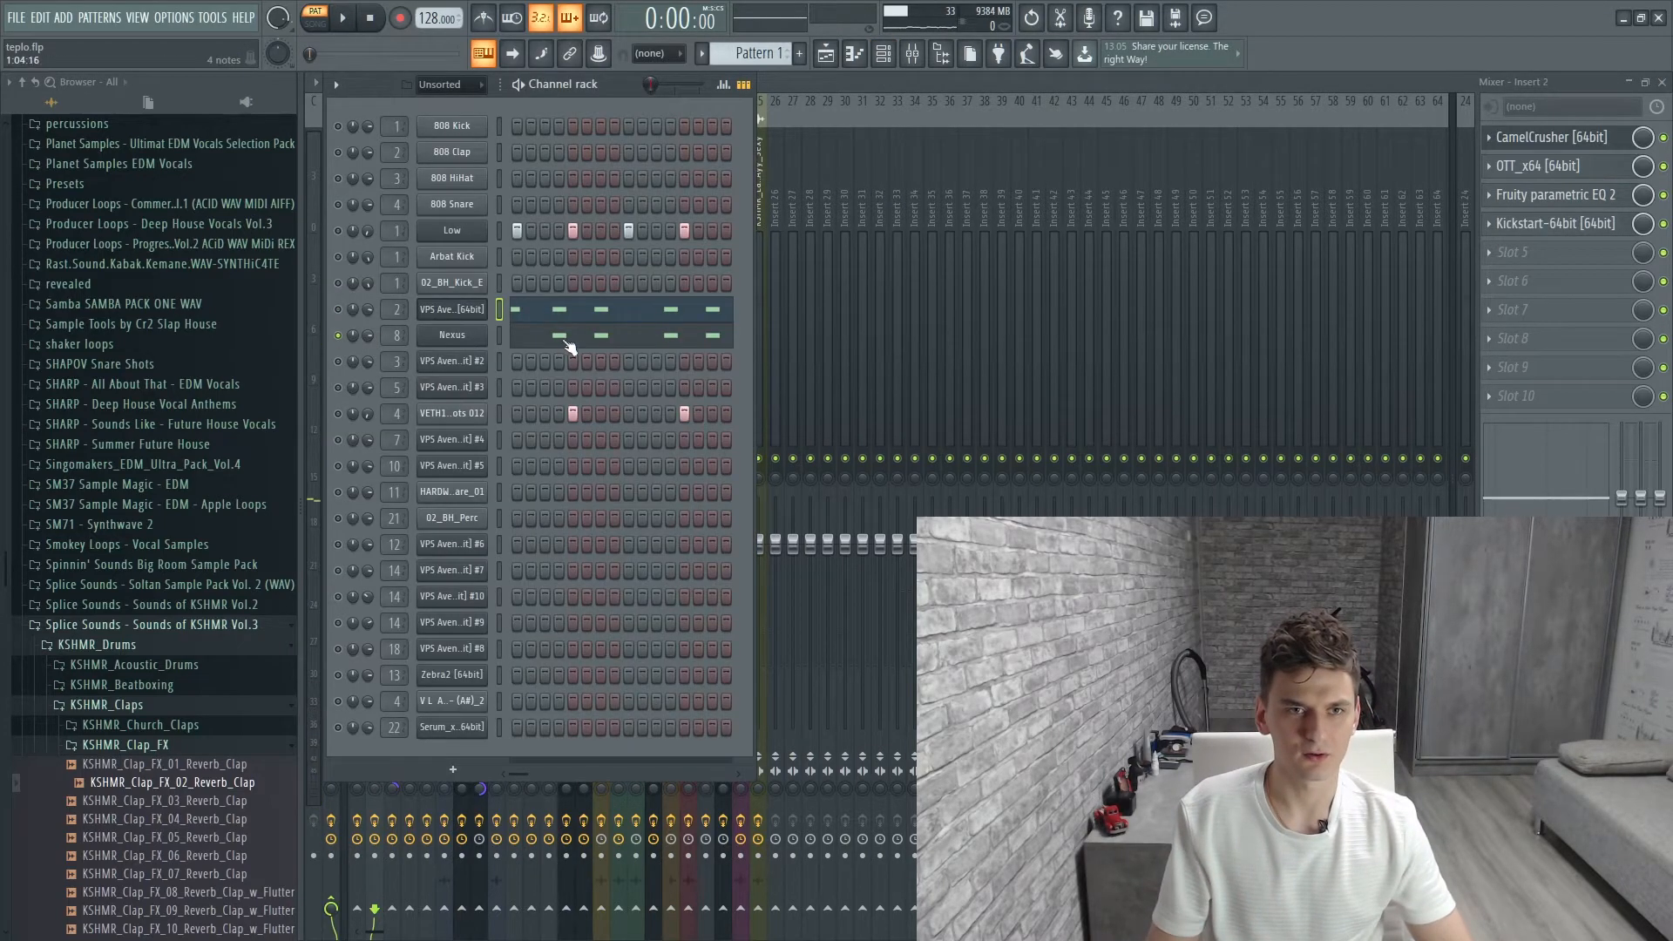
{"action": "left_click", "coordinate": [568, 346]}
{"action": "left_click", "coordinate": [899, 52]}
{"action": "key", "text": "space"}
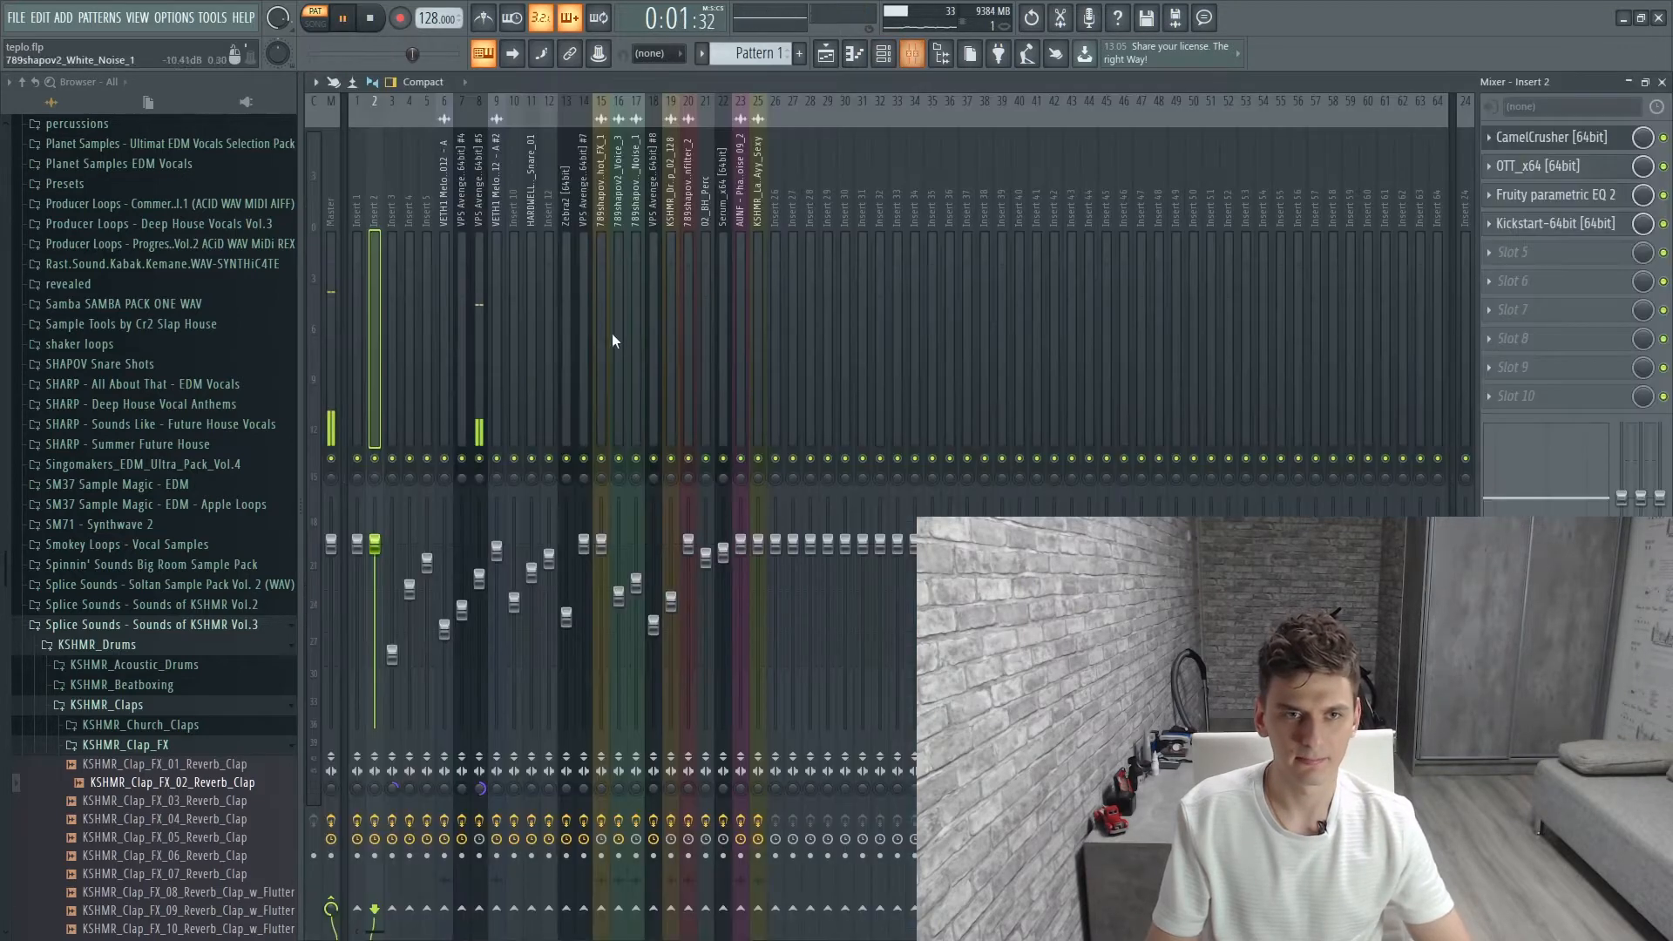
Examine the soloed Nexus part's frequency spectrum in SPAN on the Master track while it plays
{"action": "left_click", "coordinate": [492, 371]}
{"action": "left_click", "coordinate": [483, 357]}
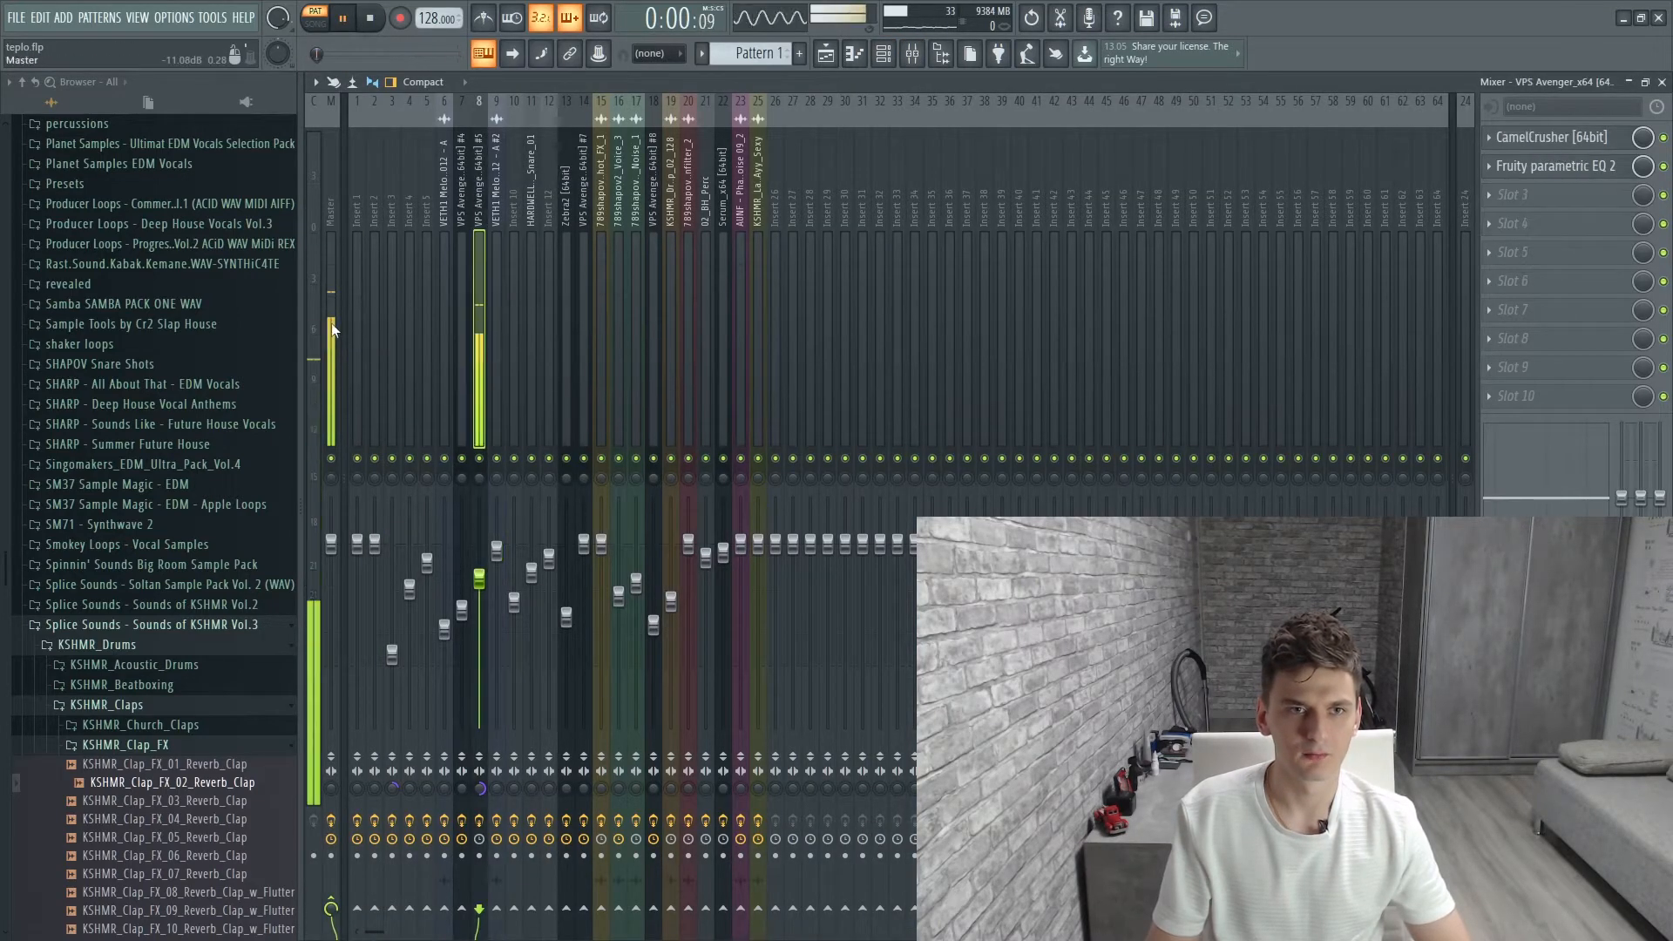
{"action": "left_click", "coordinate": [331, 322]}
{"action": "left_click", "coordinate": [1539, 397]}
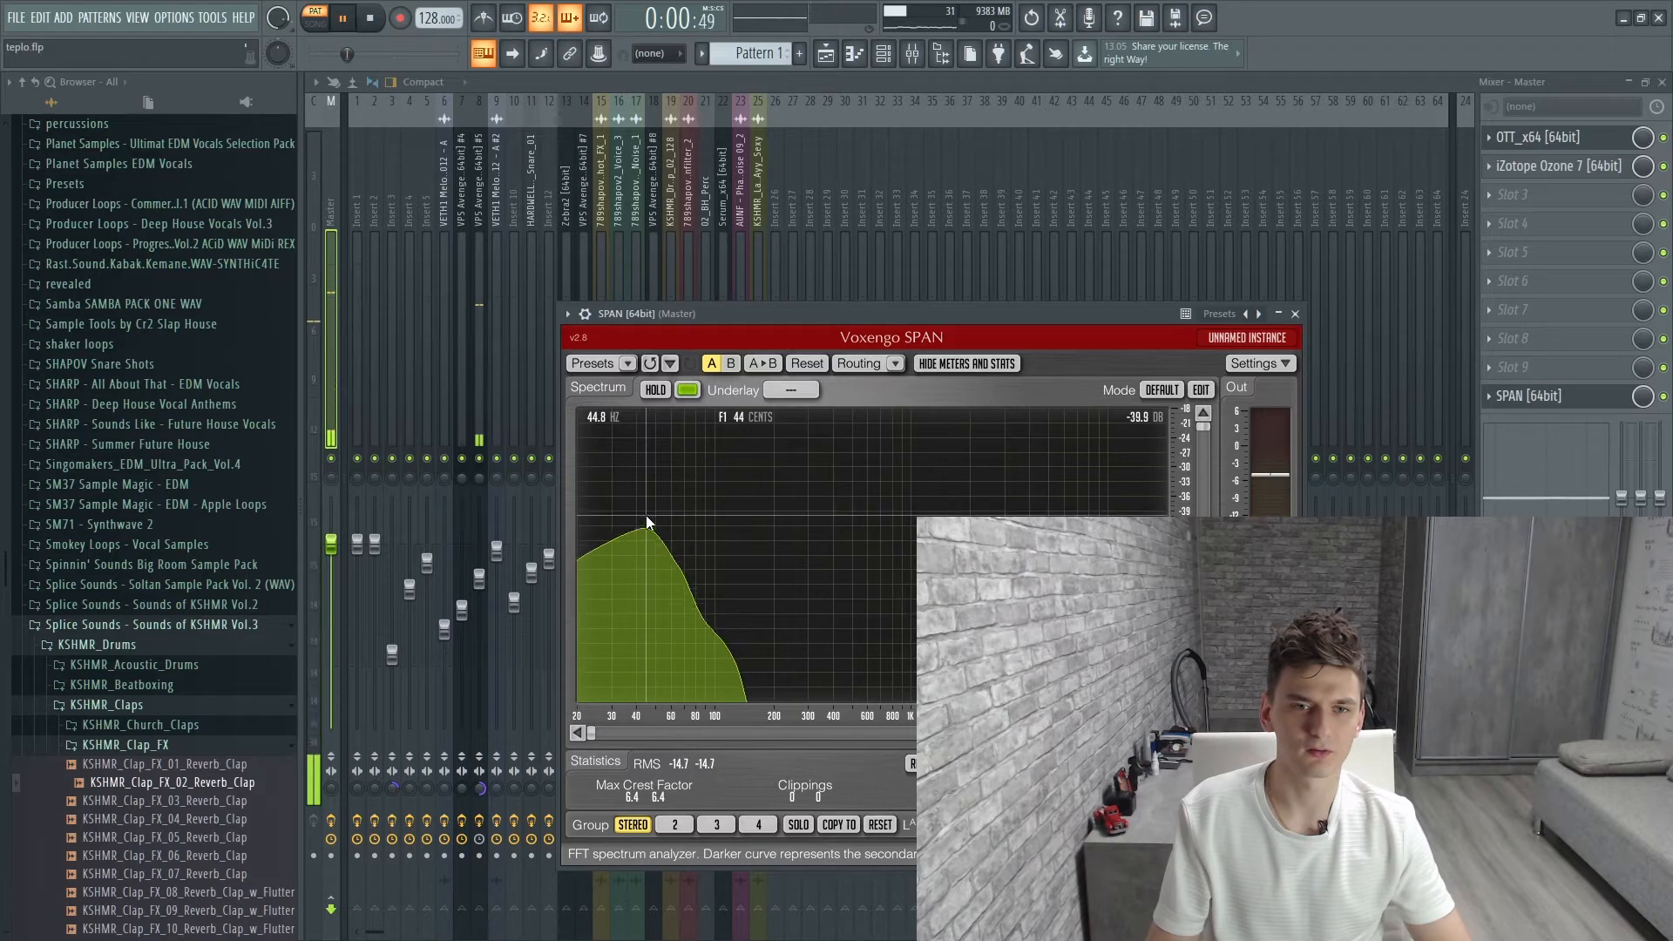
{"action": "left_click", "coordinate": [1295, 315]}
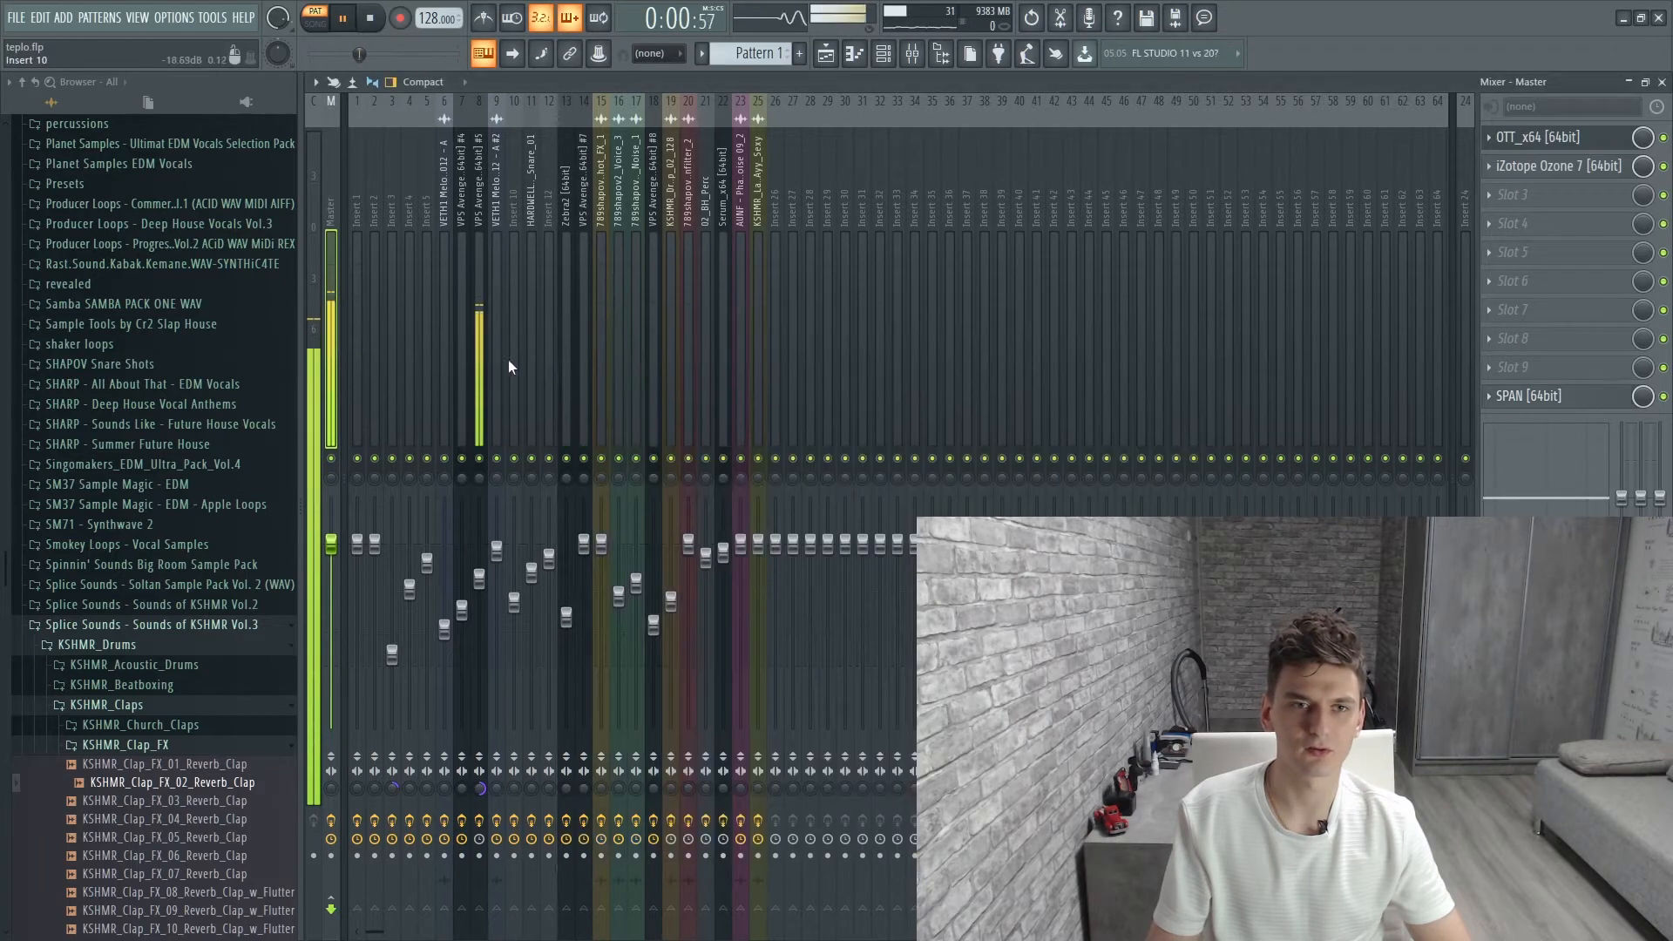
View the CamelCrusher settings on the Nexus part's mixer track, Insert 8
{"action": "left_click", "coordinate": [487, 349]}
{"action": "left_click", "coordinate": [479, 349]}
{"action": "left_click", "coordinate": [1556, 138]}
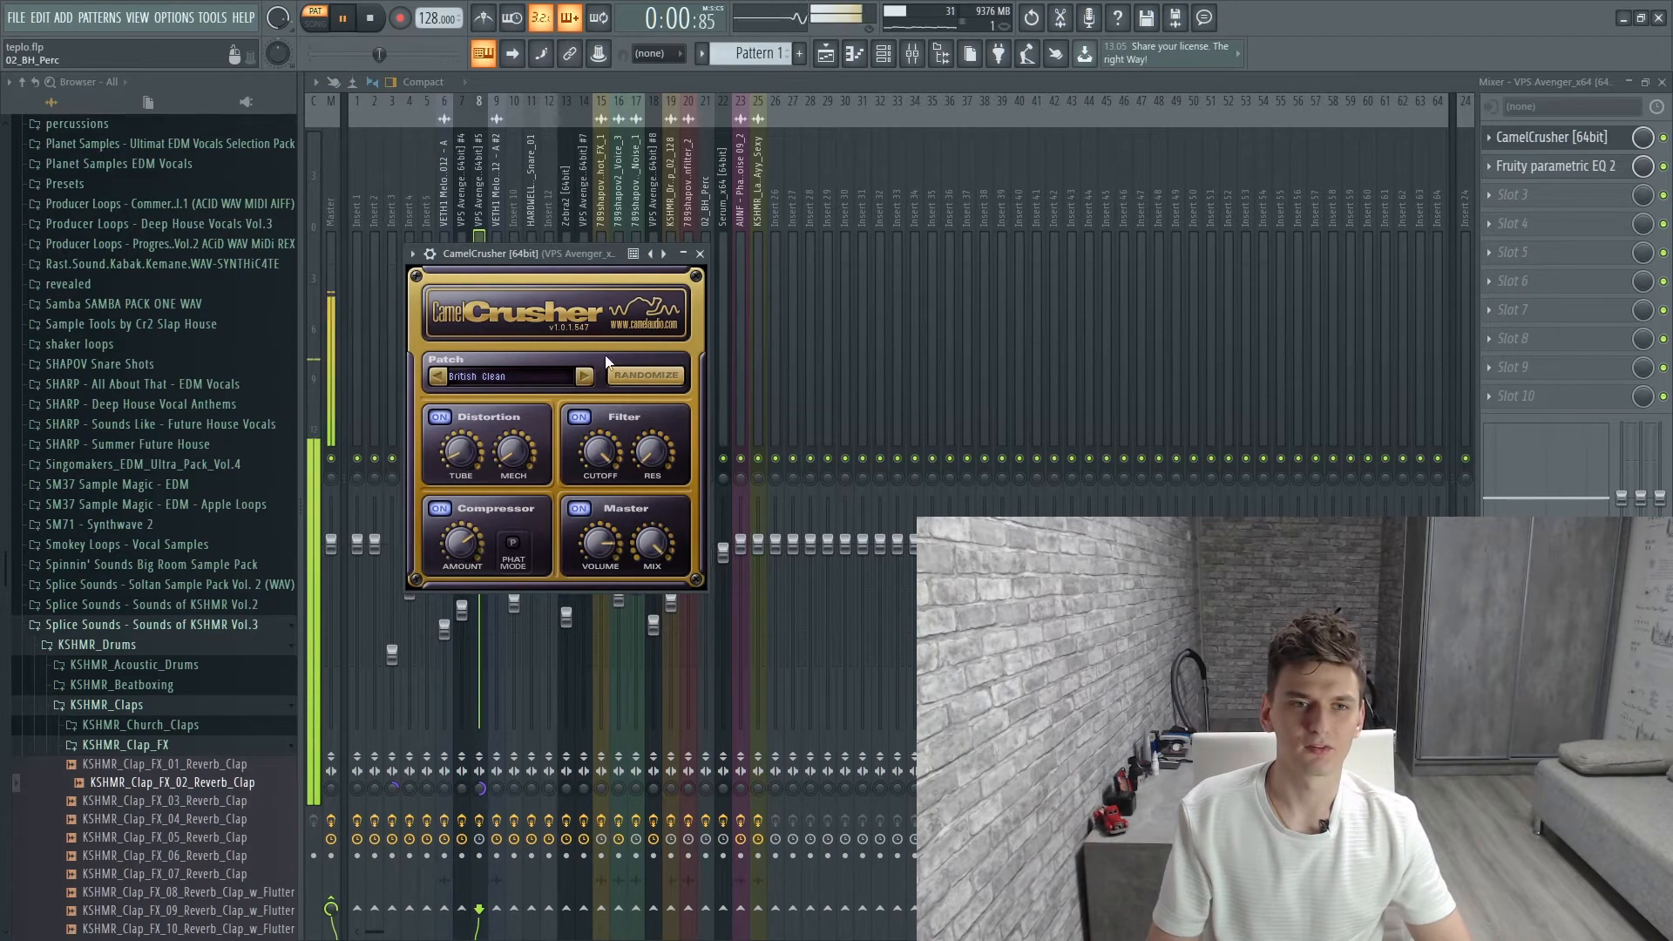
Unsolo the Nexus channel and check the combined Pattern 1 spectrum in SPAN on the Master track
{"action": "left_click", "coordinate": [889, 56]}
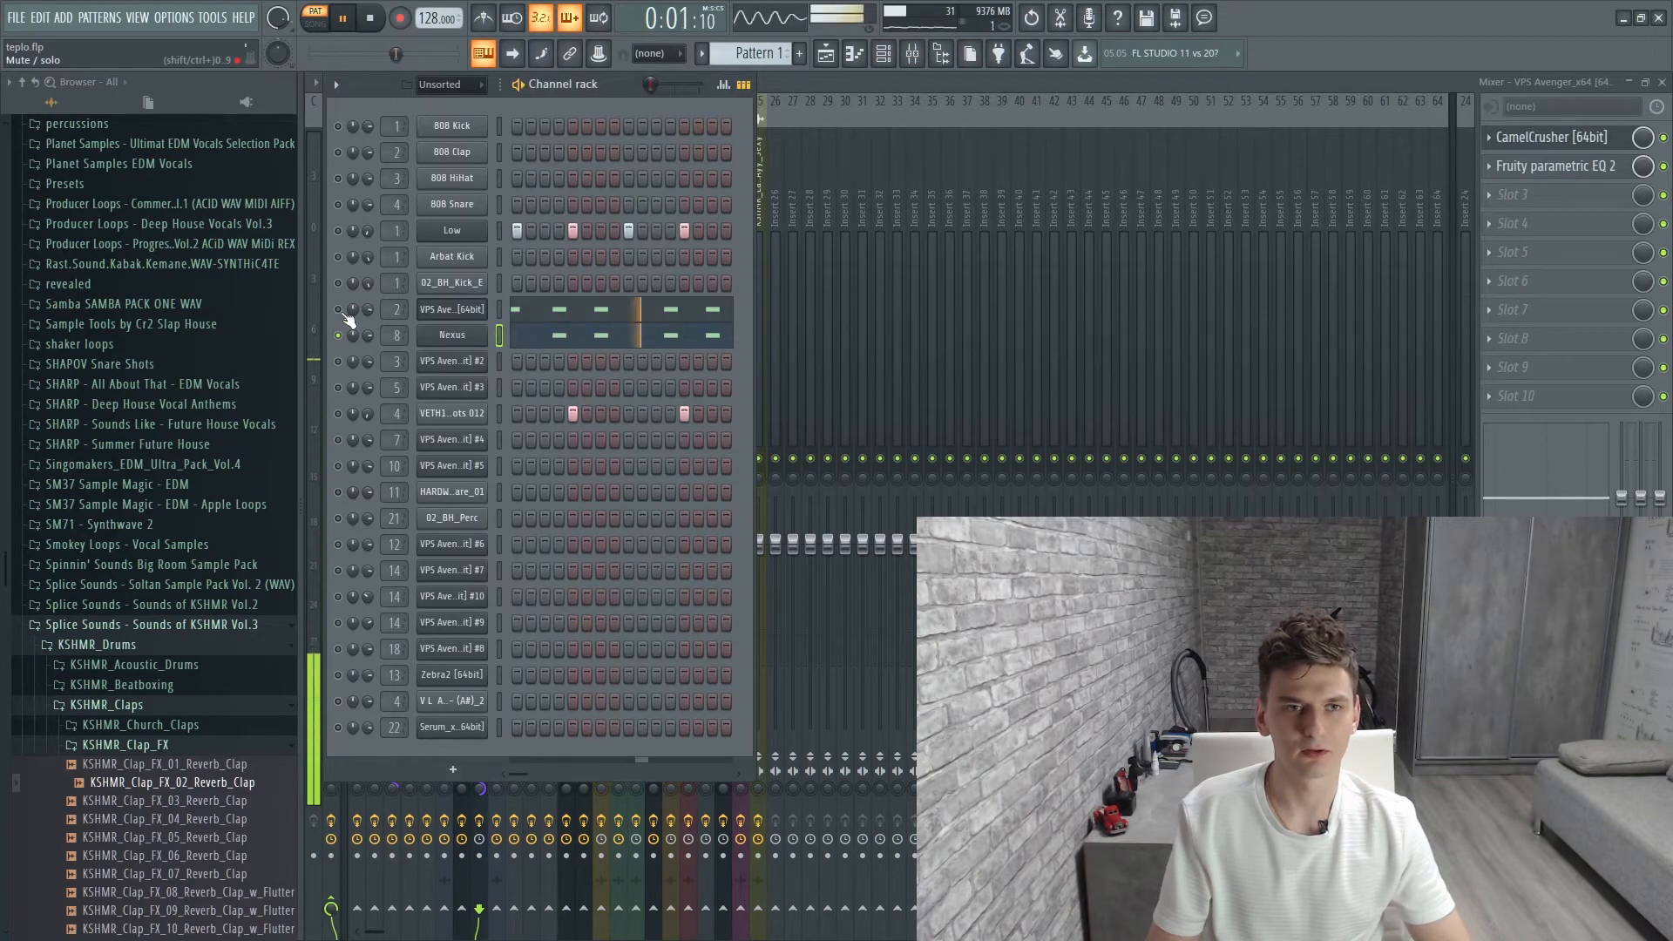
{"action": "left_click", "coordinate": [325, 342]}
{"action": "left_click", "coordinate": [1540, 397]}
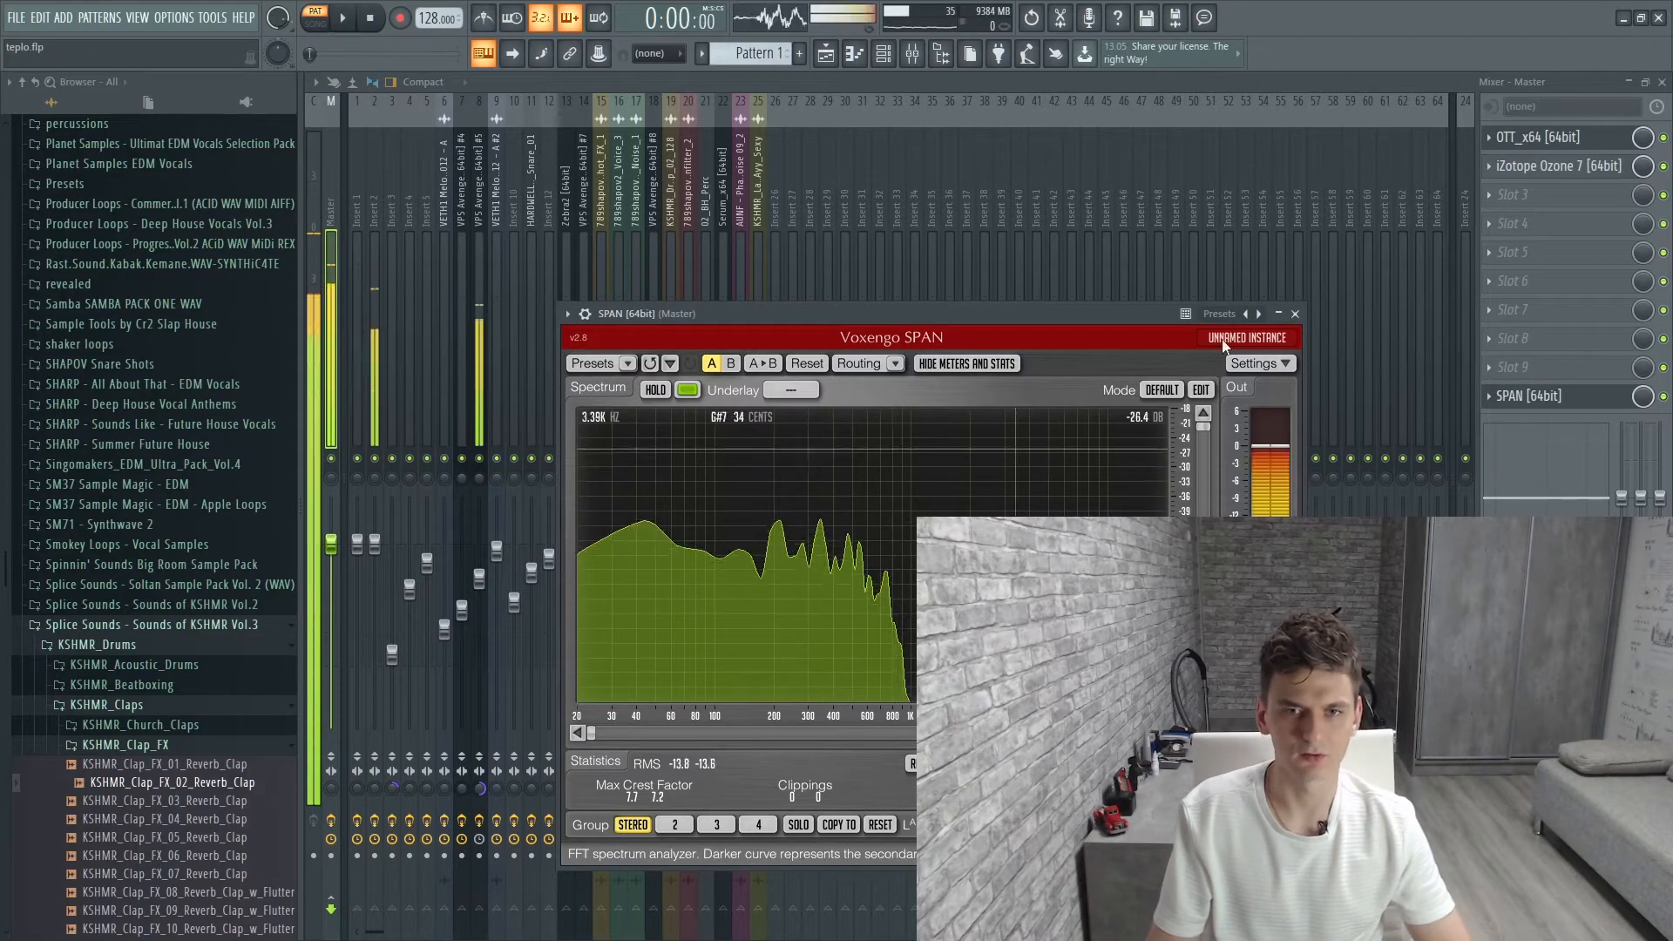
{"action": "key", "text": "space"}
{"action": "left_click", "coordinate": [1296, 315]}
Play Pattern 4 and check its notes in the piano roll and its channel in the channel rack
{"action": "left_click", "coordinate": [884, 54]}
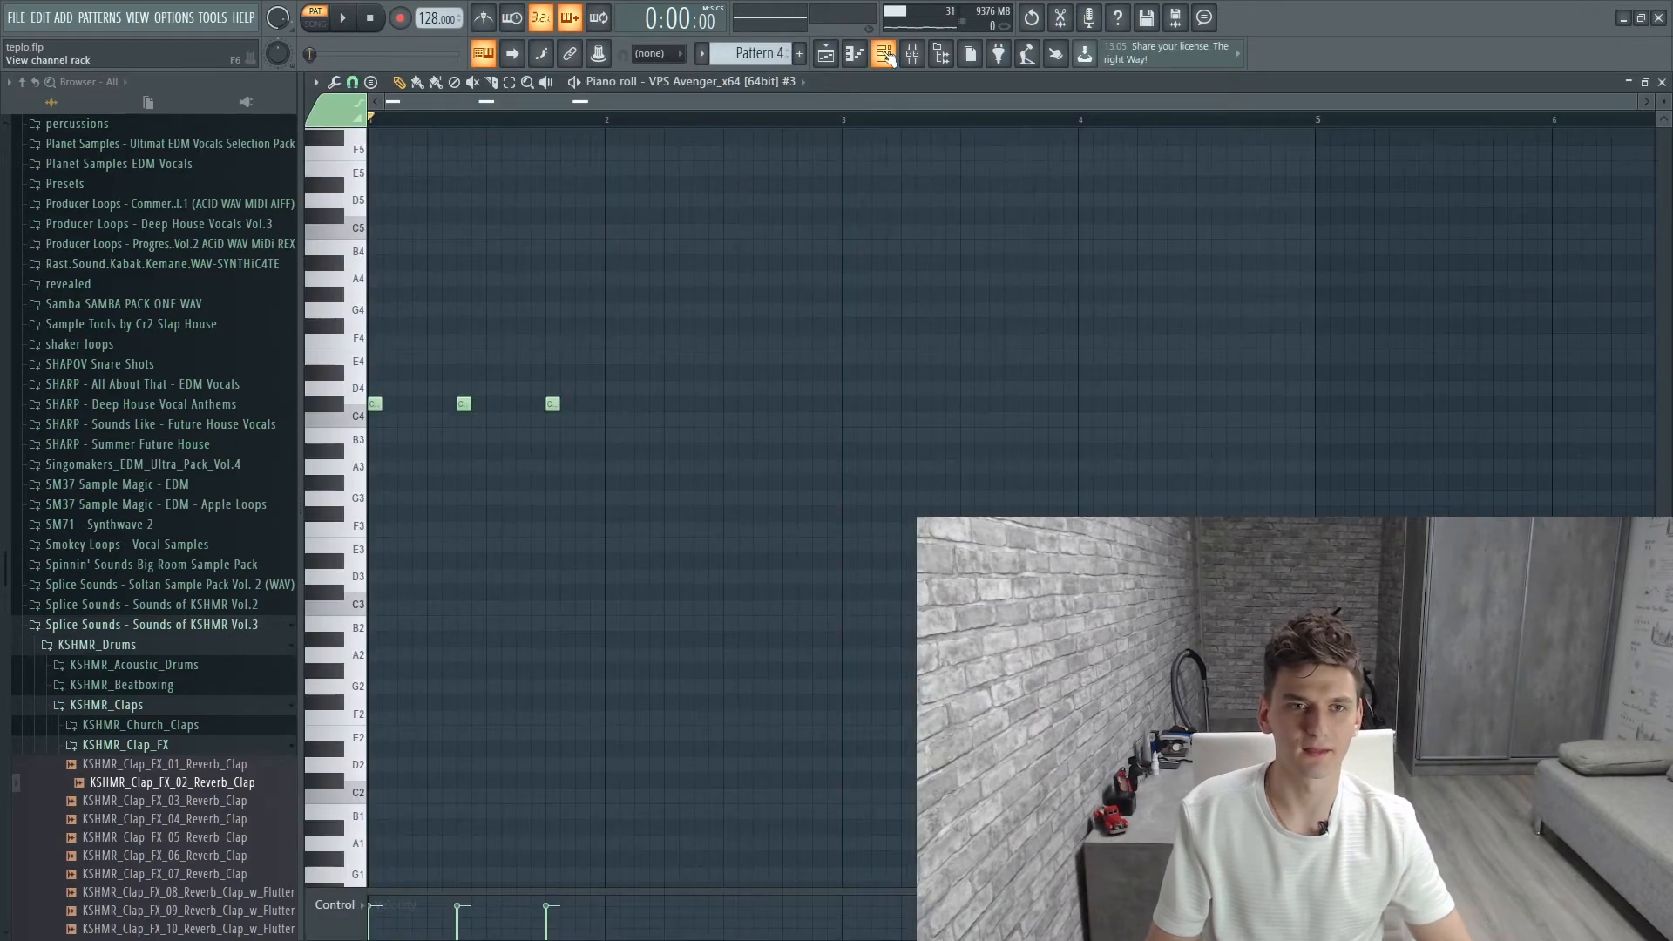
{"action": "left_click", "coordinate": [340, 21]}
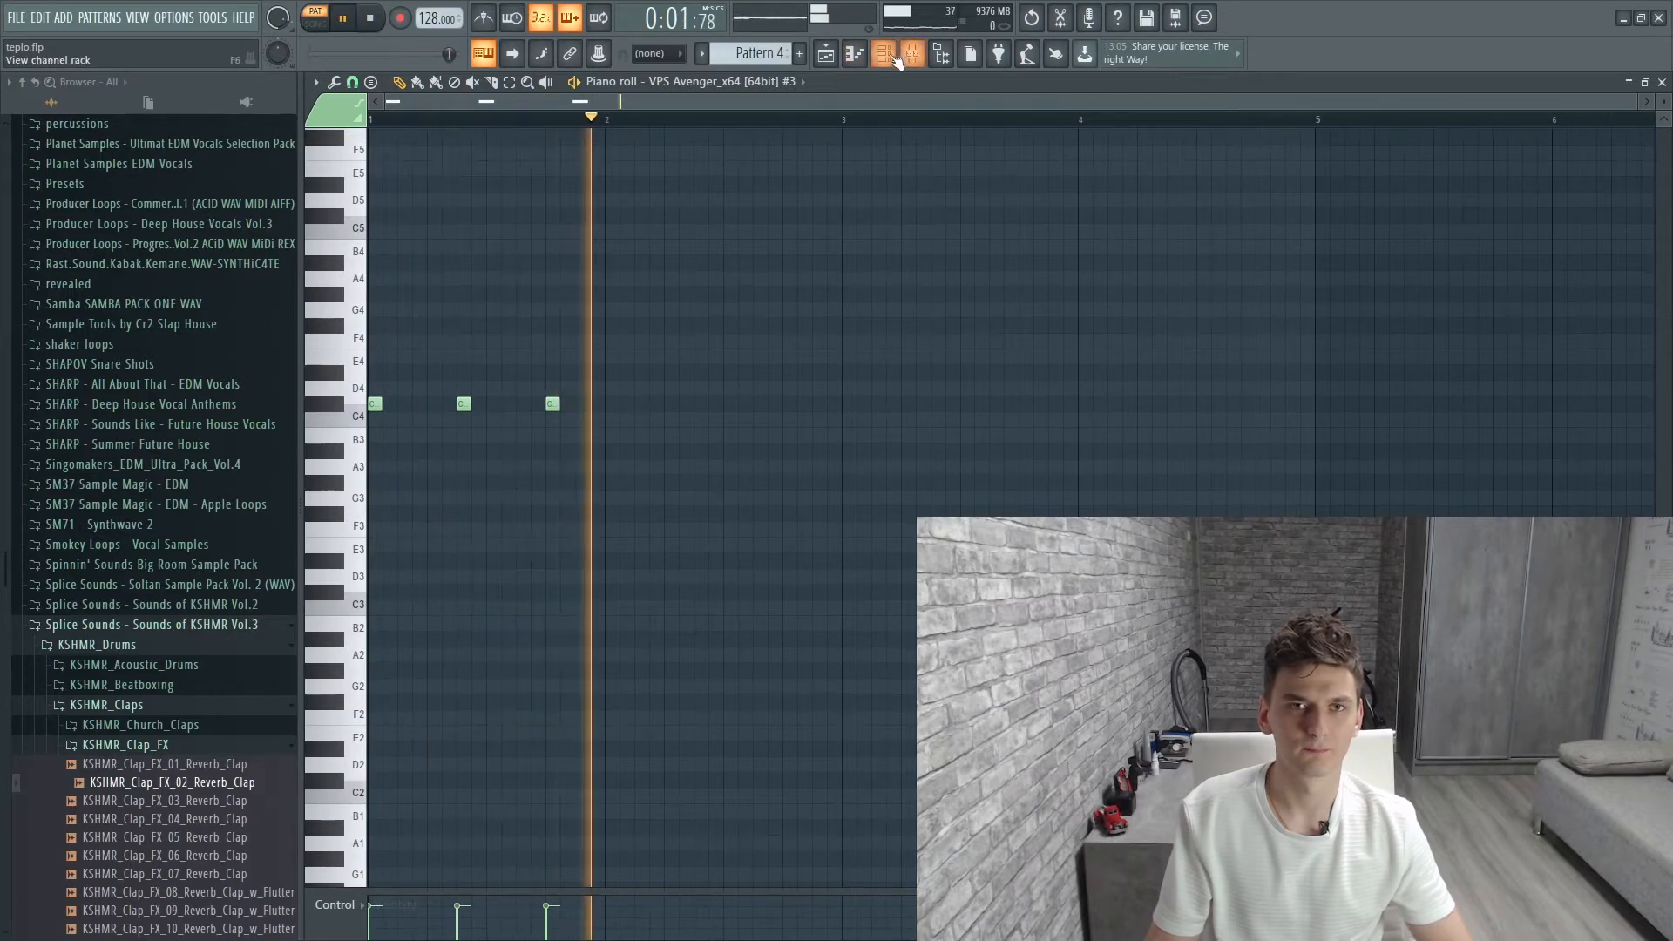
{"action": "key", "text": "F6"}
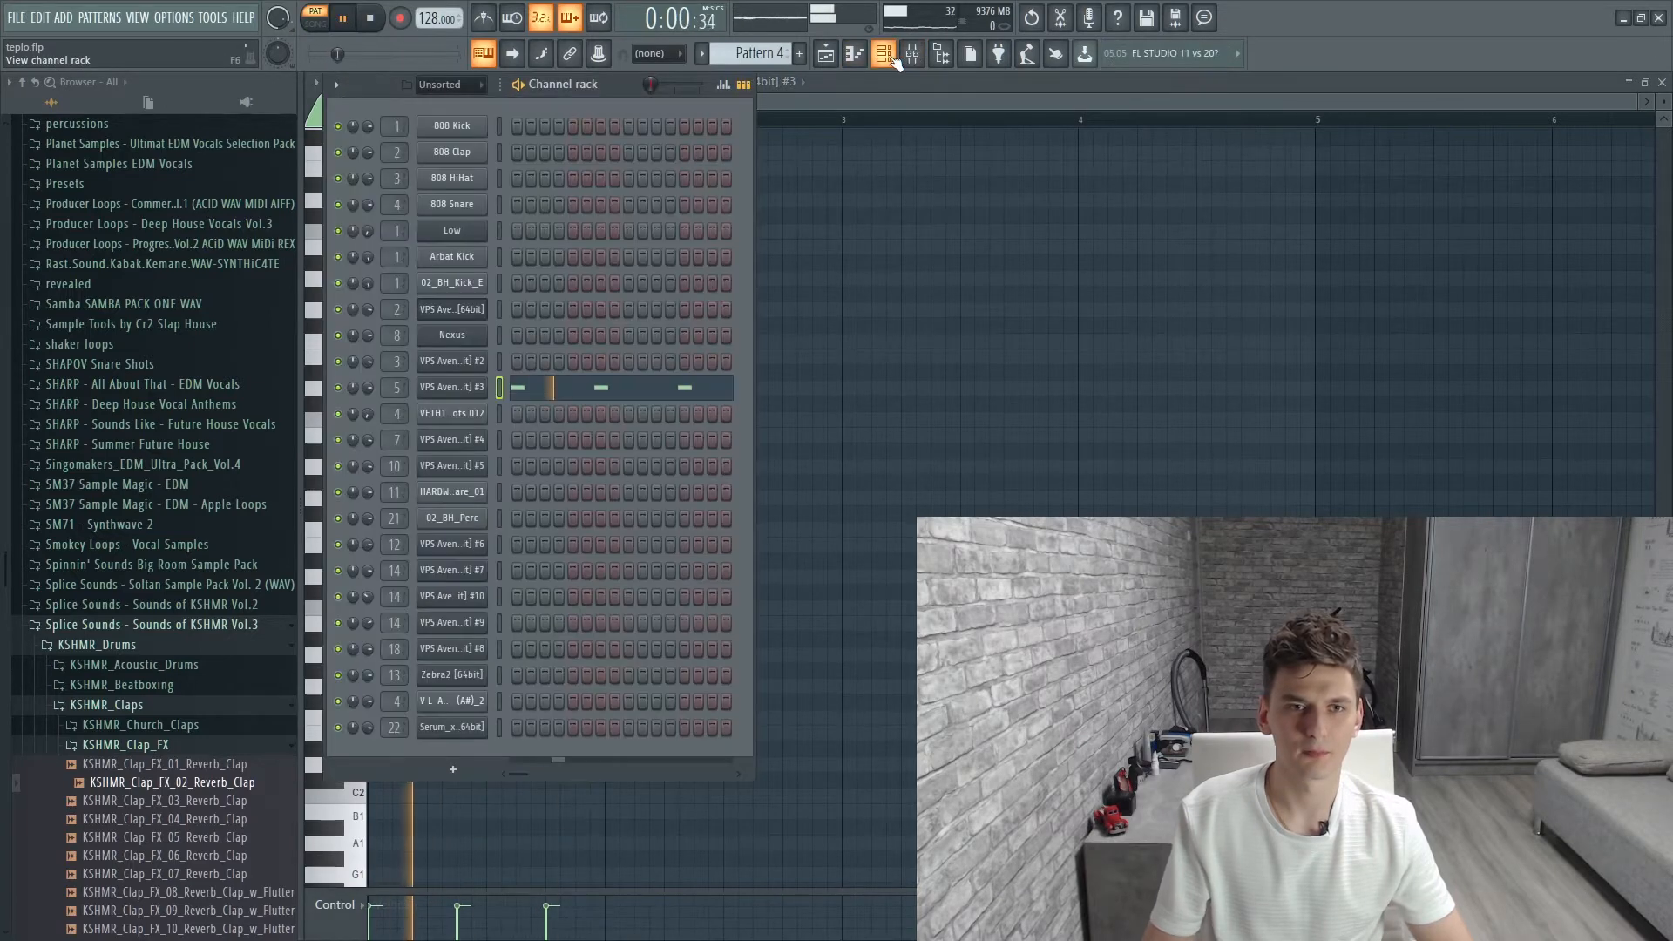
View the VPS Avenger #3 preset used in Pattern 4, and replay its notes in the piano roll
{"action": "left_click", "coordinate": [475, 396]}
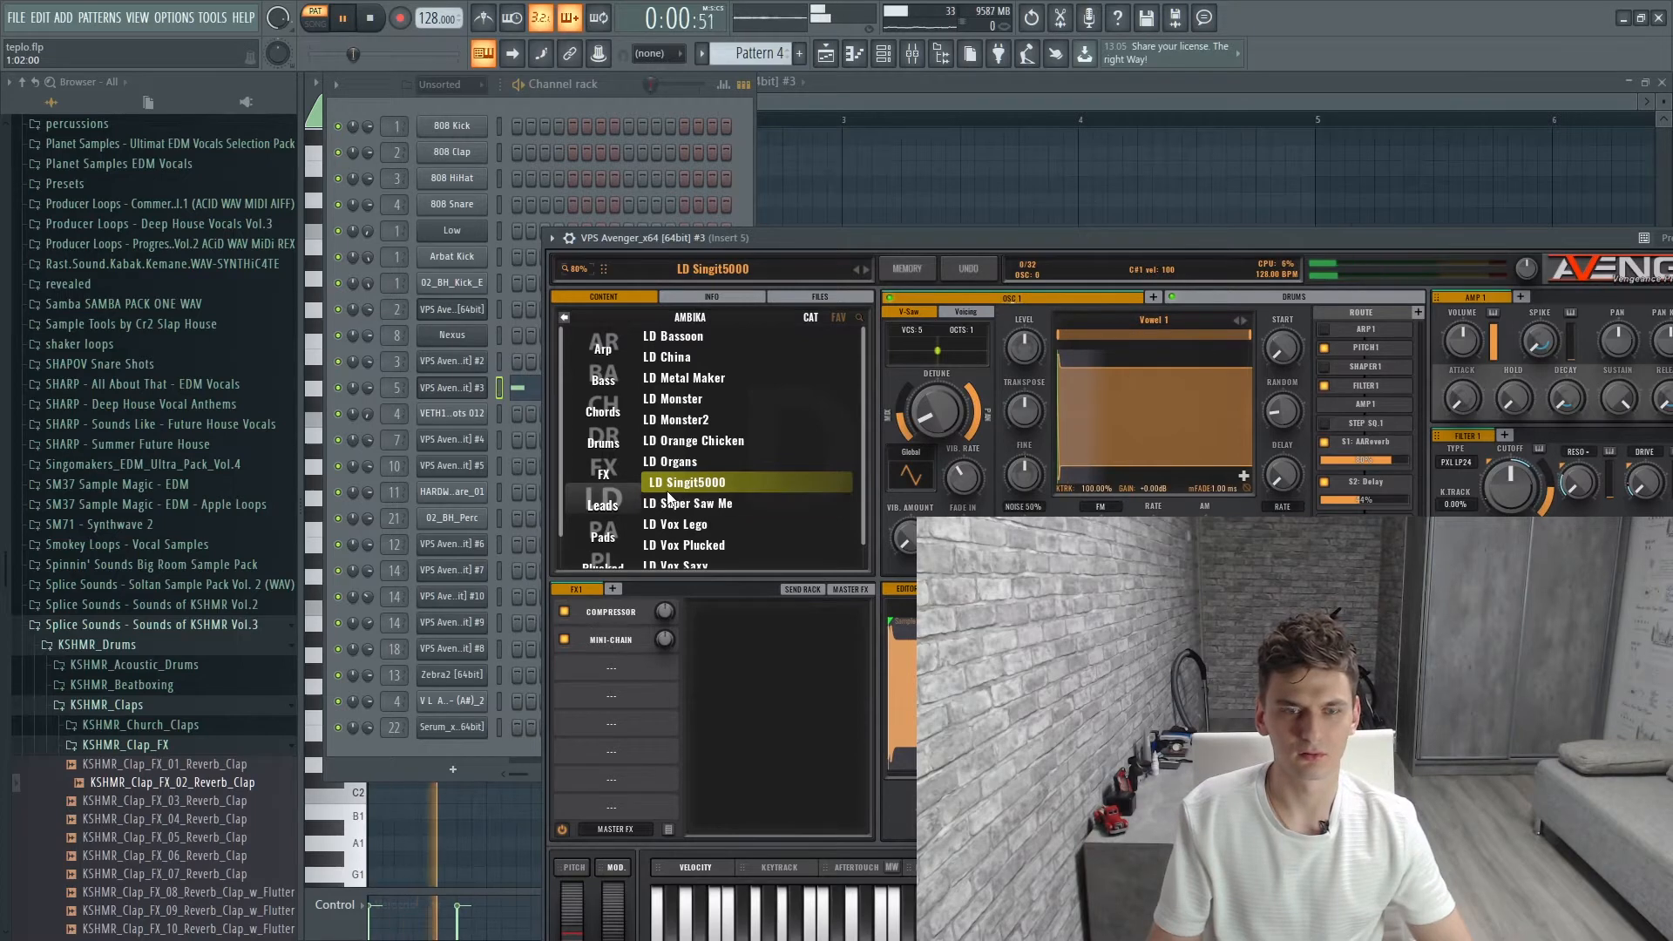
{"action": "left_click", "coordinate": [740, 166]}
{"action": "left_click", "coordinate": [875, 92]}
{"action": "key", "text": "space"}
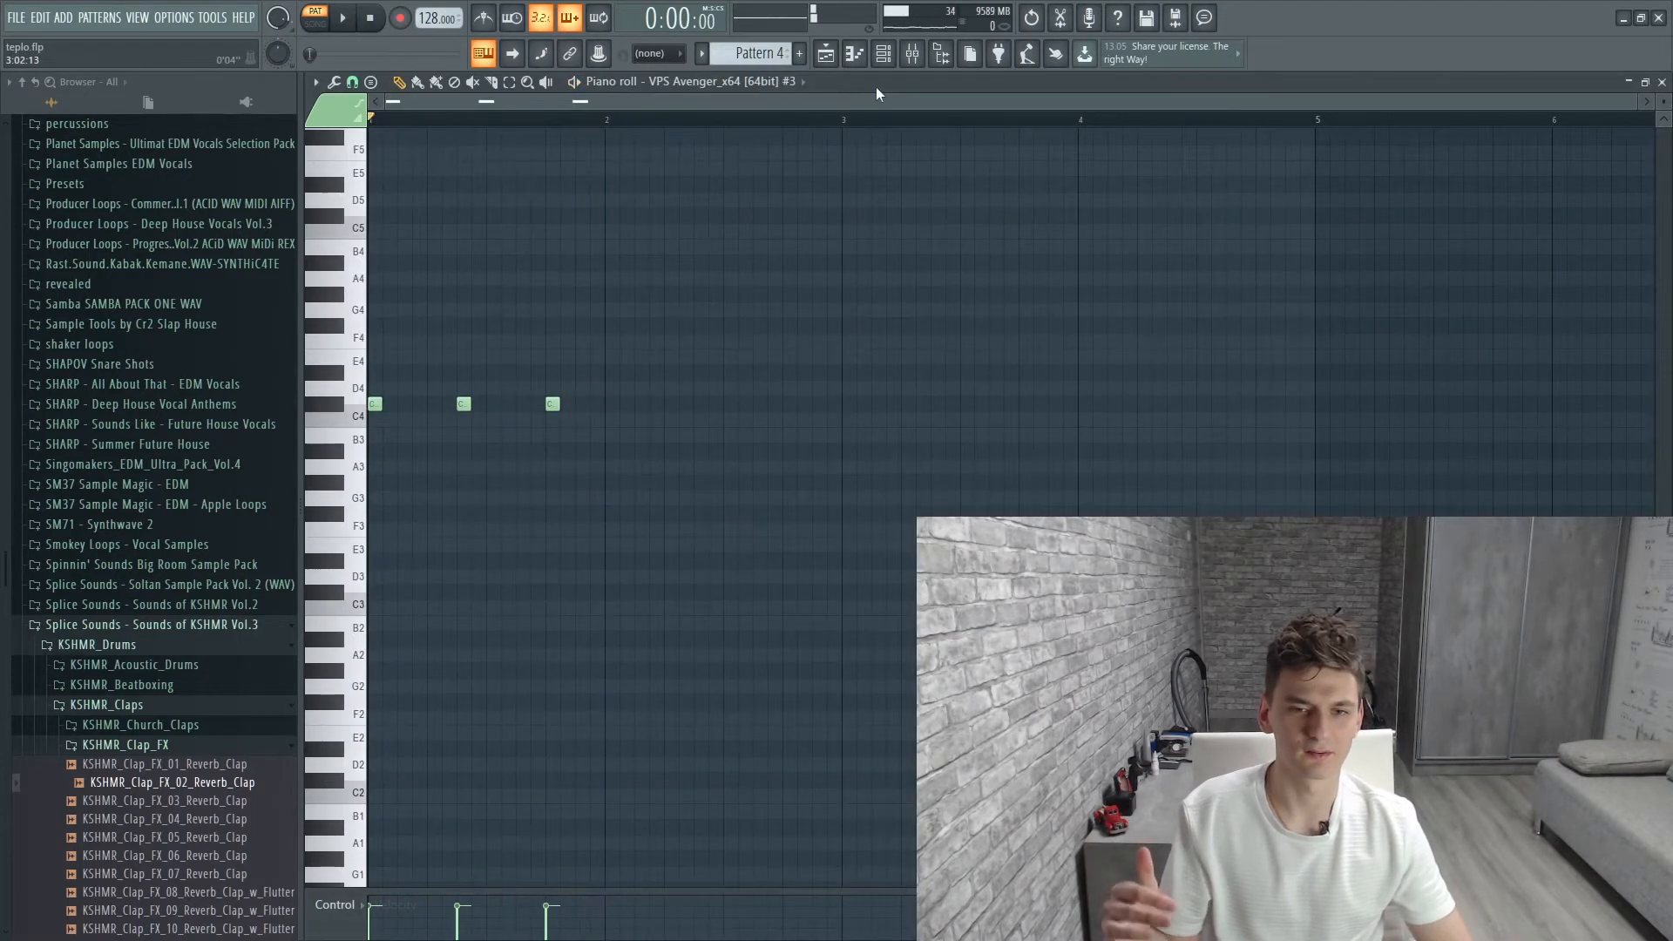
{"action": "key", "text": "space"}
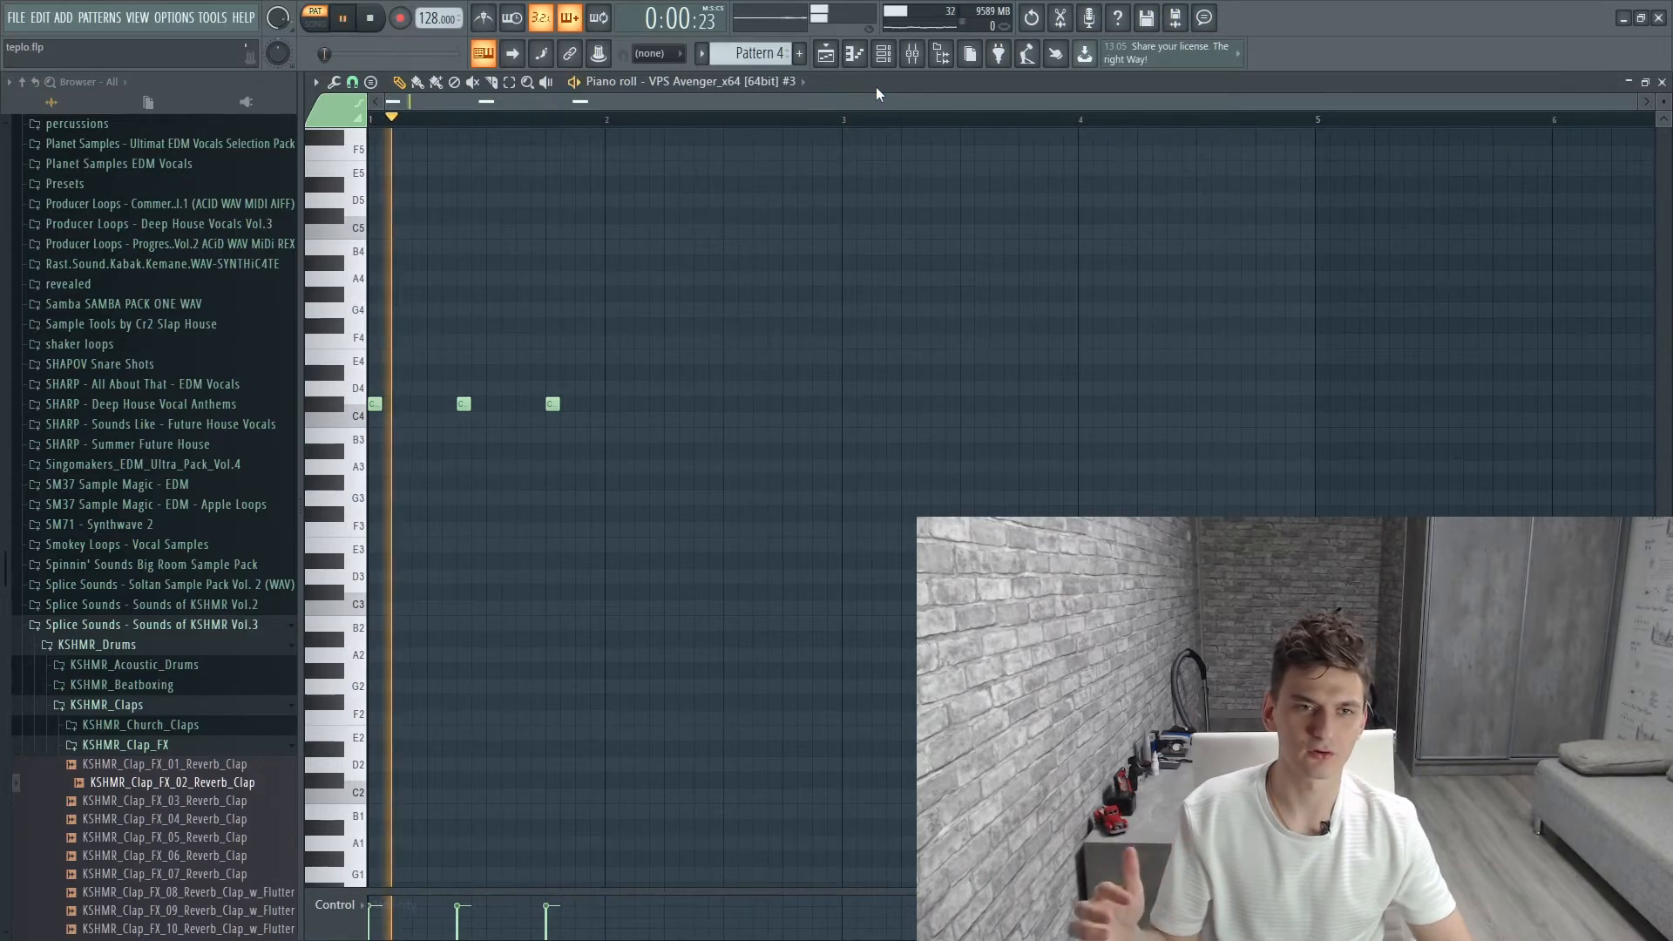
{"action": "key", "text": "space"}
View the effects chain and OTT on mixer Insert 5
{"action": "left_click", "coordinate": [912, 53]}
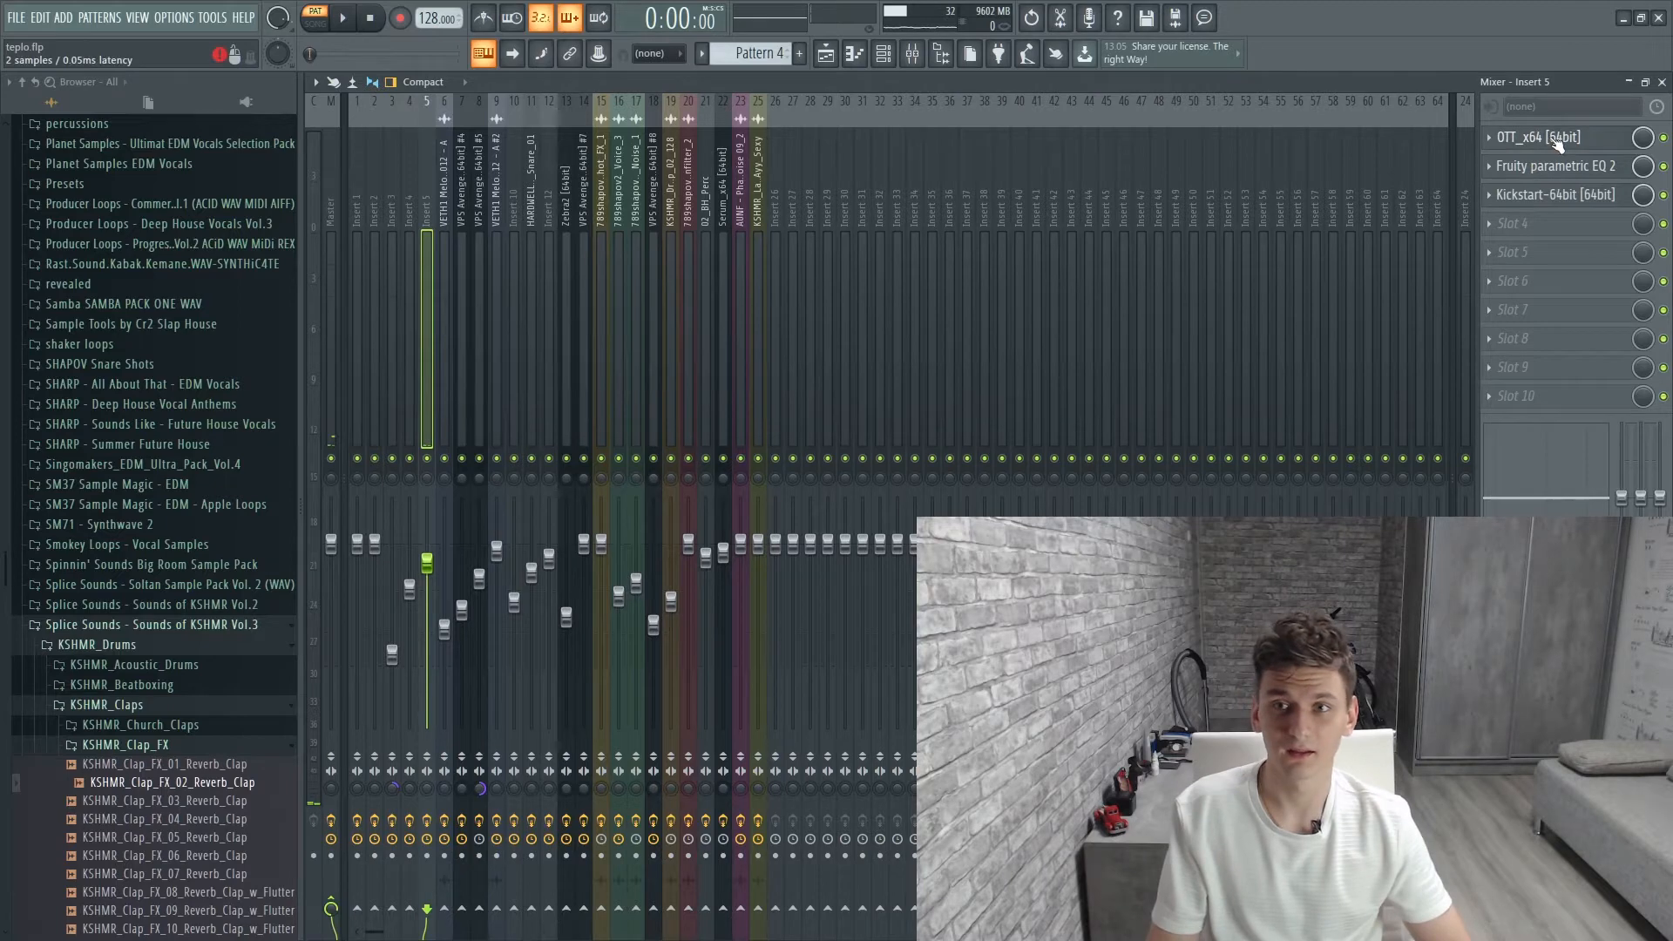
{"action": "left_click", "coordinate": [1556, 139]}
{"action": "left_click", "coordinate": [1555, 140]}
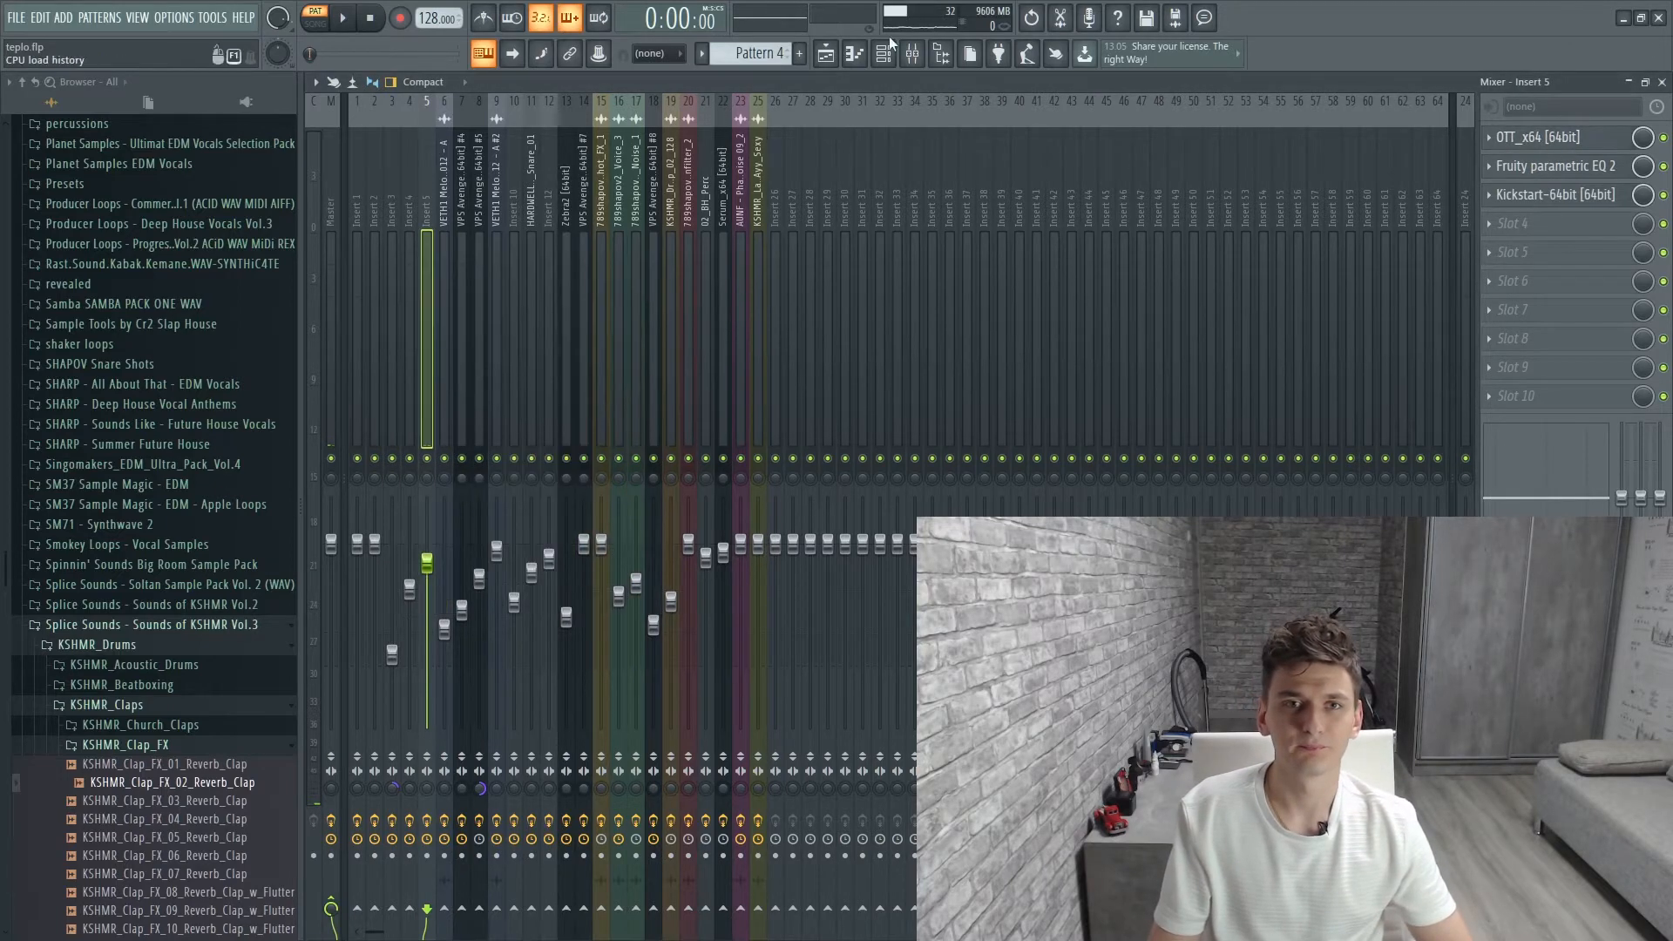
Solo Track 5 in the playlist and play its VETH1 Melody Loops clips from bar 25
{"action": "left_click", "coordinate": [830, 61]}
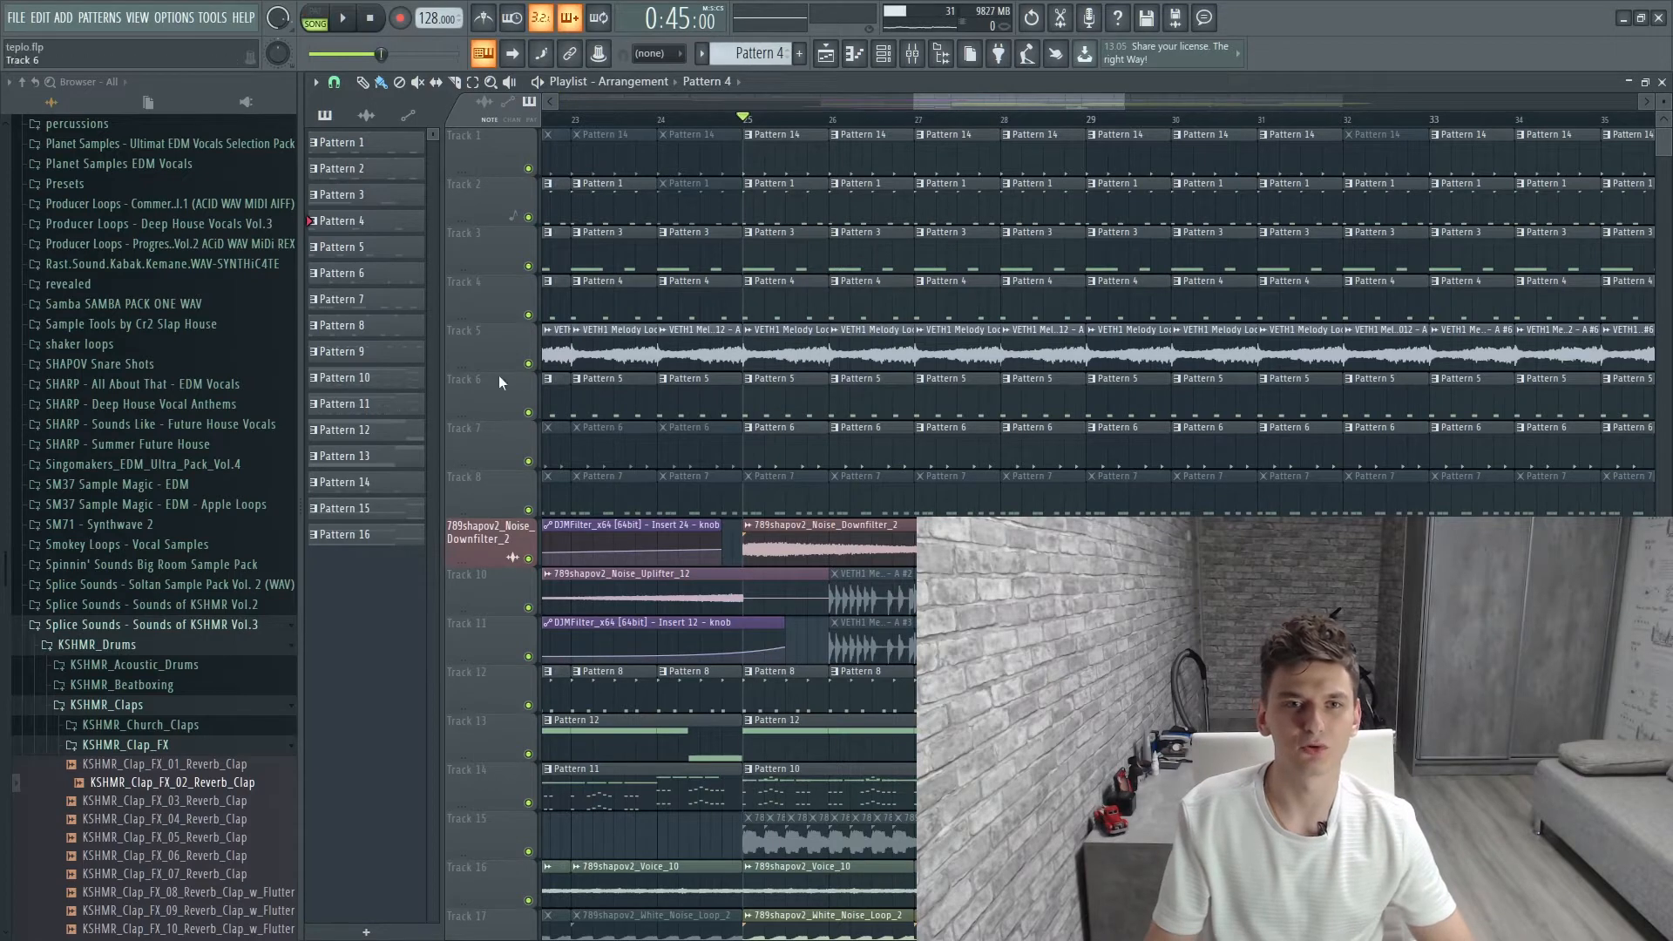
{"action": "right_click", "coordinate": [528, 363]}
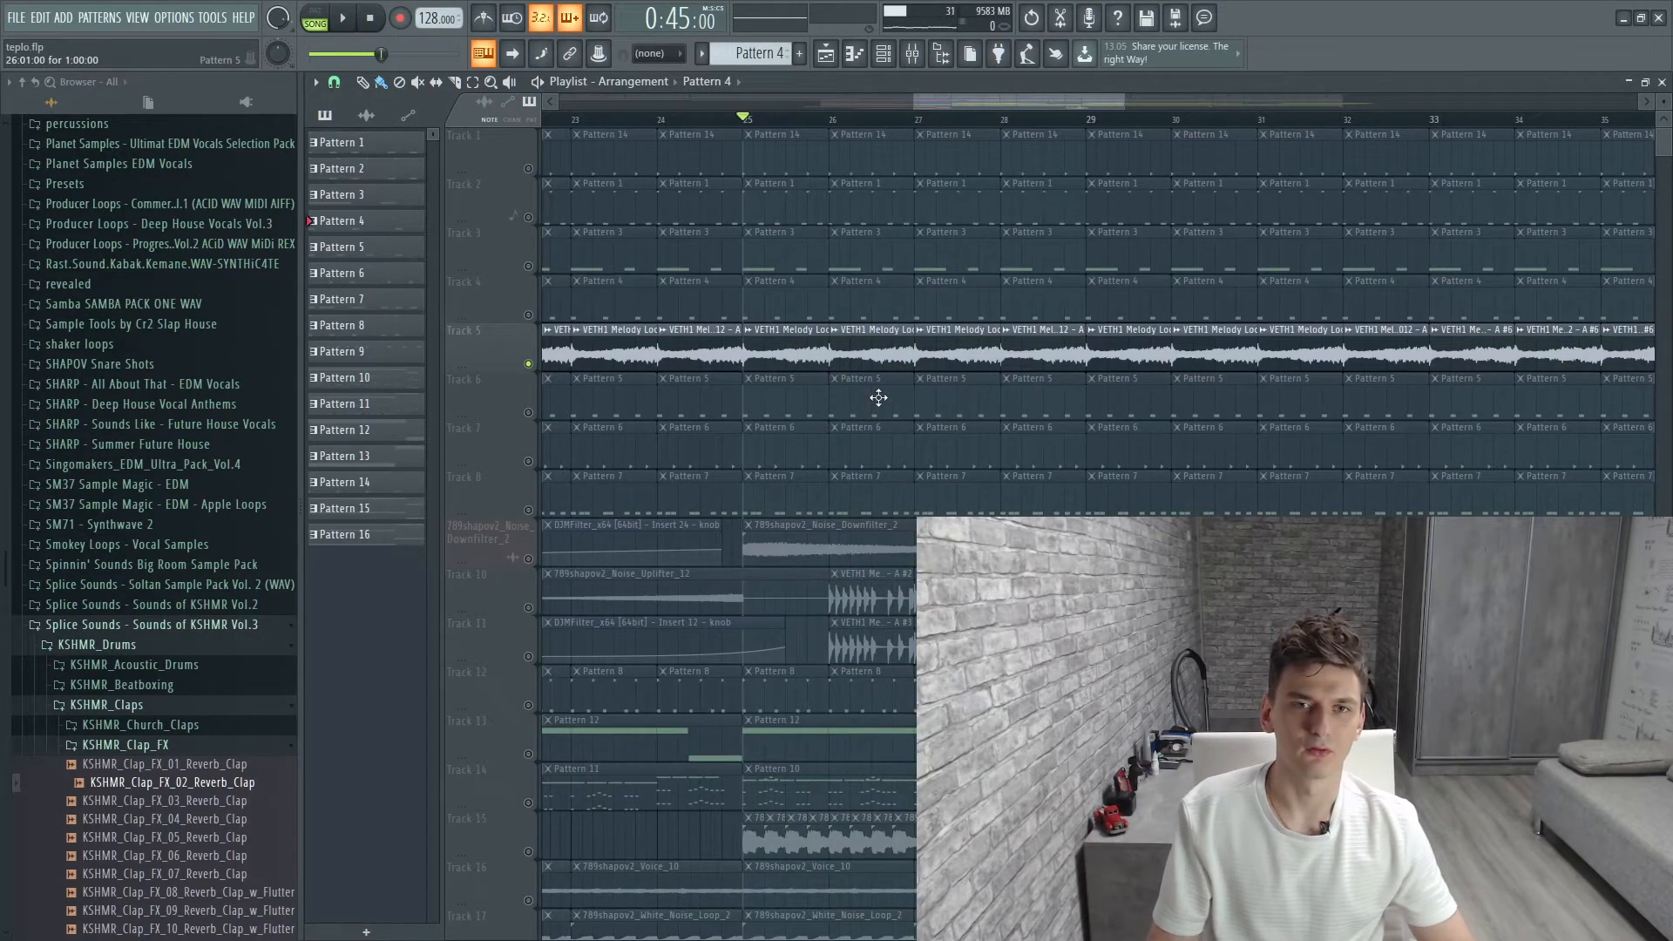
{"action": "key", "text": "space"}
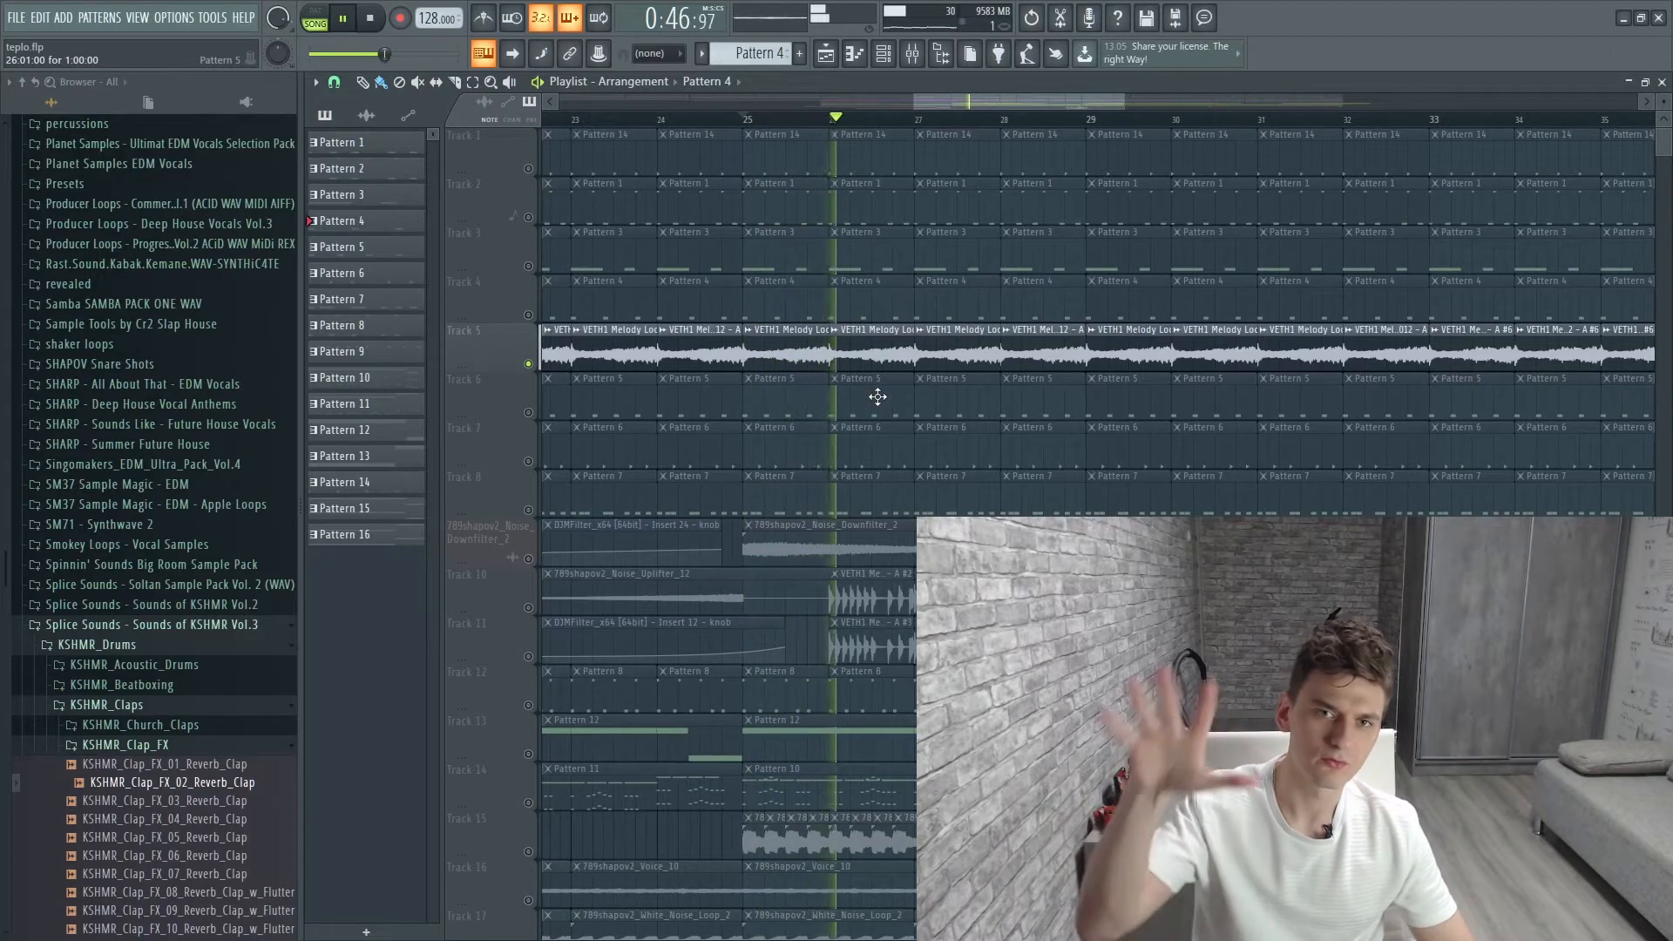
{"action": "key", "text": "space"}
Open the VETH1 Melody Loops clip's sample settings and play the loop with them shown
{"action": "left_click", "coordinate": [812, 358]}
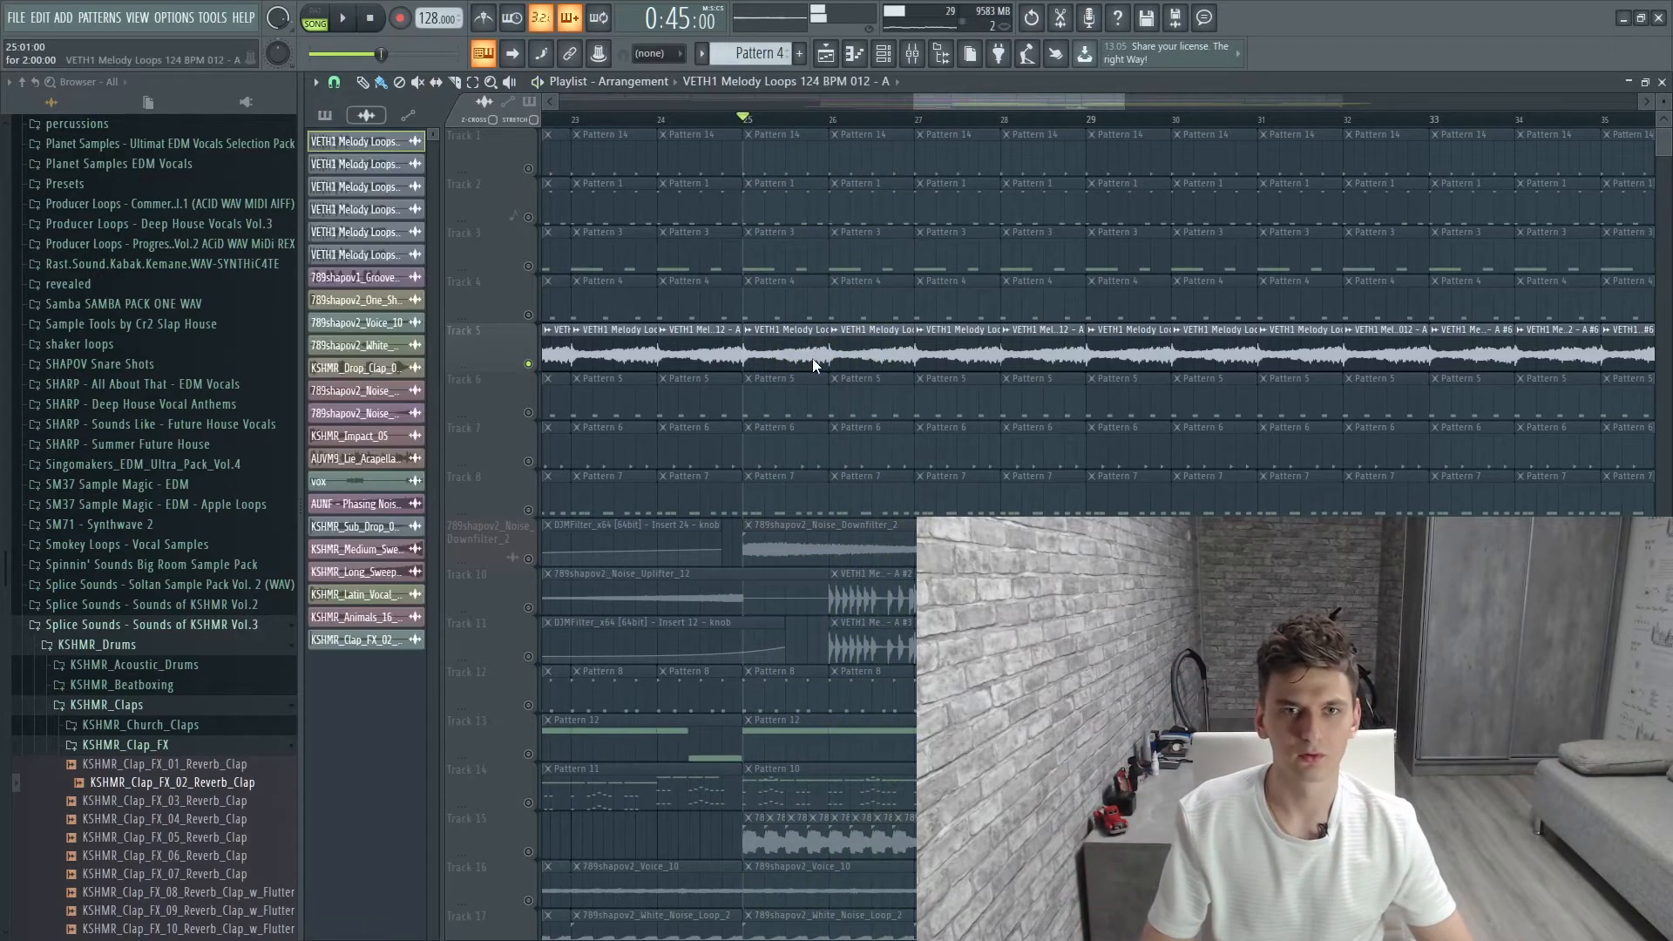
{"action": "double_click", "coordinate": [812, 358]}
{"action": "key", "text": "space"}
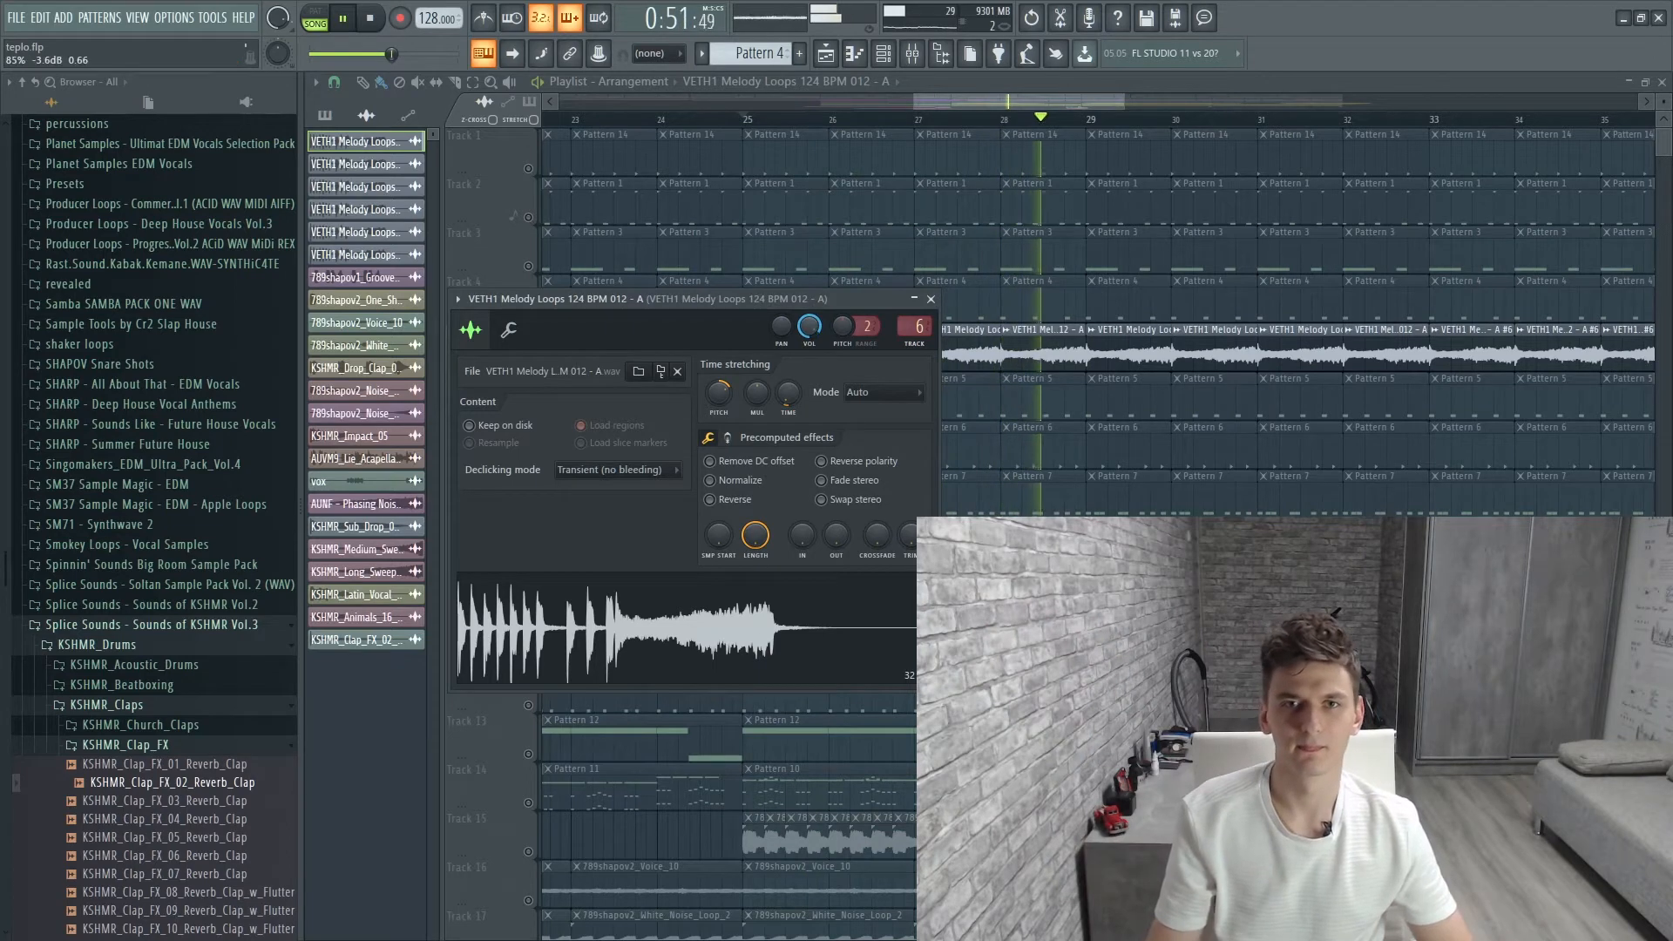
{"action": "key", "text": "space"}
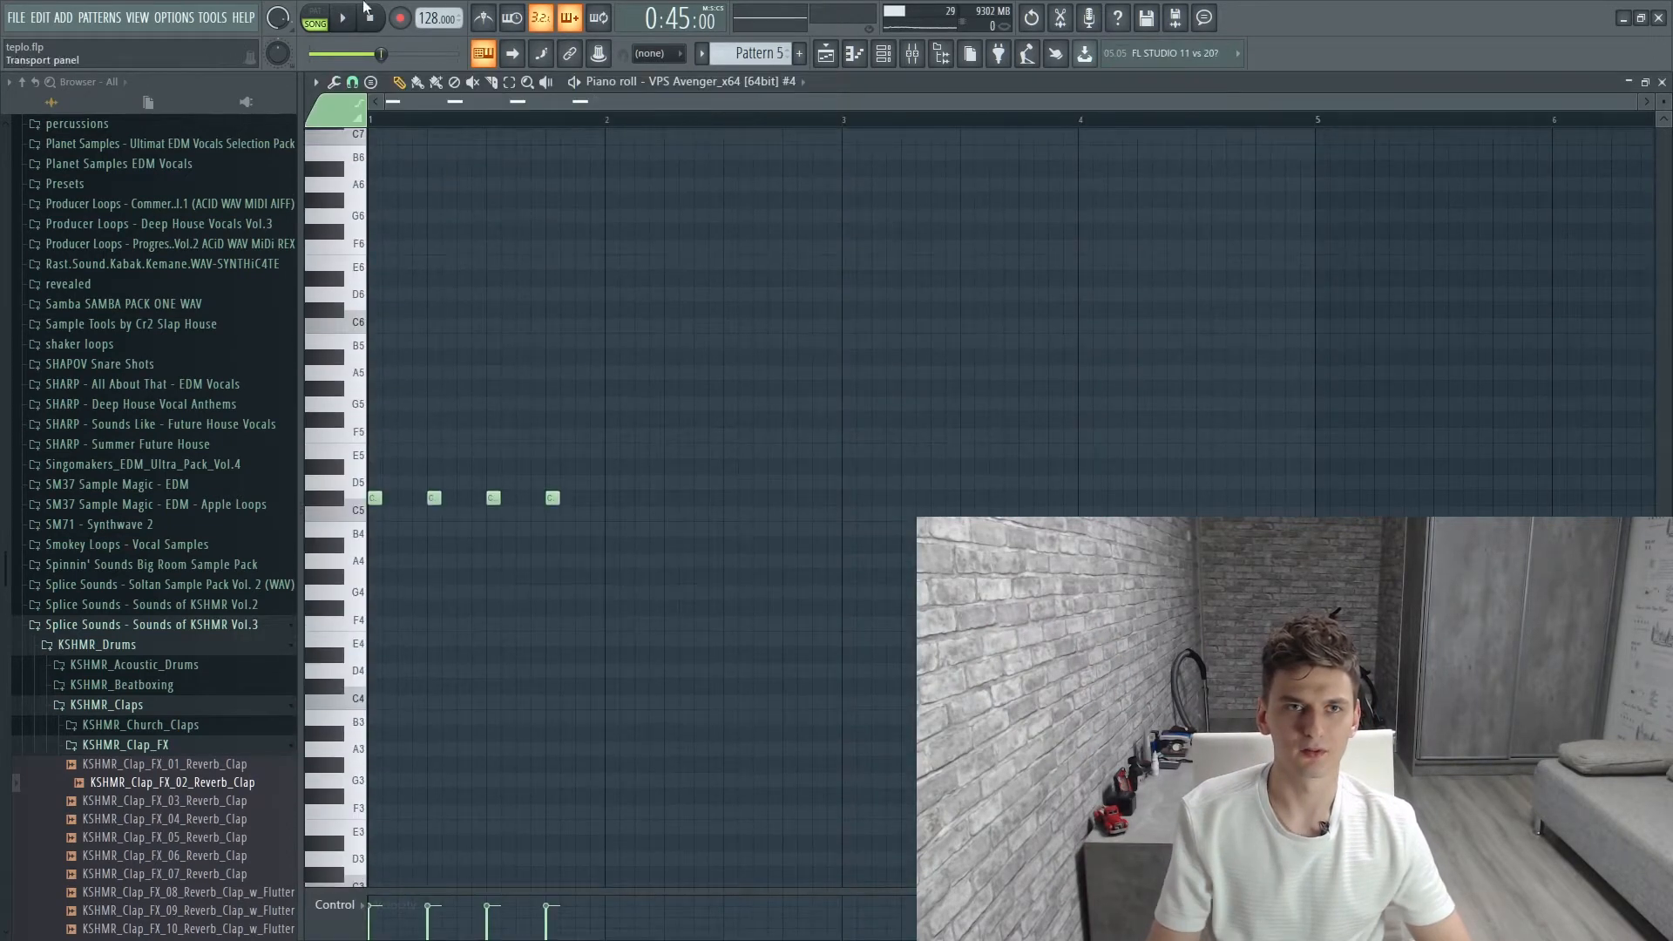
Play Pattern 5 and show its VPS Avenger #4 channel in the channel rack
{"action": "key", "text": "space"}
{"action": "left_click", "coordinate": [883, 54]}
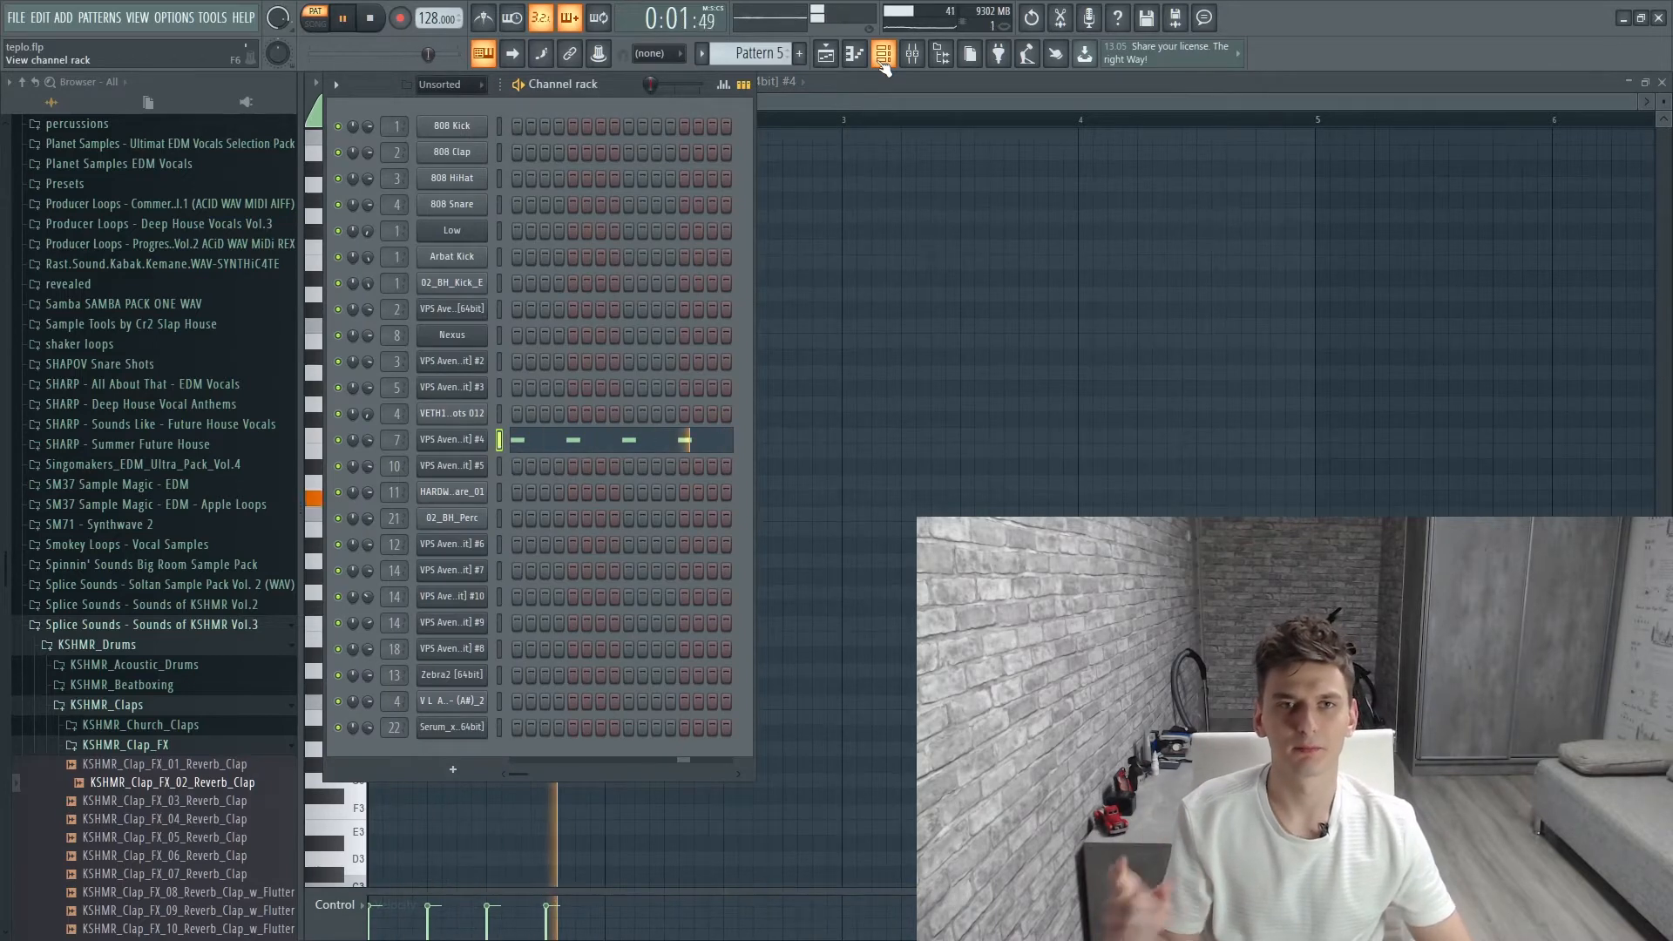
{"action": "key", "text": "F6"}
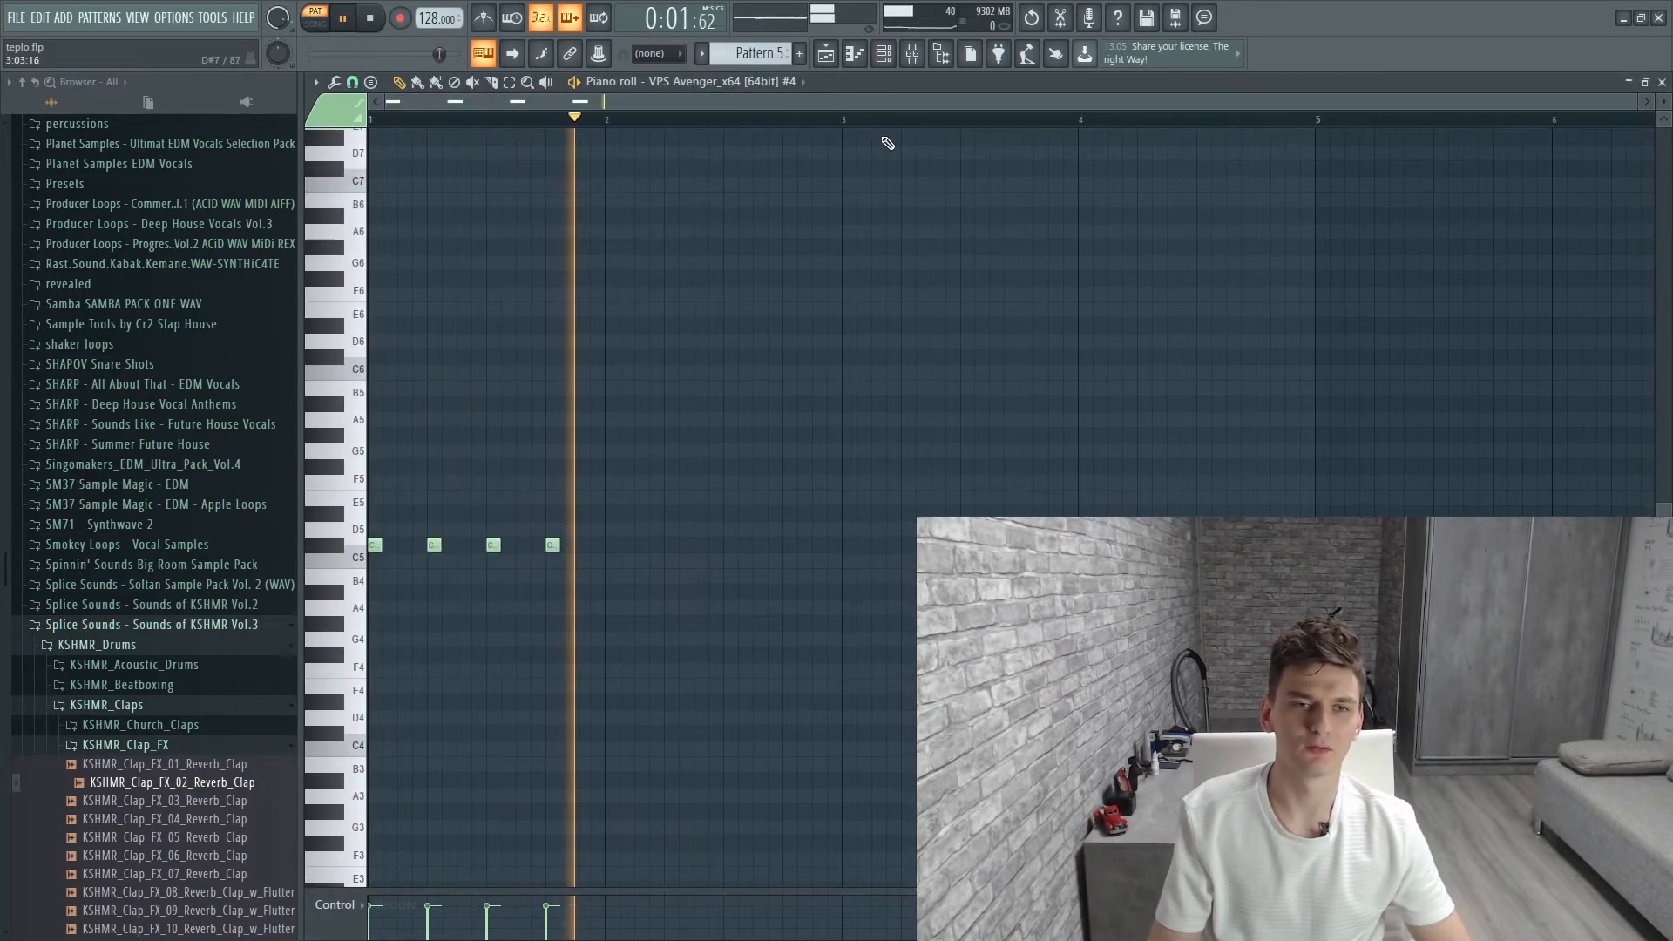
Unmute Tracks 1, 2 and 4 in the playlist and play them together with Pattern 5
{"action": "left_click", "coordinate": [832, 54]}
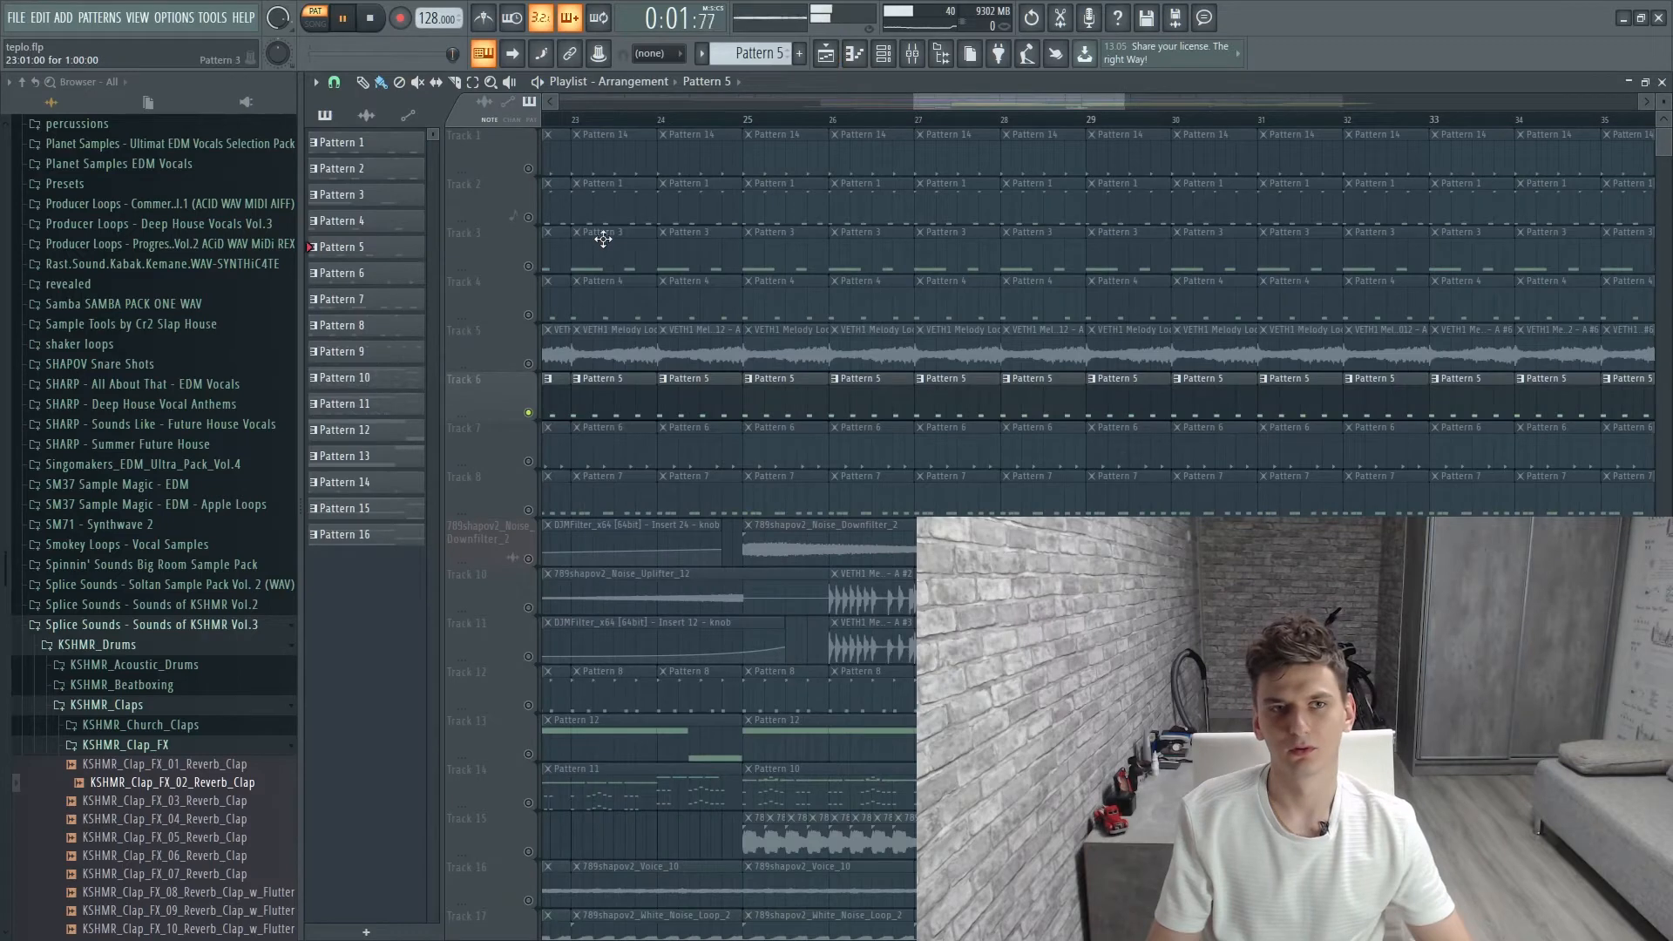
{"action": "left_click", "coordinate": [528, 168]}
{"action": "left_click", "coordinate": [528, 217]}
{"action": "left_click", "coordinate": [730, 118]}
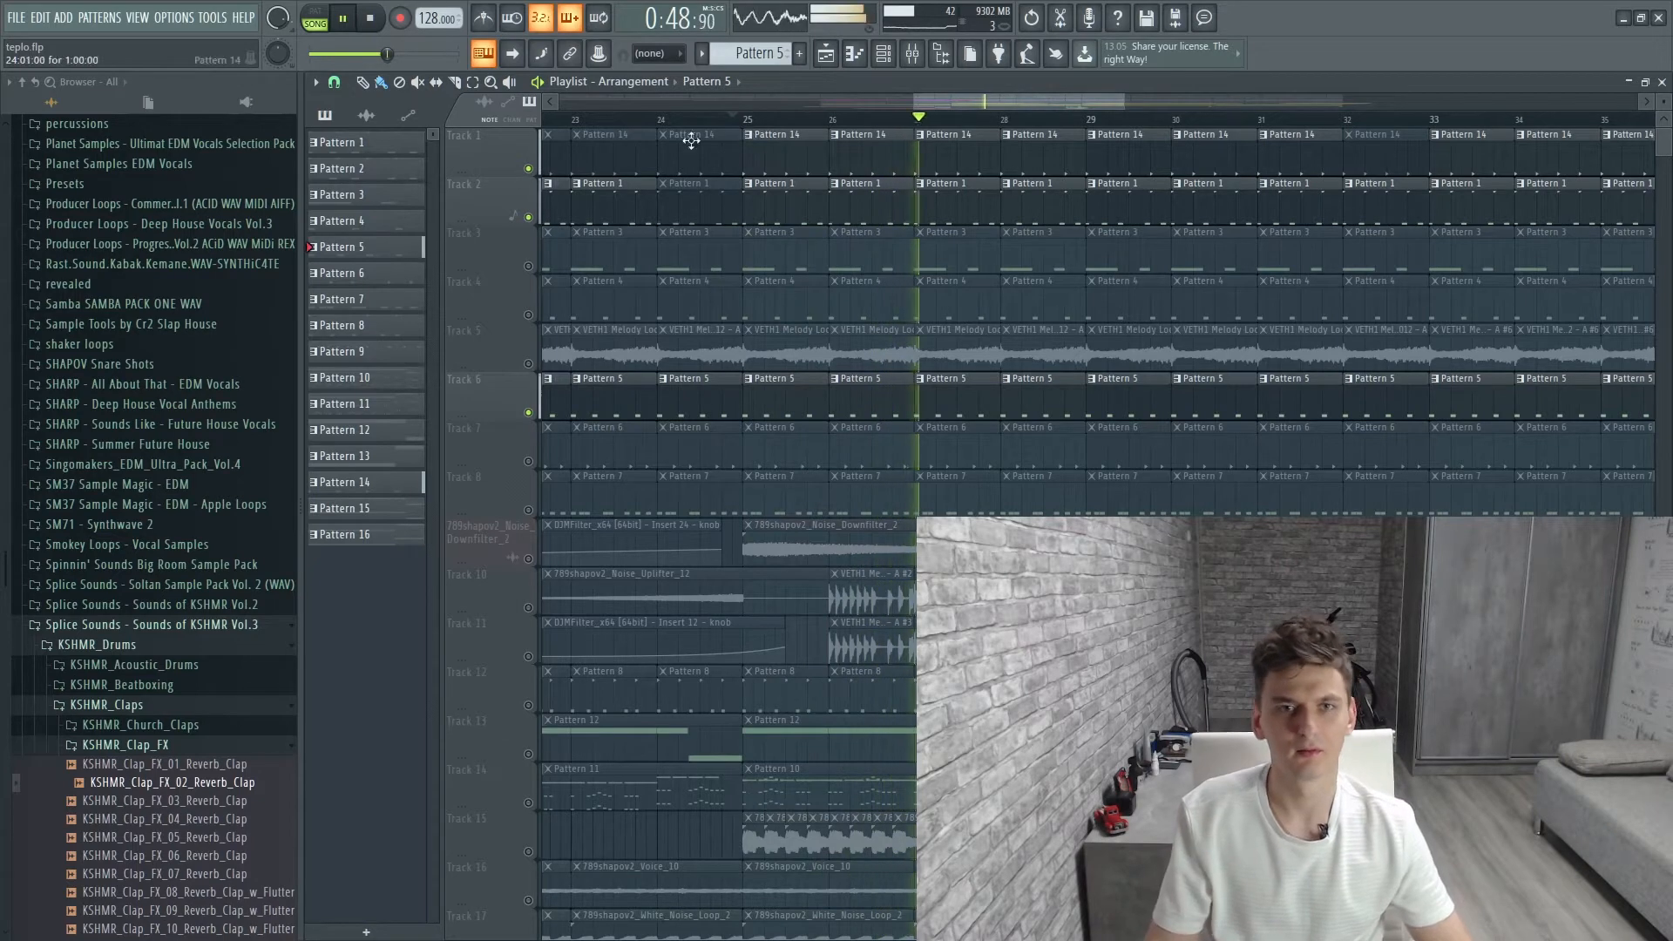
{"action": "left_click", "coordinate": [528, 315]}
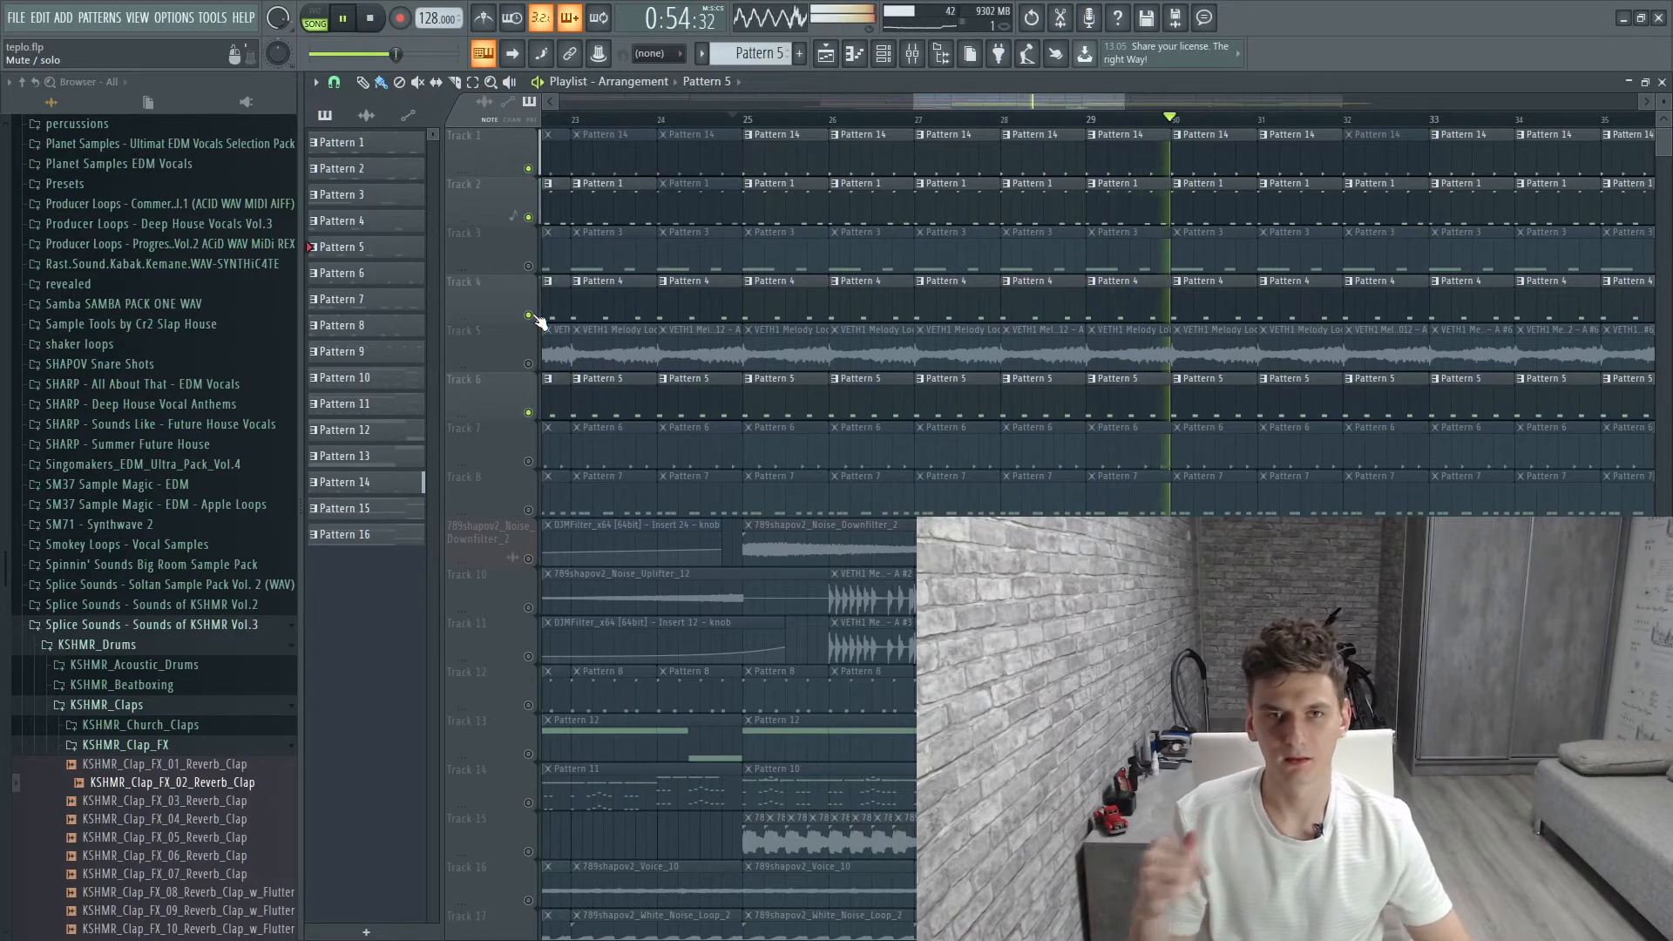
{"action": "key", "text": "space"}
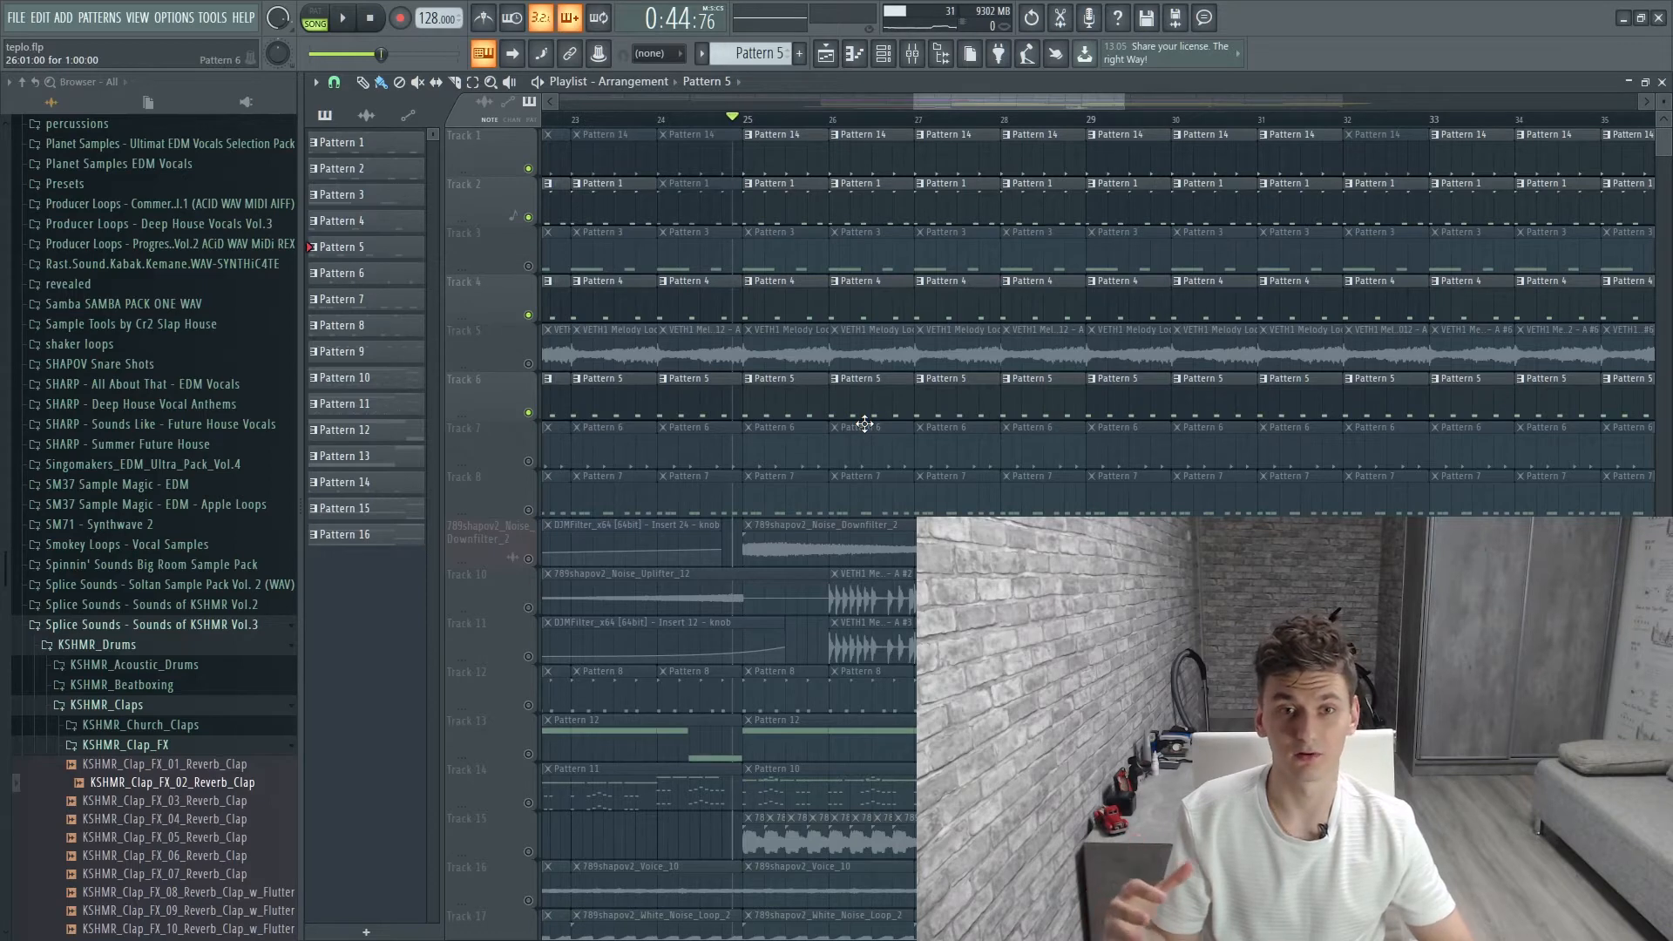
Unmute Track 7 and play its Pattern 6 with the channel rack shown
{"action": "scroll", "coordinate": [873, 421], "scroll_direction": "down", "scroll_amount": 2}
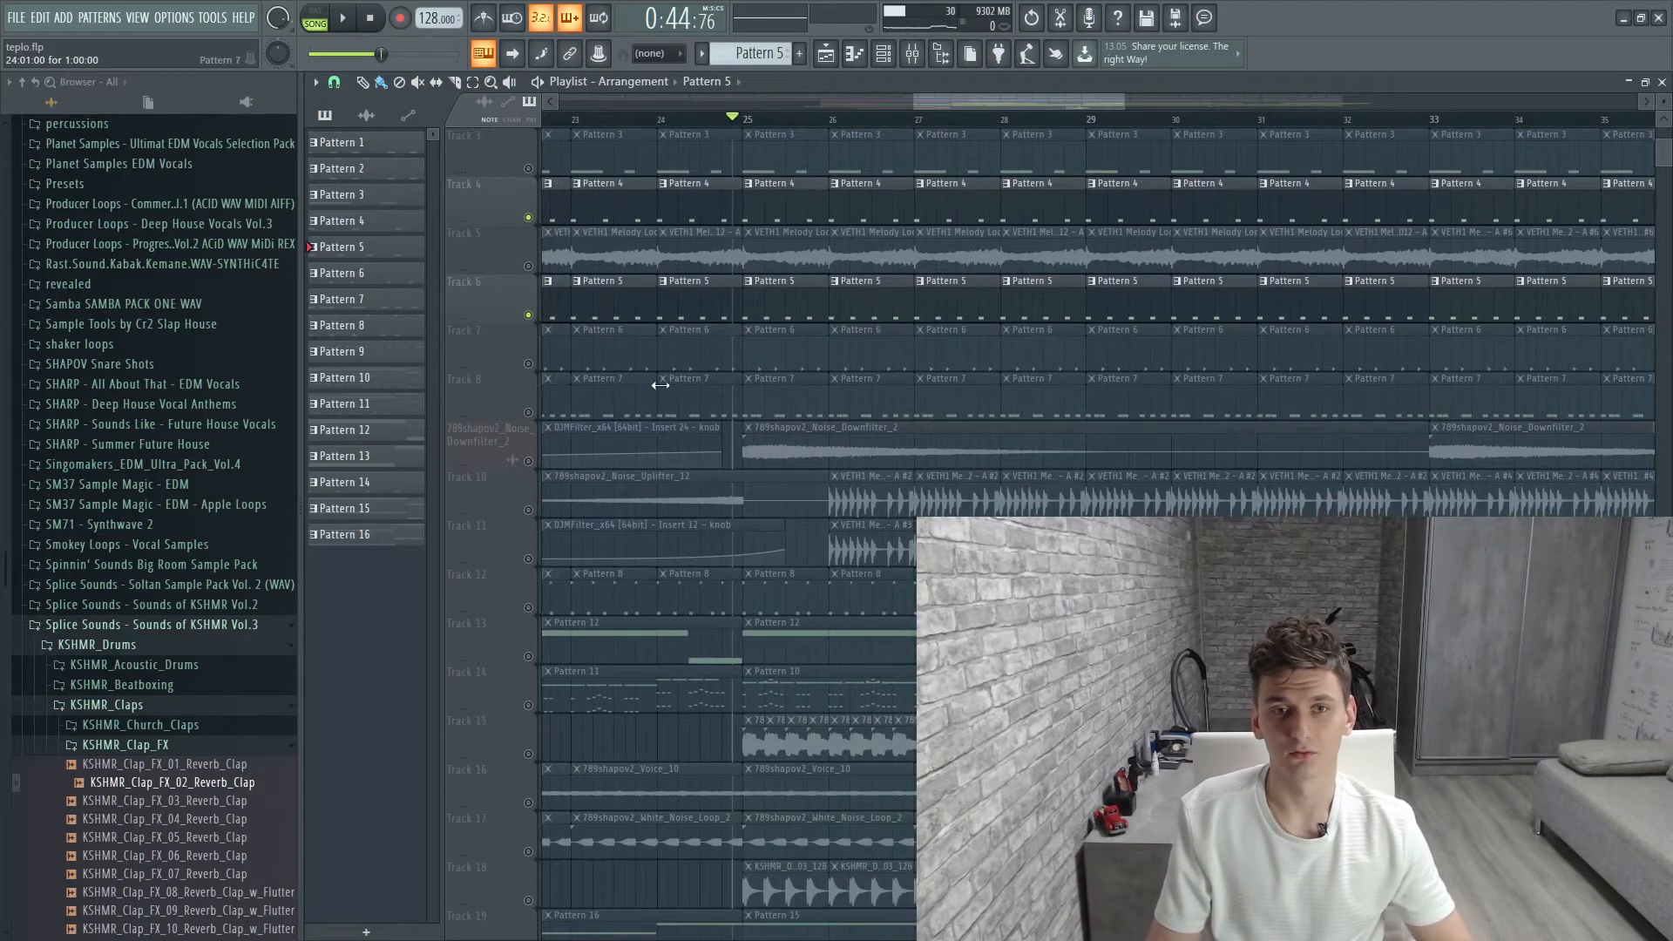
{"action": "scroll", "coordinate": [697, 378], "scroll_direction": "up", "scroll_amount": 2}
{"action": "left_click", "coordinate": [528, 461]}
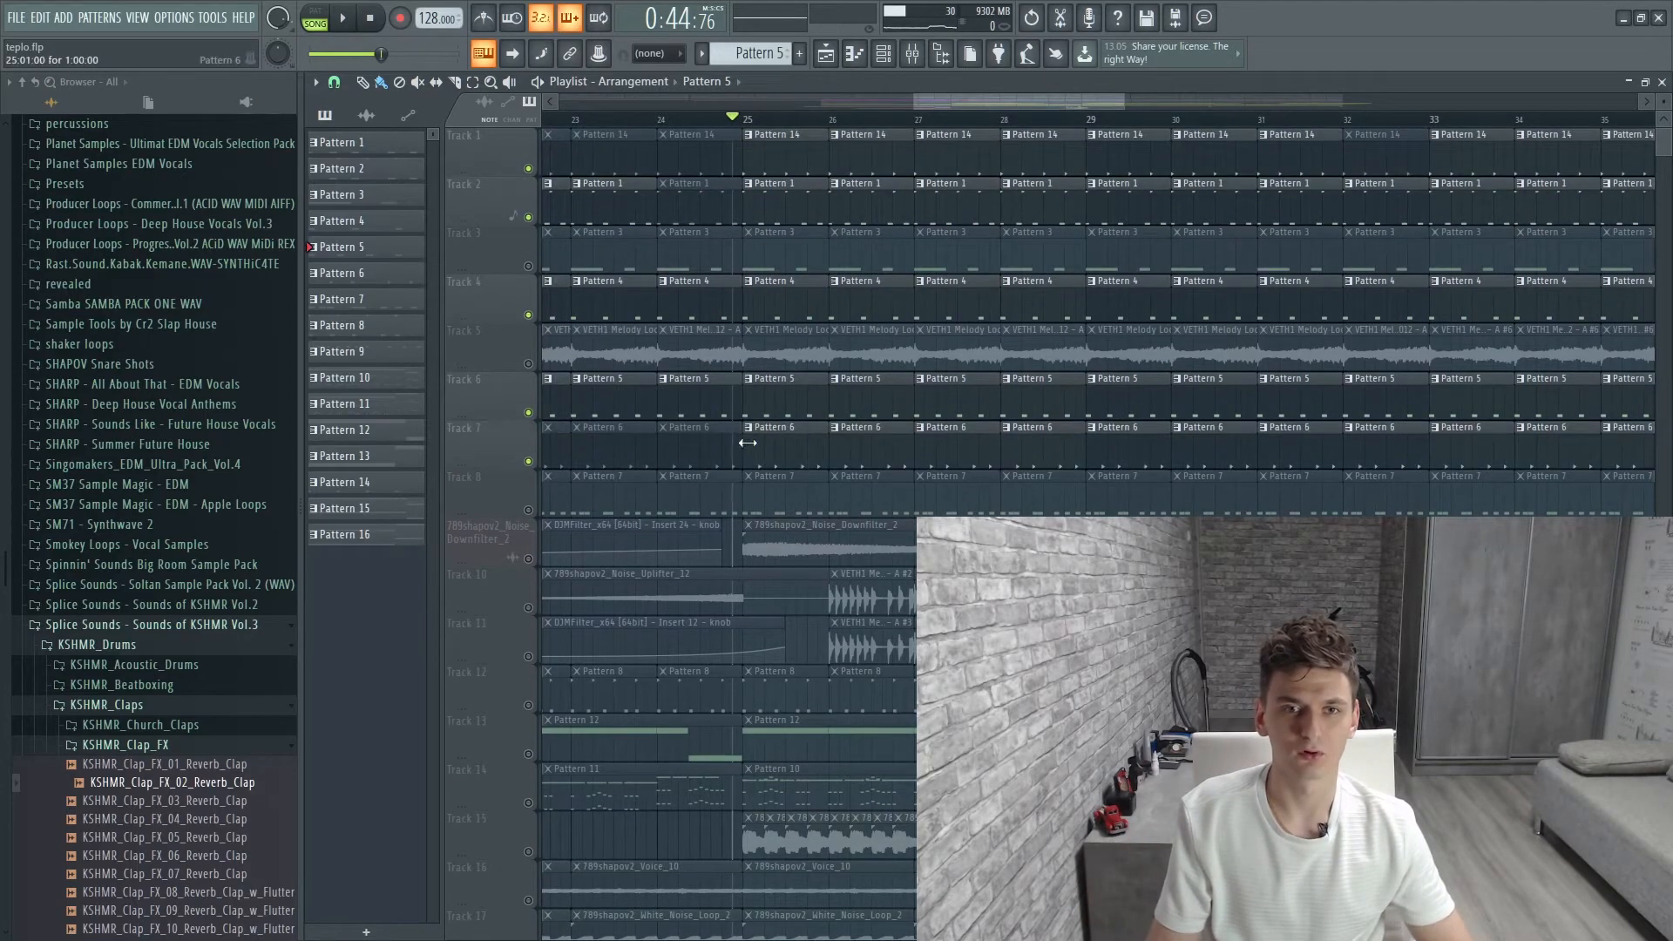
{"action": "double_click", "coordinate": [802, 443]}
{"action": "left_click", "coordinate": [883, 56]}
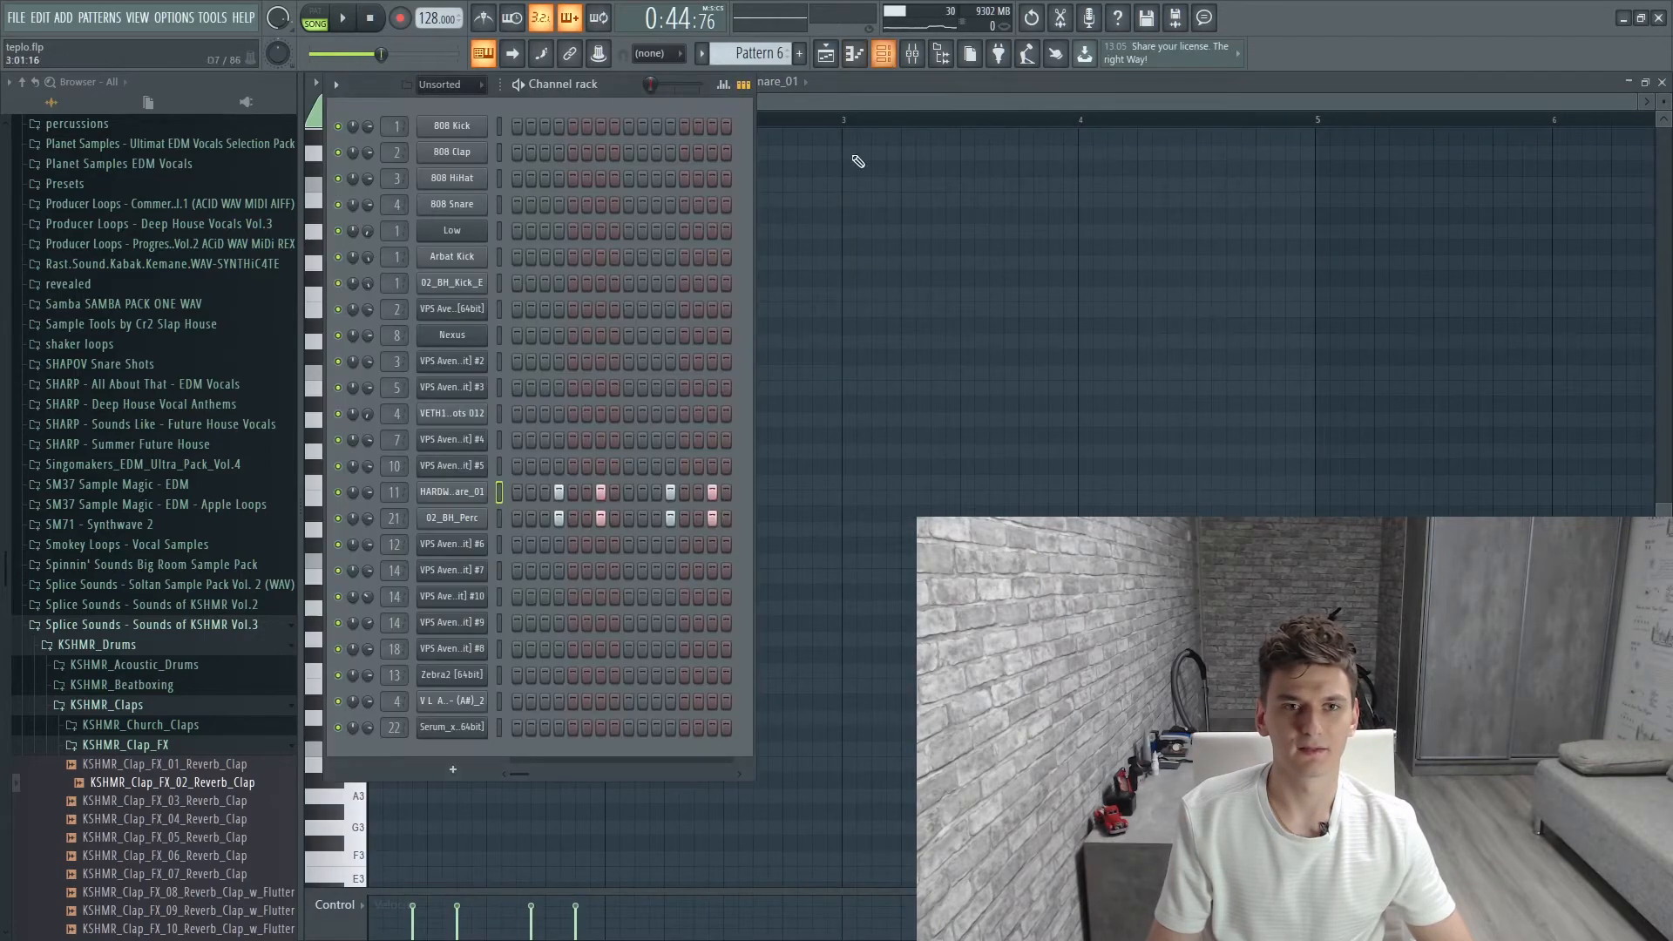
{"action": "left_click", "coordinate": [344, 18]}
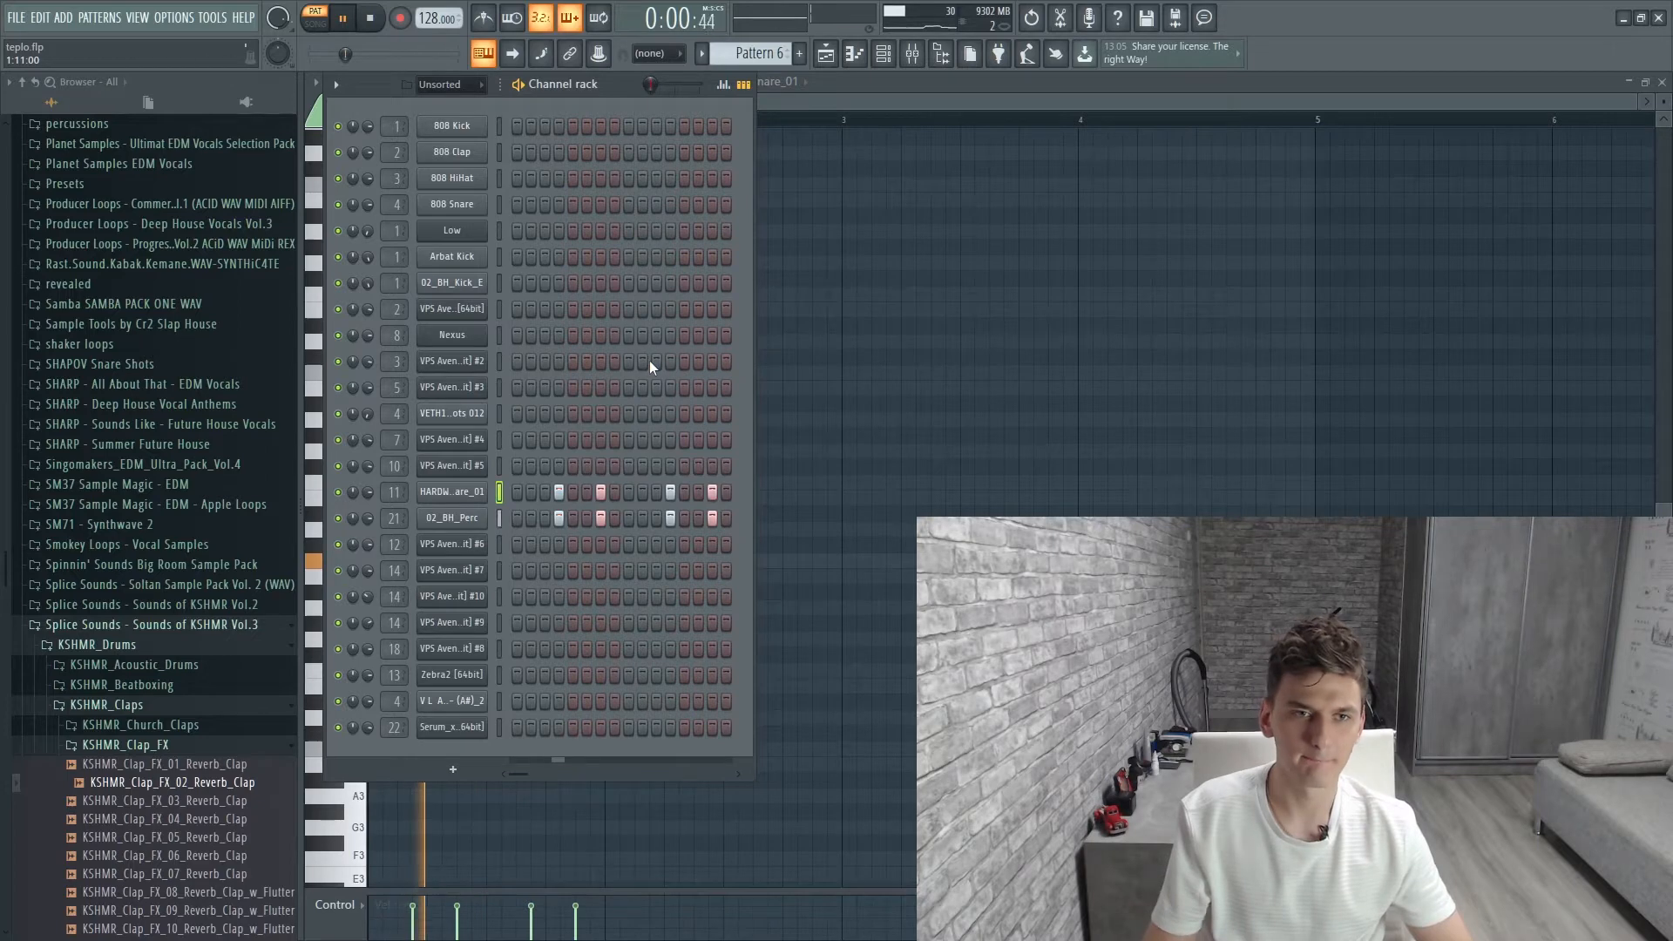
{"action": "key", "text": "space"}
View the sample settings of the HARDWELL_Dutch_Snare_01 and 02_BH_Perc channels
{"action": "left_click", "coordinate": [451, 492]}
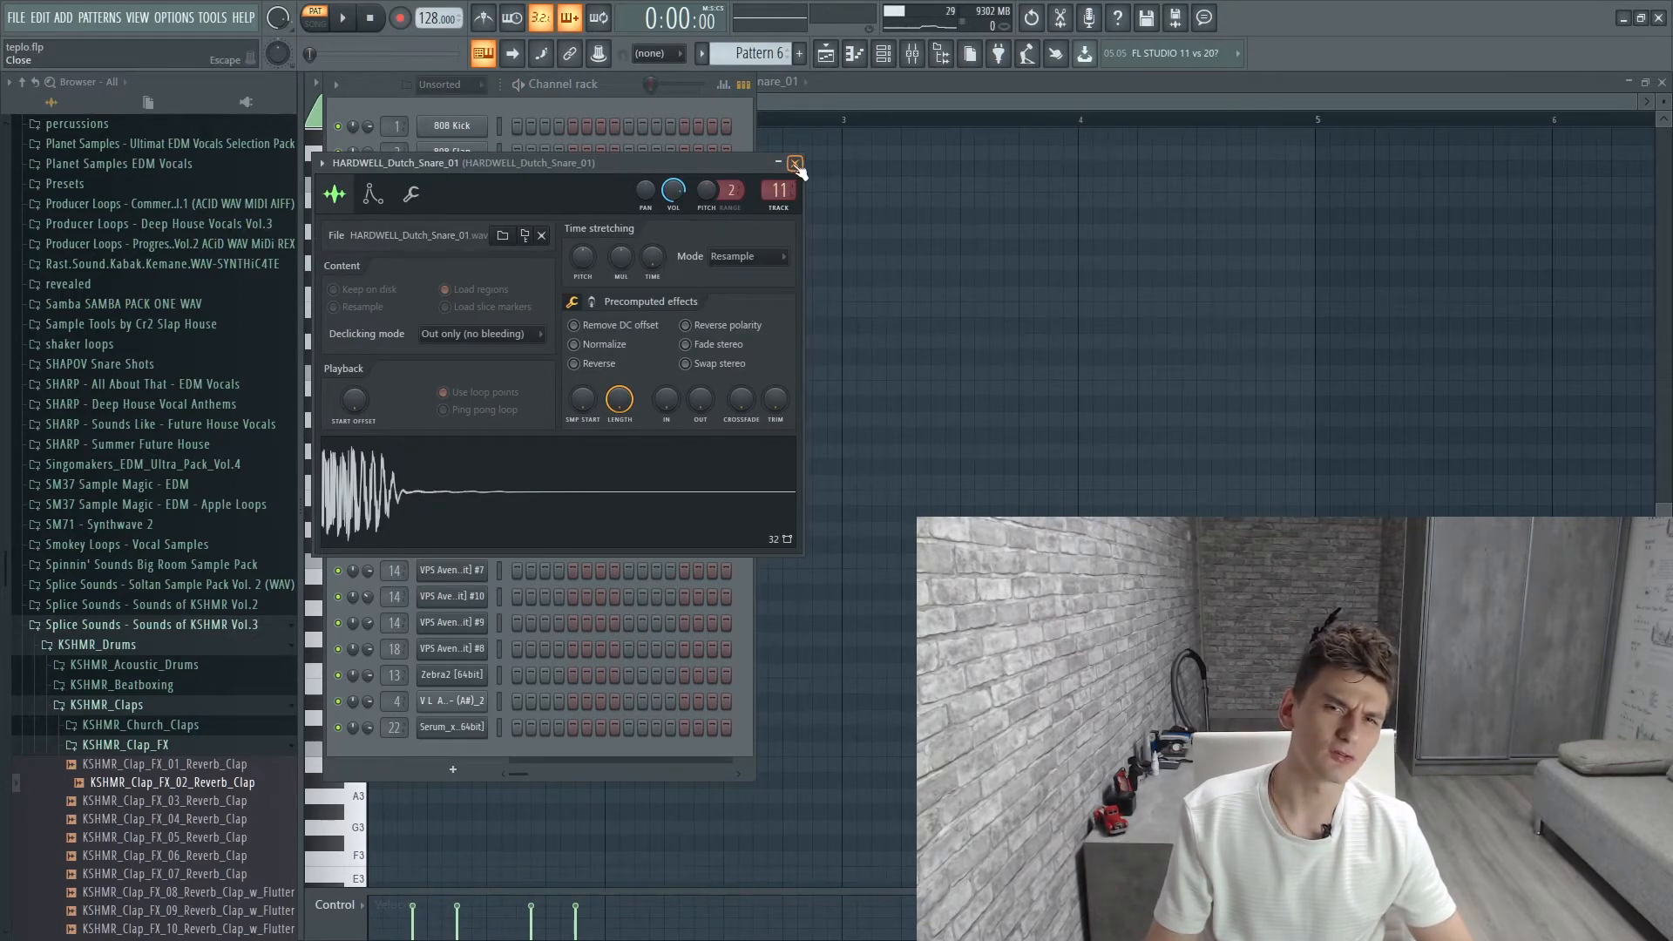
{"action": "left_click", "coordinate": [796, 164]}
{"action": "left_click", "coordinate": [452, 518]}
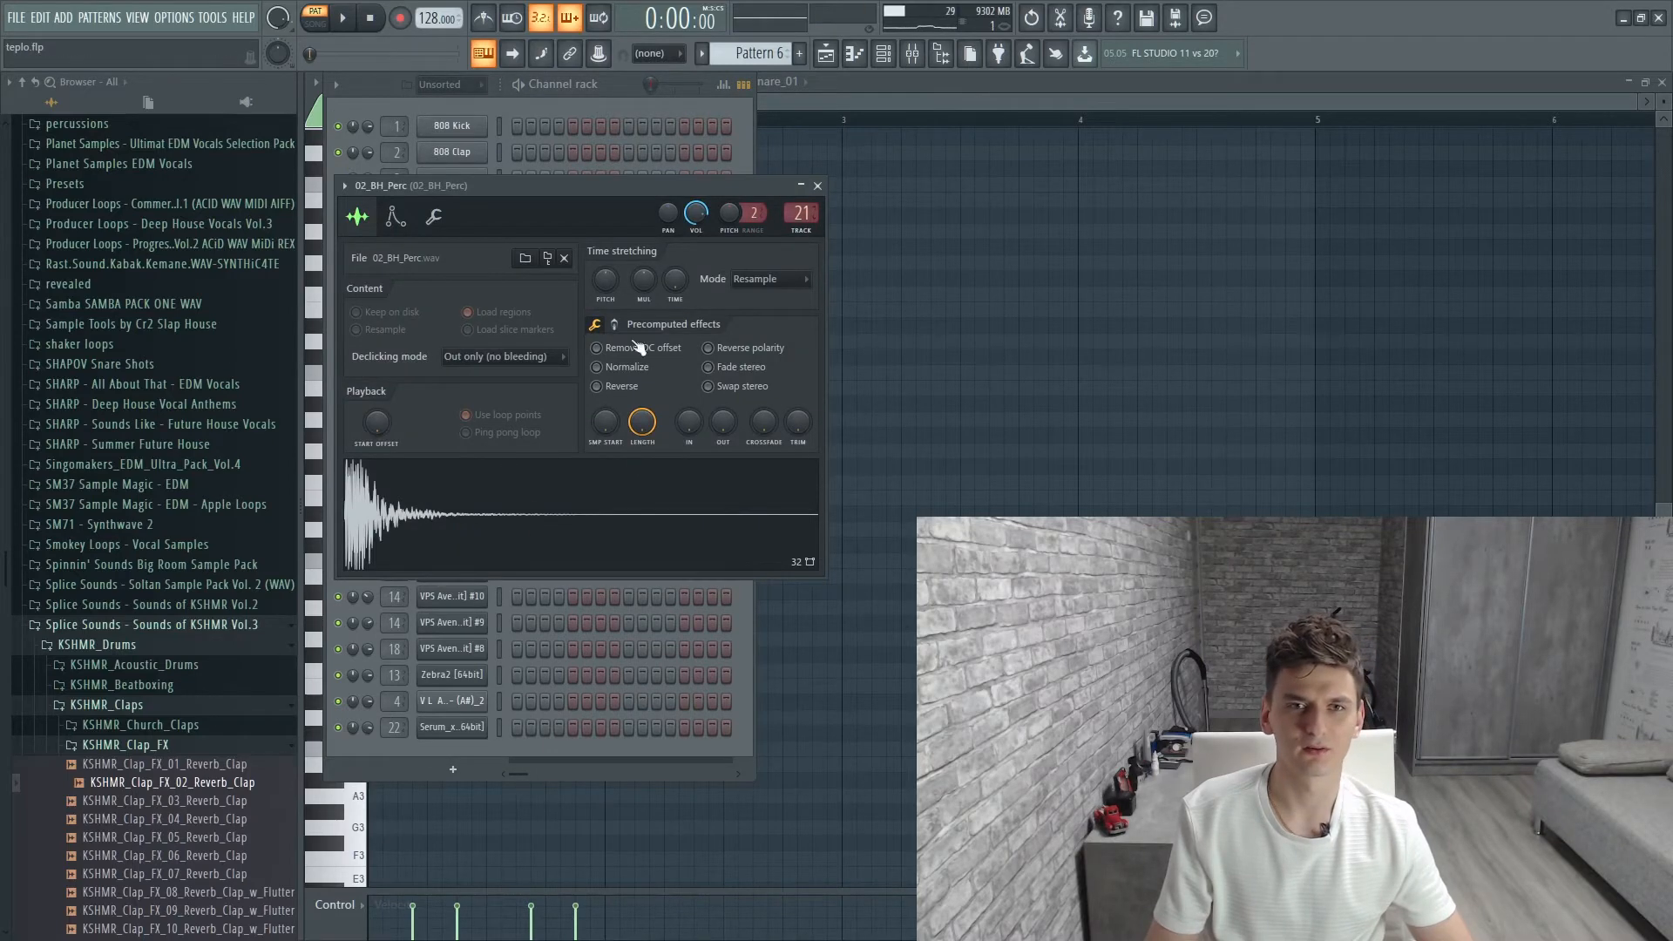
{"action": "left_click", "coordinate": [817, 186]}
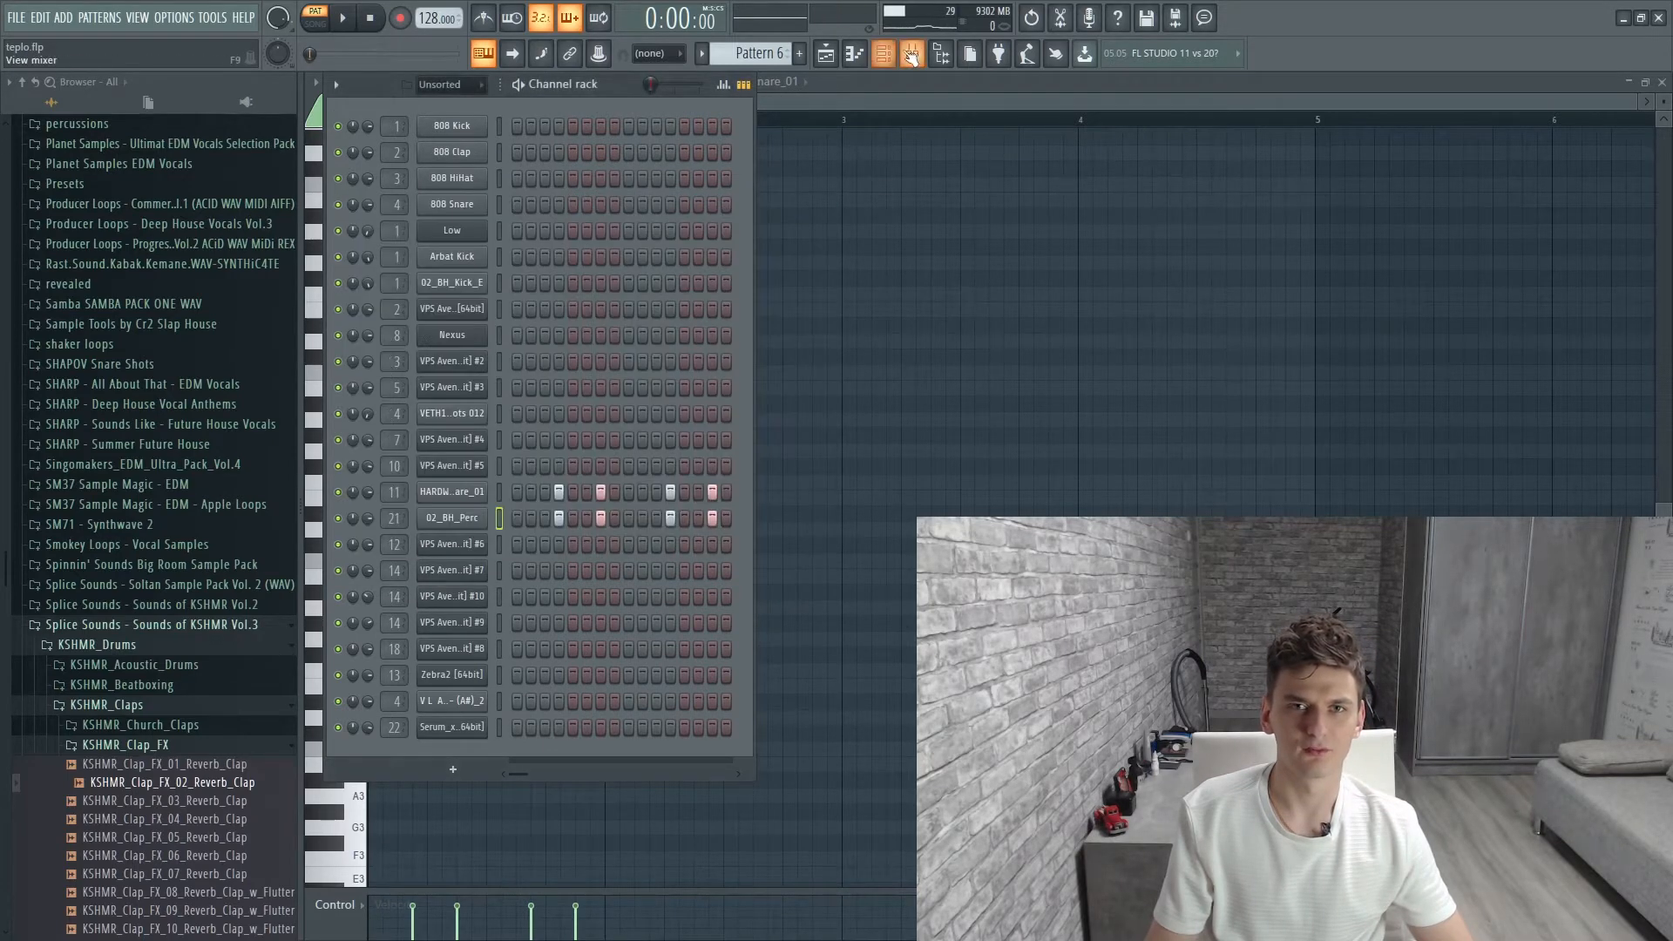
Play Pattern 6 and view the Fruity parametric EQ 2 curve on the 02_BH_Perc mixer track
{"action": "left_click", "coordinate": [912, 53]}
{"action": "key", "text": "space"}
{"action": "right_click", "coordinate": [1549, 151]}
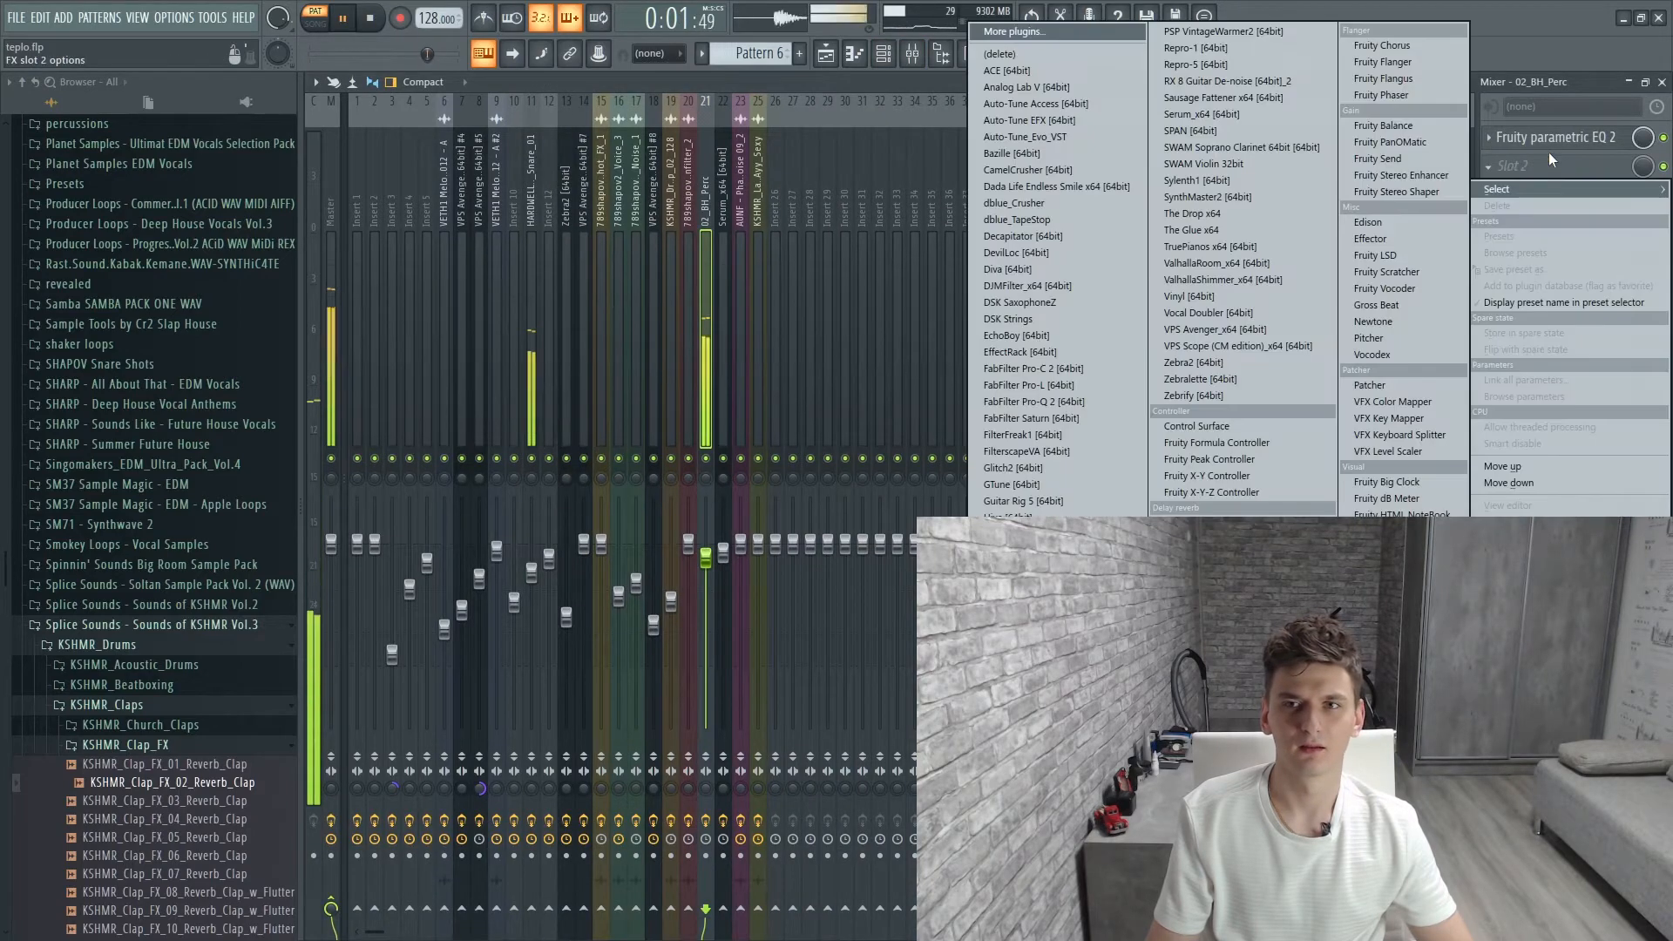
{"action": "left_click", "coordinate": [1550, 137]}
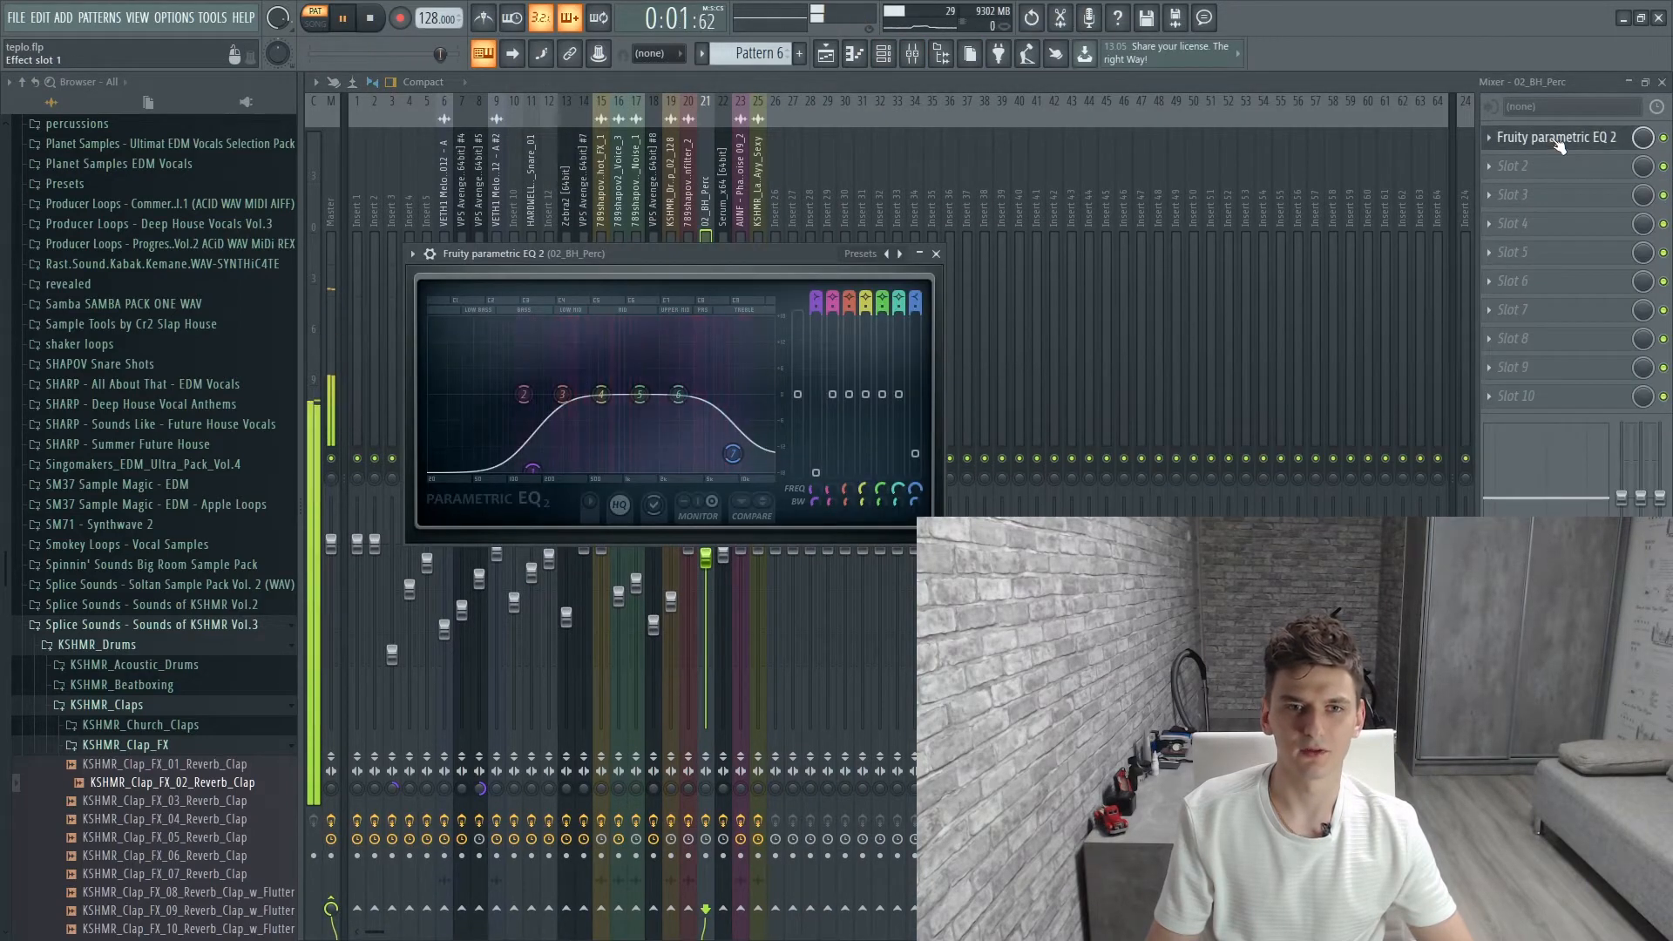
View the OTT compressor settings on the HARDWELL_Dutch_Snare_01 mixer track while Pattern 6 plays, and stop playback
{"action": "left_click", "coordinate": [1558, 139]}
{"action": "left_click", "coordinate": [532, 387]}
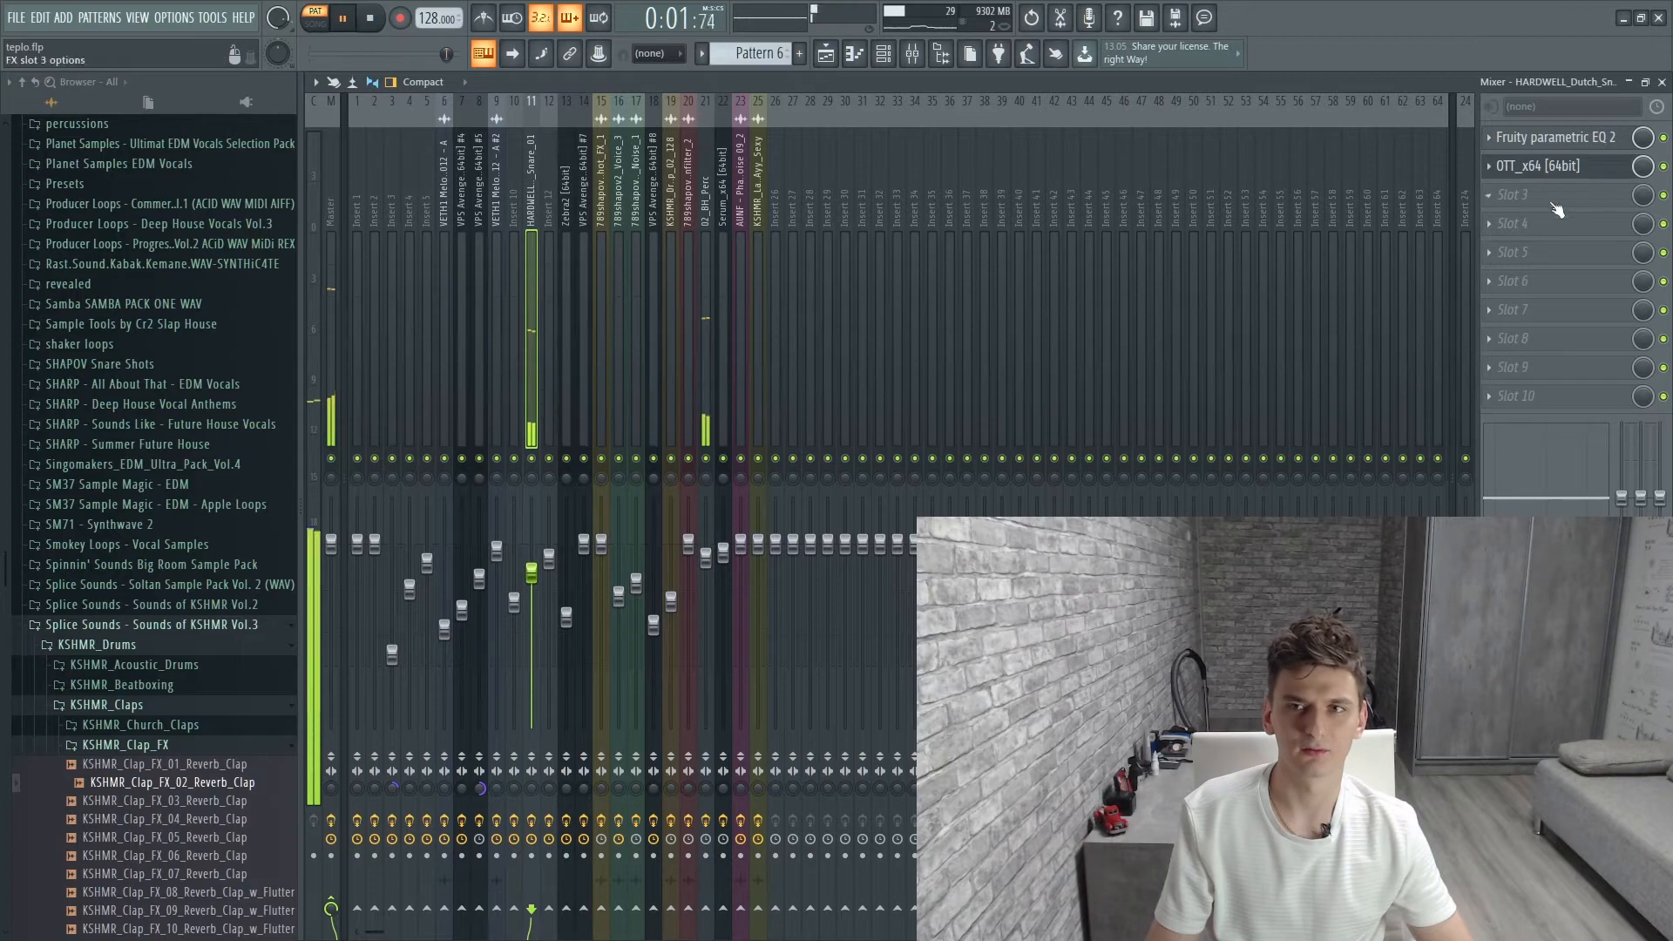
{"action": "left_click", "coordinate": [1537, 165]}
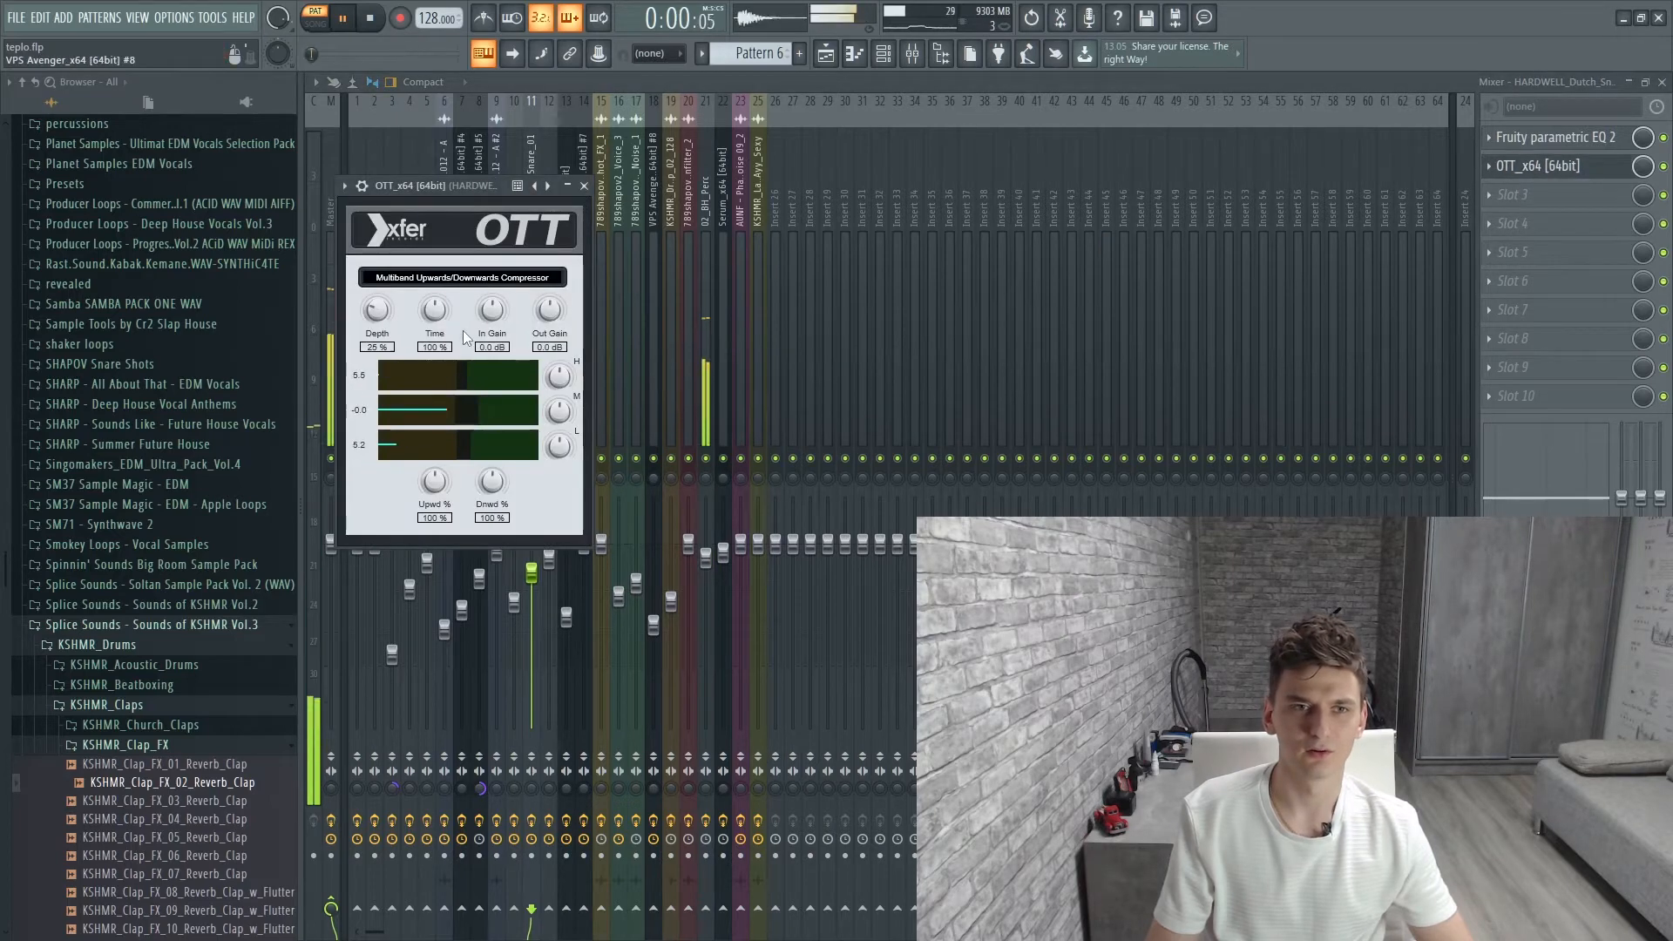
{"action": "key", "text": "space"}
View the sample settings of the 789shapov2_Noise_Downfilter_2 clip that starts at bar 25 of the playlist
{"action": "left_click", "coordinate": [904, 62]}
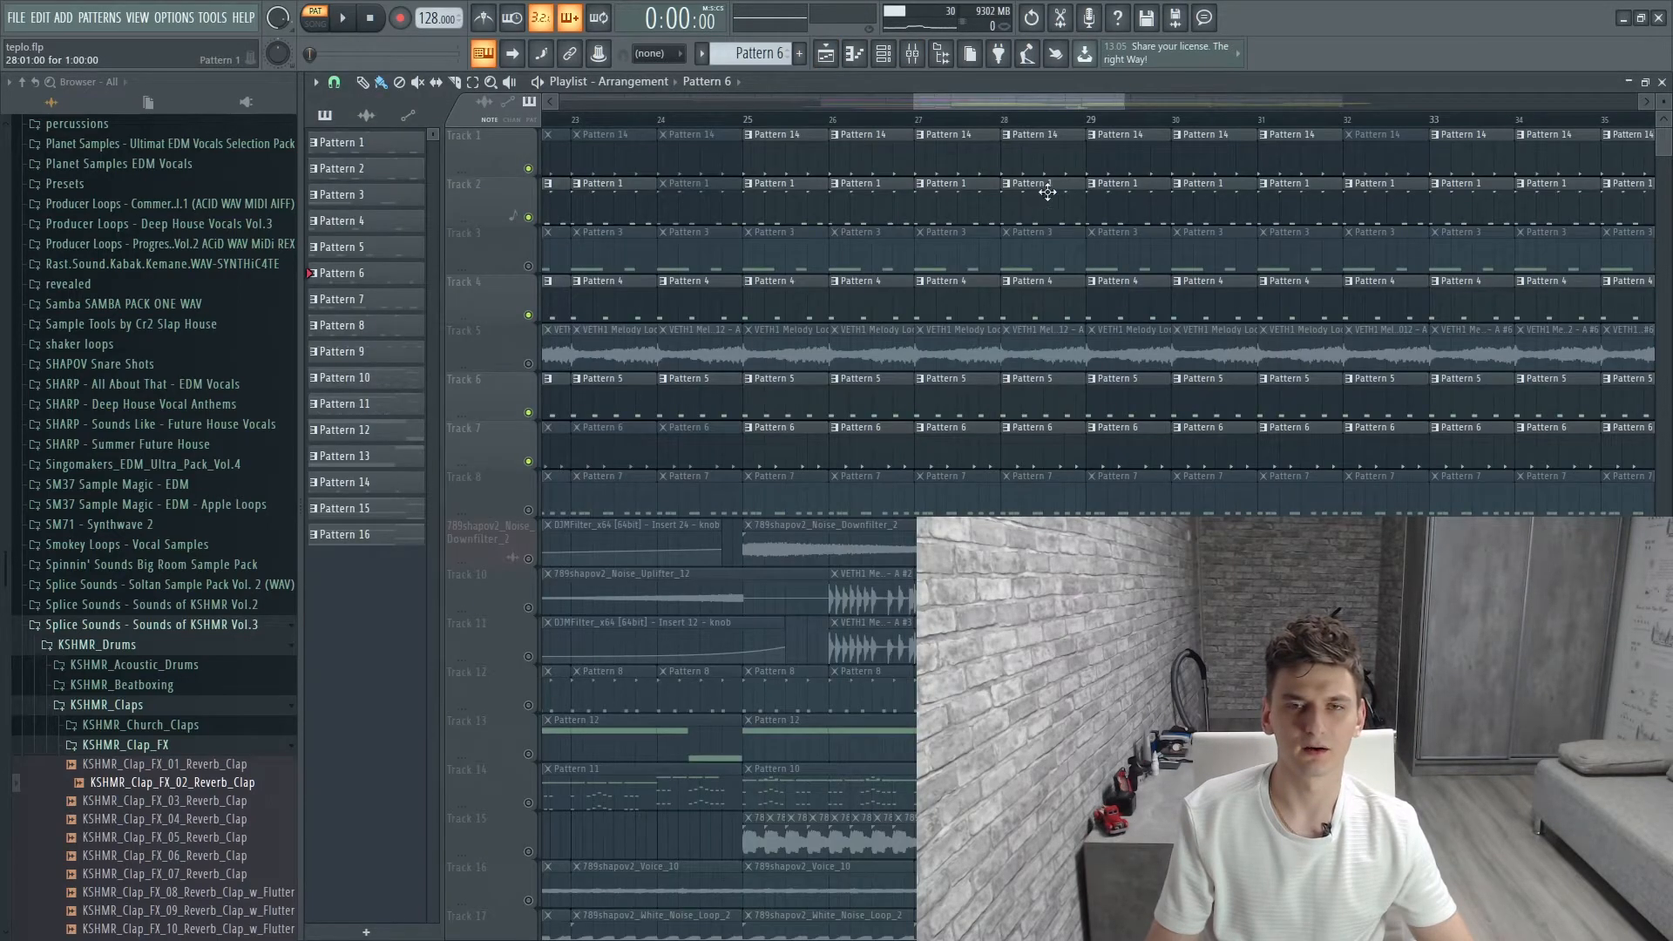
{"action": "left_click_drag", "start_coordinate": [1123, 100], "coordinate": [1213, 99]}
{"action": "left_click", "coordinate": [728, 549]}
{"action": "left_click", "coordinate": [825, 210]}
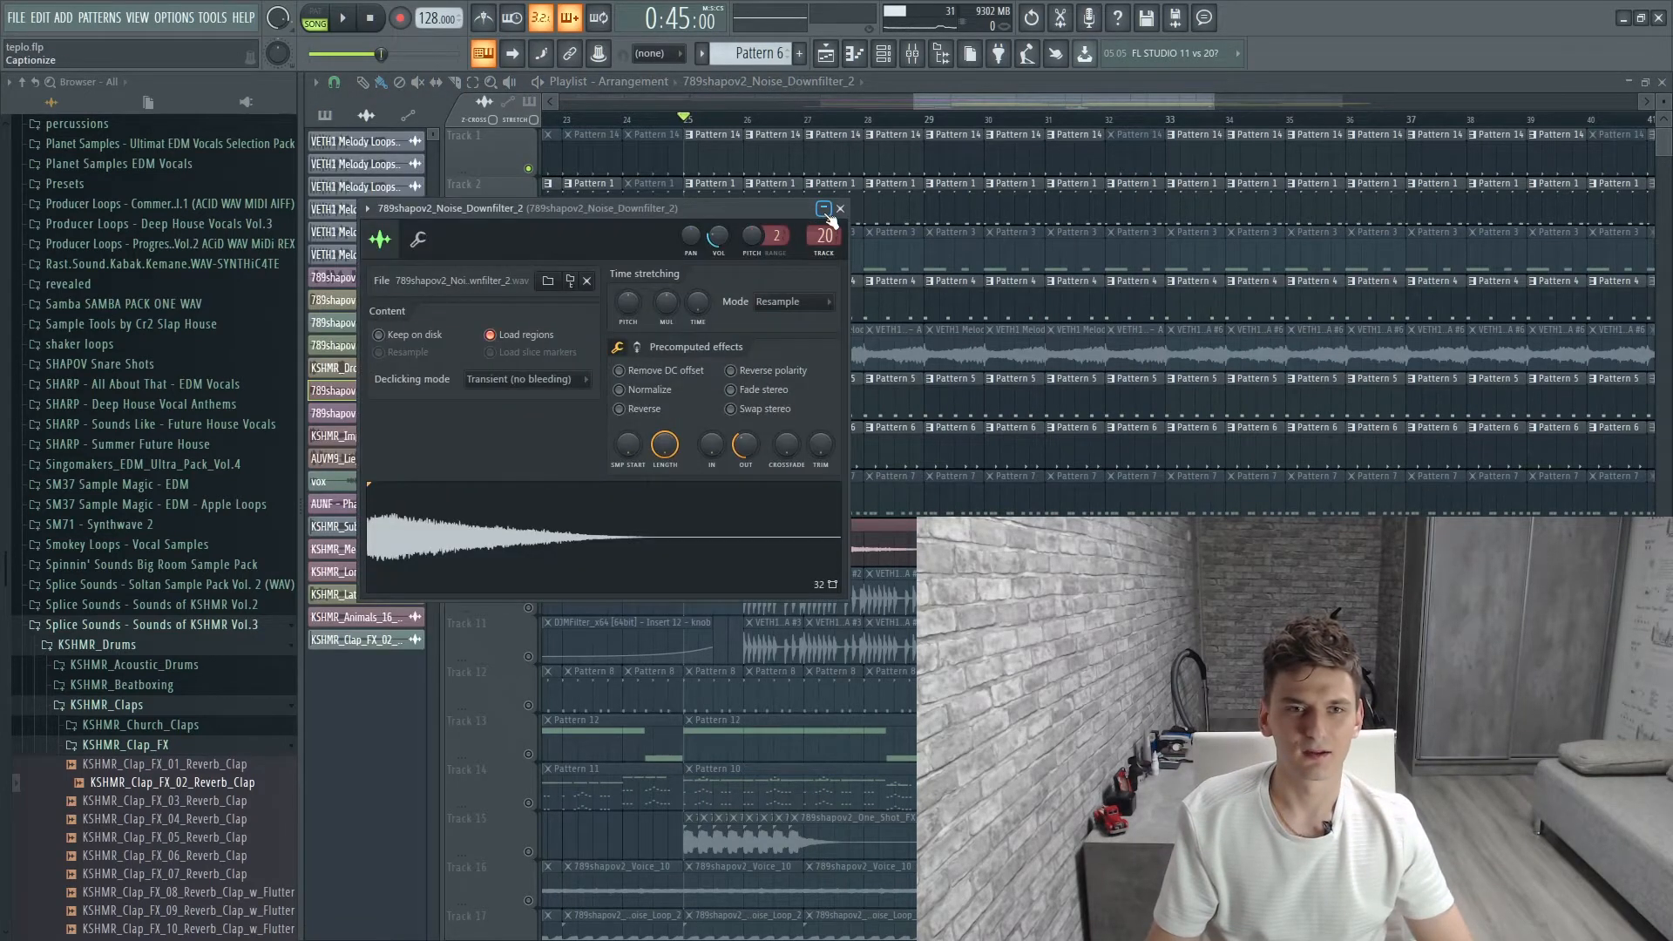
{"action": "left_click", "coordinate": [840, 209]}
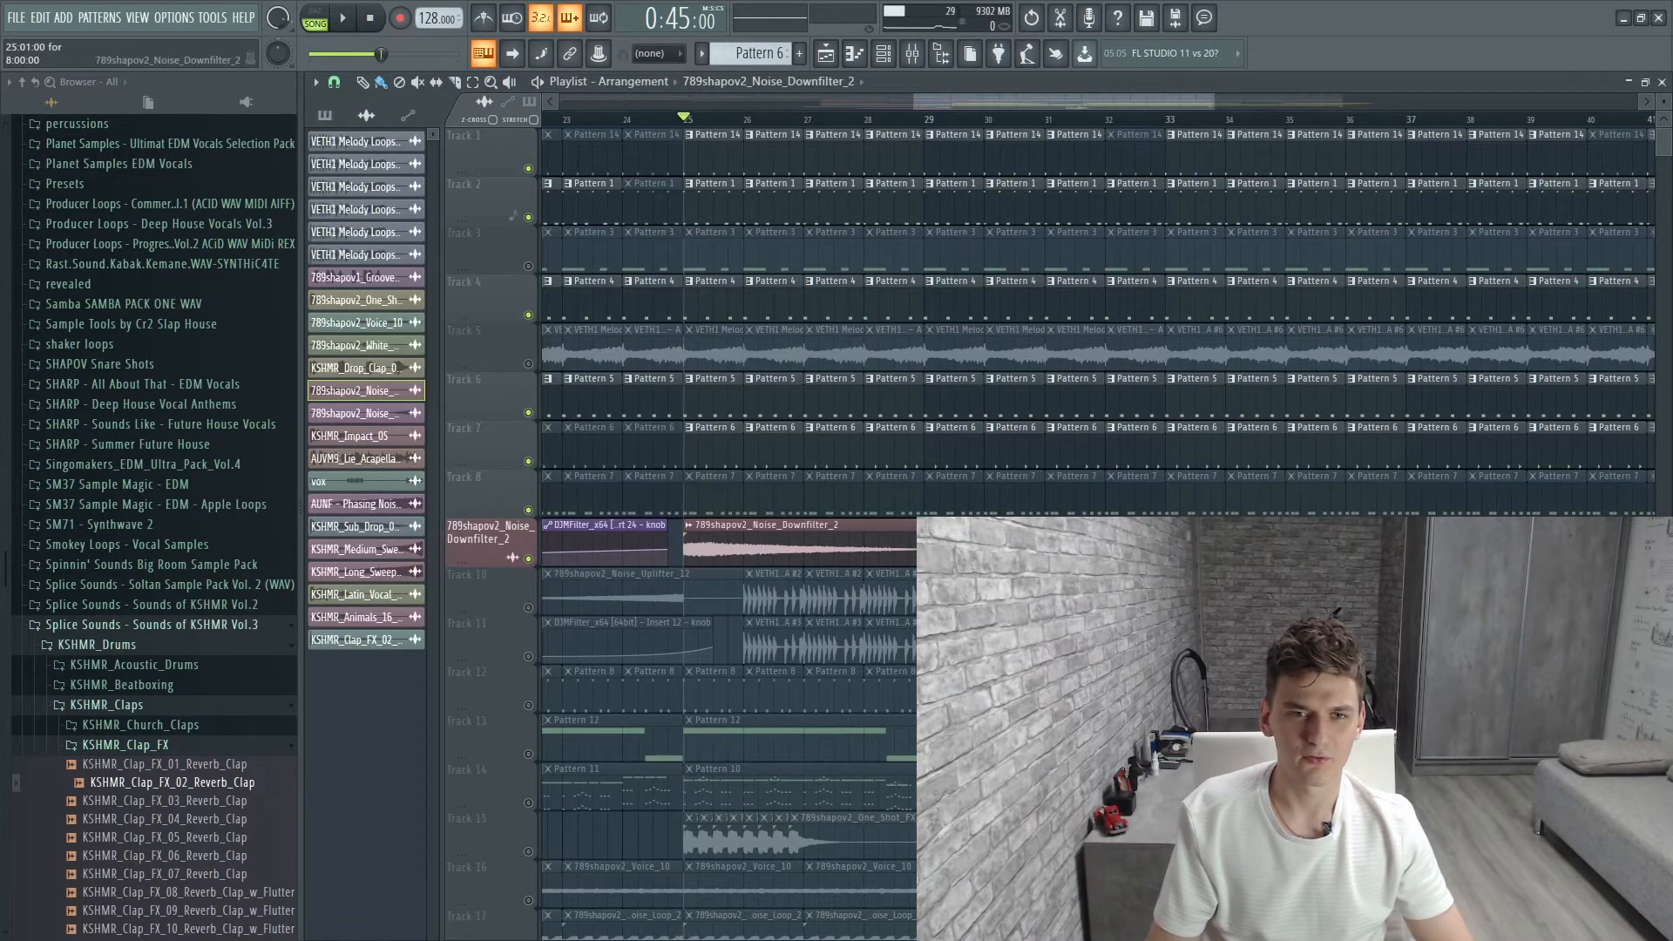
Play the song from bar 25 to hear the noise downfilter together with the unmuted drum and percussion tracks
{"action": "key", "text": "space"}
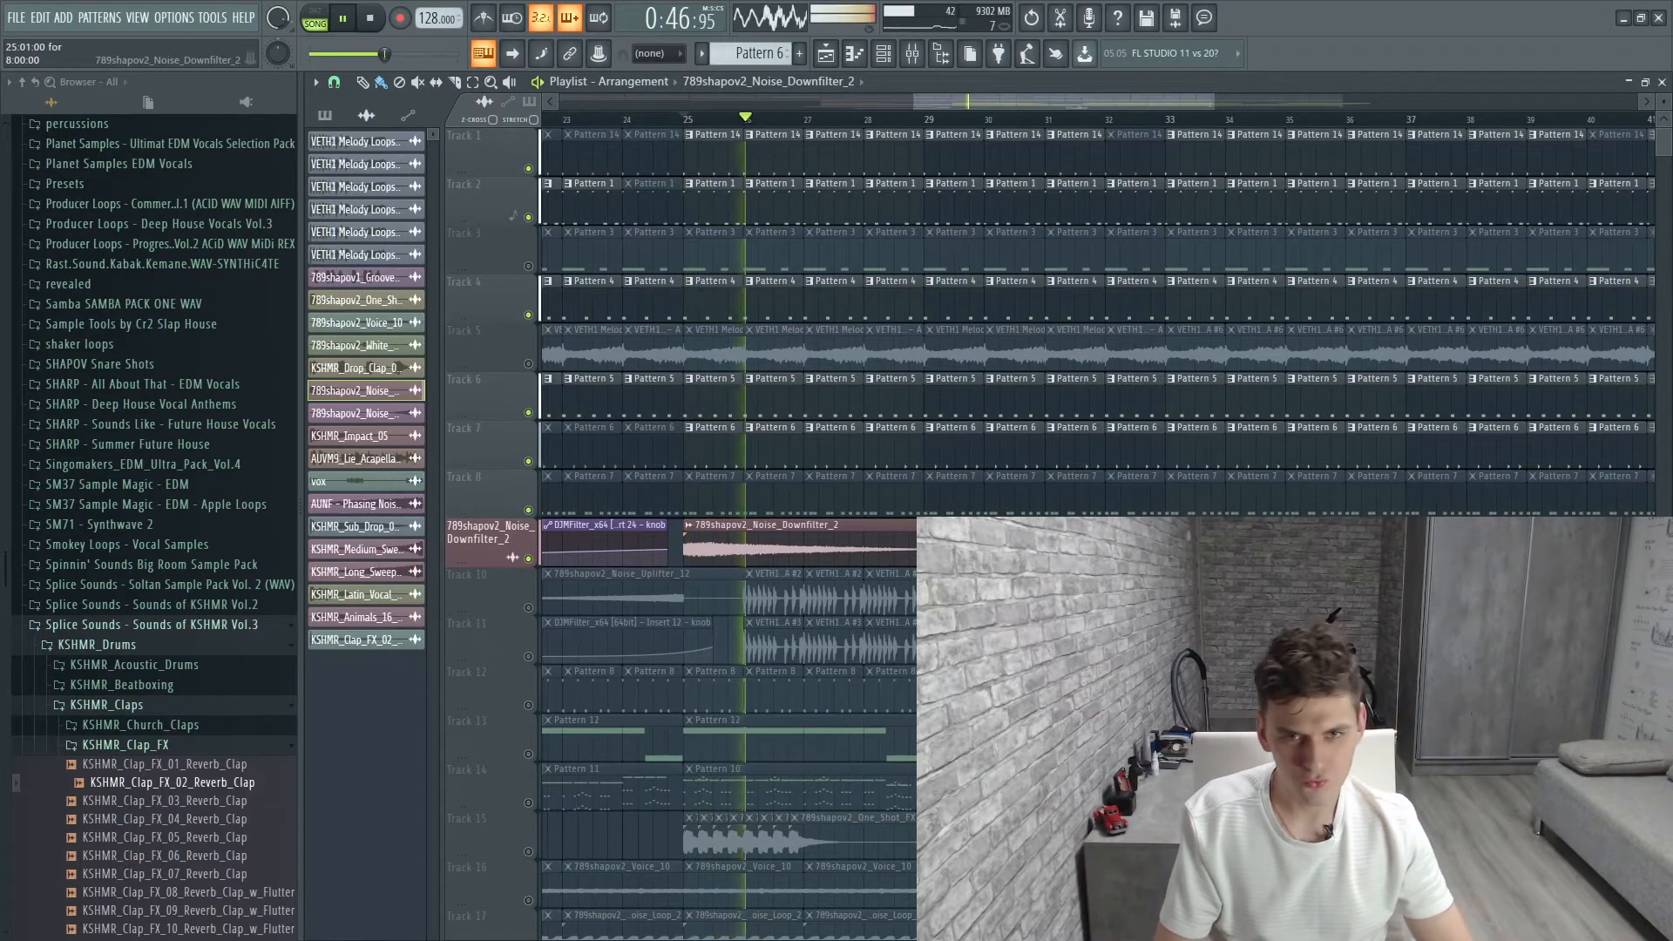
{"action": "scroll", "coordinate": [596, 486], "scroll_direction": "down", "scroll_amount": 5}
{"action": "key", "text": "space"}
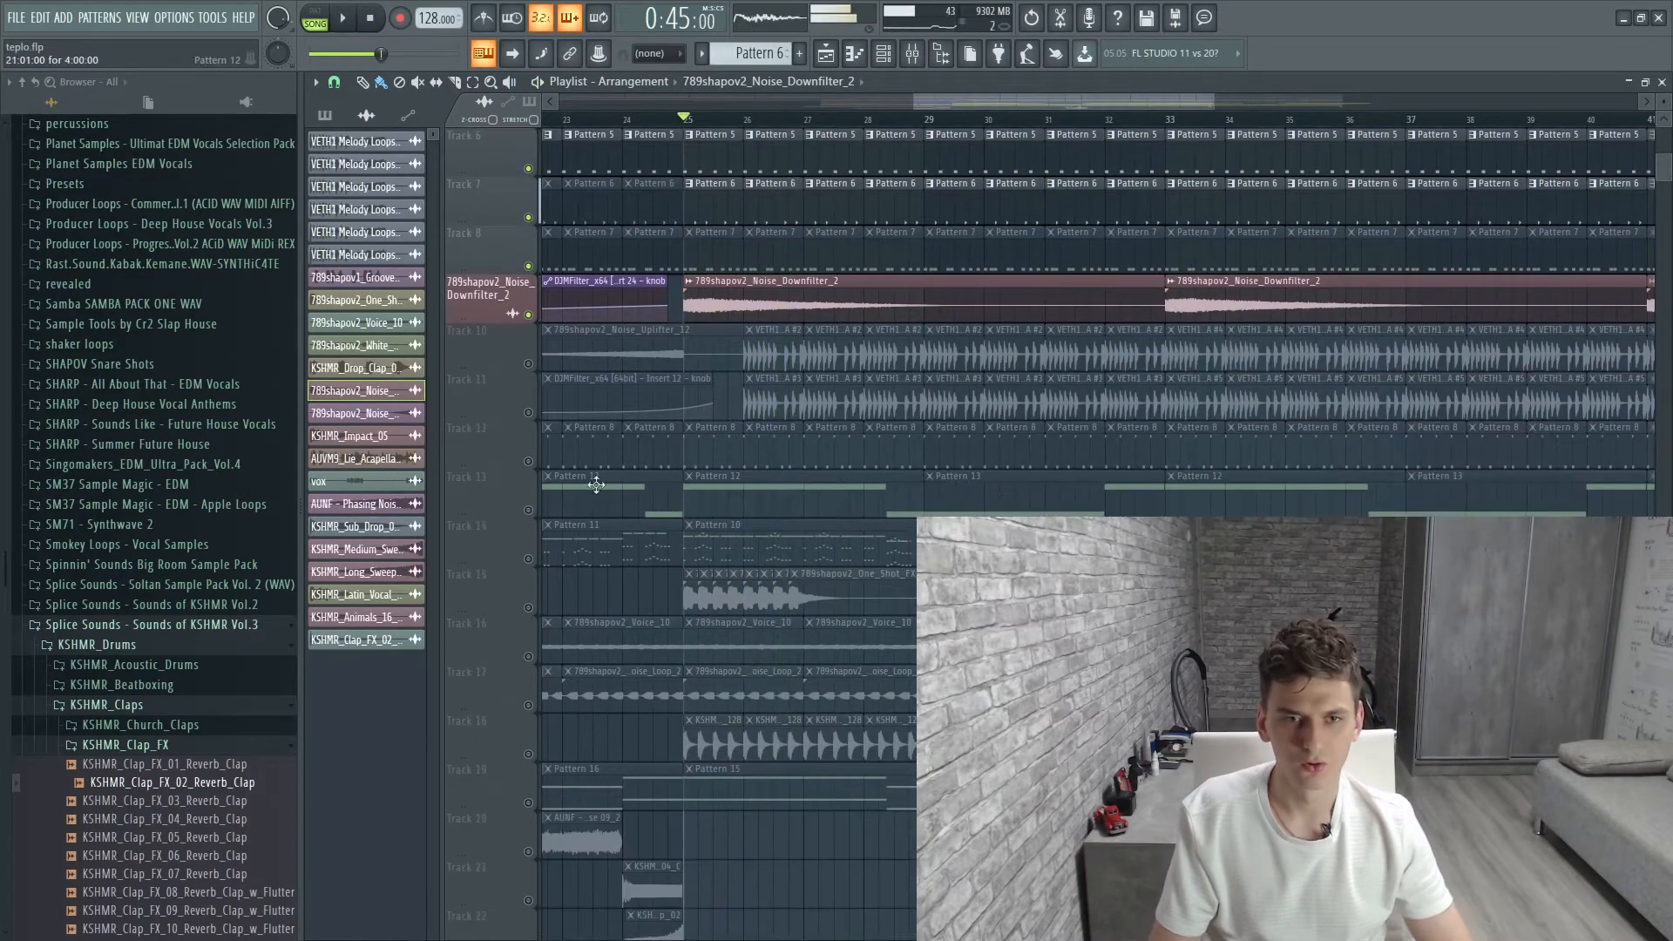
Open Pattern 8, play it in pattern mode with the channel rack shown, and open its VPS Avenger #6 channel
{"action": "left_click", "coordinate": [791, 453]}
{"action": "double_click", "coordinate": [705, 444]}
{"action": "key", "text": "F6"}
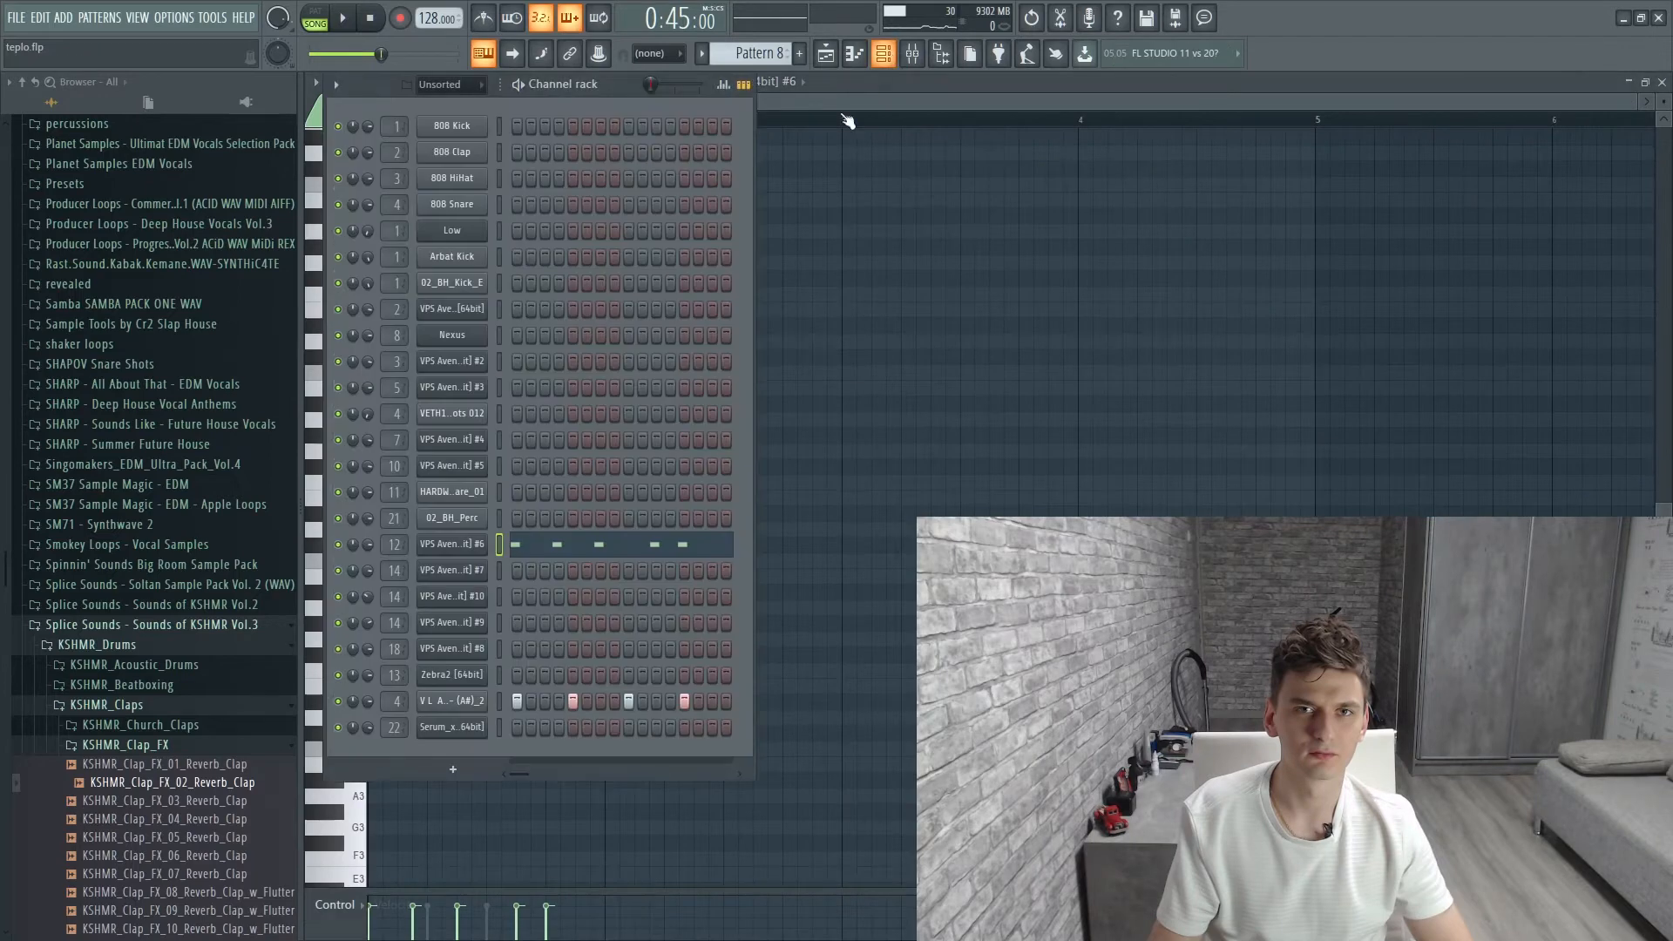
{"action": "left_click", "coordinate": [315, 12]}
{"action": "left_click", "coordinate": [342, 18]}
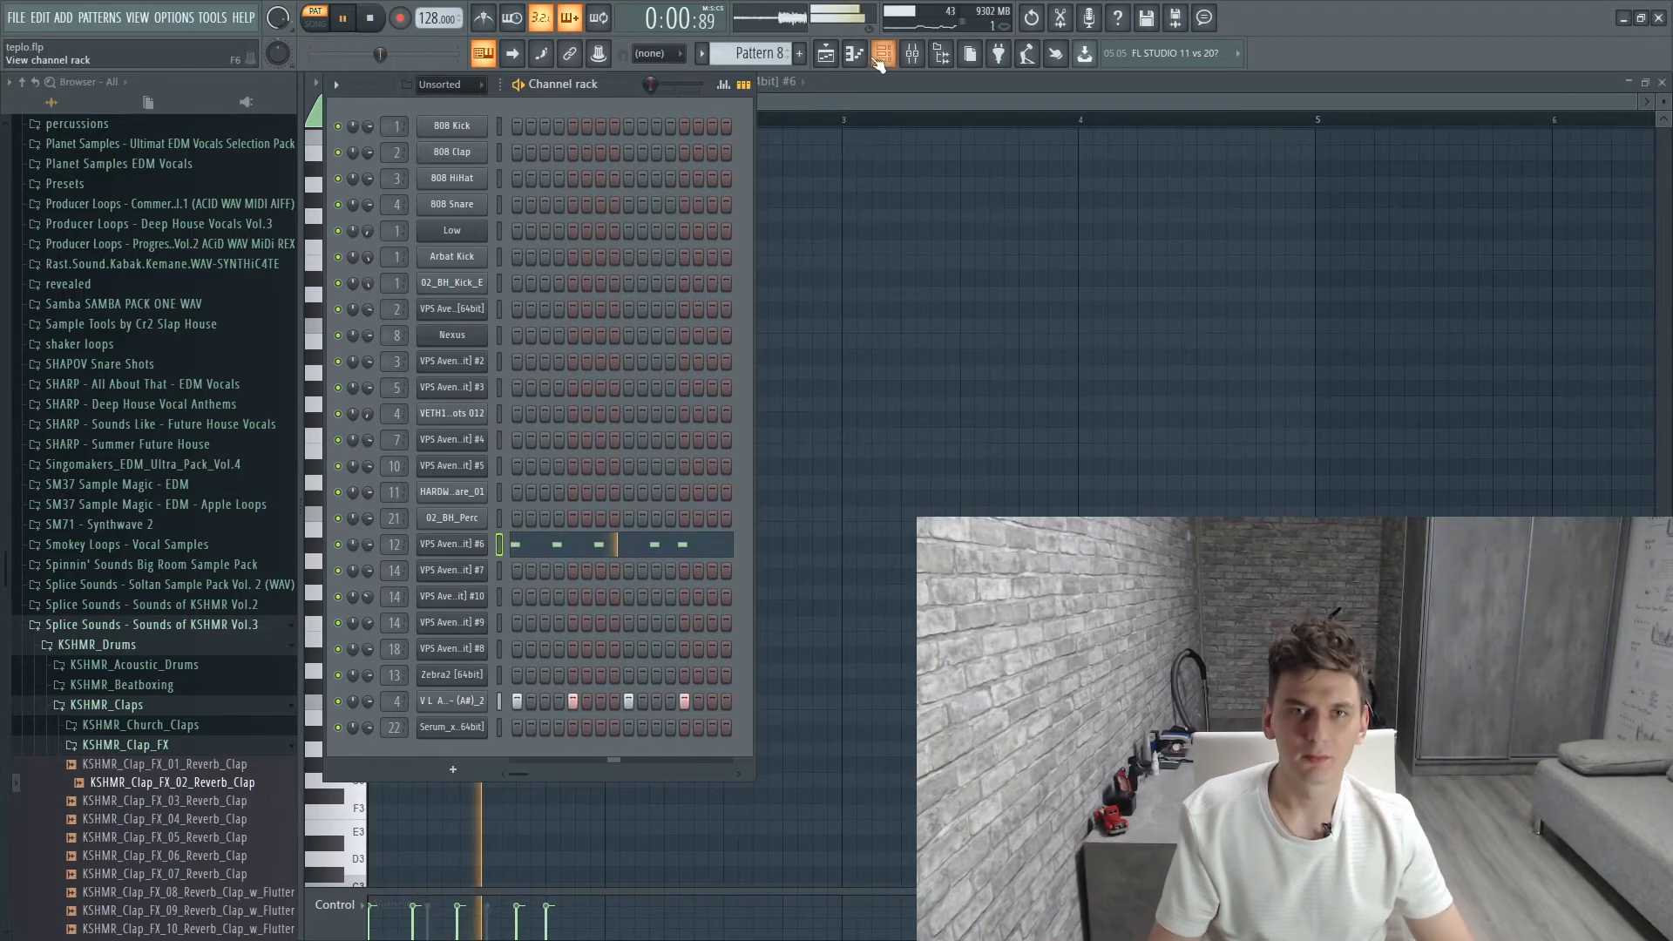
{"action": "left_click", "coordinate": [462, 546]}
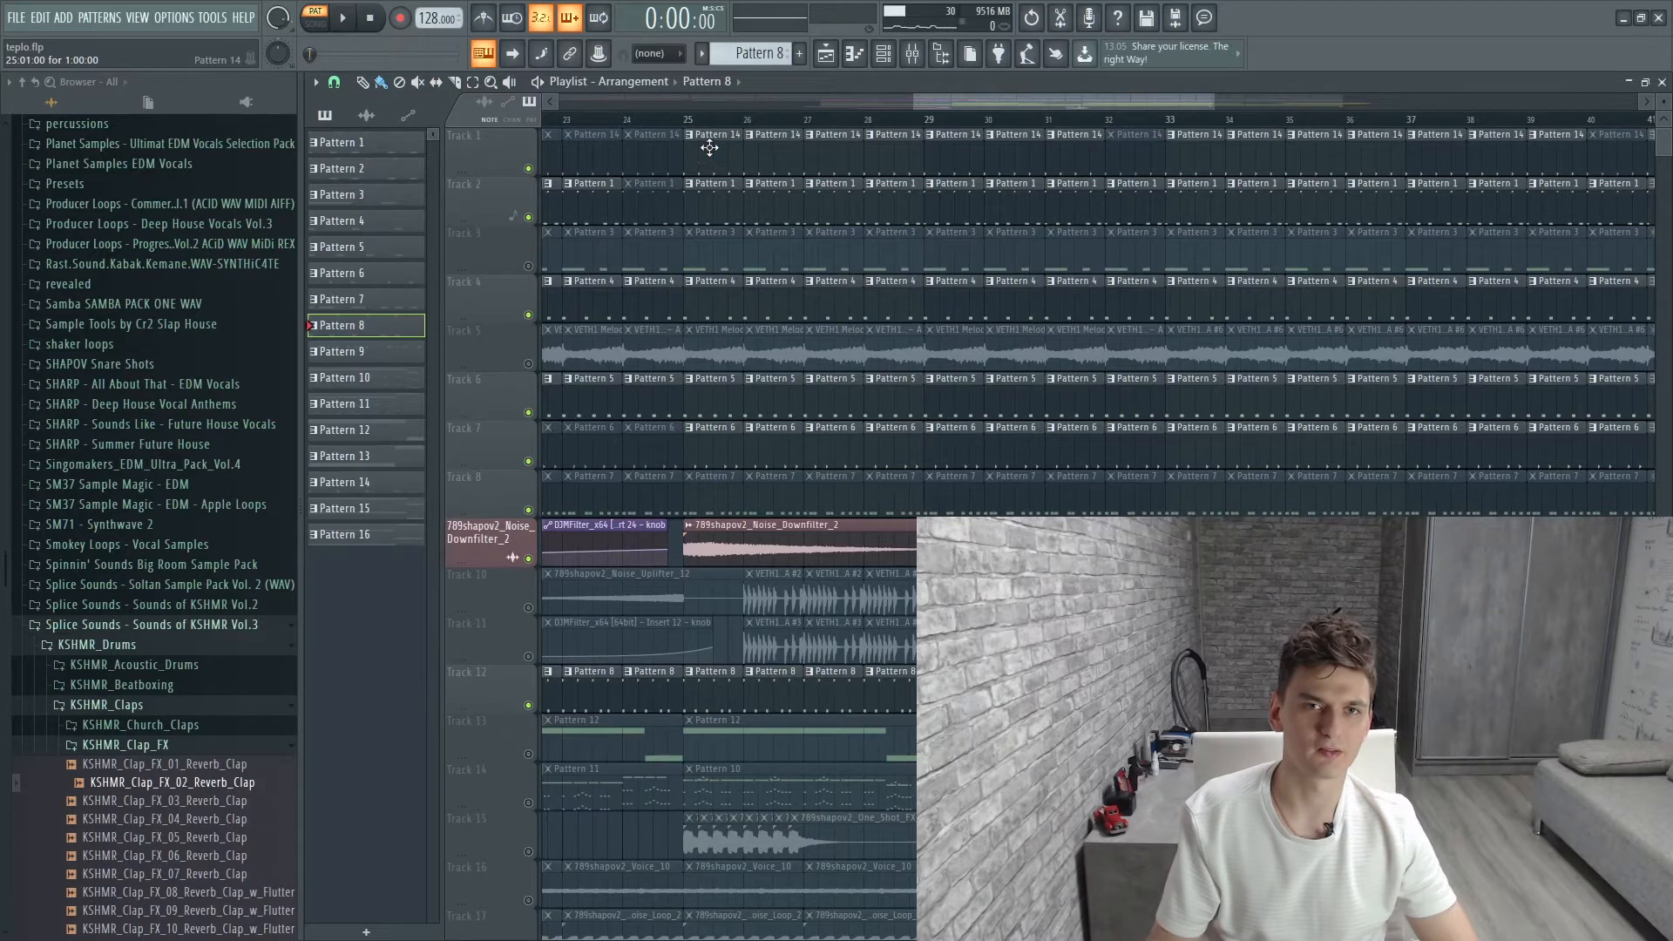
Play the song from bar 25 with Pattern 8 included, muting Tracks 7, 6 and 4 during playback
{"action": "key", "text": "space"}
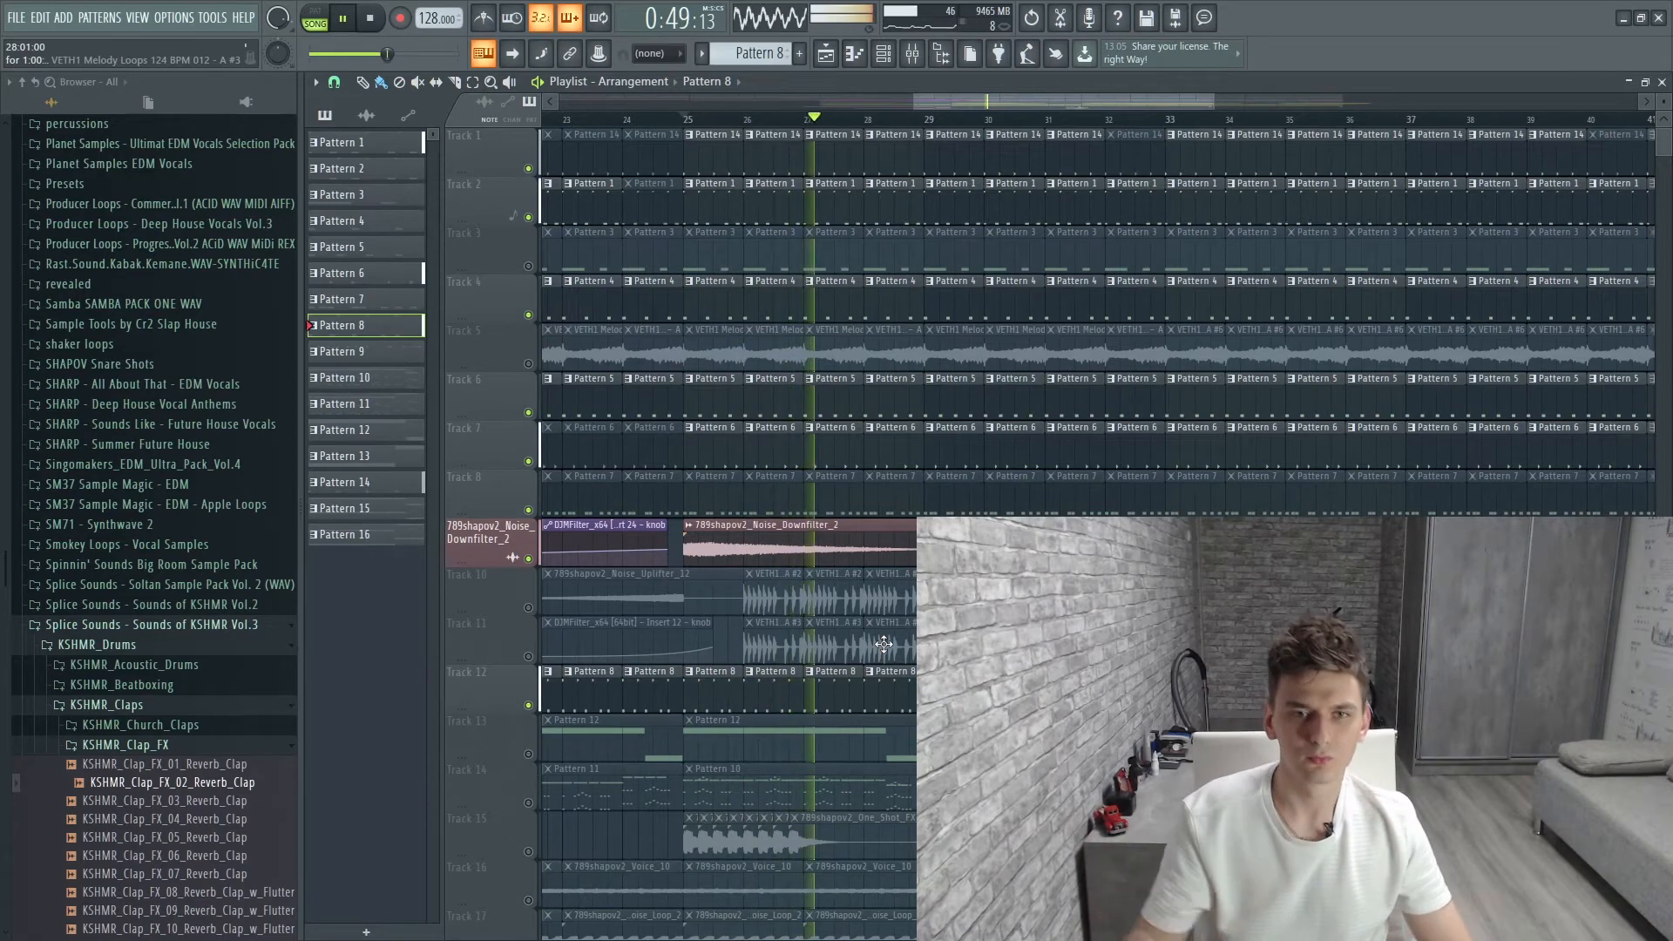
{"action": "left_click", "coordinate": [528, 460]}
{"action": "left_click", "coordinate": [528, 412]}
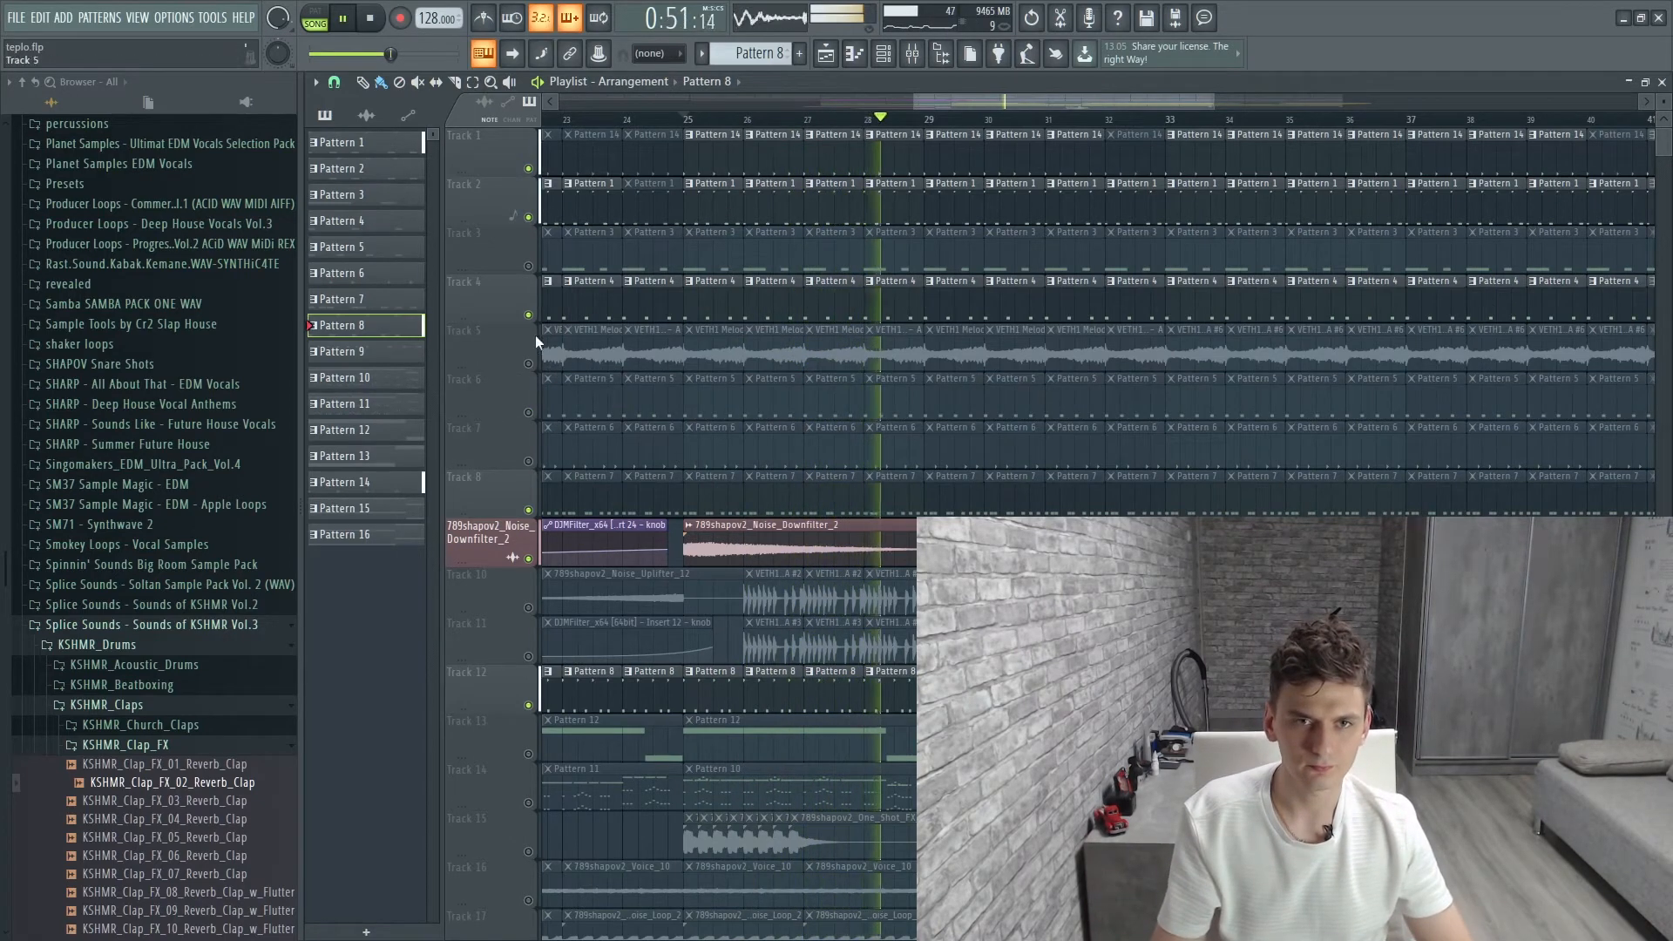
{"action": "left_click", "coordinate": [528, 314]}
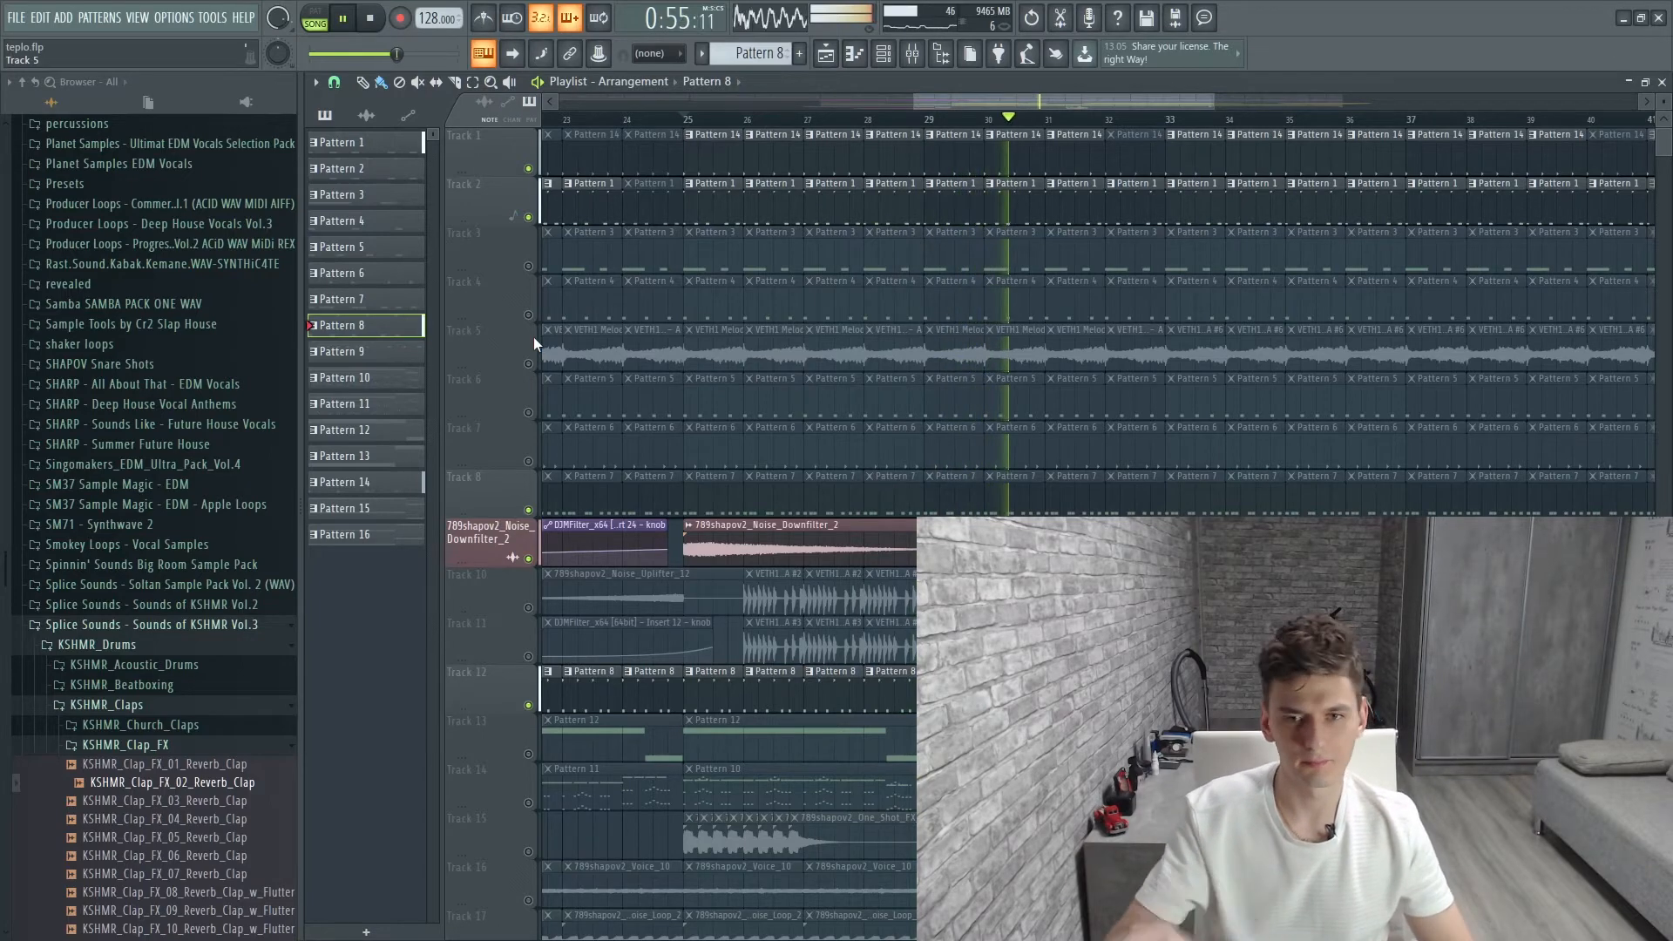
{"action": "key", "text": "space"}
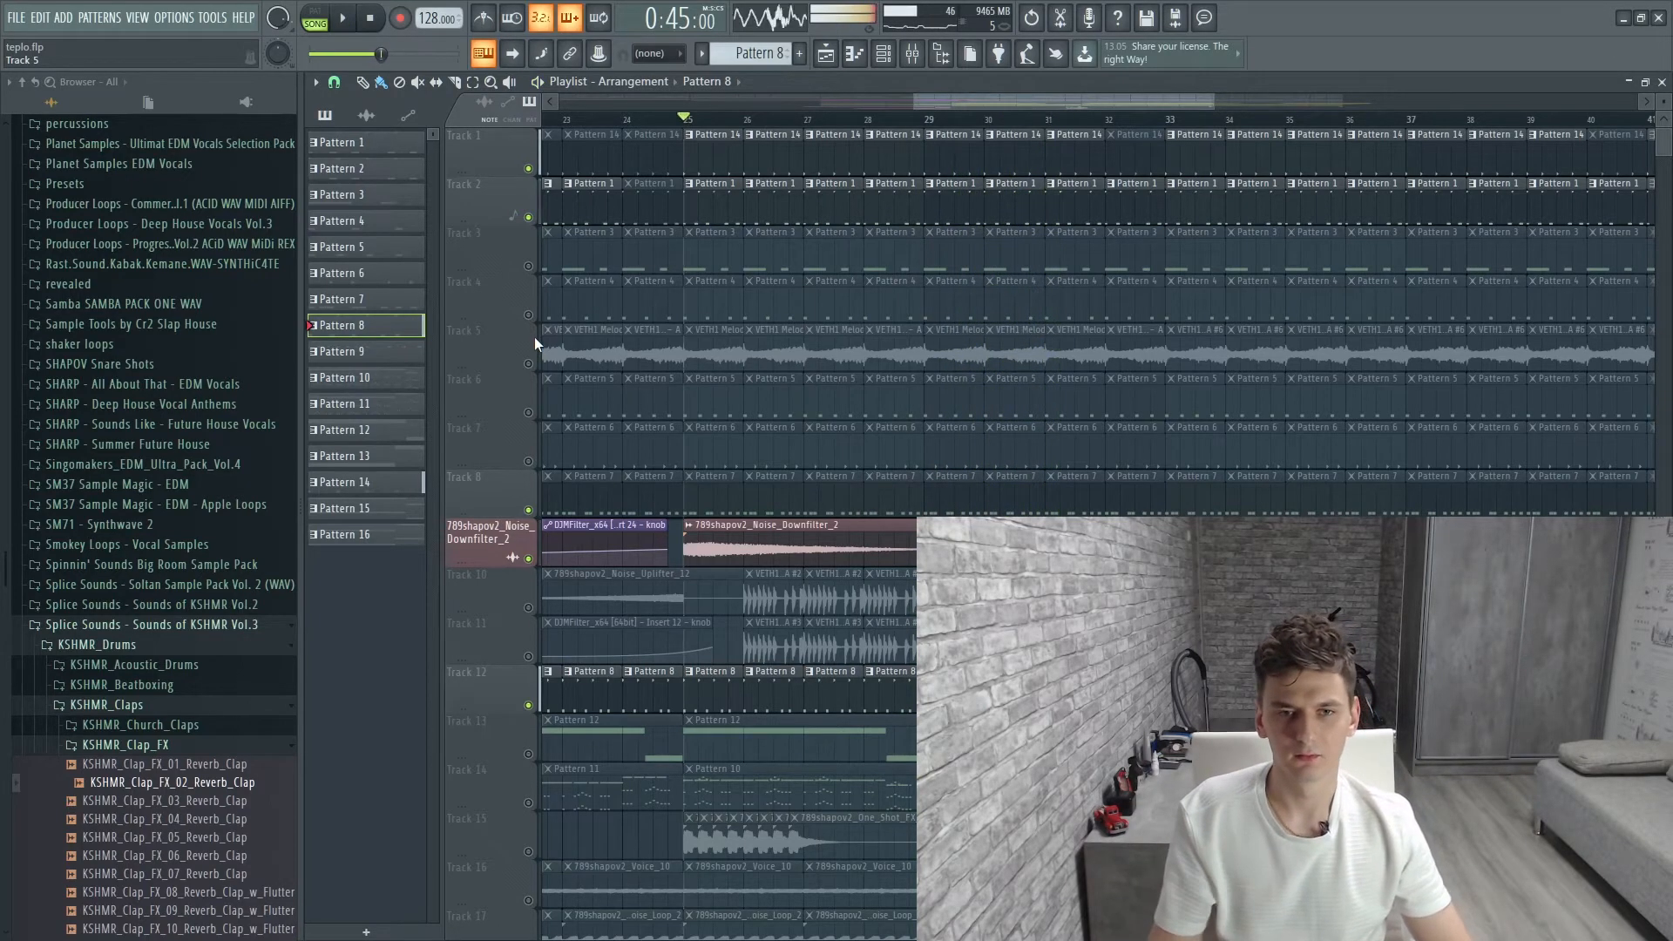
Open Pattern 12 from Track 13 and view its long Zebra2 notes and the channel rack
{"action": "scroll", "coordinate": [724, 517], "scroll_direction": "down", "scroll_amount": 1}
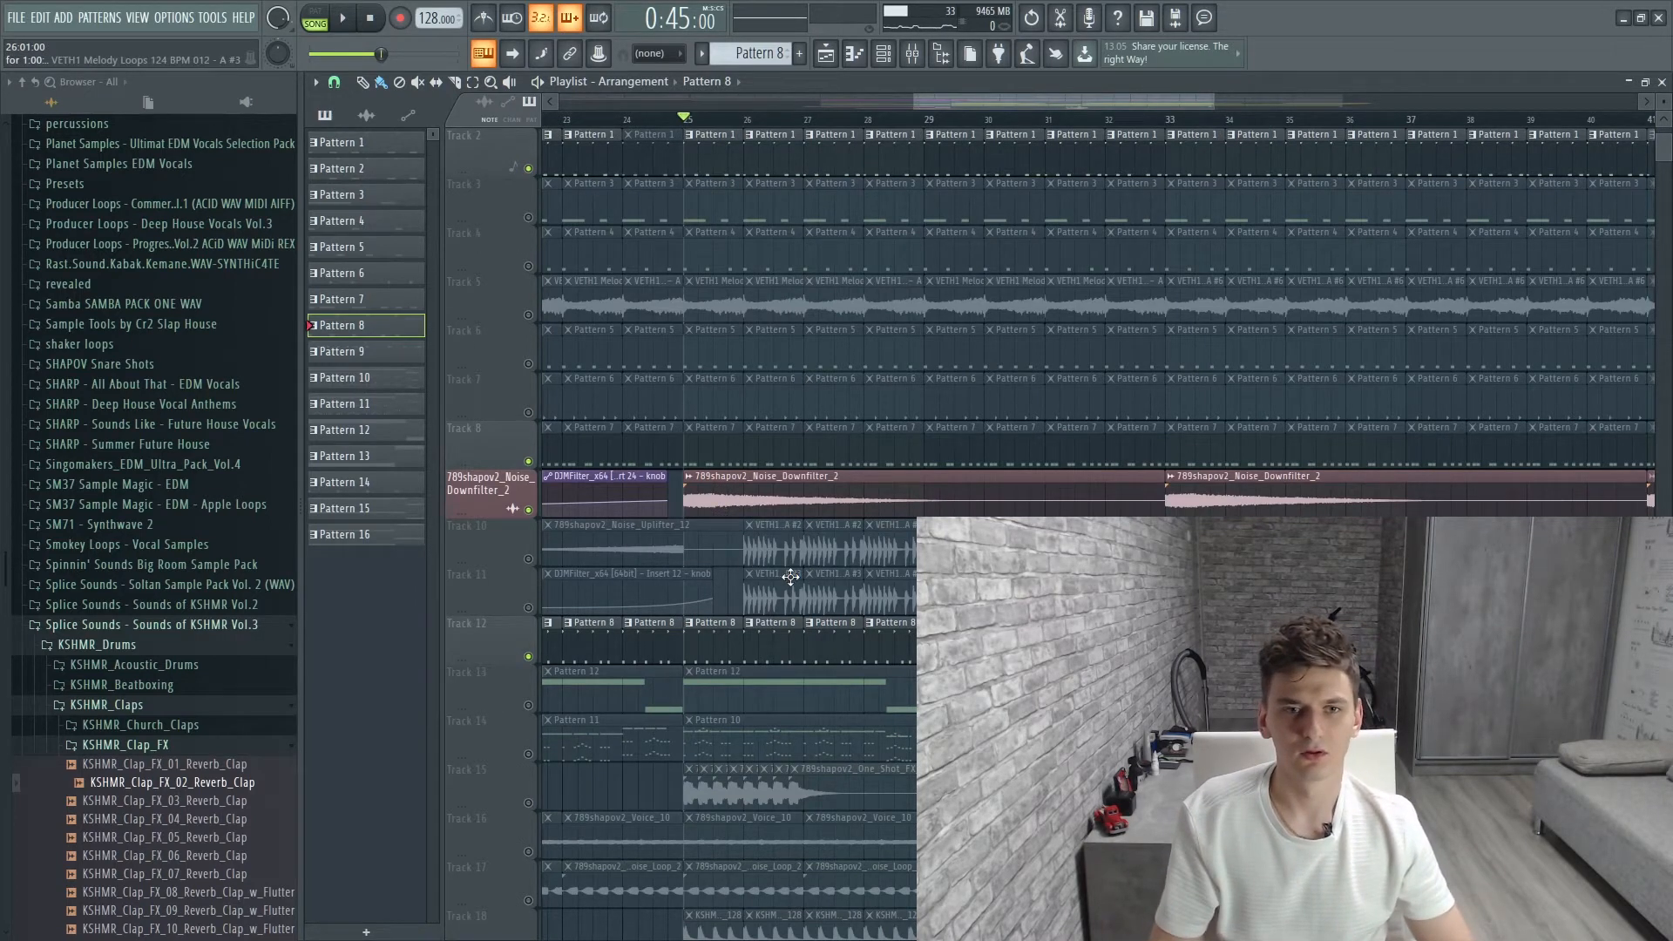
{"action": "scroll", "coordinate": [790, 576], "scroll_direction": "down", "scroll_amount": 1}
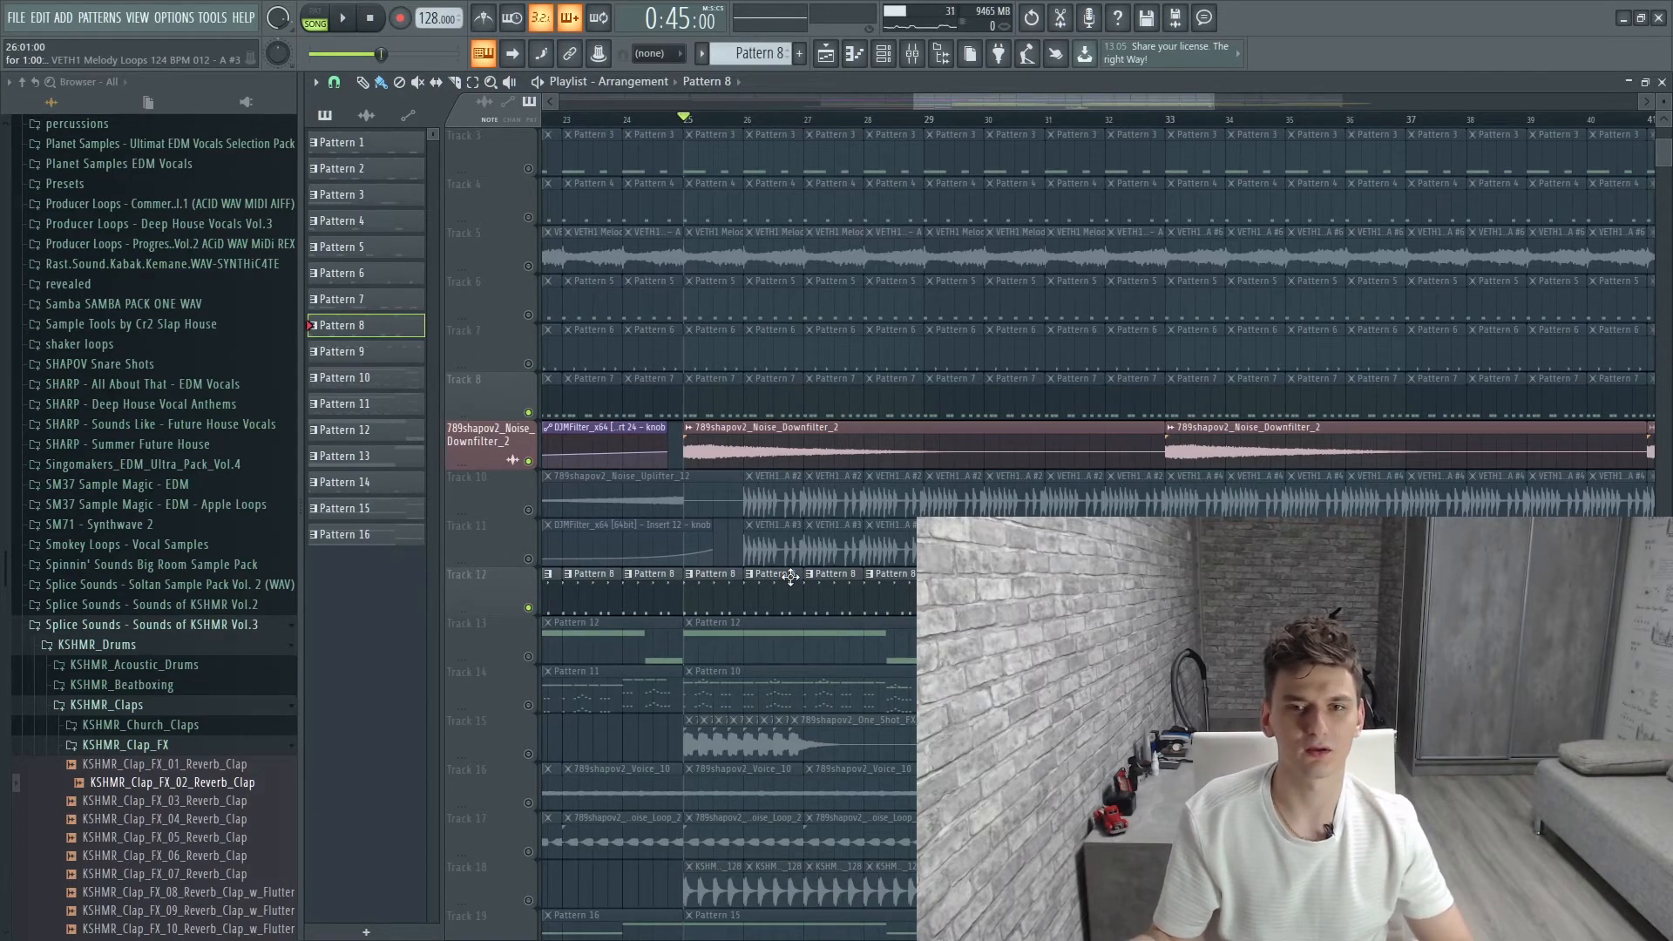
{"action": "double_click", "coordinate": [728, 631]}
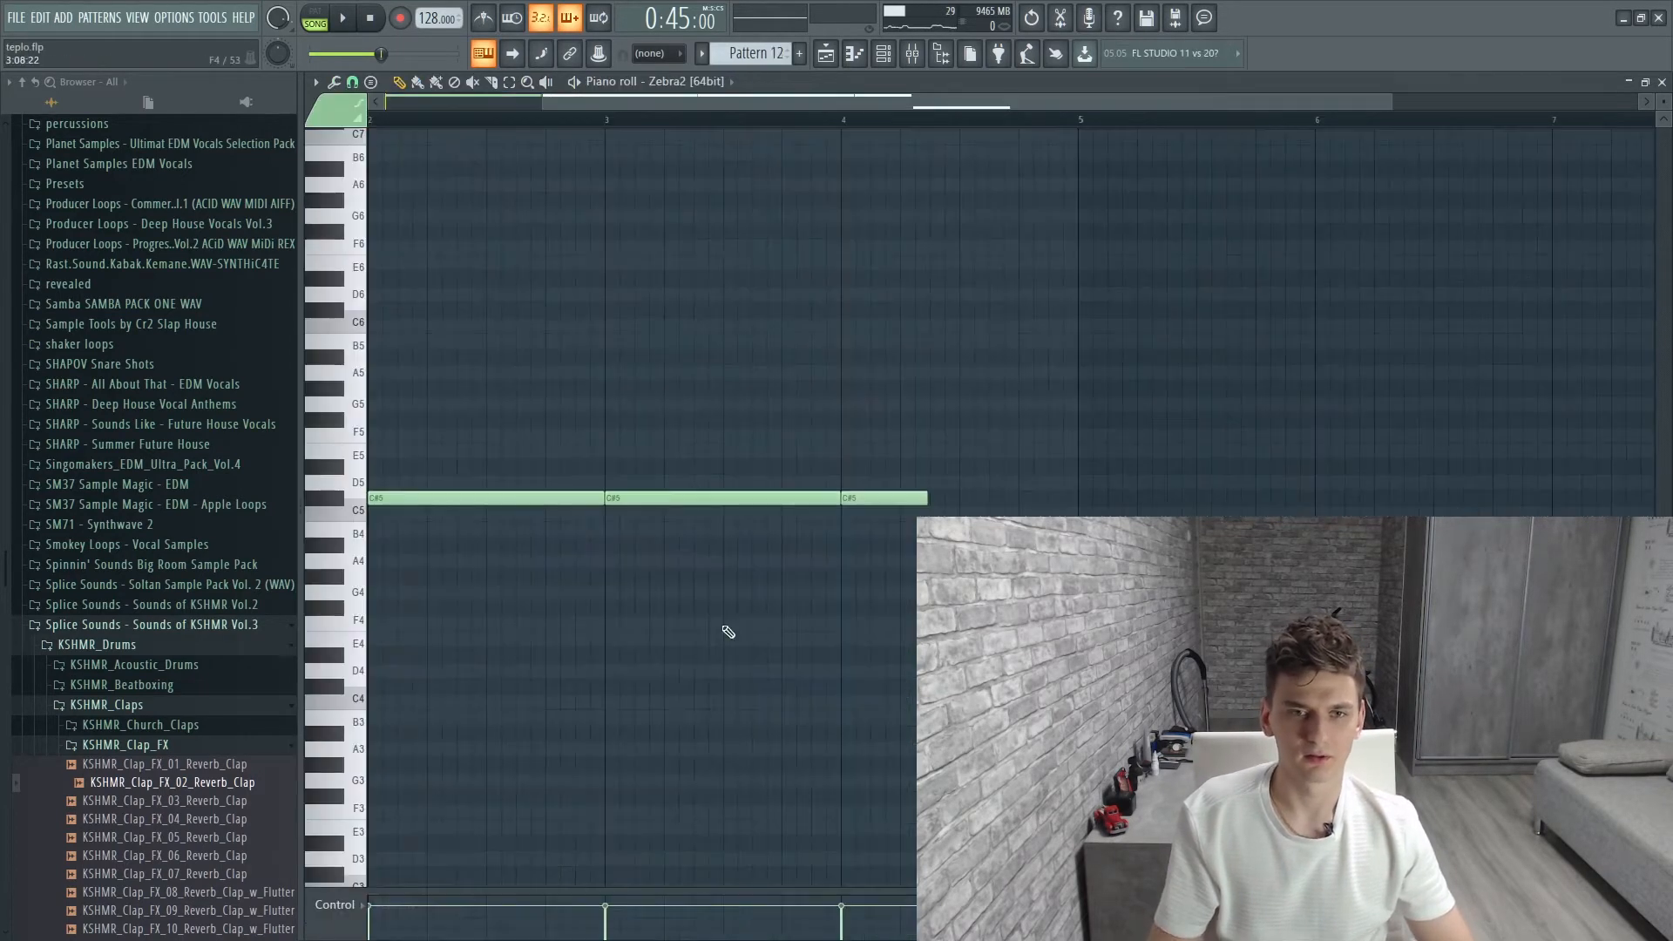
{"action": "left_click", "coordinate": [882, 55]}
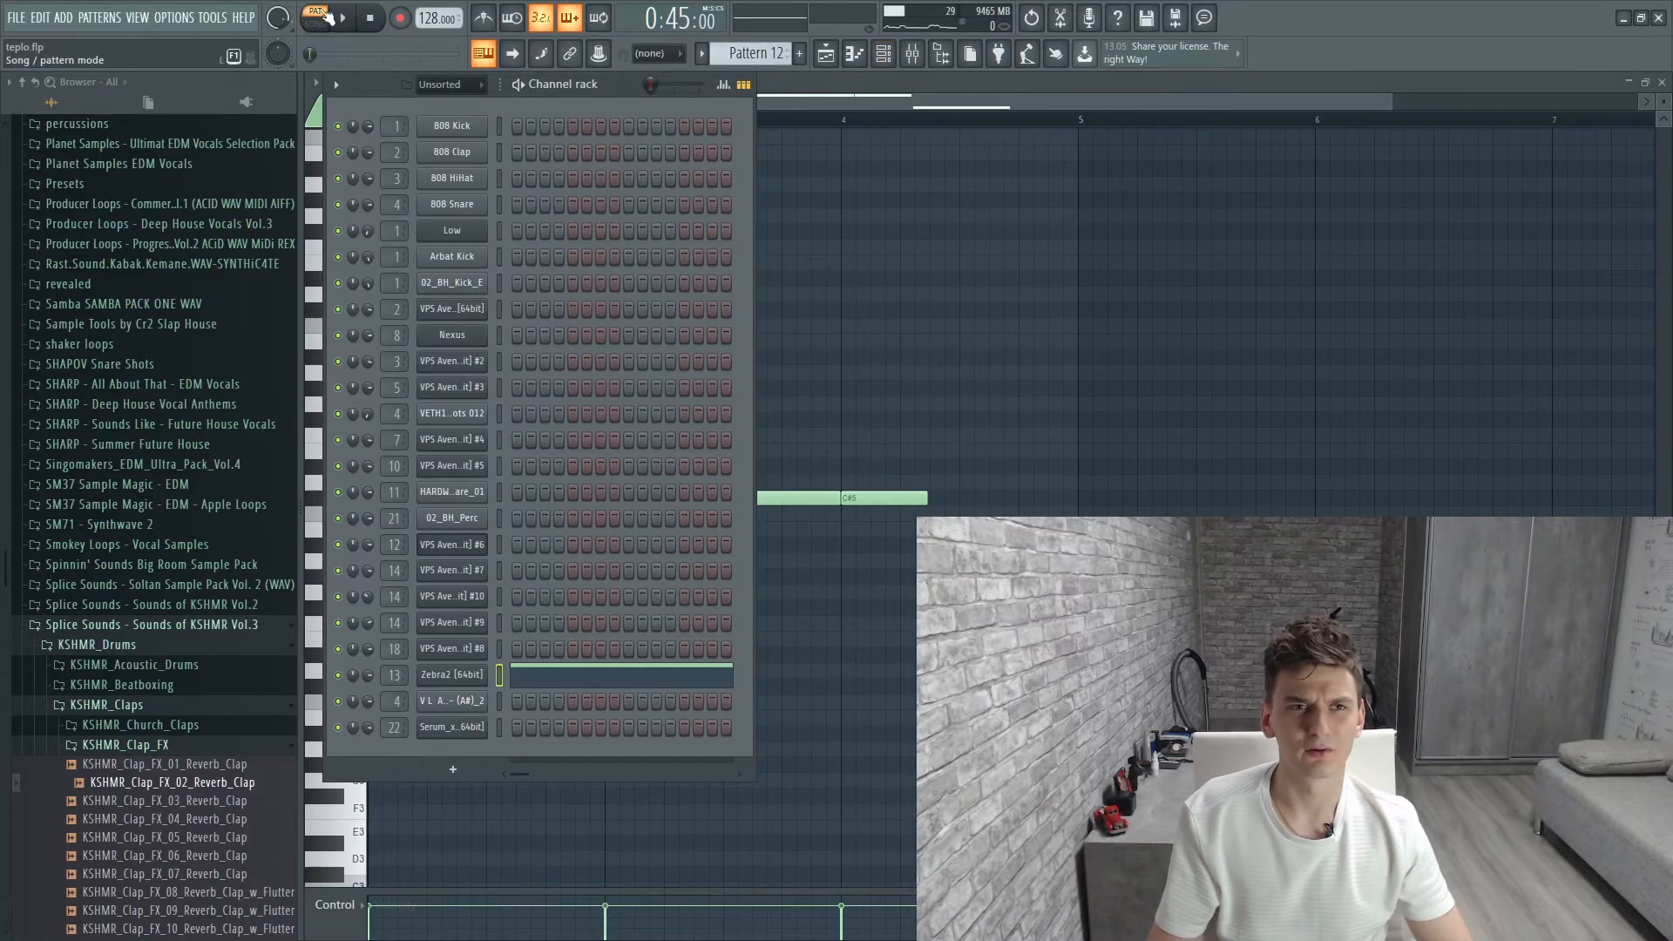
Play Pattern 12 and view the Fruity parametric EQ 2, OTT and Kickstart effects on the Zebra2 mixer track
{"action": "left_click", "coordinate": [912, 53]}
{"action": "left_click", "coordinate": [561, 375]}
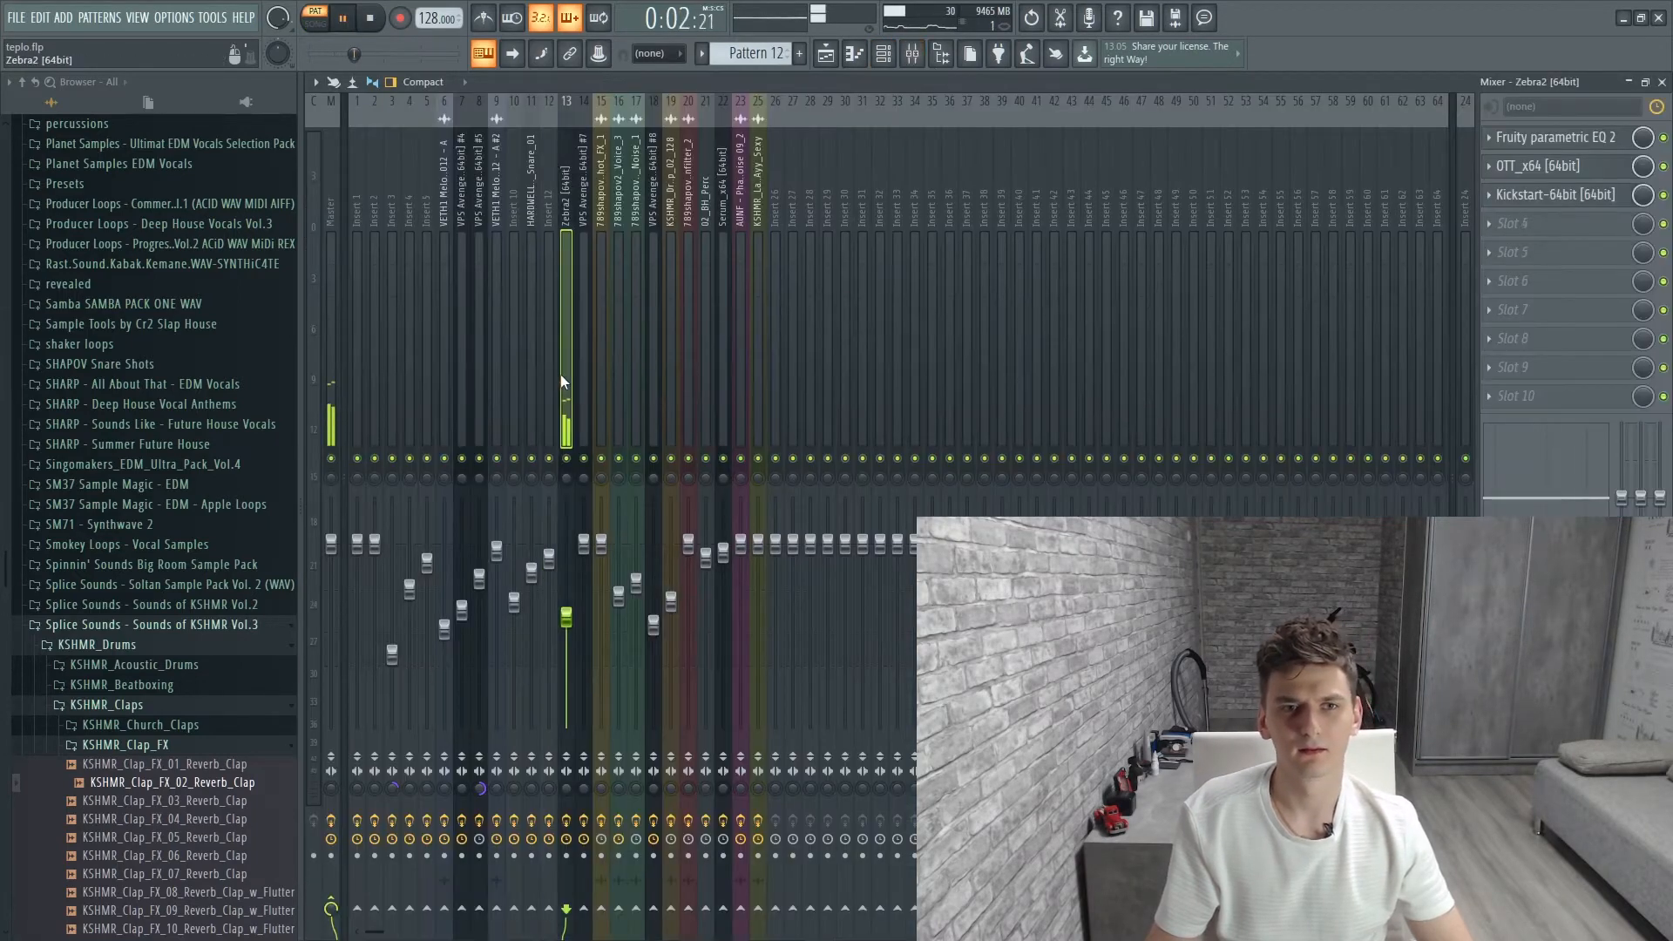
{"action": "left_click", "coordinate": [1545, 144]}
{"action": "left_click", "coordinate": [1565, 170]}
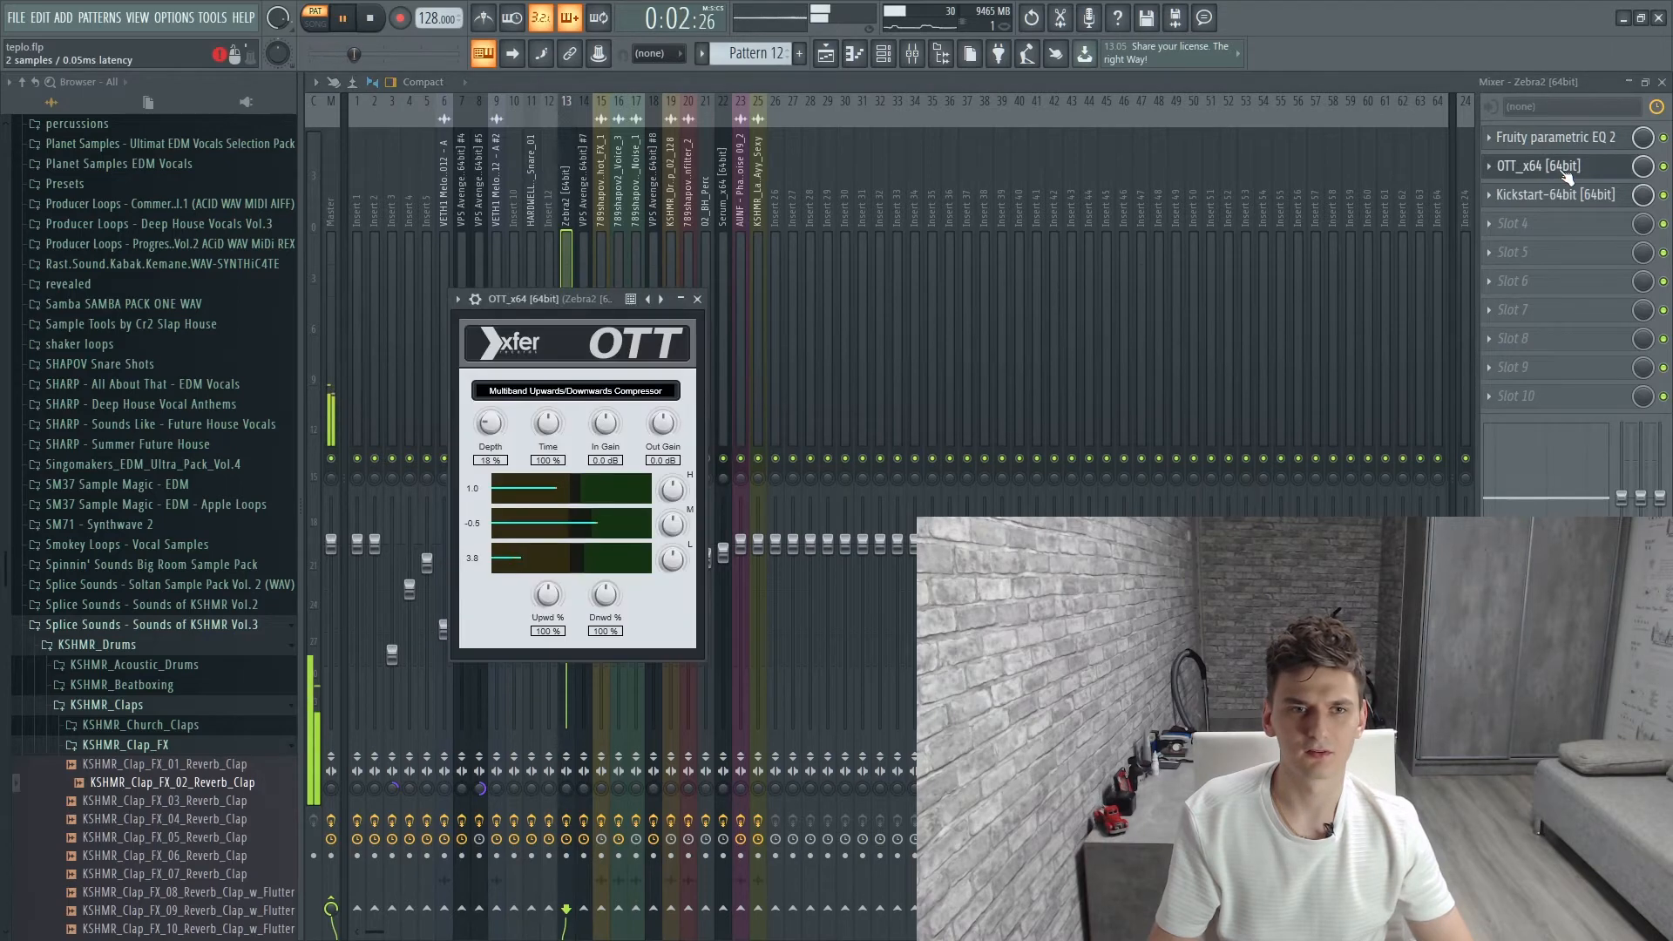
{"action": "left_click", "coordinate": [1563, 170]}
{"action": "left_click", "coordinate": [1577, 197]}
{"action": "left_click", "coordinate": [1578, 197]}
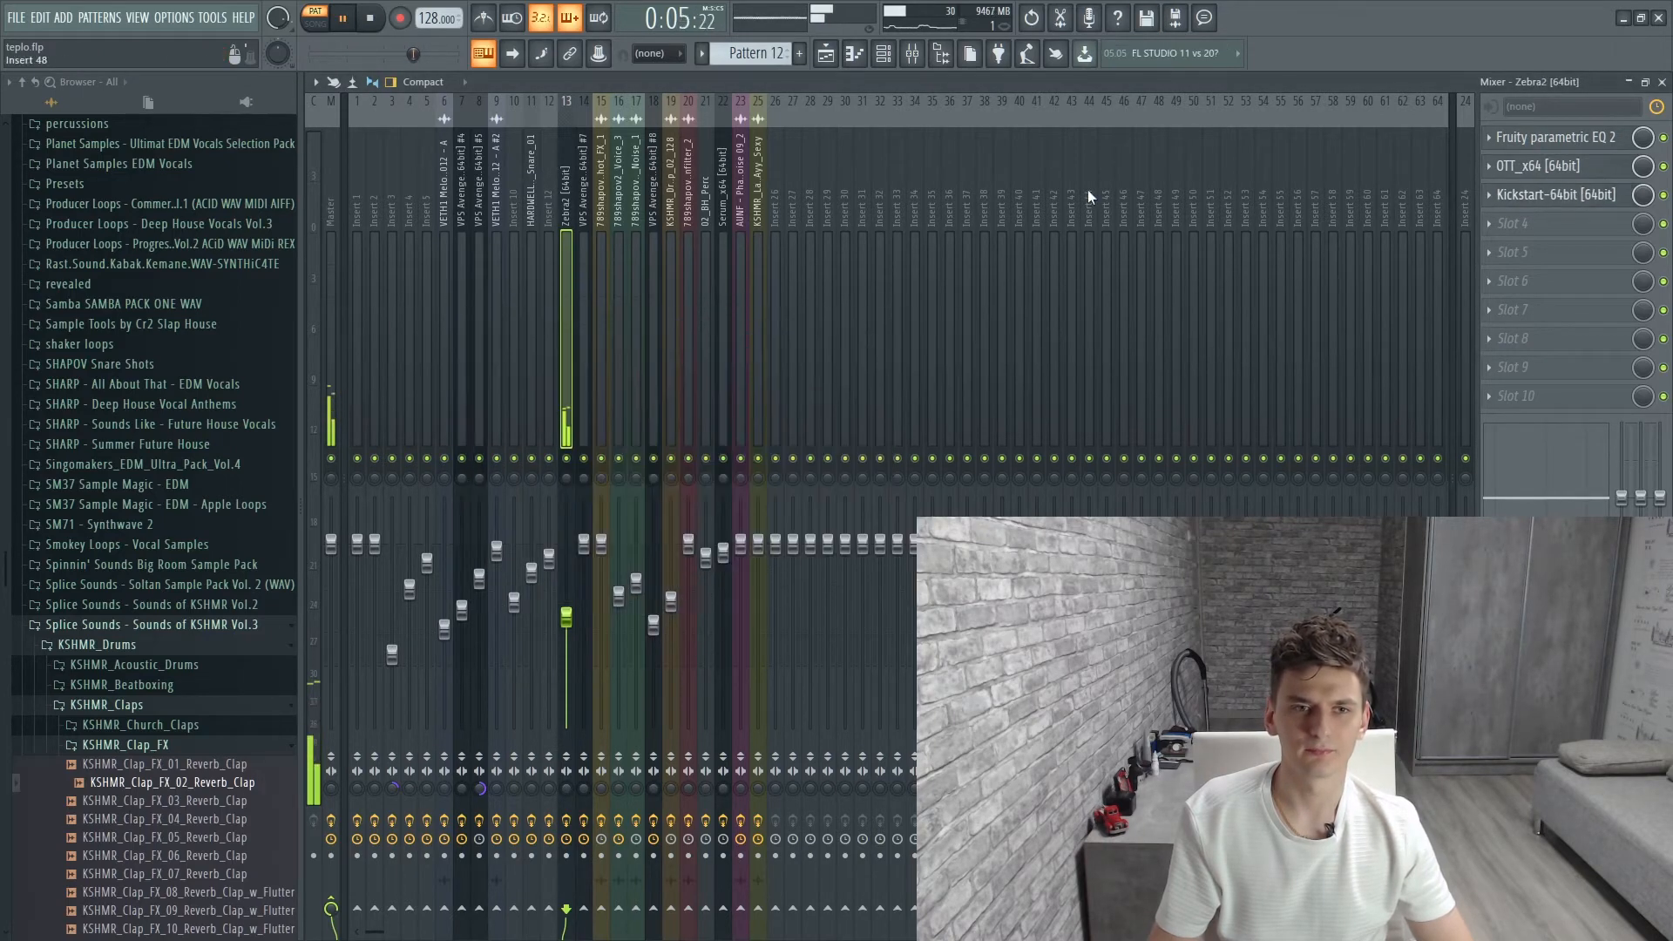
Open Pattern 10 from Track 14, play it with the channel rack shown, and view its VPS Avenger #7 notes
{"action": "left_click", "coordinate": [825, 53]}
{"action": "key", "text": "space"}
{"action": "scroll", "coordinate": [780, 566], "scroll_direction": "down", "scroll_amount": 4}
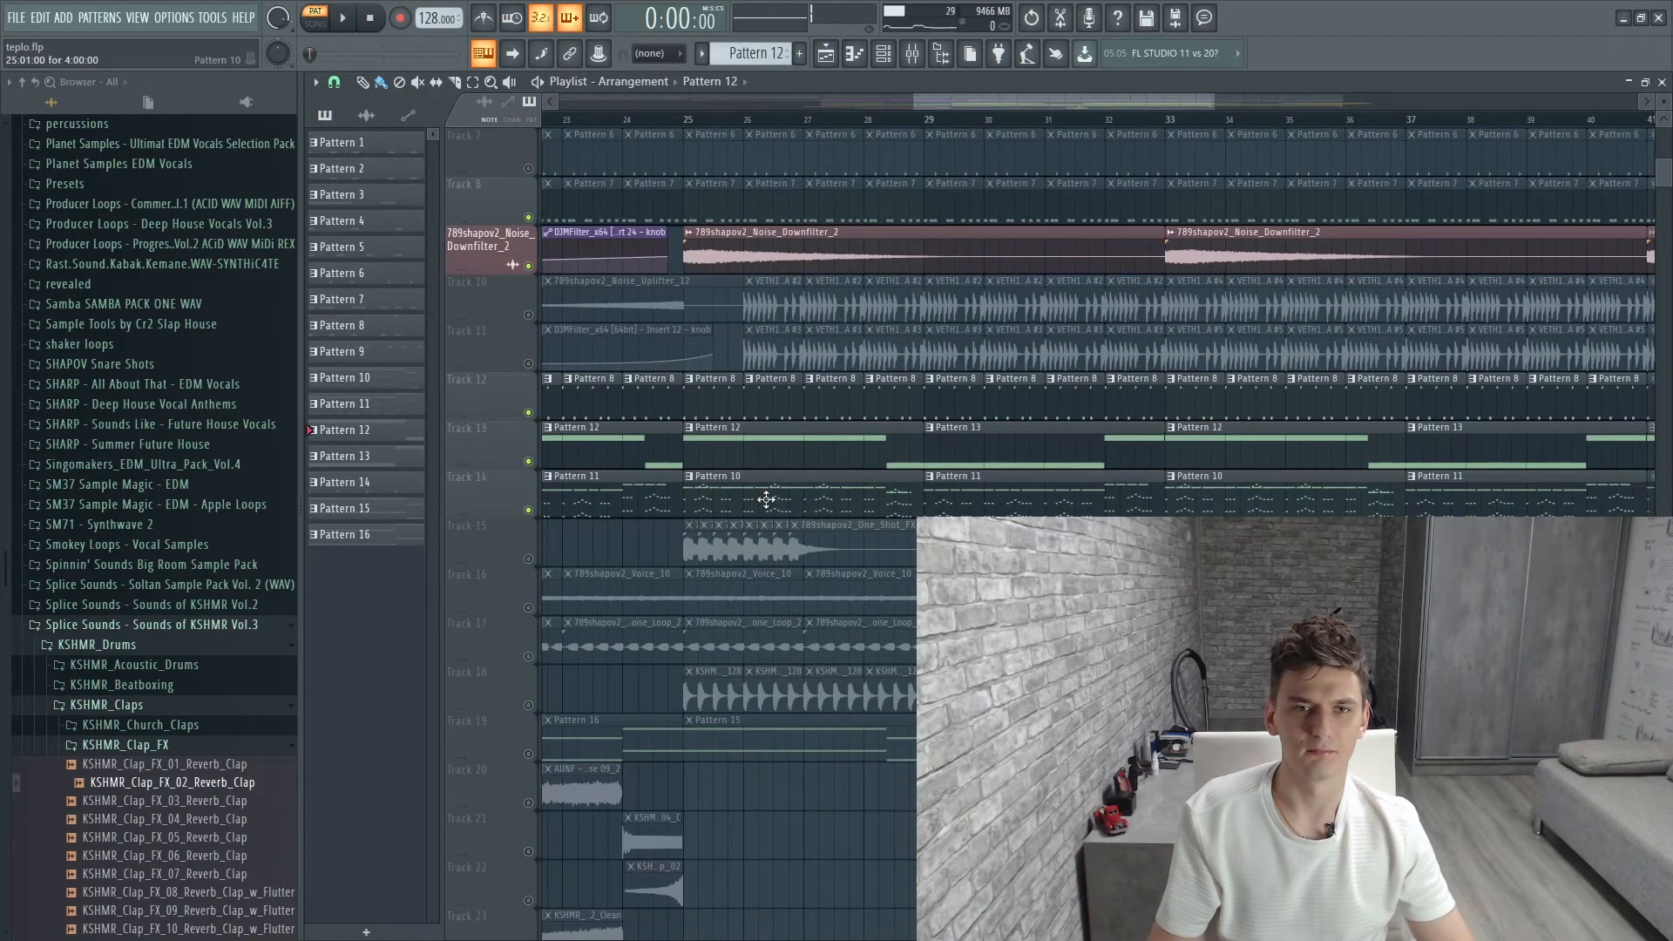
{"action": "scroll", "coordinate": [703, 333], "scroll_direction": "up", "scroll_amount": 4}
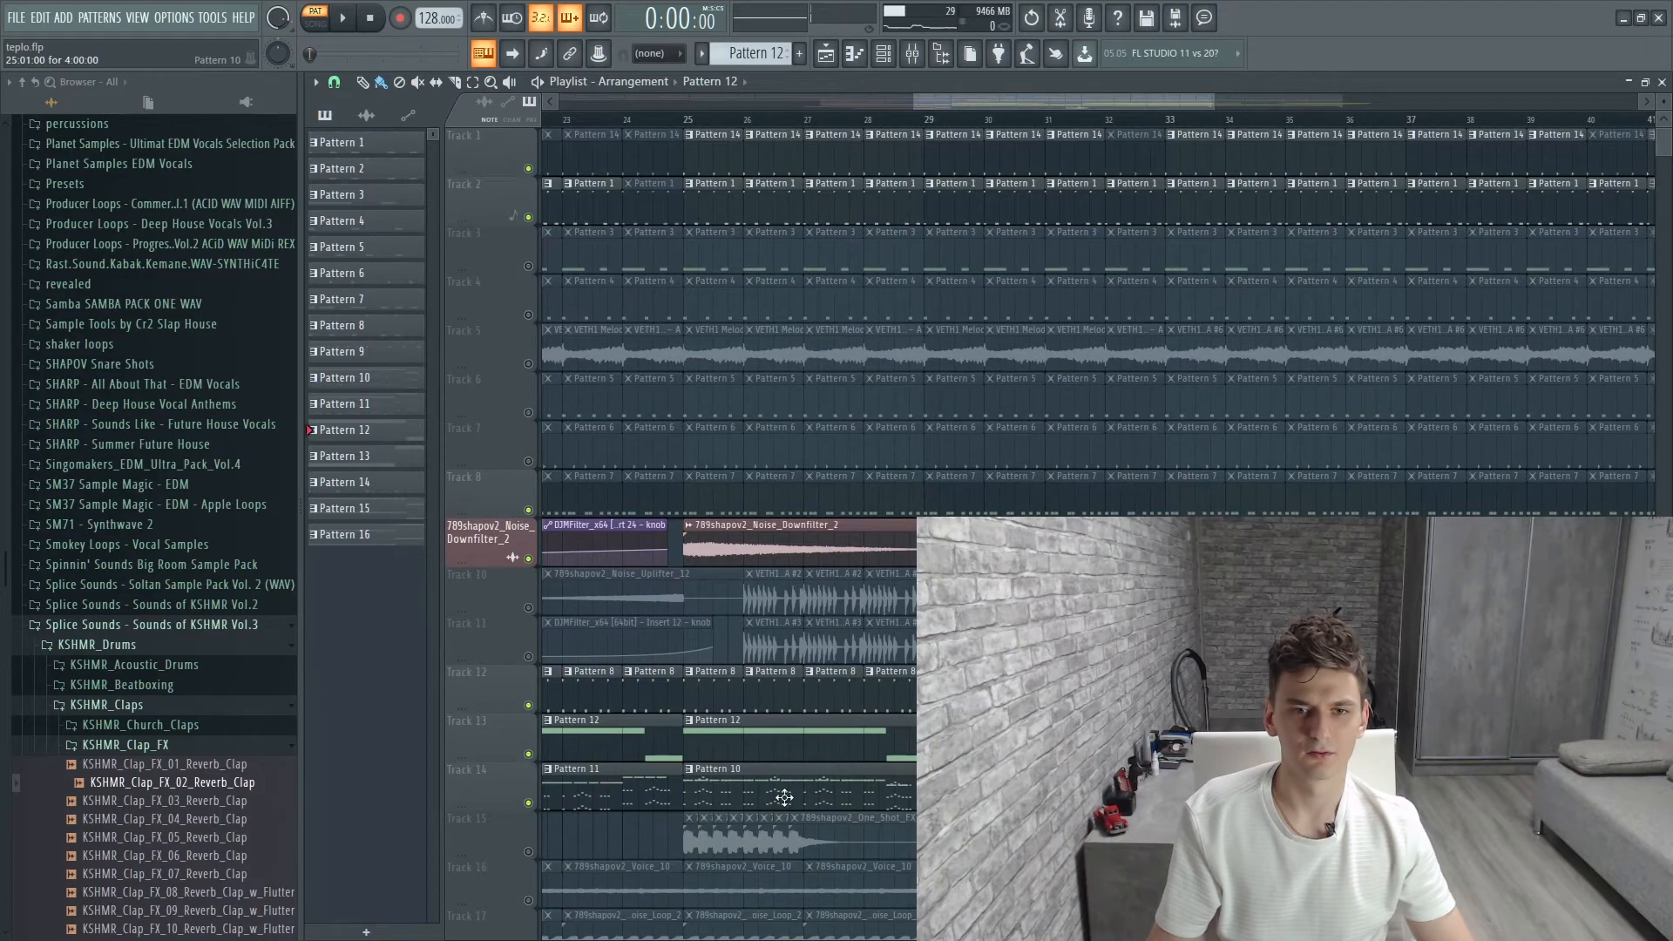
{"action": "double_click", "coordinate": [784, 797]}
{"action": "left_click", "coordinate": [882, 63]}
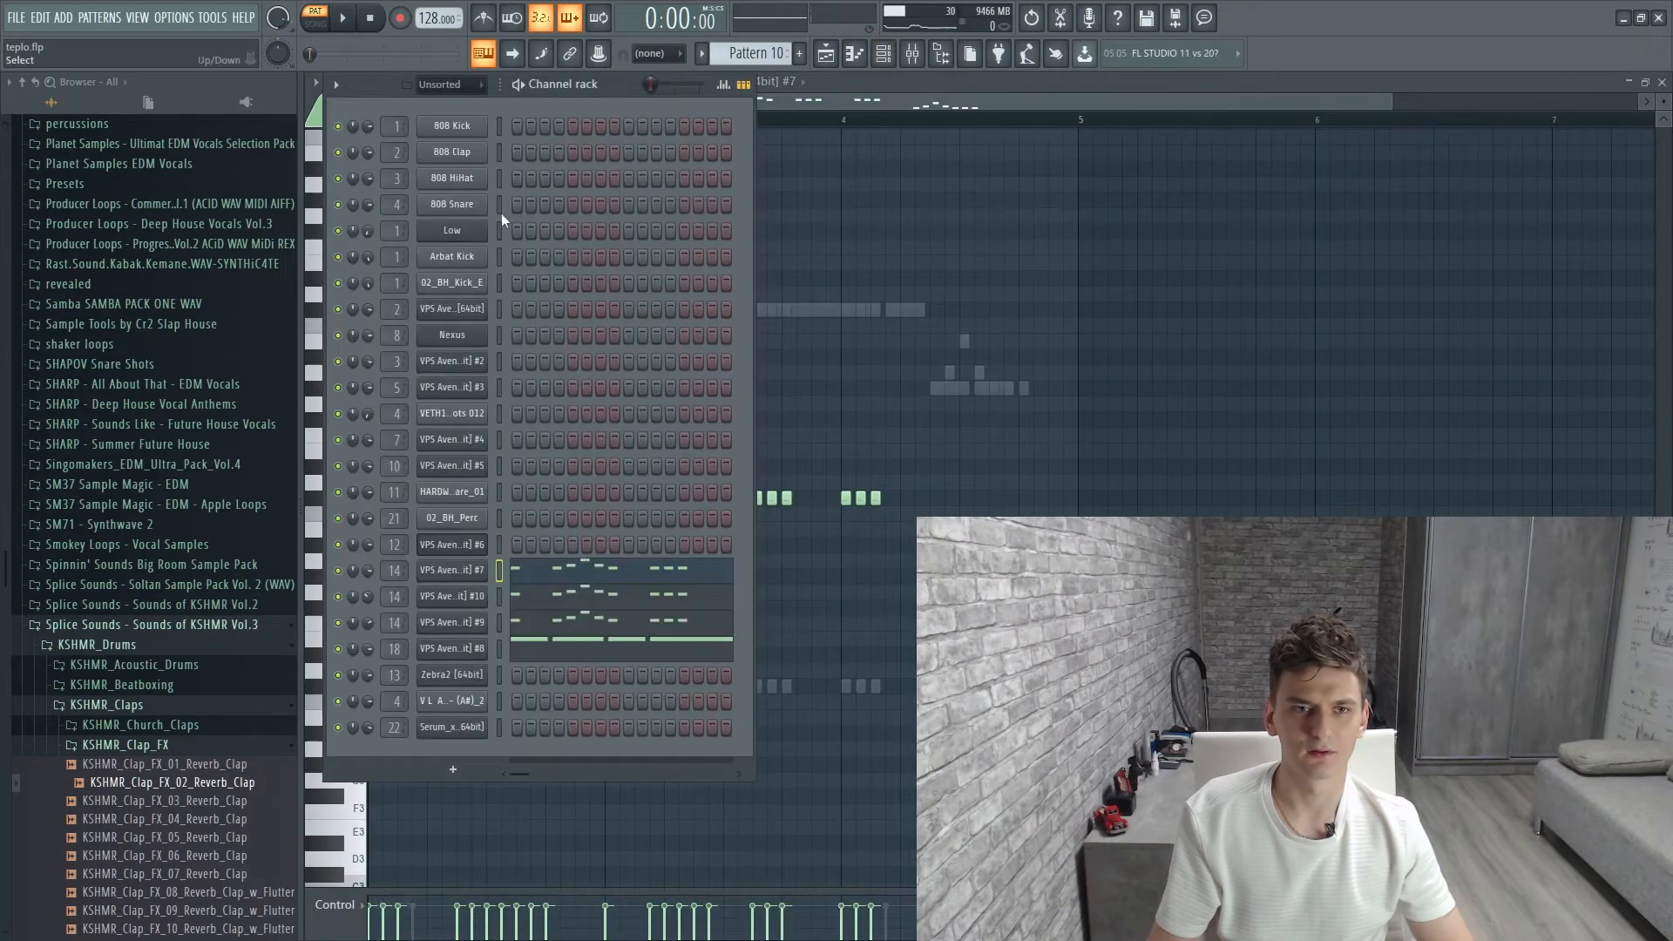
{"action": "left_click", "coordinate": [342, 18]}
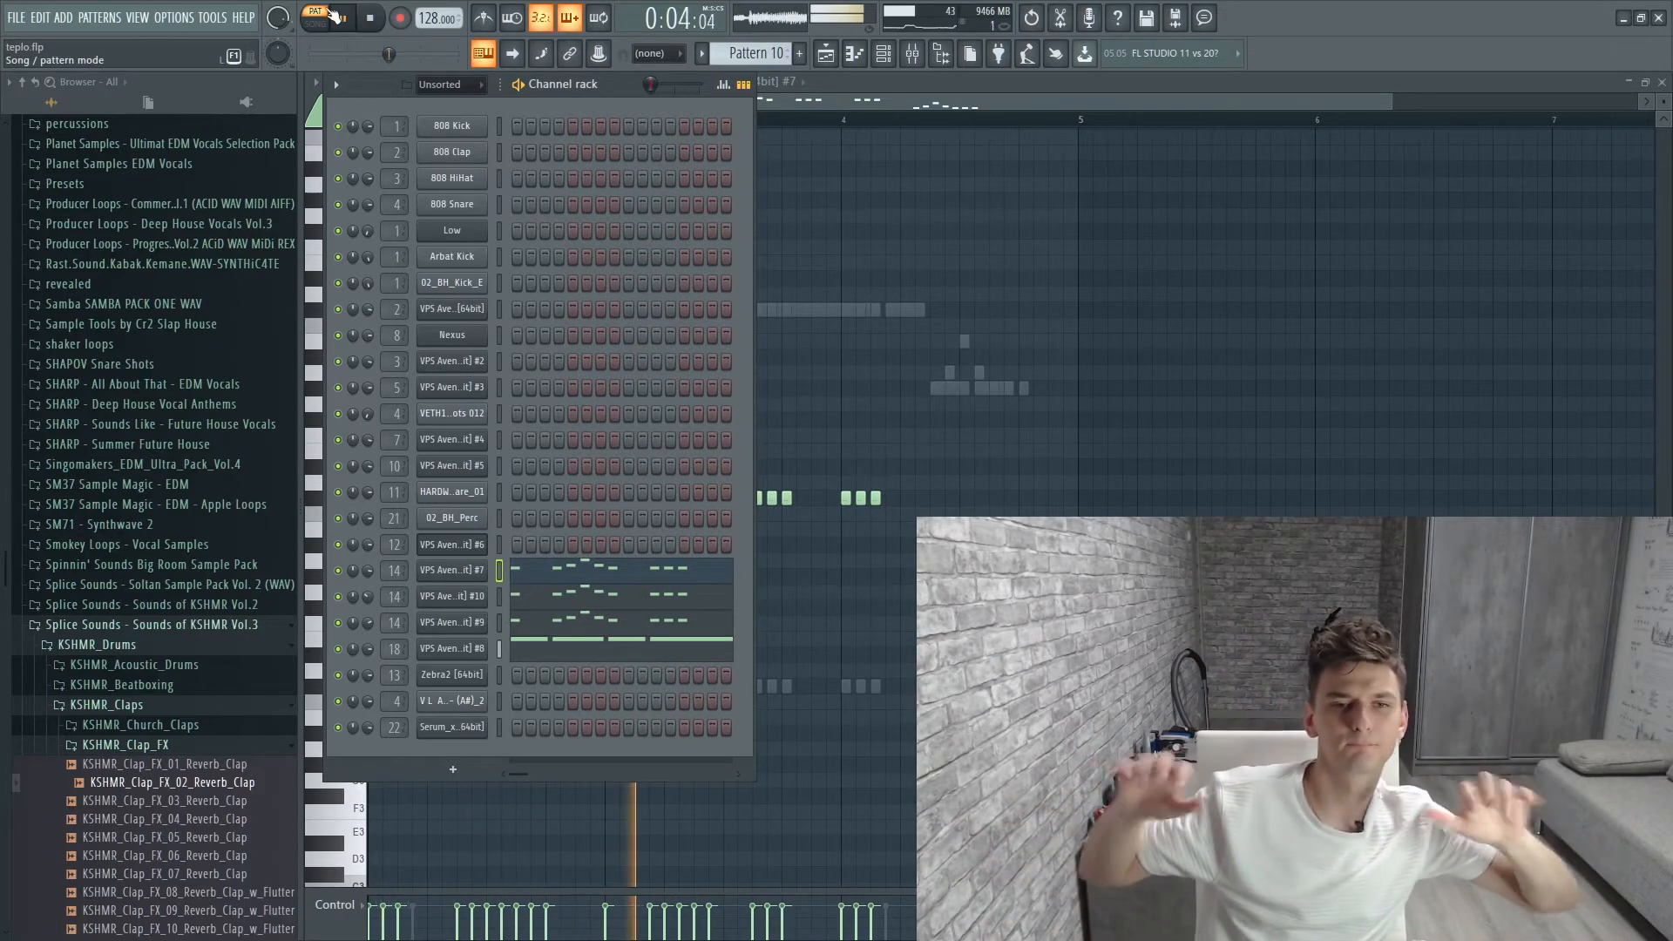
{"action": "left_click", "coordinate": [541, 567]}
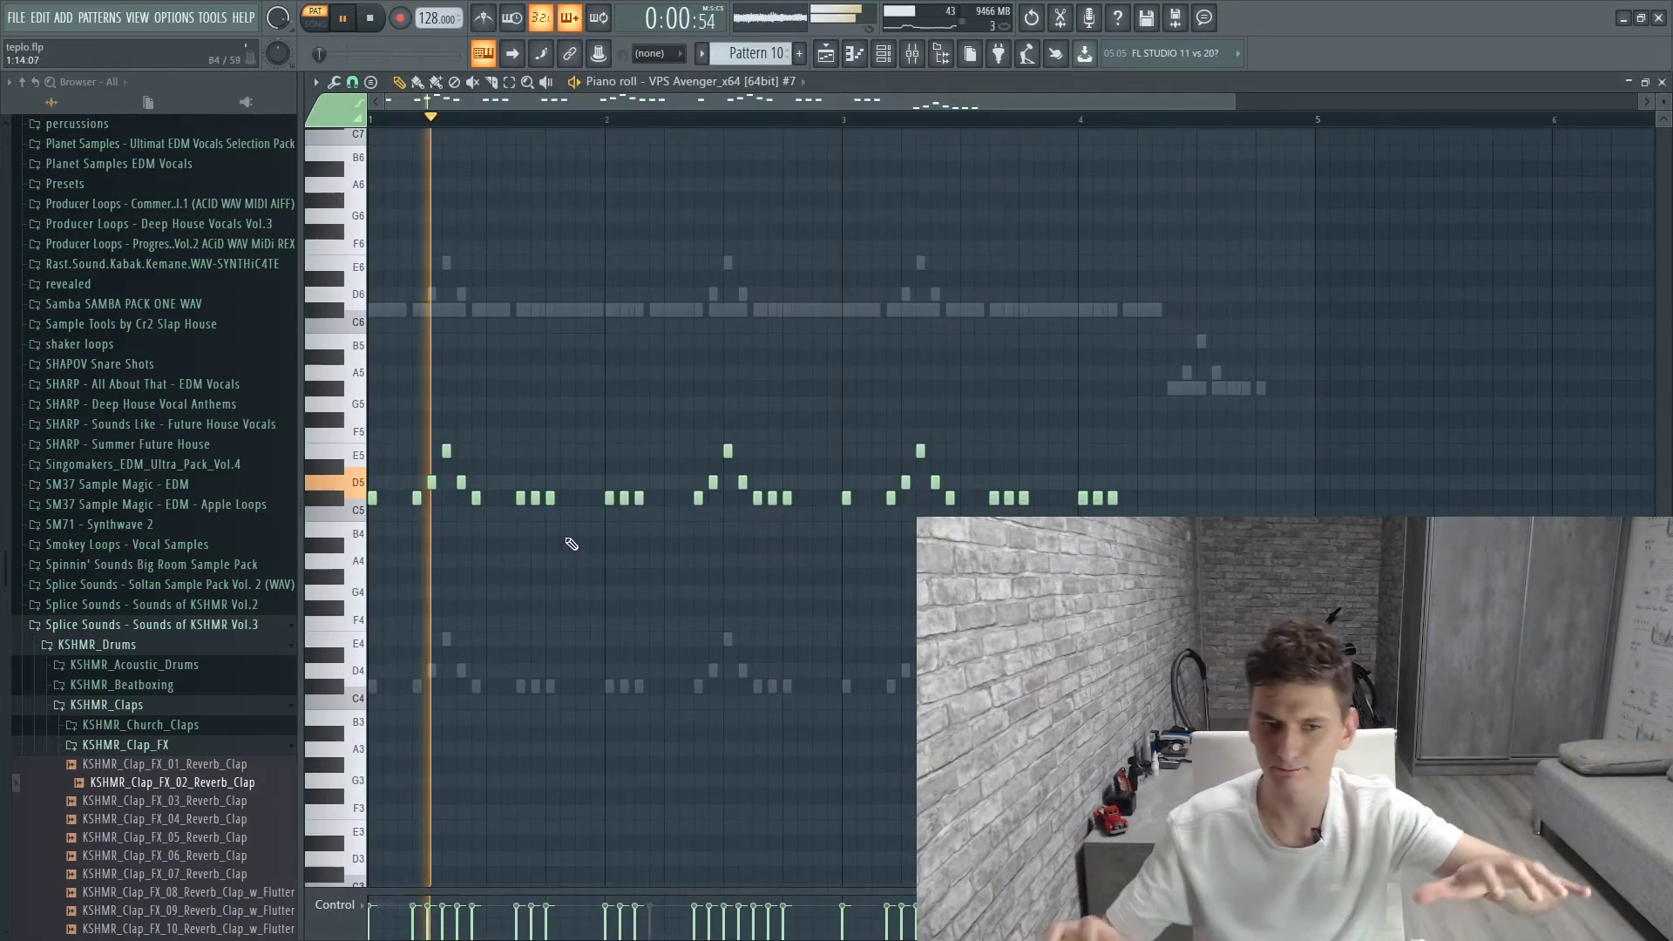
{"action": "key", "text": "space"}
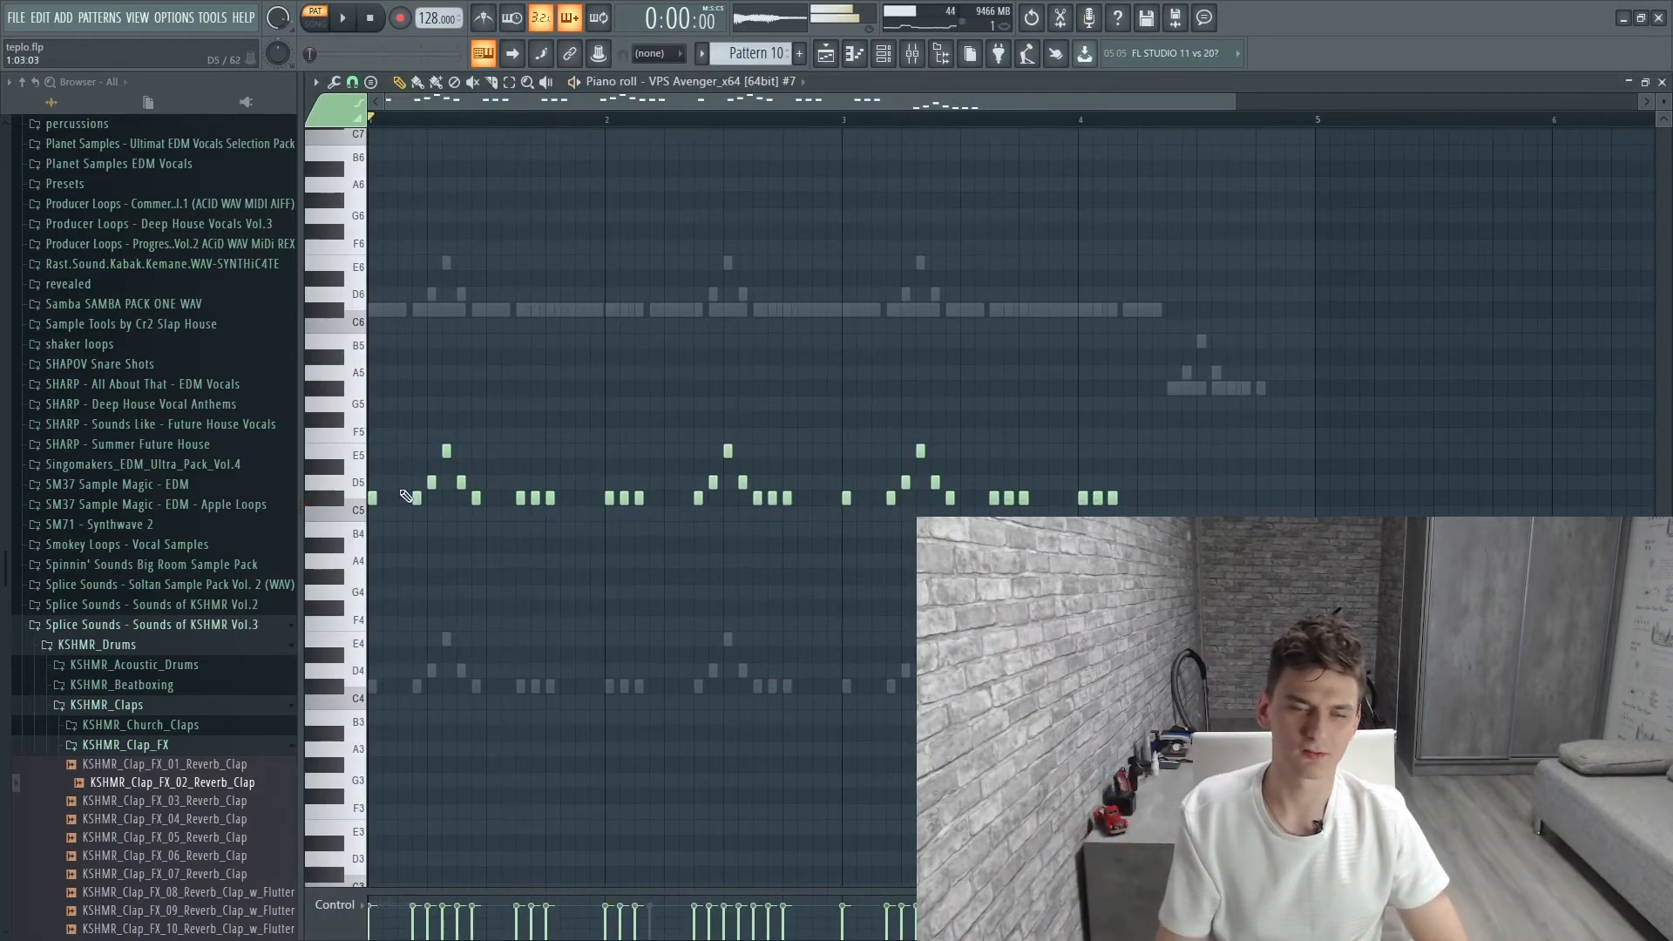
Solo the VPS Avenger #7 channel, play it alone and view its Avenger synth settings
{"action": "left_click", "coordinate": [895, 61]}
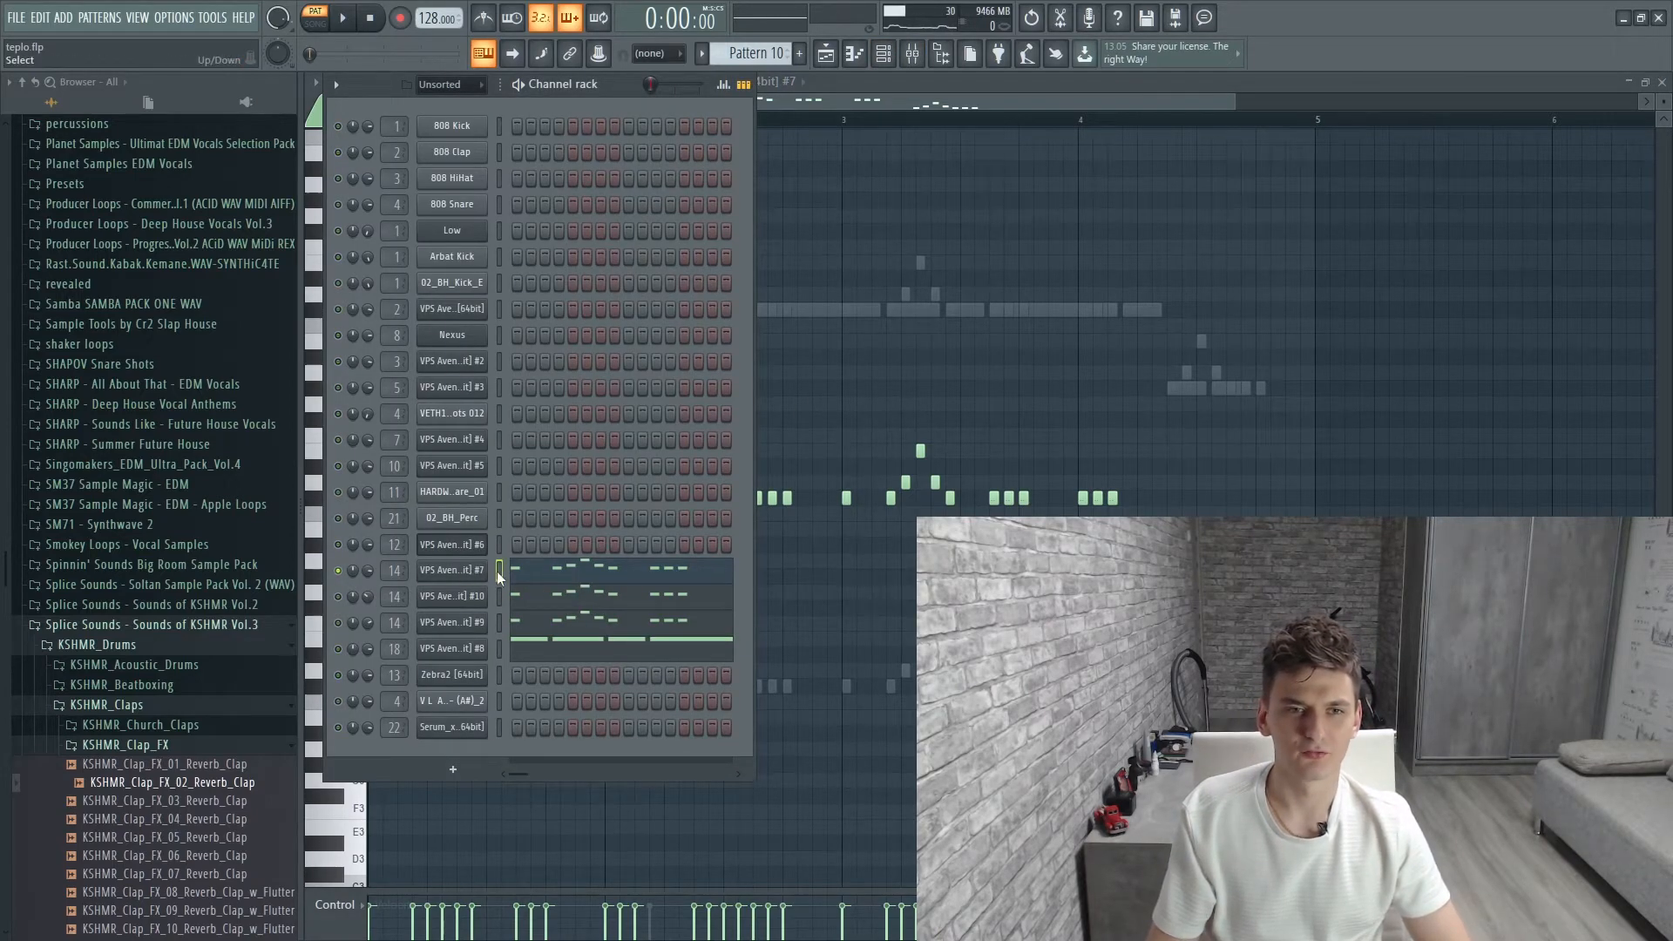
{"action": "key", "text": "space"}
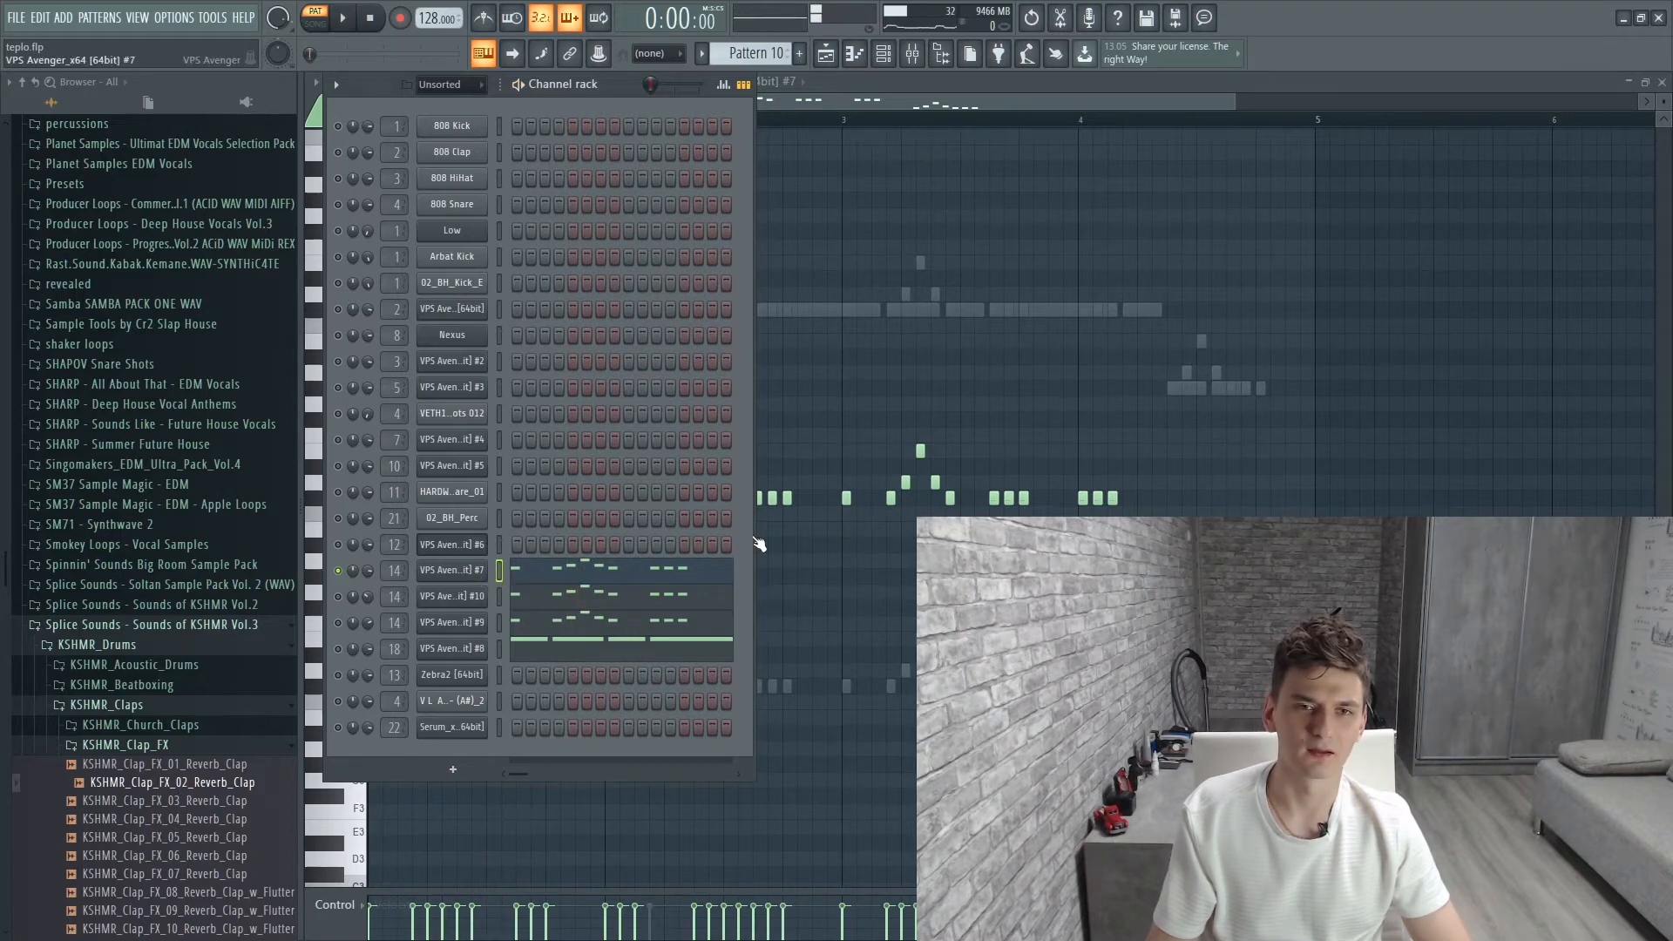
{"action": "left_click", "coordinate": [746, 201]}
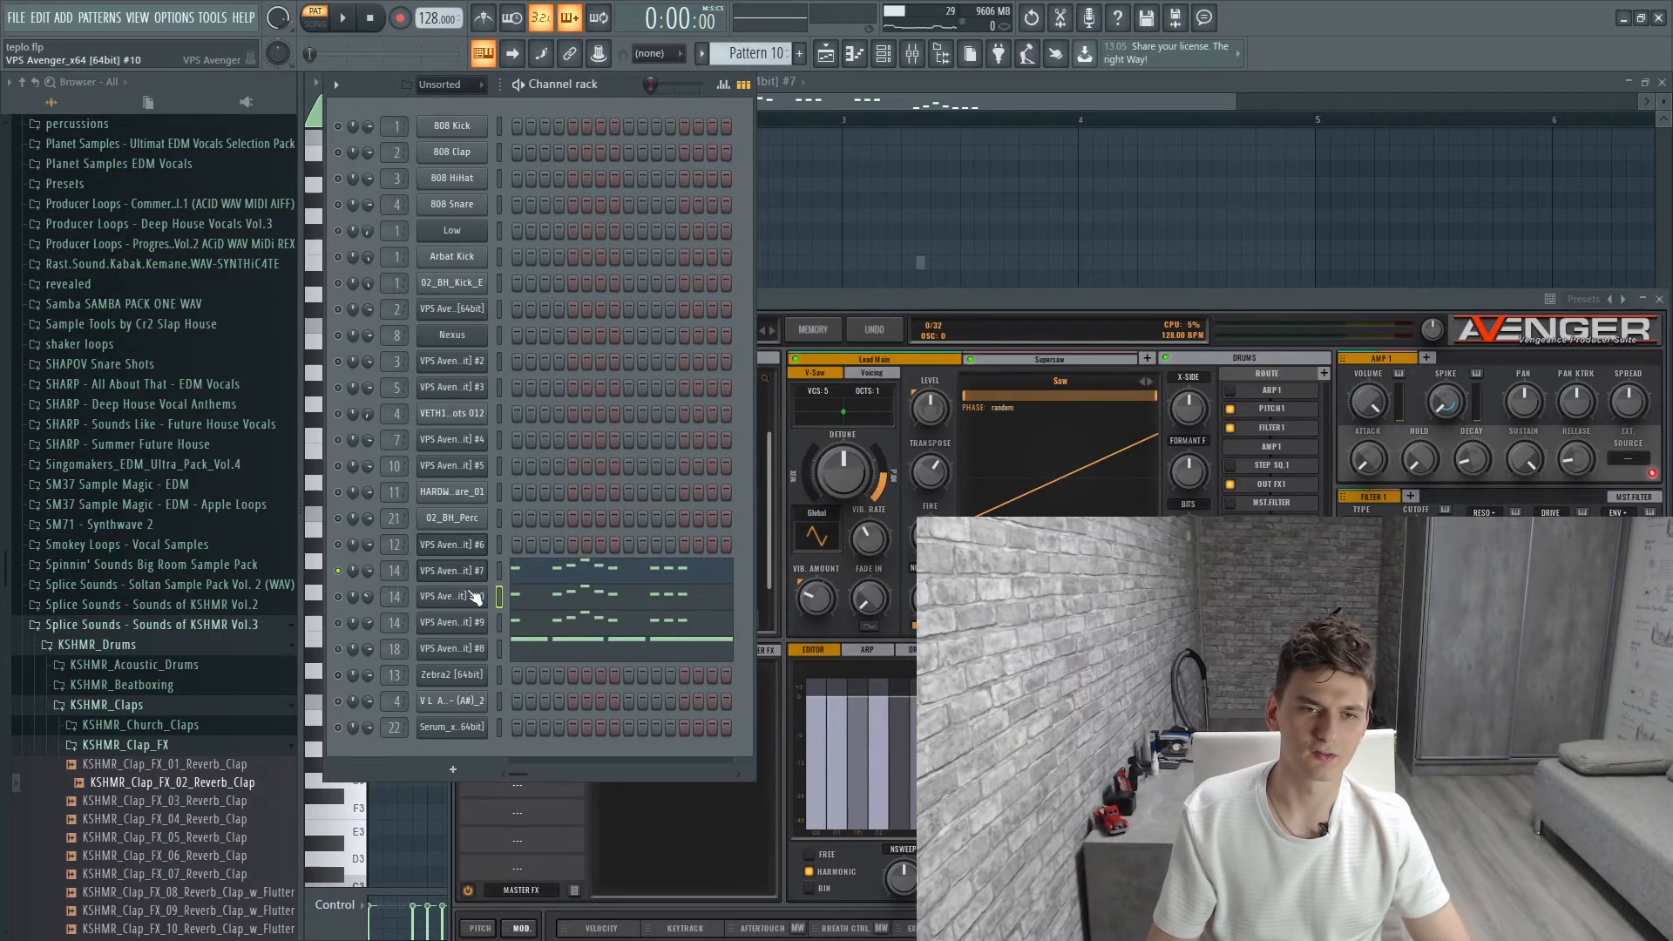
View the VPS Avenger #10 notes of Pattern 10 in the piano roll and play that channel soloed
{"action": "left_click", "coordinate": [533, 606]}
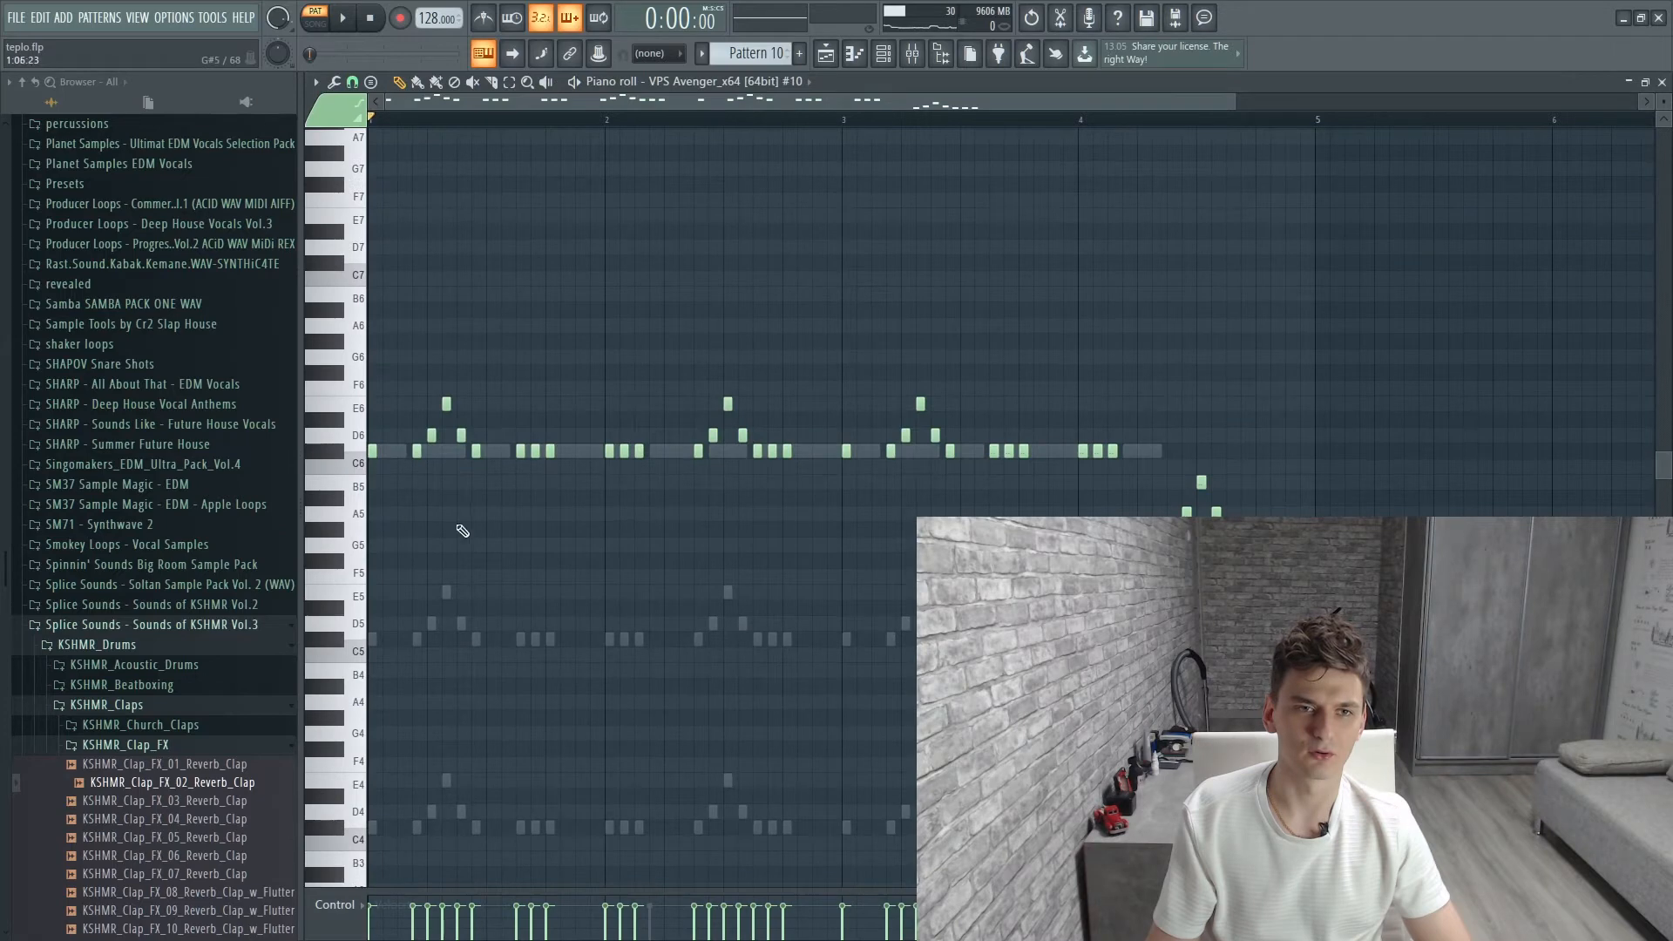
{"action": "key", "text": "F6"}
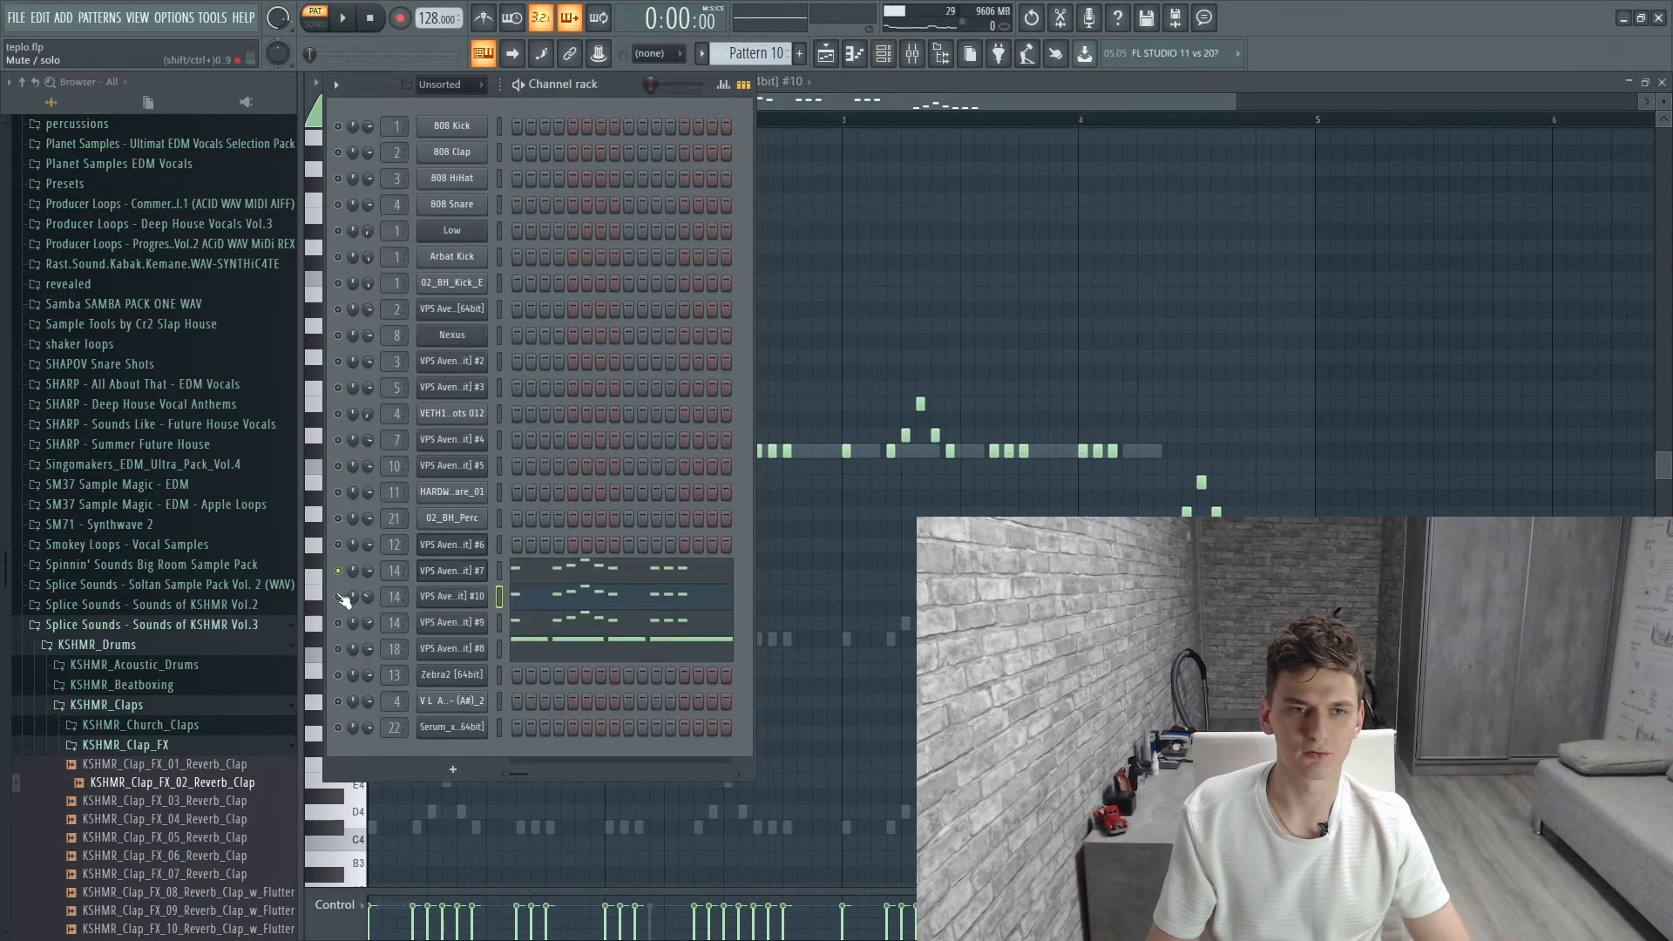
{"action": "key", "text": "space"}
{"action": "left_click", "coordinate": [826, 87]}
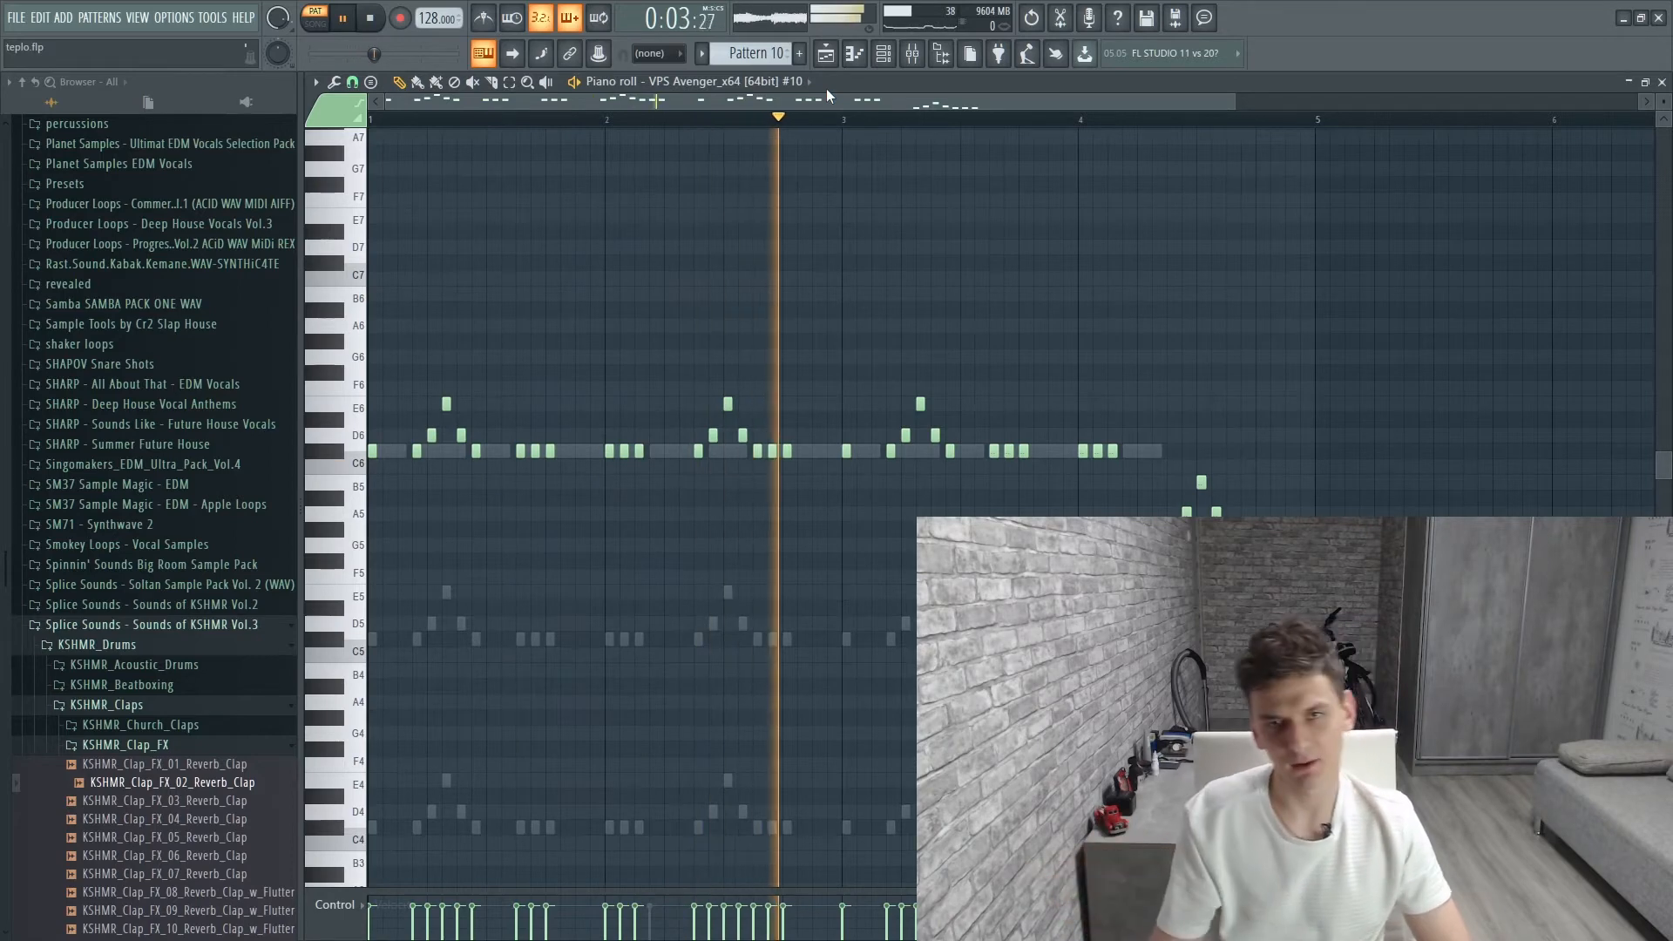
{"action": "key", "text": "space"}
Solo the VPS Avenger #9 channel and play its lower-octave notes in the piano roll
{"action": "key", "text": "F6"}
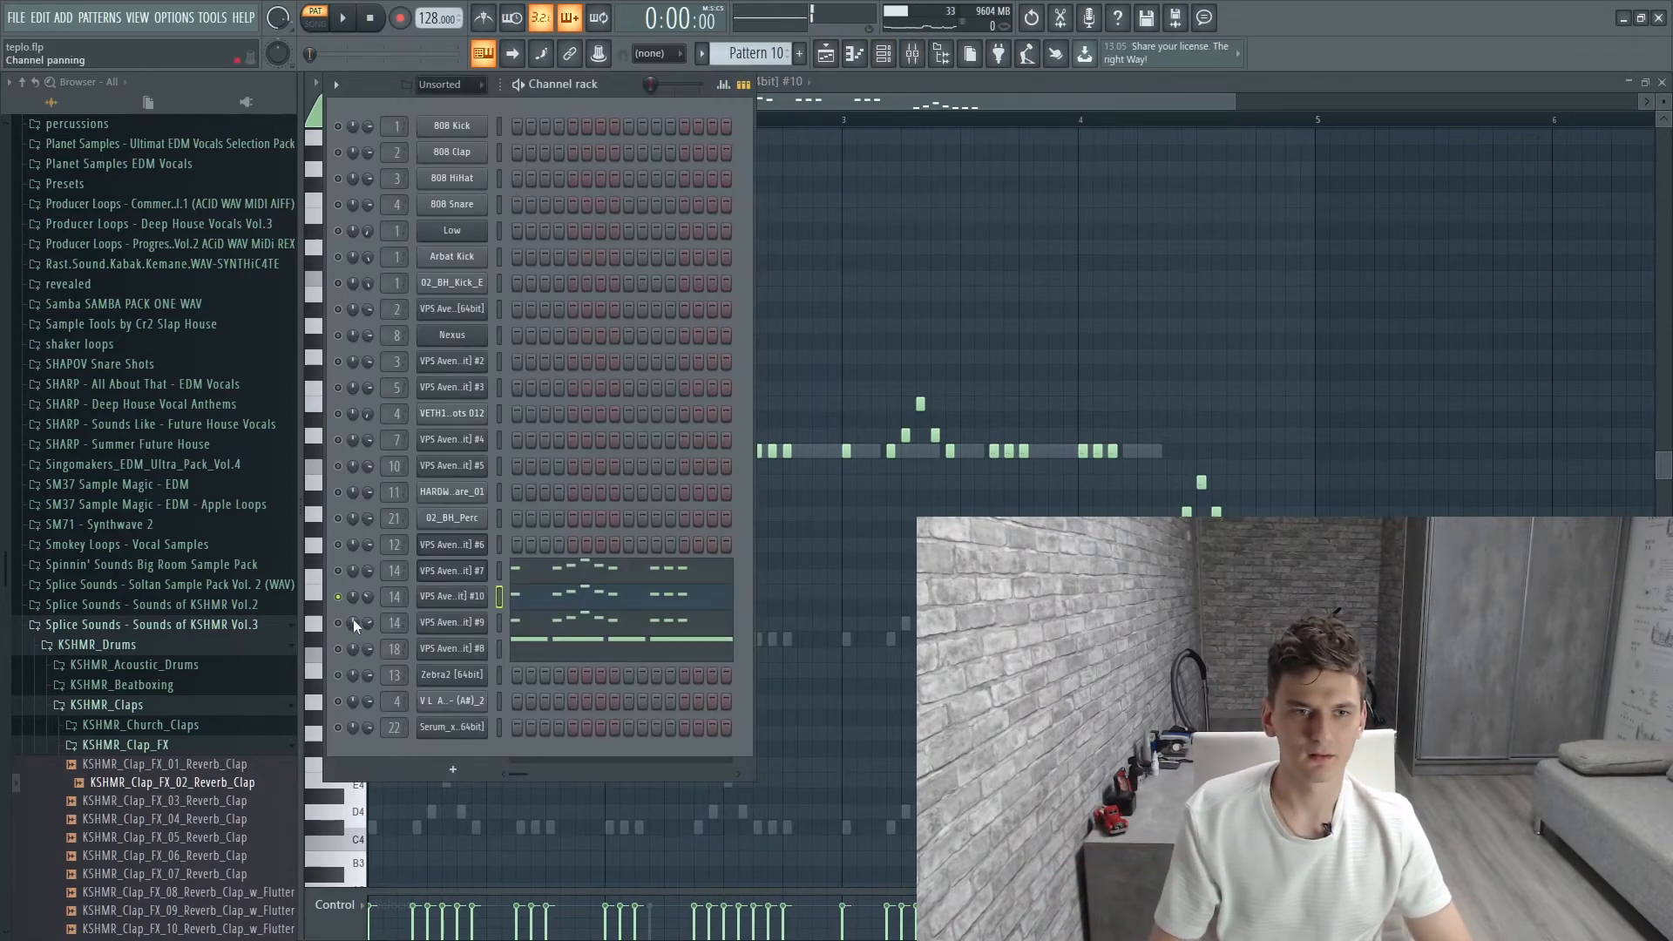
{"action": "left_click", "coordinate": [533, 629]}
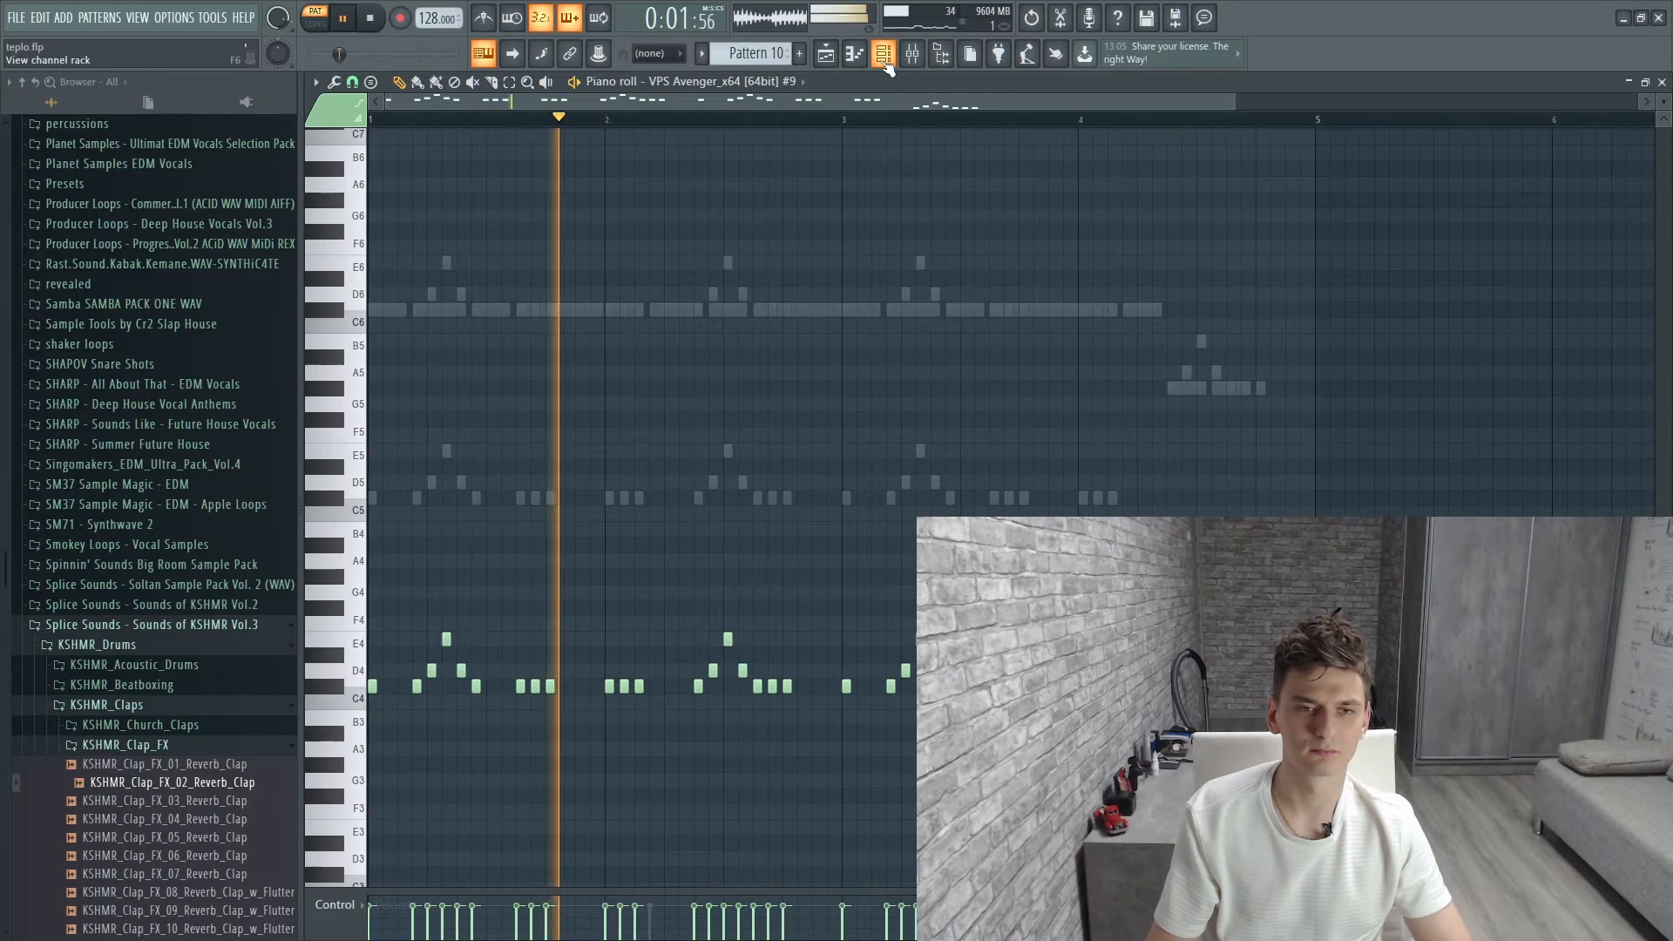
Play the VPS Avenger #7, #10 and #9 channels together and view their combined spectrum in SPAN on the Master track
{"action": "key", "text": "F6"}
{"action": "key", "text": "space"}
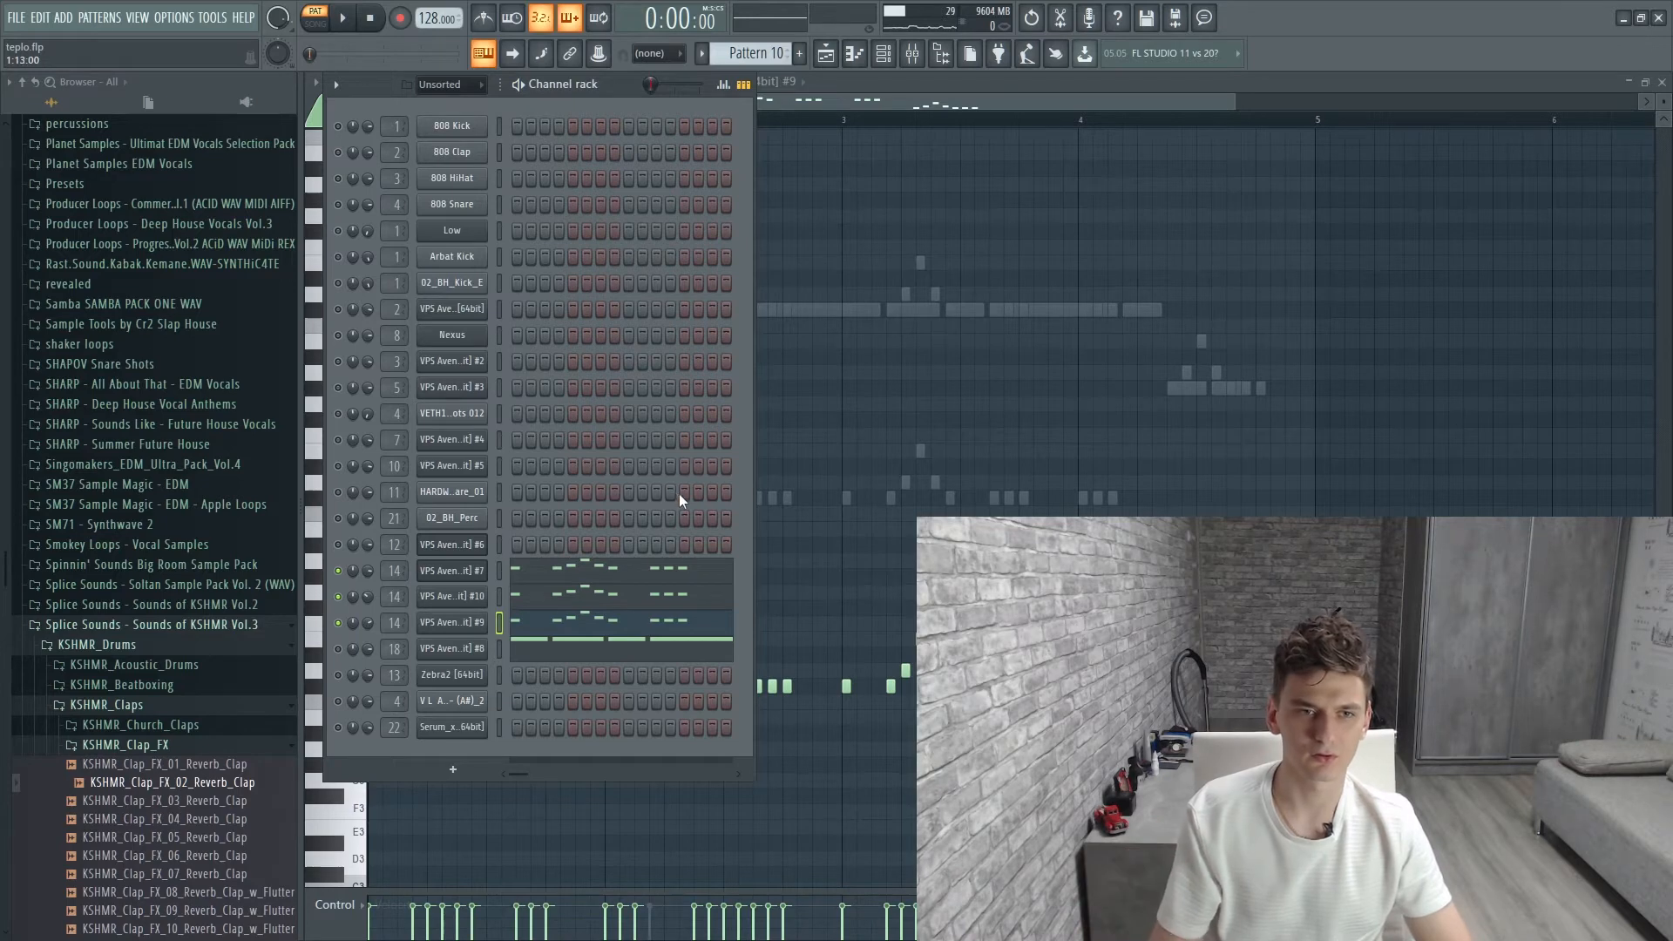
{"action": "key", "text": "space"}
{"action": "key", "text": "F9"}
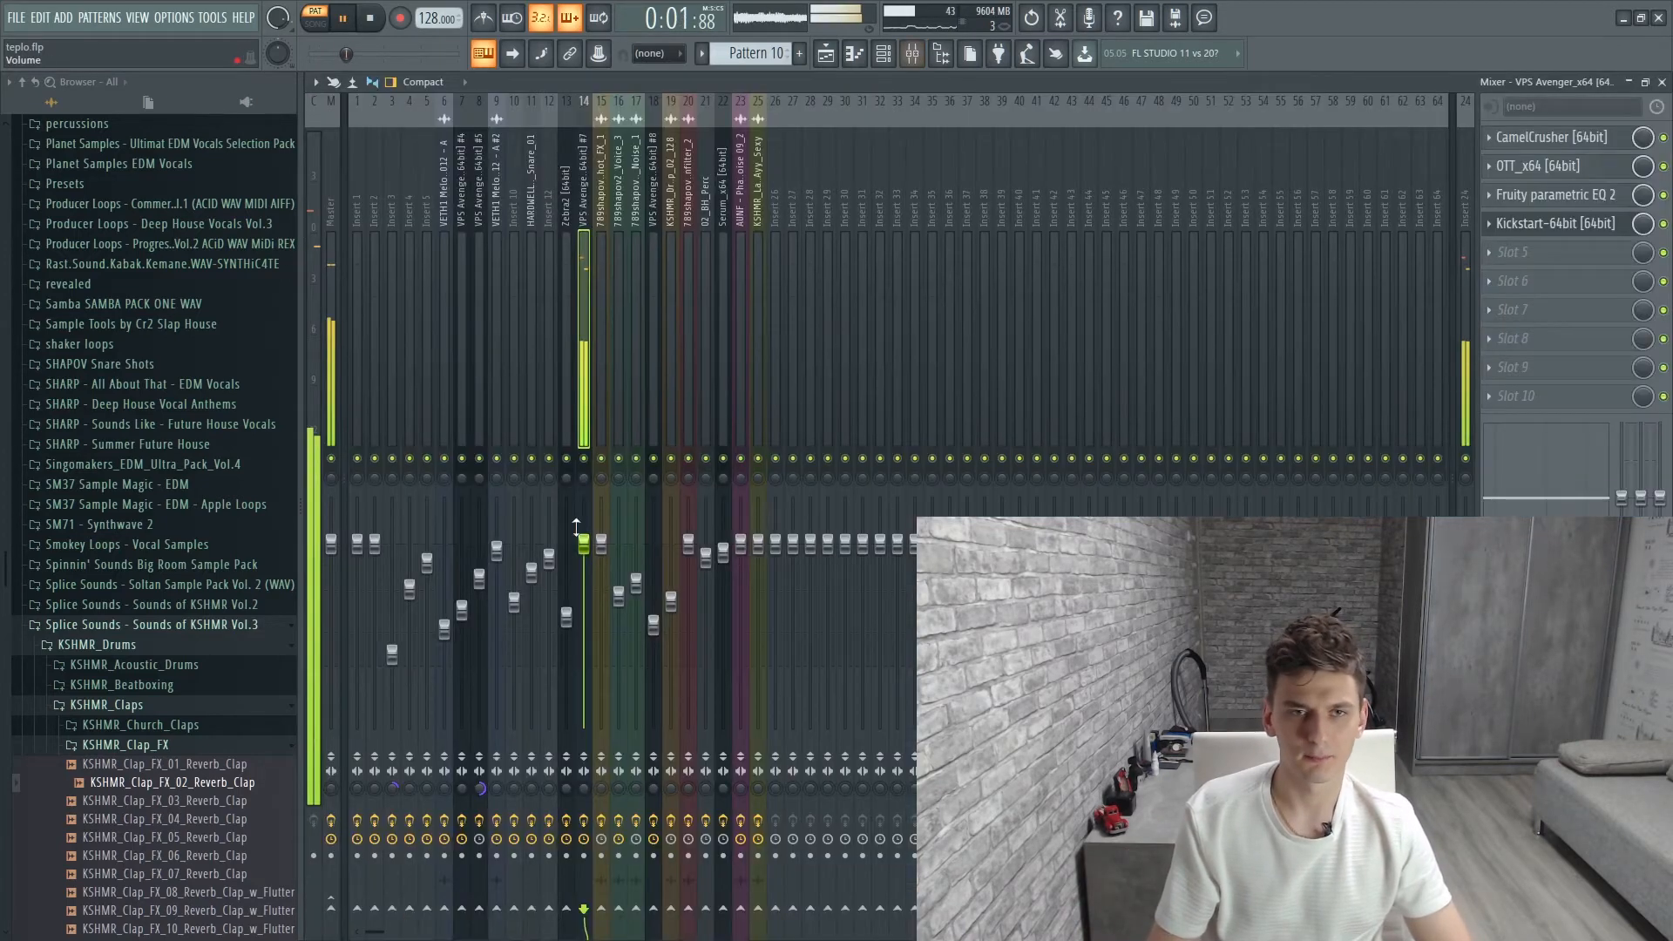
{"action": "left_click", "coordinate": [329, 389]}
{"action": "left_click", "coordinate": [1542, 397]}
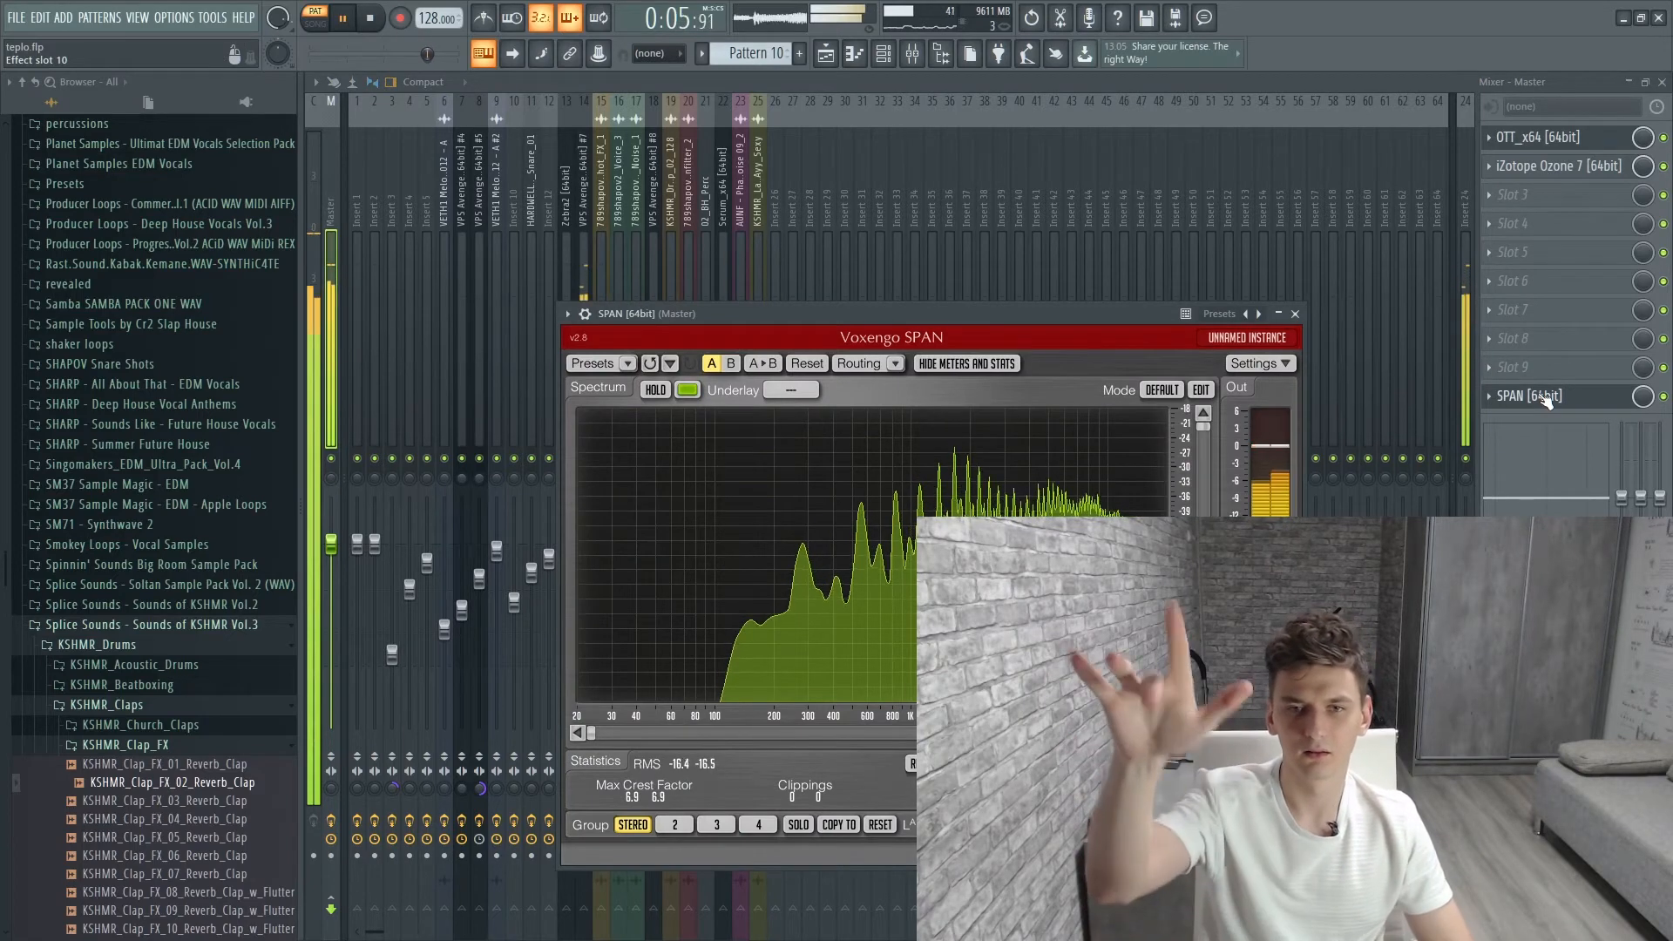
{"action": "key", "text": "space"}
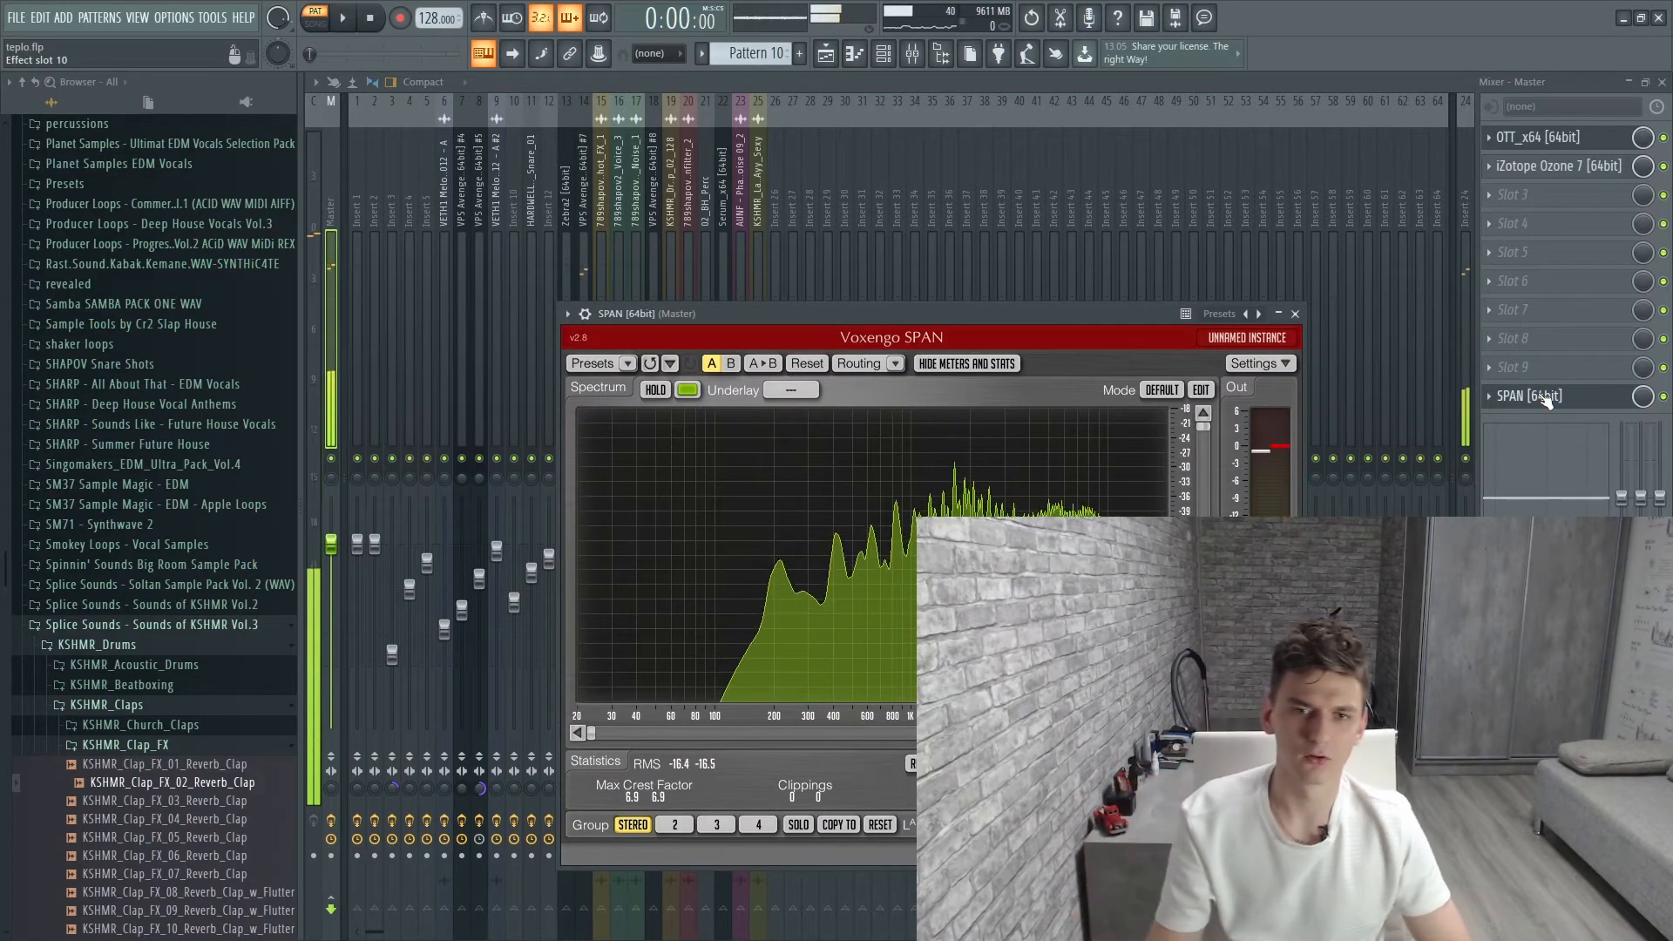
Solo the VPS Avenger #8 channel, view its Pattern 10 notes in the piano roll and play them
{"action": "key", "text": "F6"}
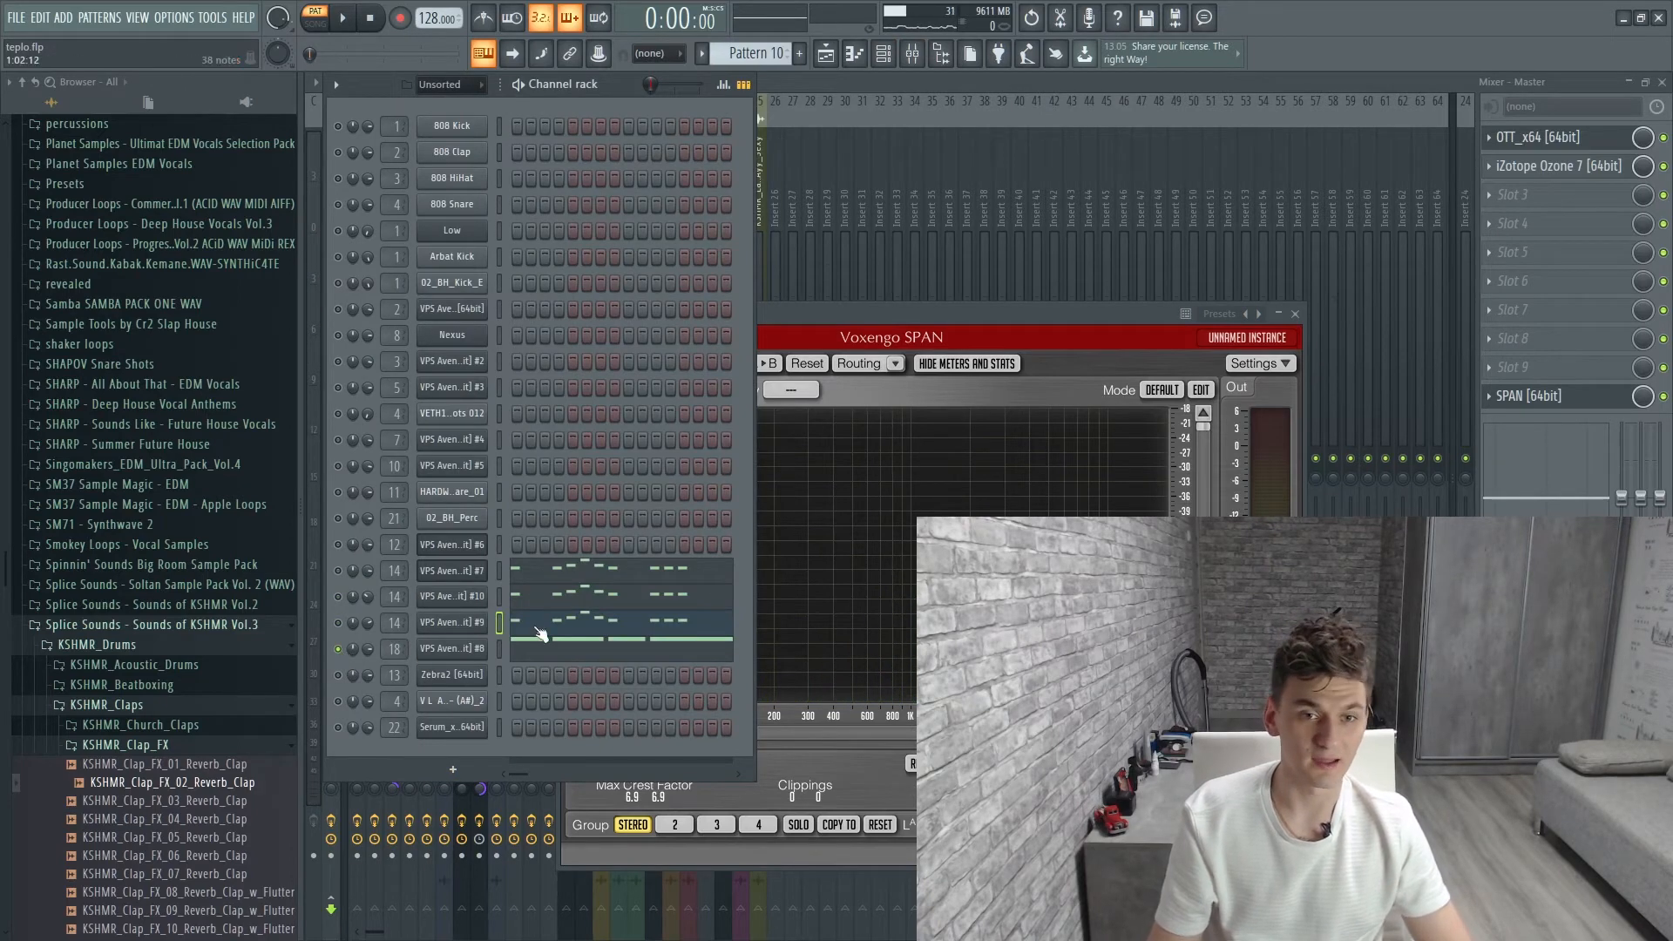
{"action": "left_click", "coordinate": [554, 656]}
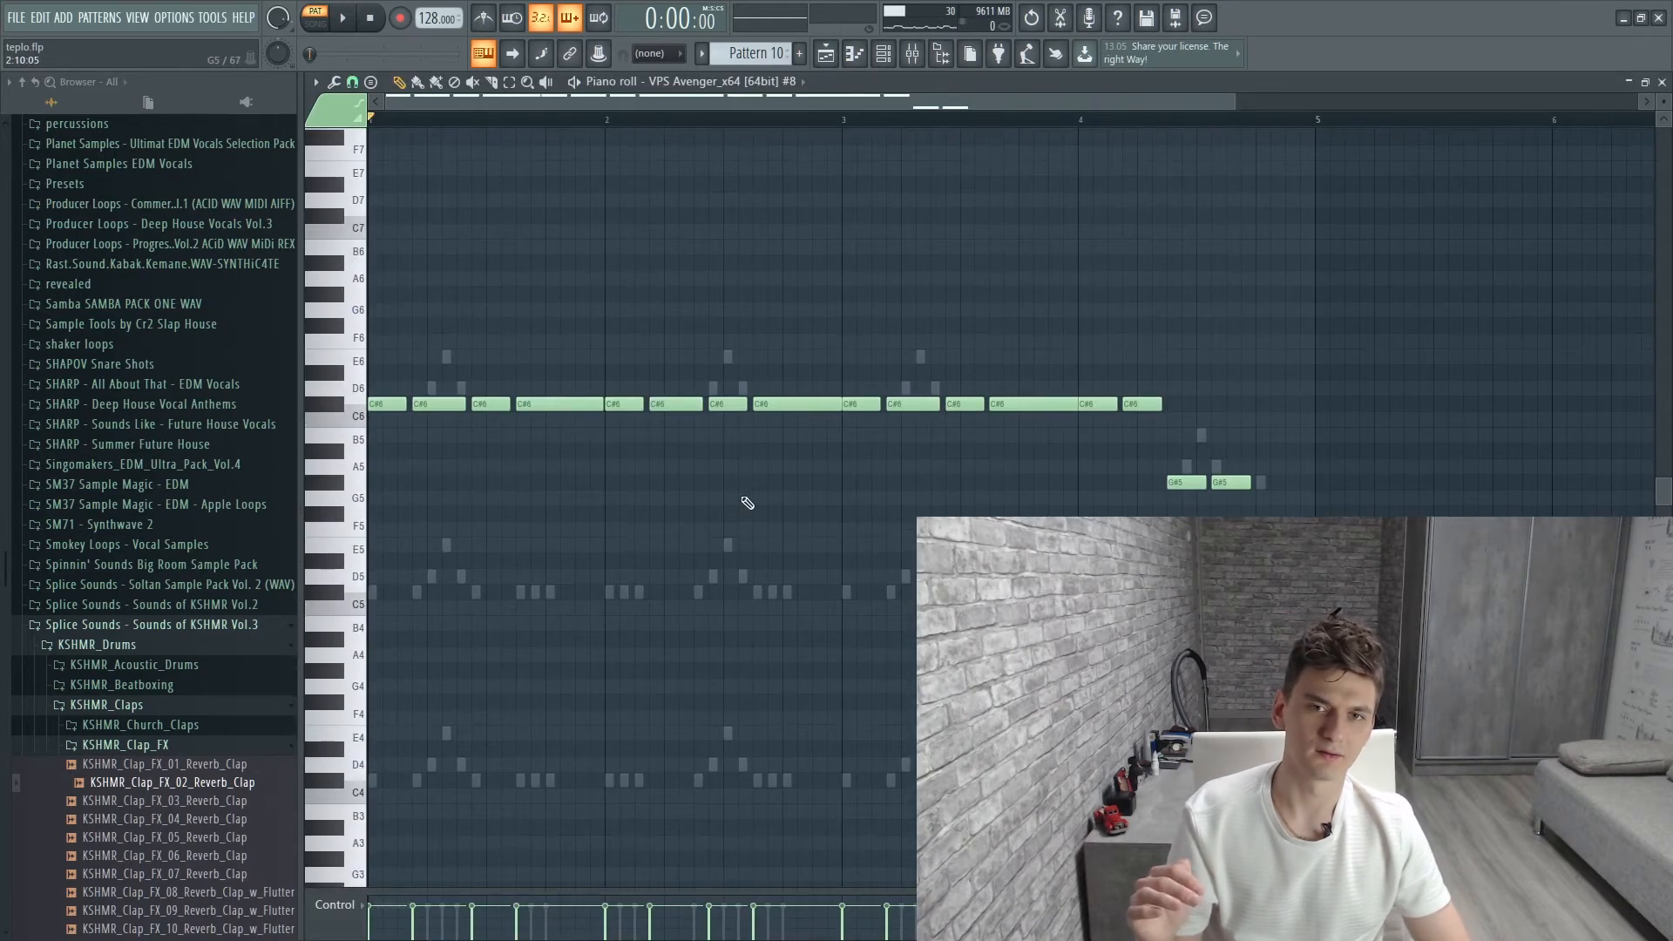
{"action": "left_click", "coordinate": [347, 19]}
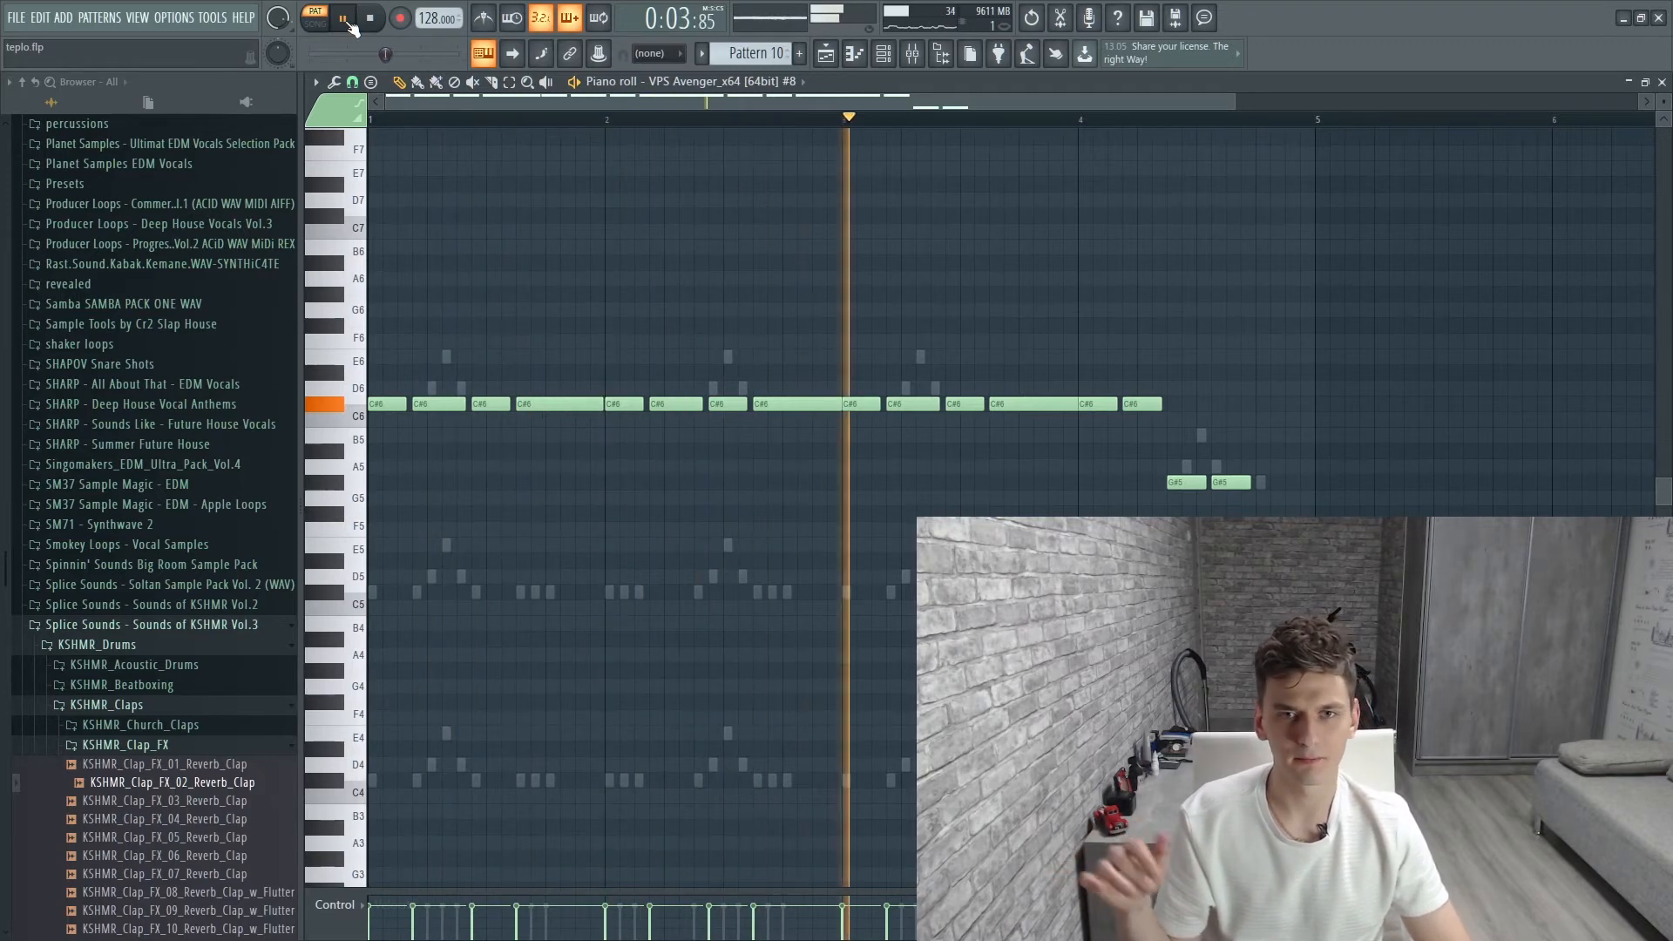
{"action": "key", "text": "space"}
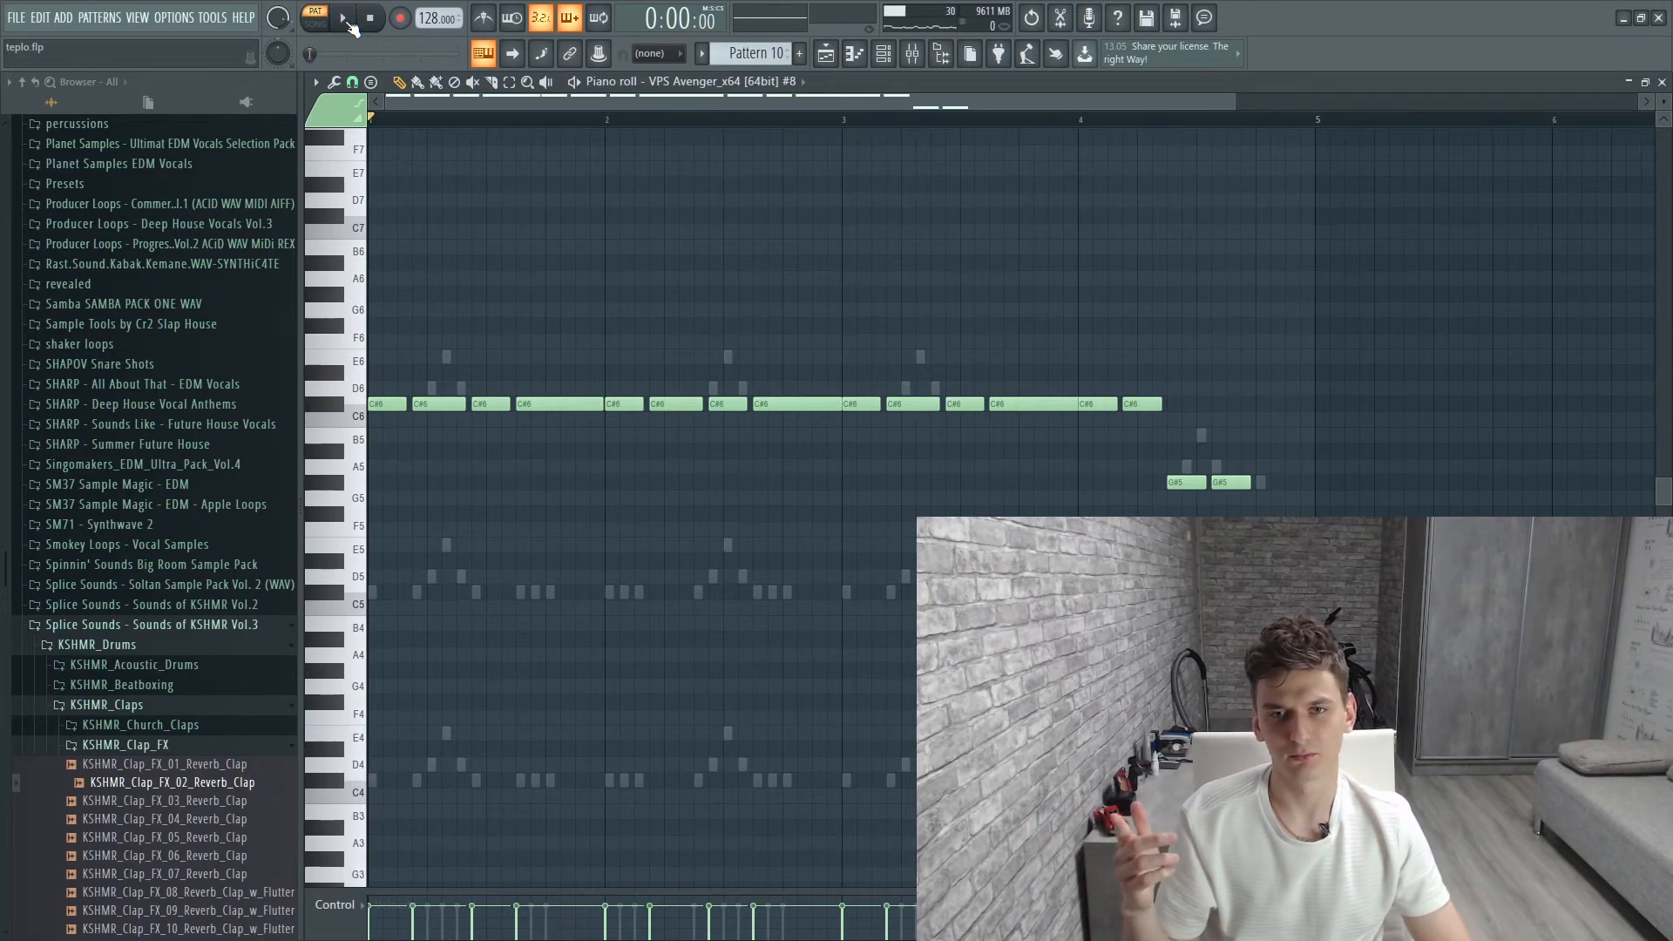
Play VPS Avenger #8 with the mixer shown and view the Fruity parametric EQ 2 and OTT settings on its insert
{"action": "left_click", "coordinate": [913, 53]}
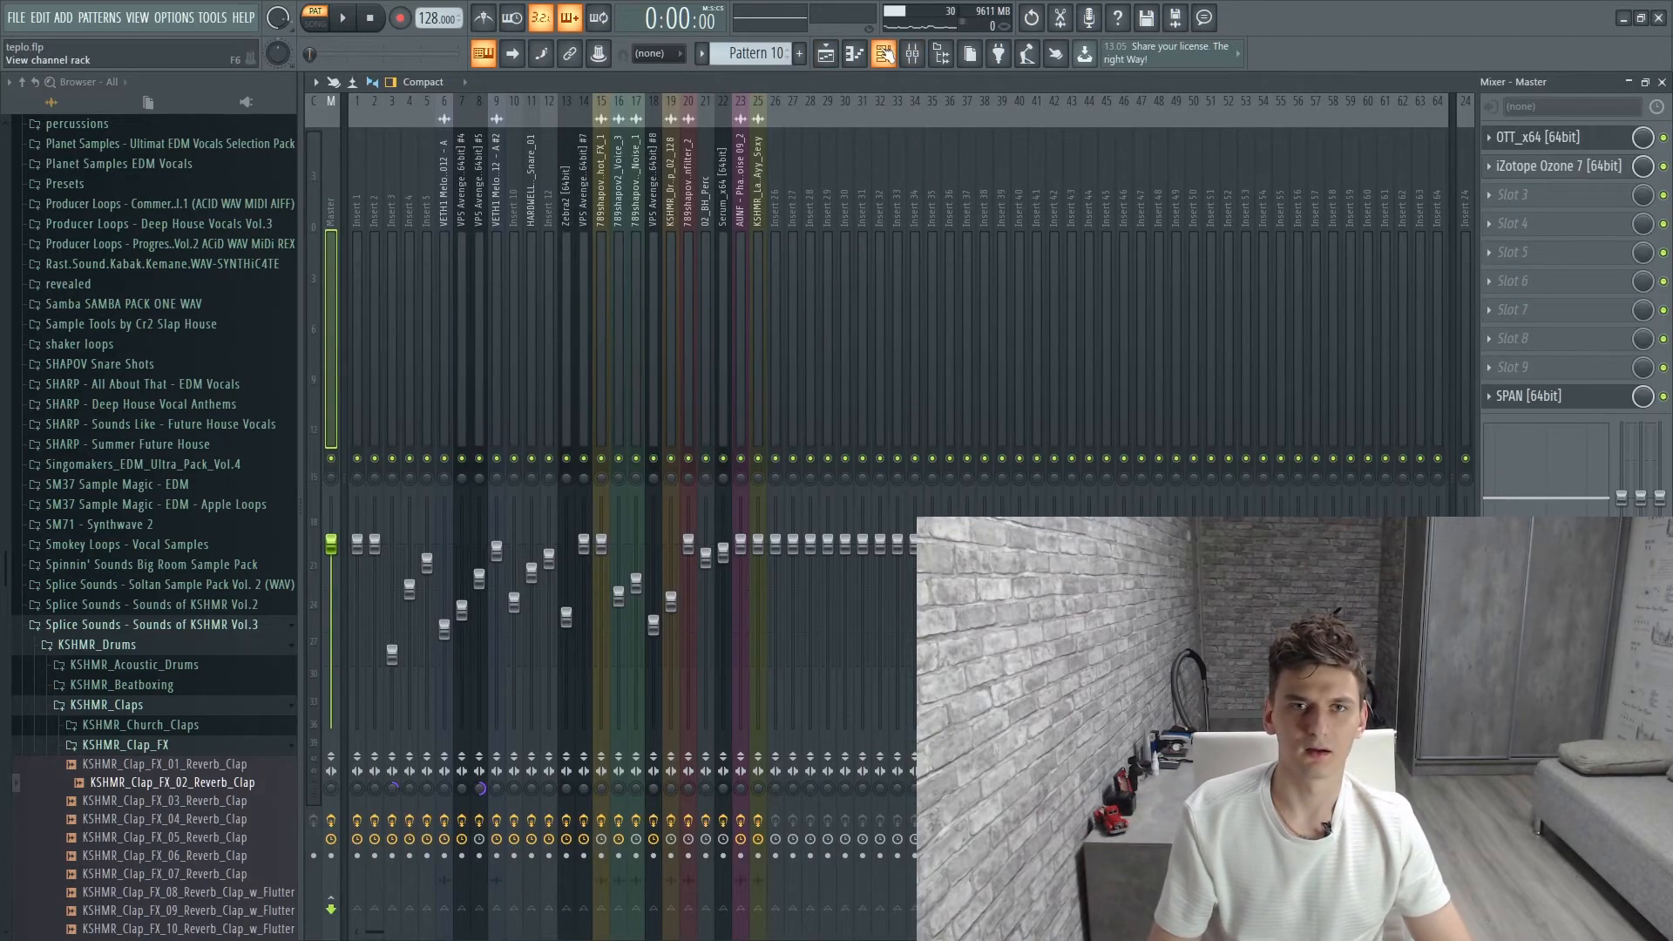
{"action": "left_click", "coordinate": [885, 54]}
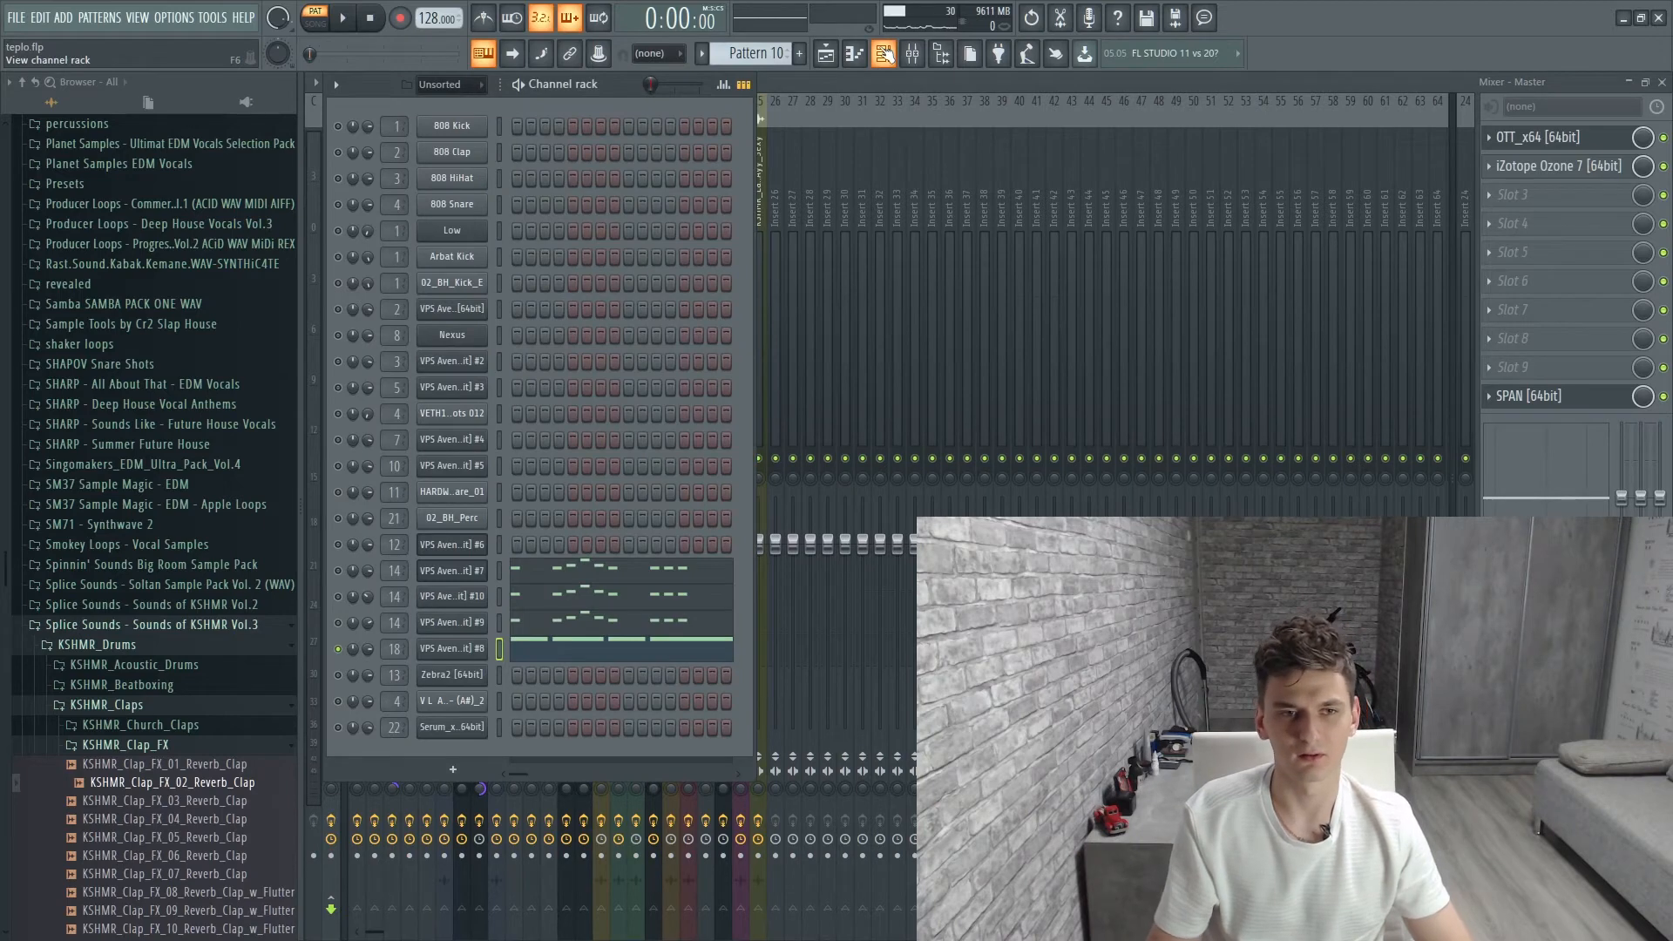
{"action": "left_click", "coordinate": [823, 80]}
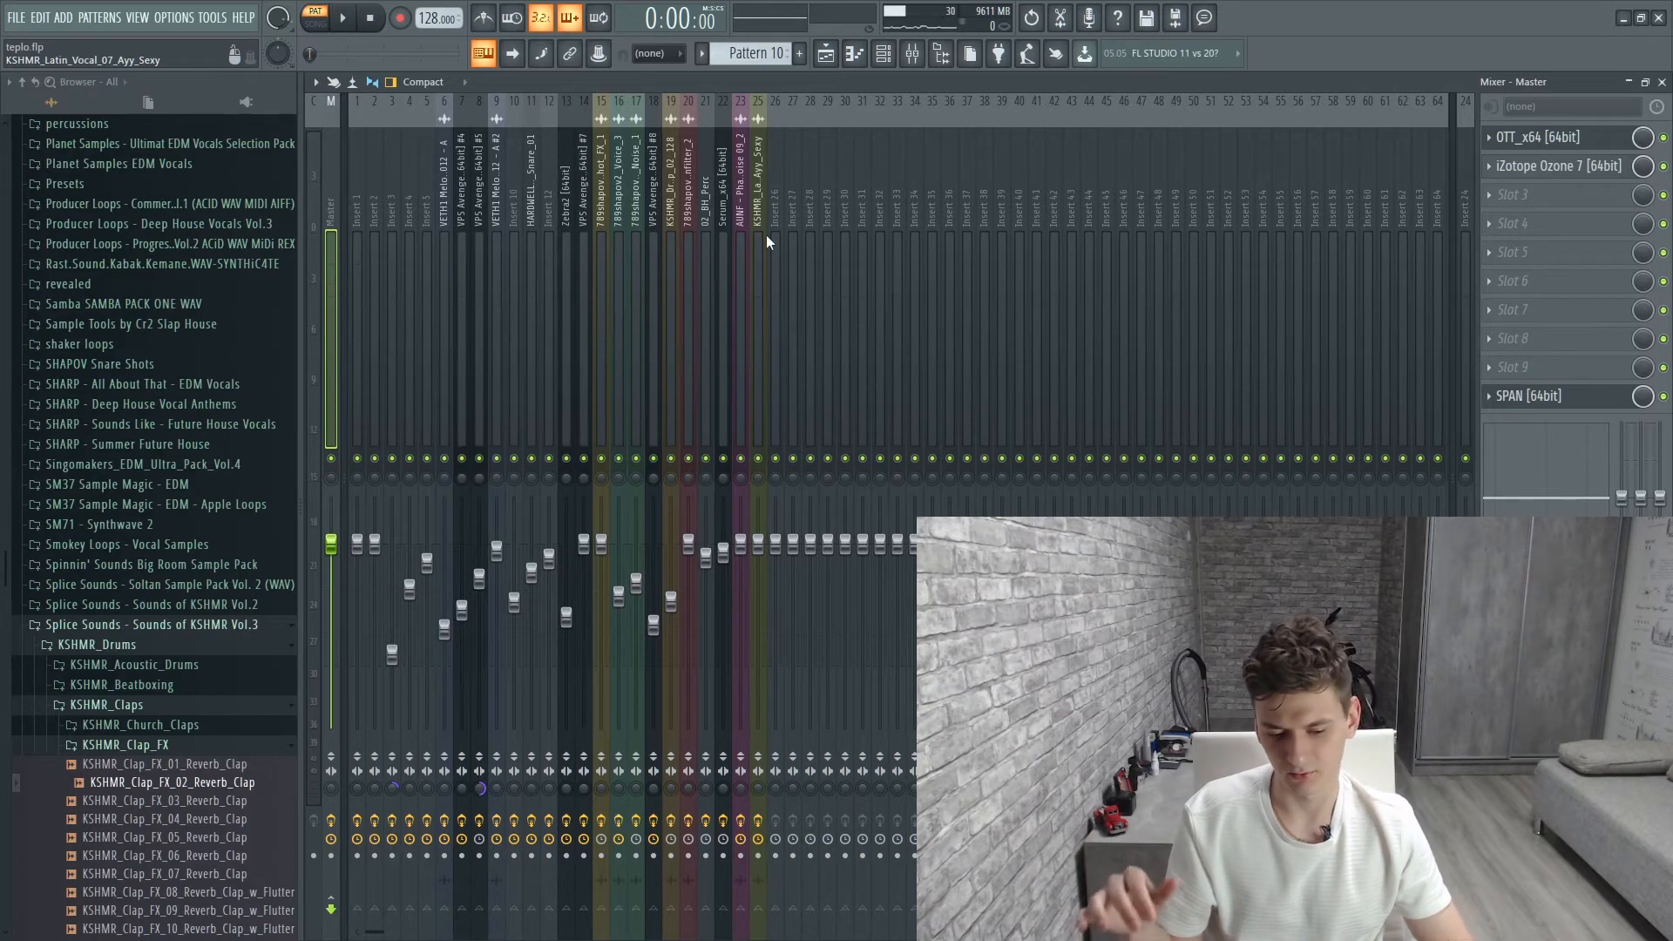
{"action": "key", "text": "space"}
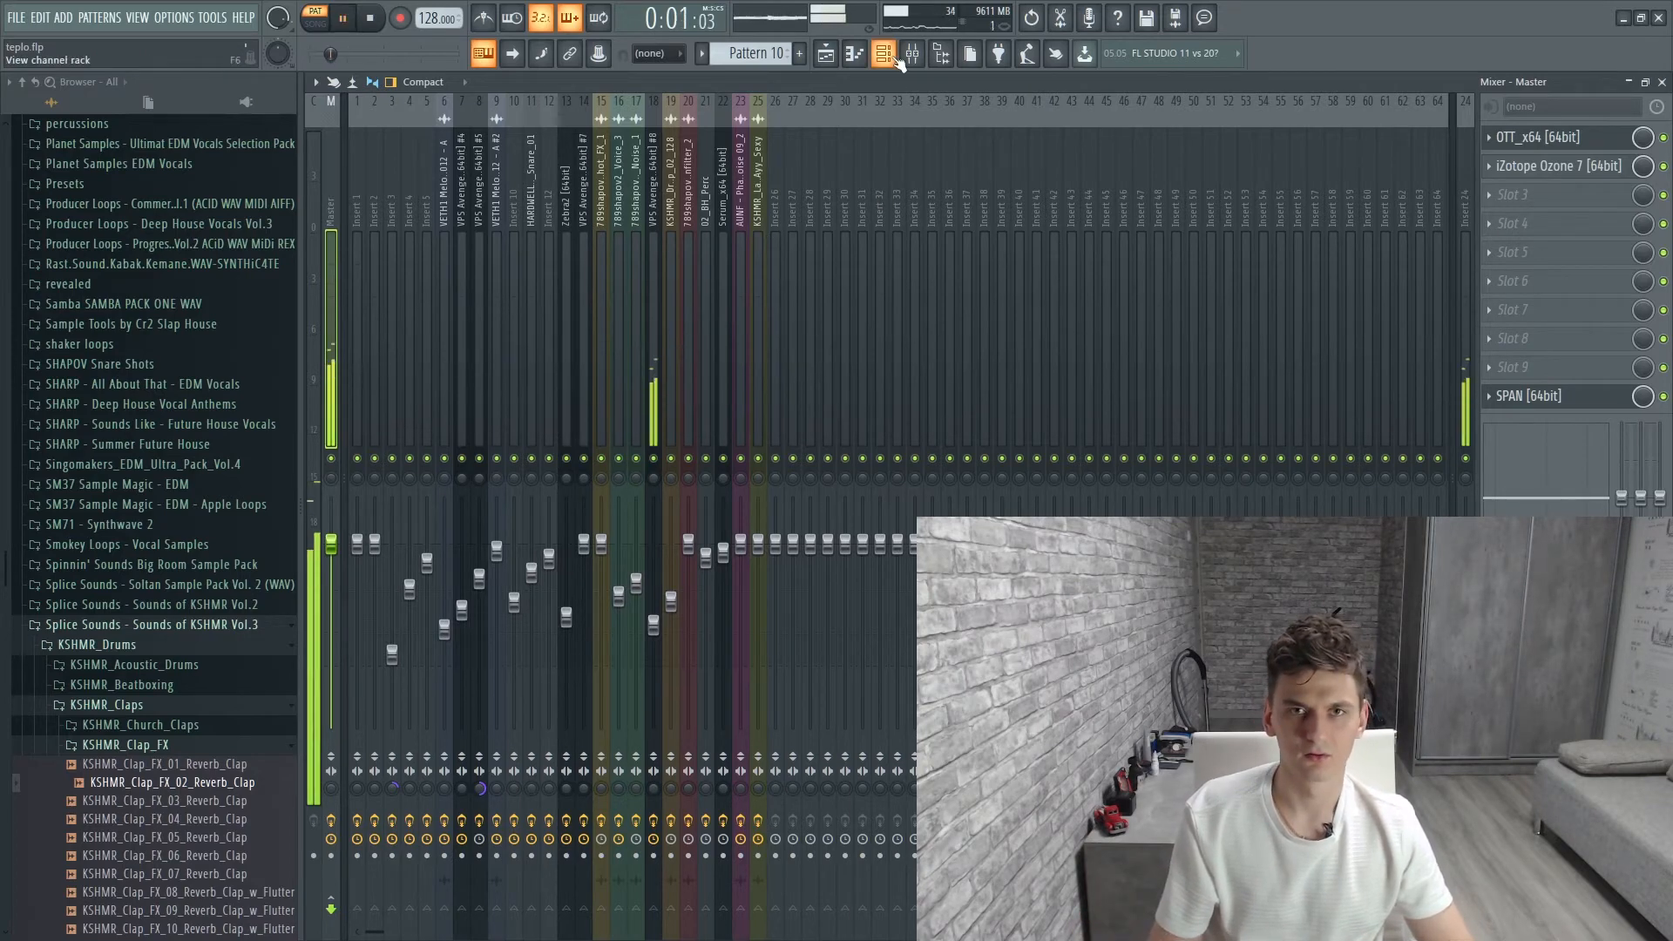
{"action": "left_click", "coordinate": [654, 373]}
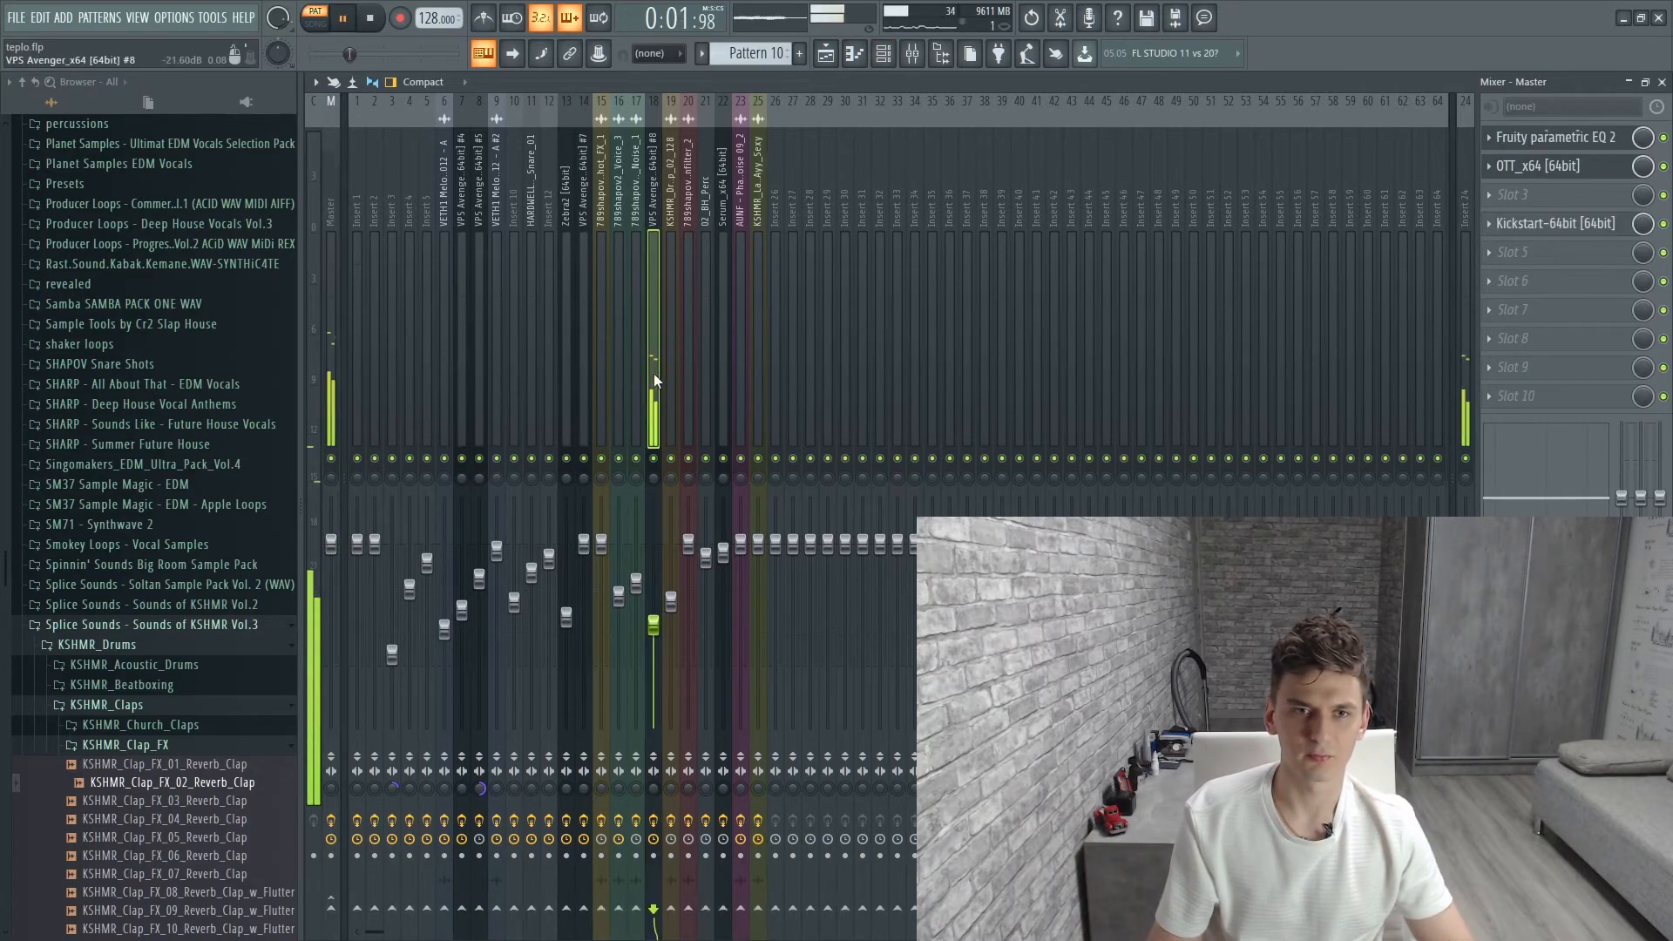
{"action": "left_click", "coordinate": [1575, 139]}
{"action": "left_click", "coordinate": [1576, 139]}
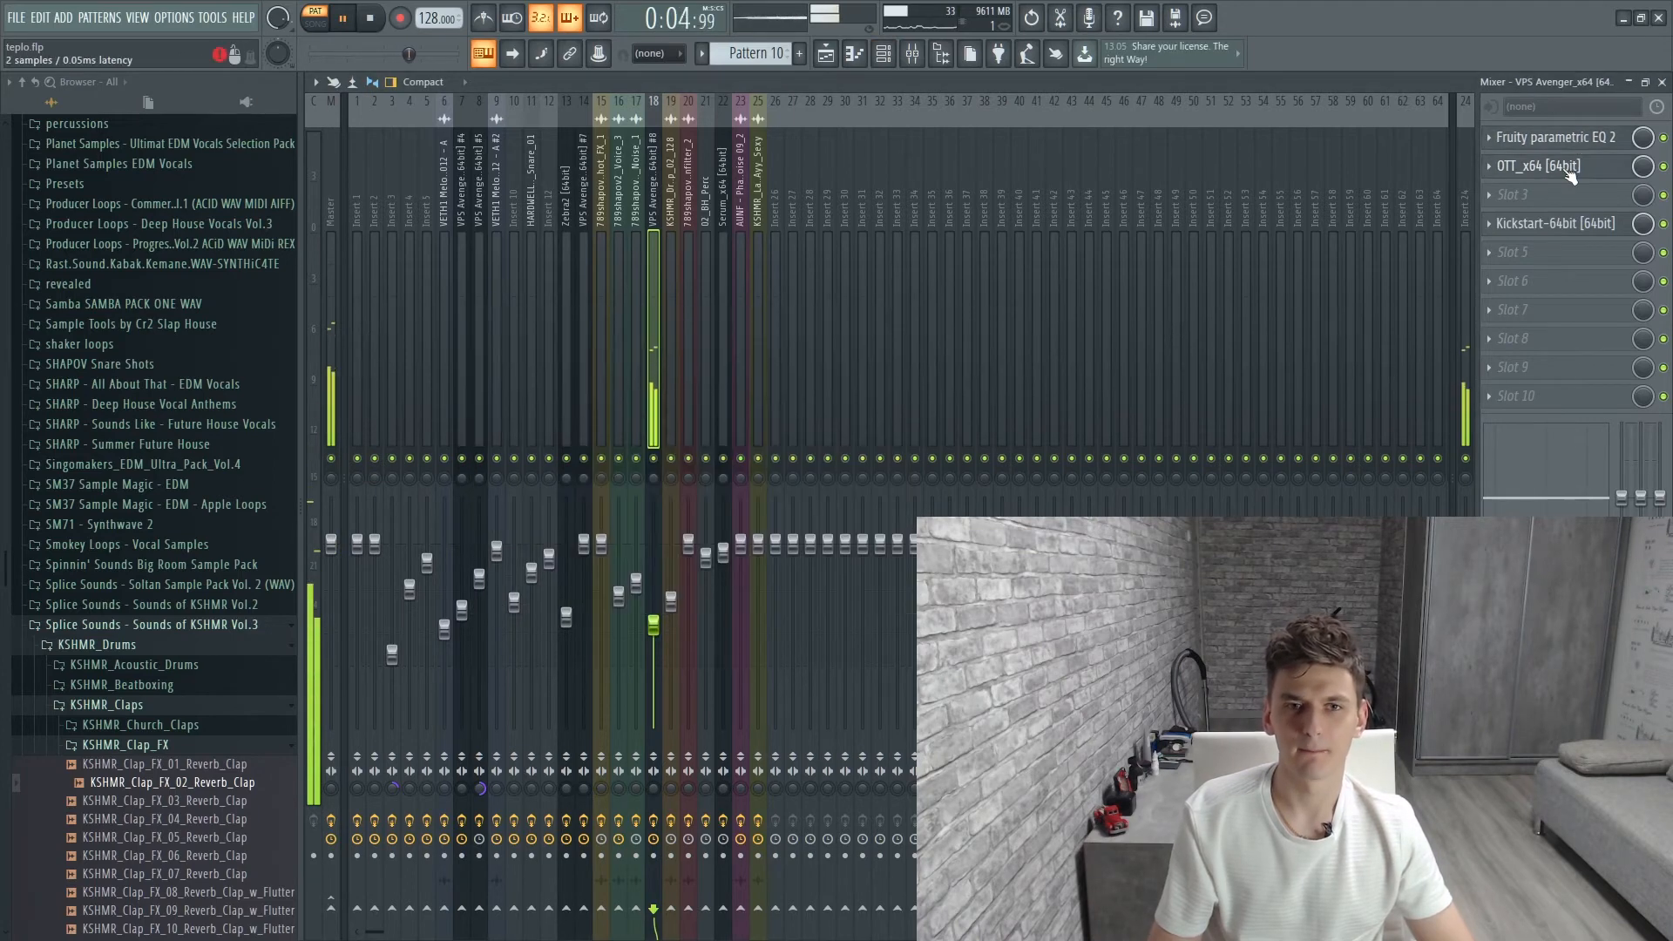
{"action": "left_click", "coordinate": [1551, 165]}
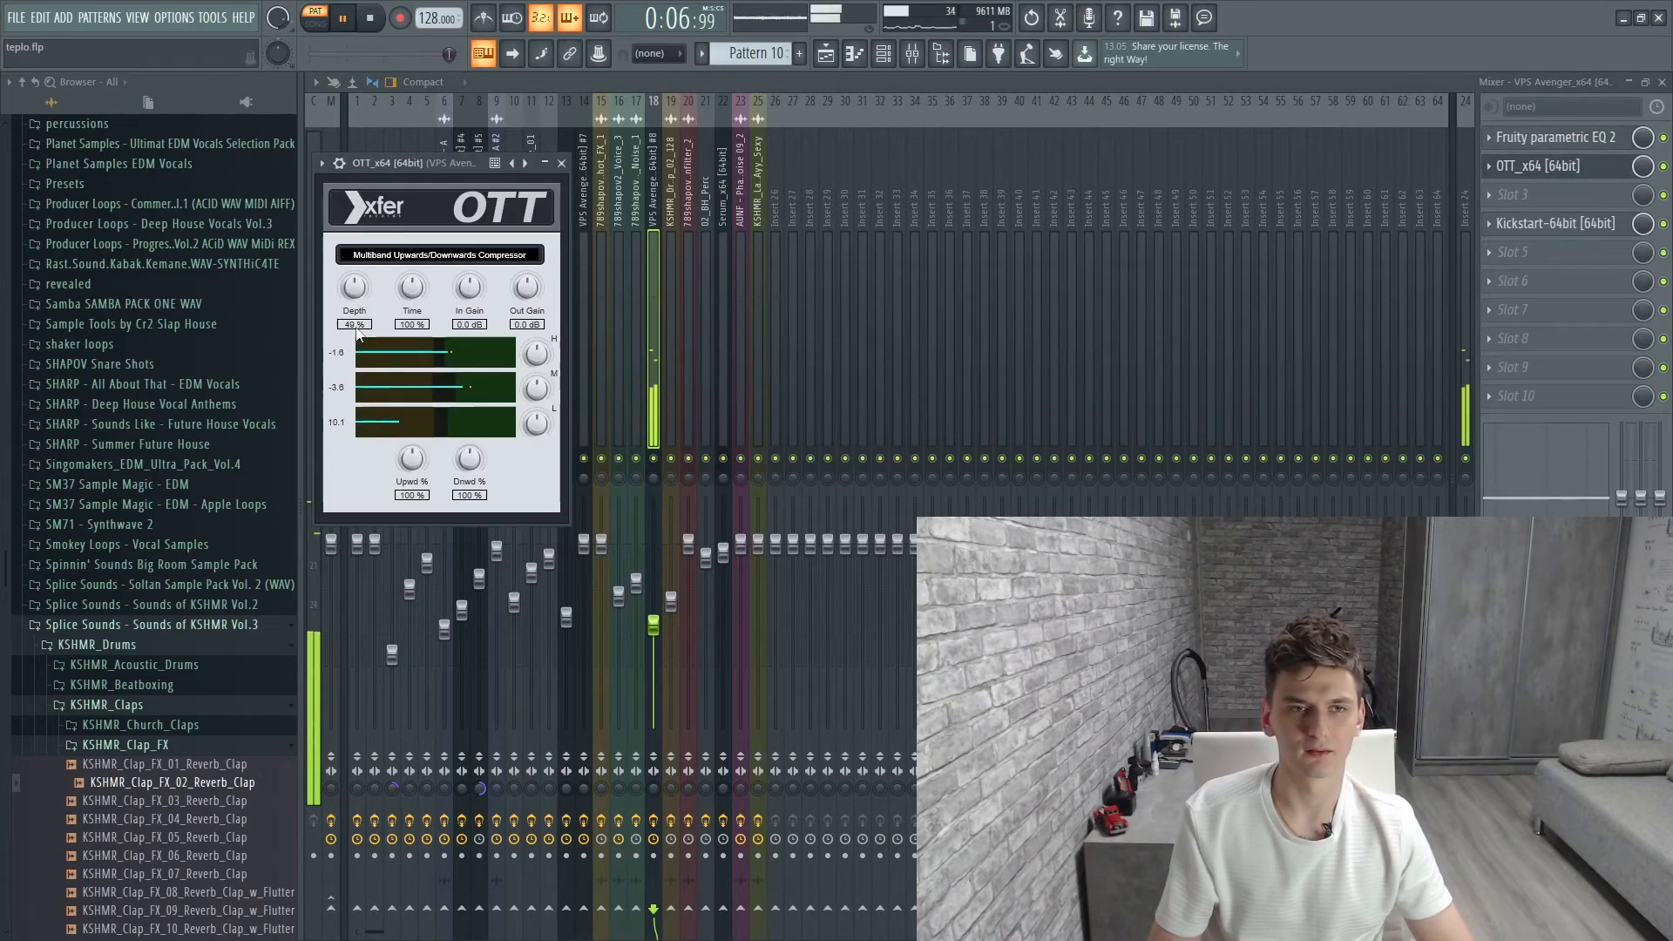
{"action": "key", "text": "space"}
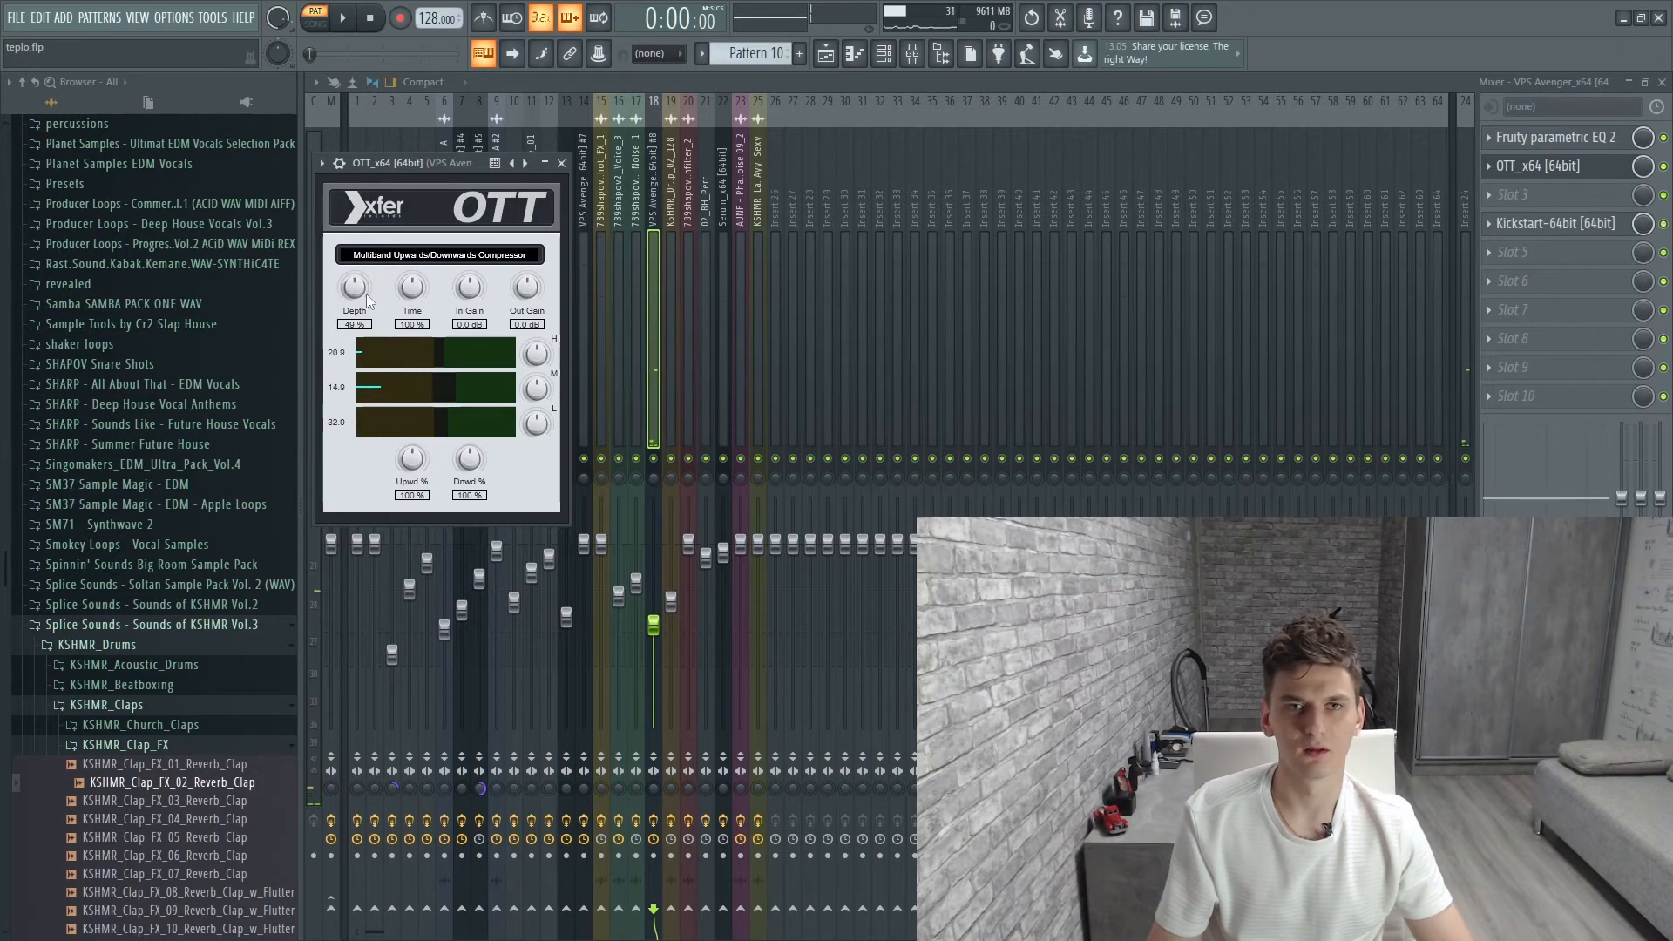
{"action": "key", "text": "space"}
{"action": "left_click", "coordinate": [885, 61]}
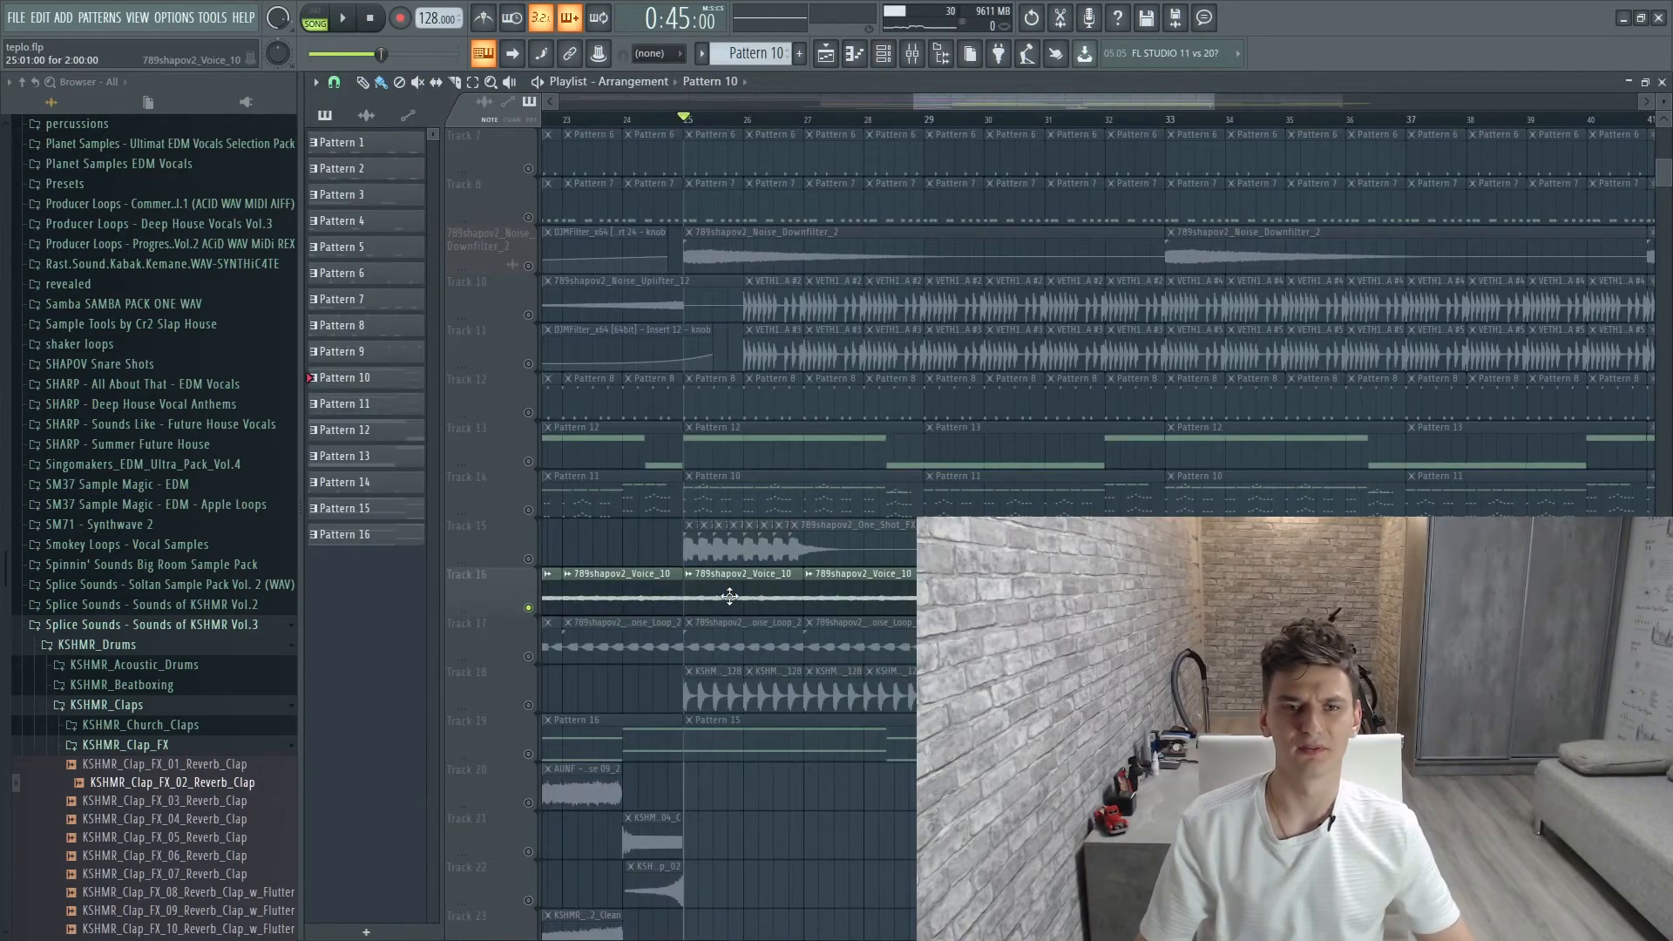
Play the 789shapov2_Voice_10 clip on Track 16 from bar 25 and view its sample settings
{"action": "key", "text": "space"}
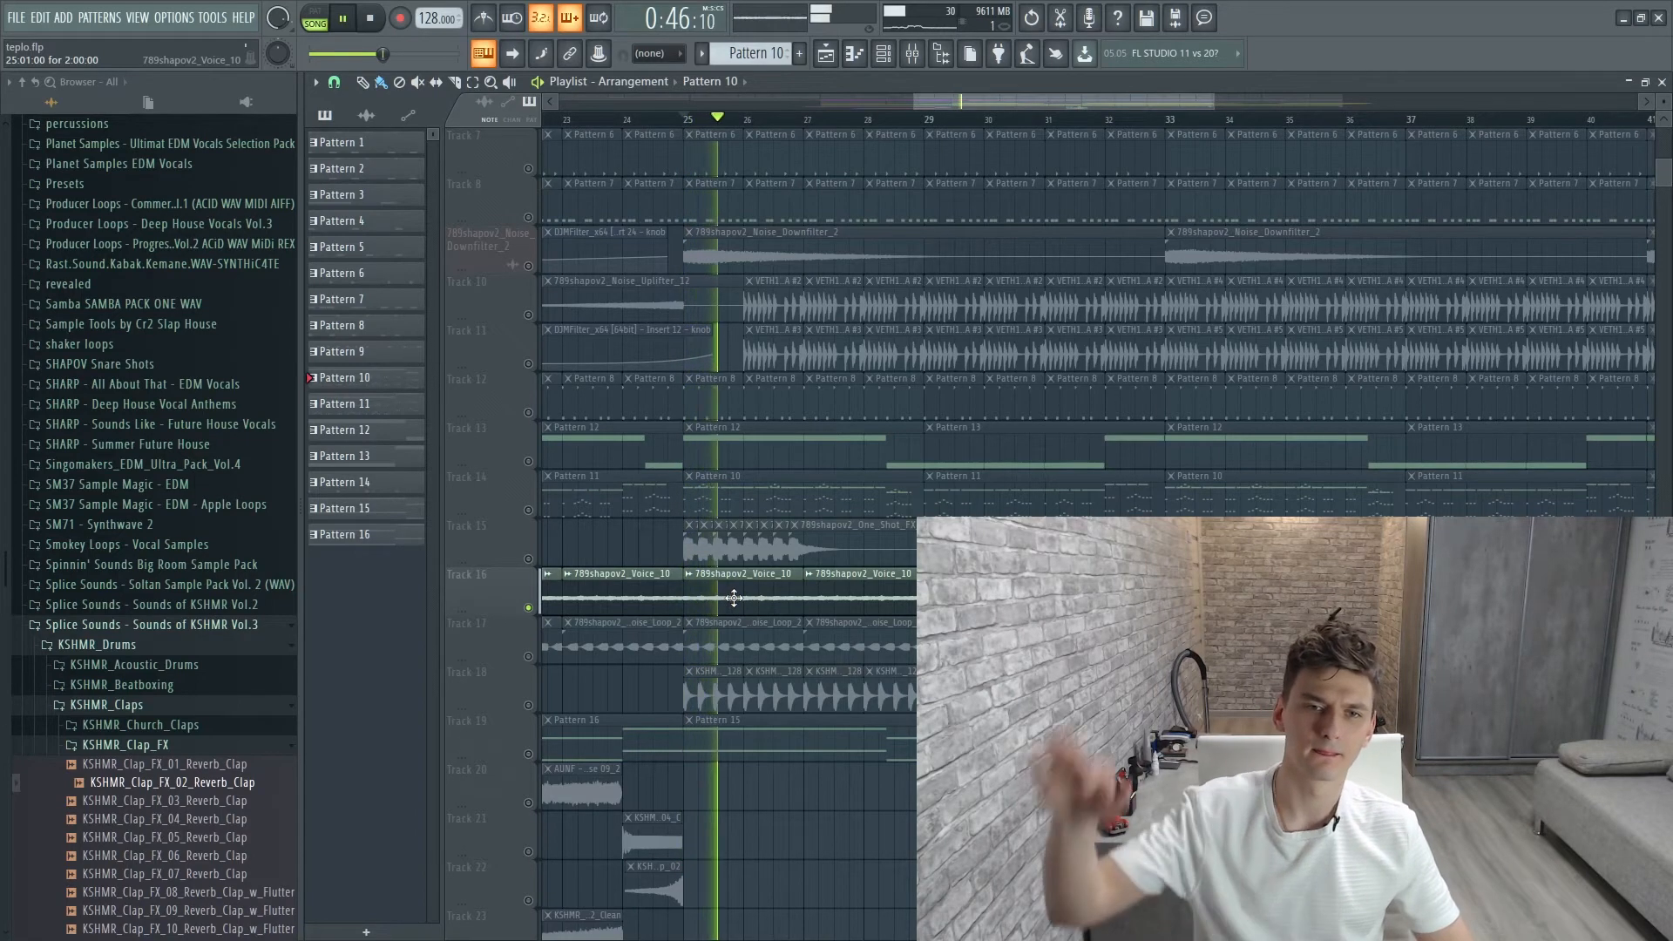
{"action": "key", "text": "space"}
{"action": "double_click", "coordinate": [734, 598]}
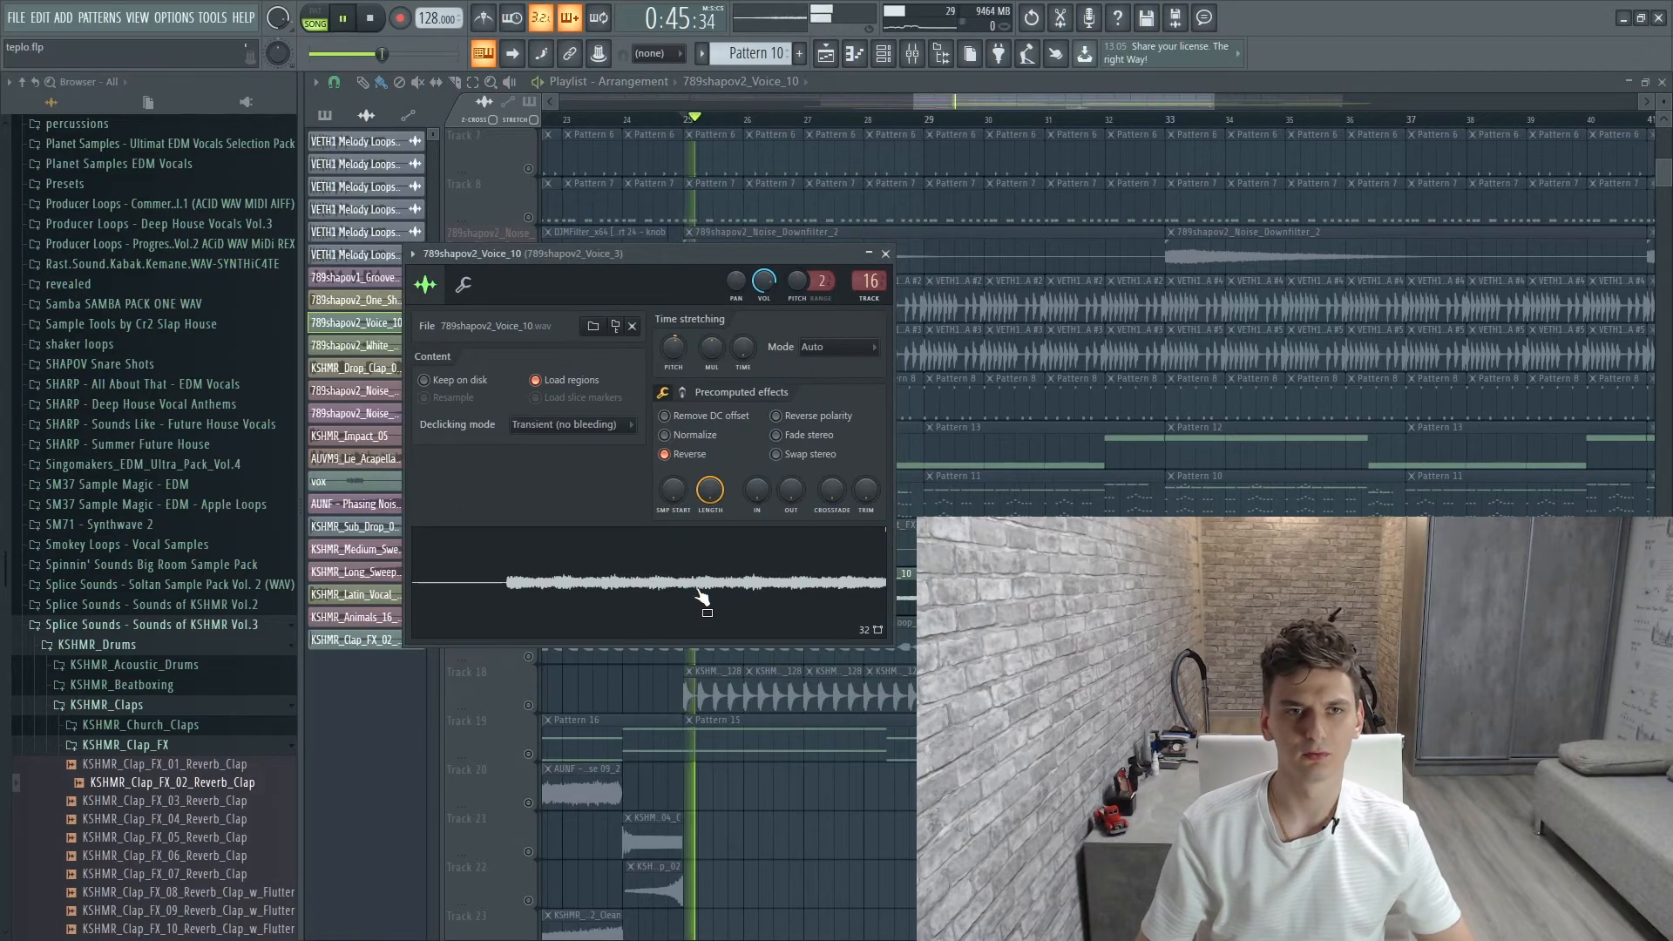
{"action": "left_click", "coordinate": [885, 254]}
Solo Track 17 and play its 789shapov2_White_Noise_Loop_2 clips from bar 25
{"action": "scroll", "coordinate": [847, 655], "scroll_direction": "down", "scroll_amount": 1}
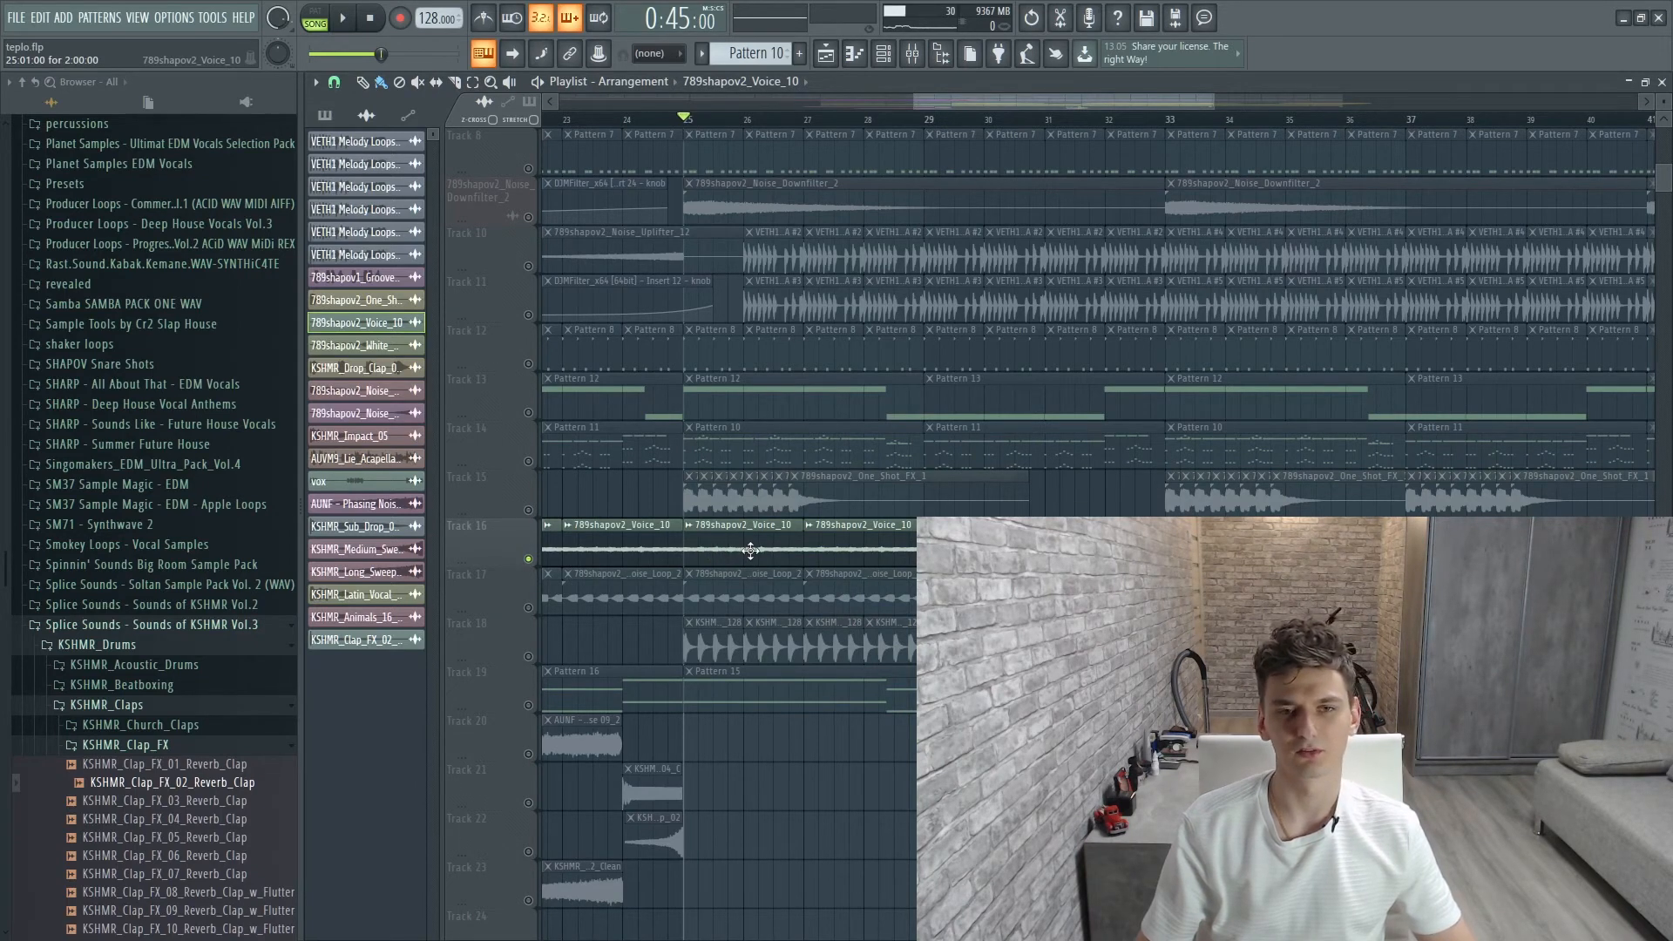
{"action": "left_click", "coordinate": [529, 607], "text": "ctrl"}
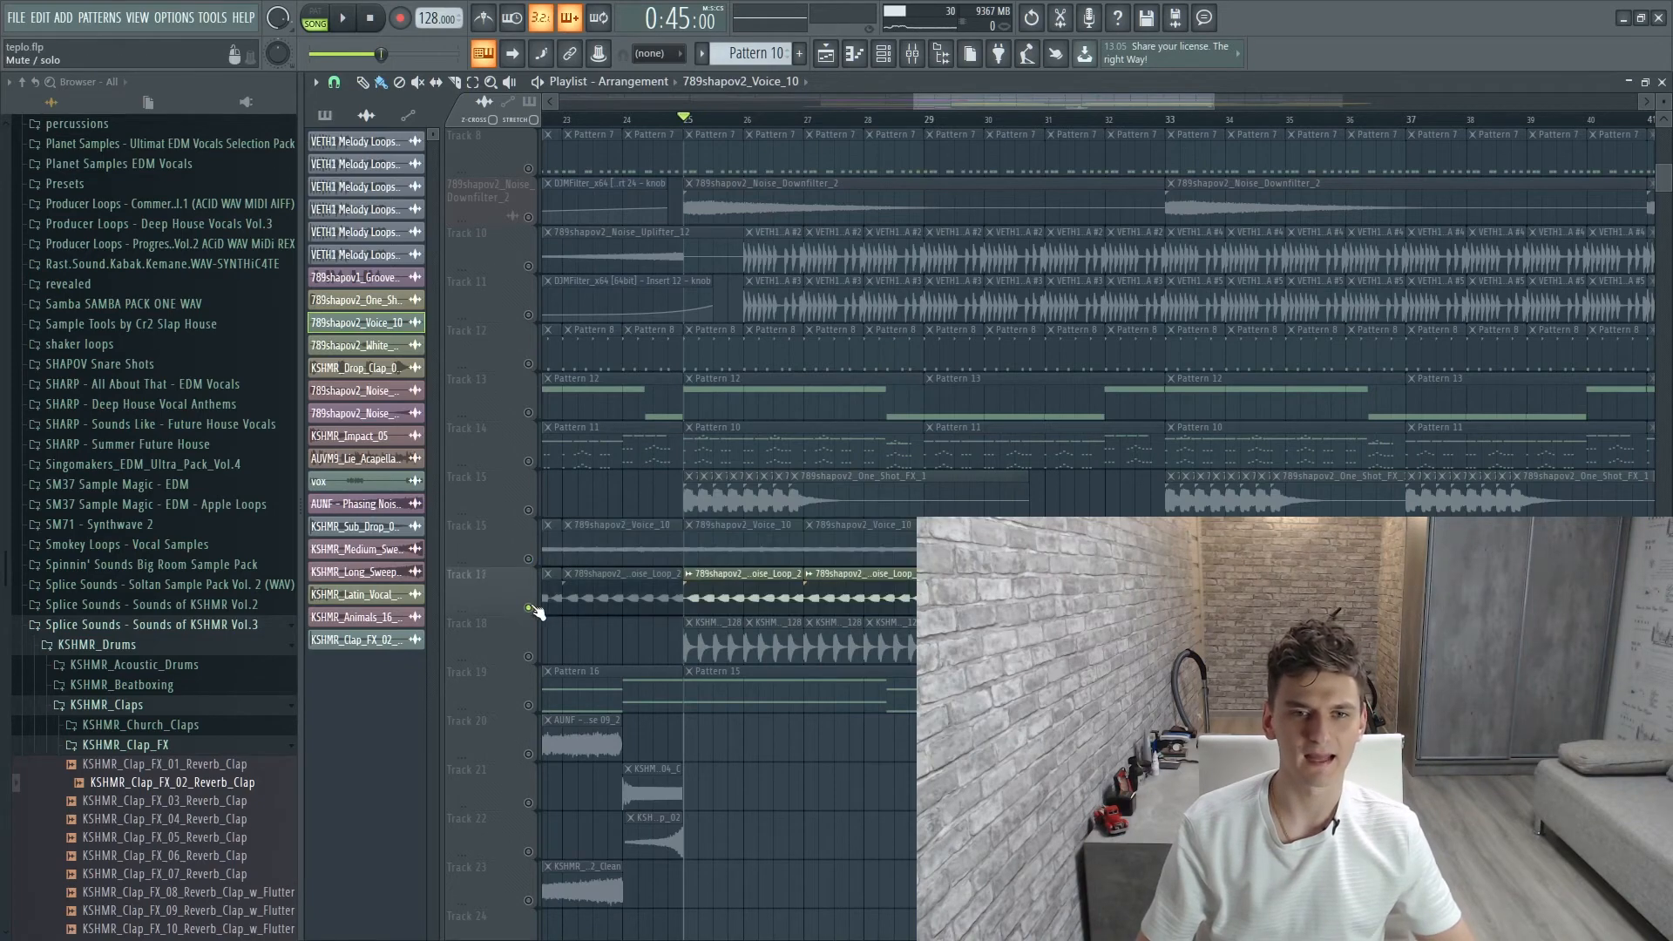
{"action": "key", "text": "space"}
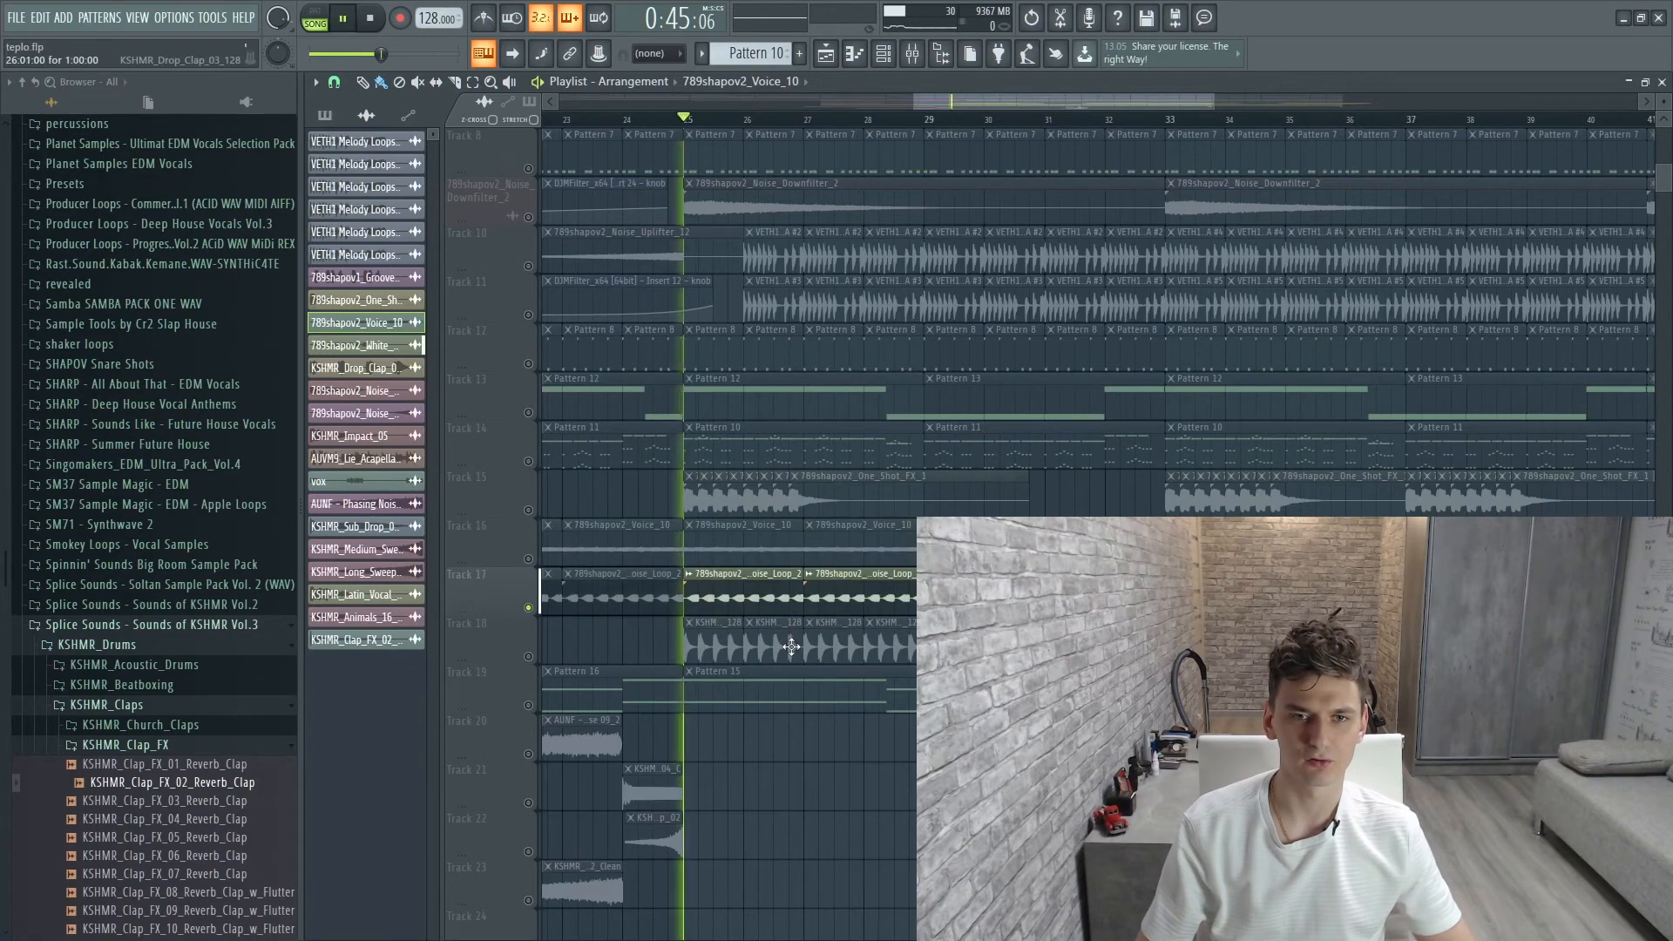
{"action": "scroll", "coordinate": [655, 397], "scroll_direction": "up", "scroll_amount": 7}
{"action": "key", "text": "space"}
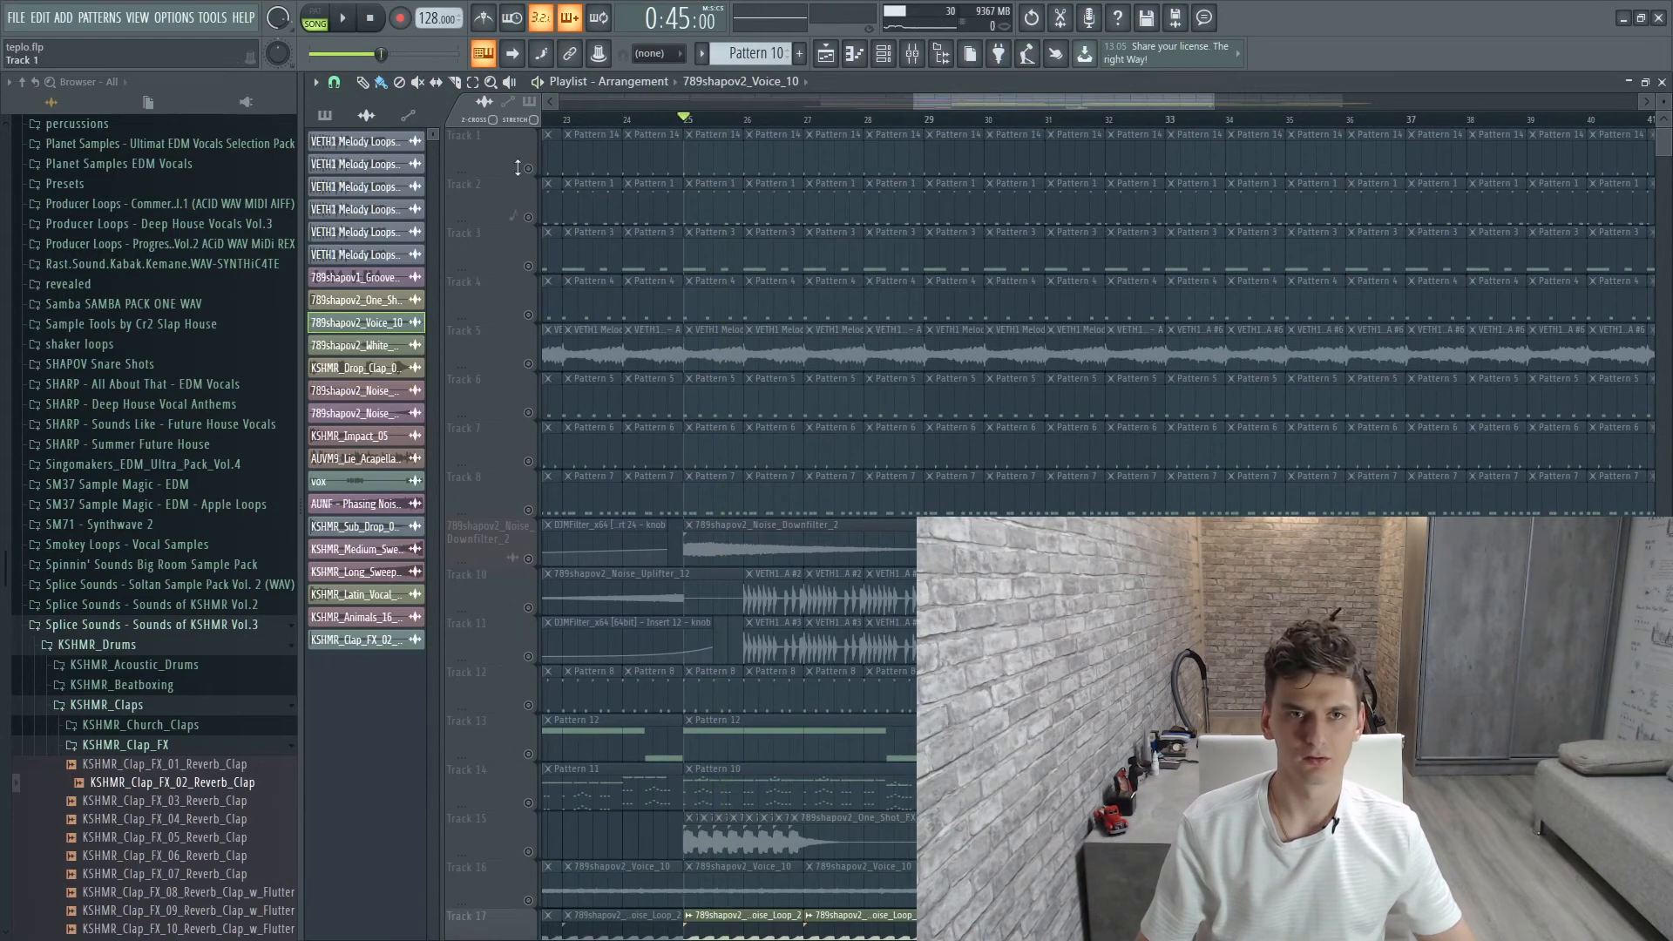
Unmute Track 2 and the Pattern 6 track (Track 7), and play them together with the white noise loop
{"action": "left_click", "coordinate": [528, 216]}
{"action": "scroll", "coordinate": [907, 353], "scroll_direction": "down", "scroll_amount": 1}
{"action": "scroll", "coordinate": [907, 353], "scroll_direction": "down", "scroll_amount": 4}
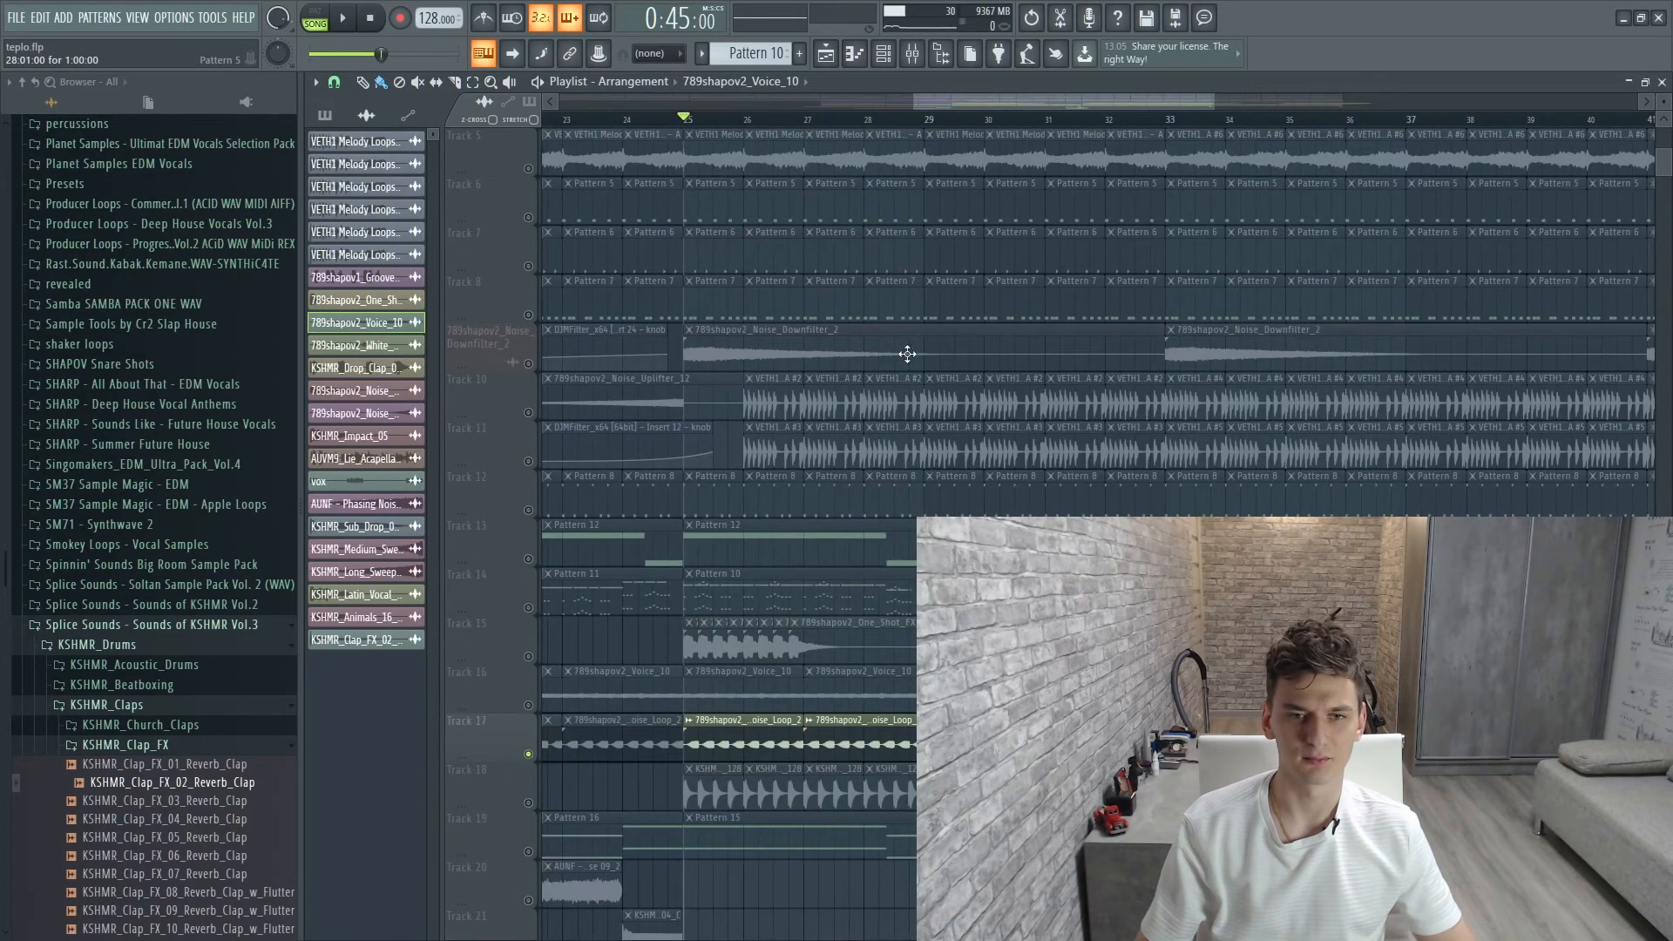
{"action": "key", "text": "space"}
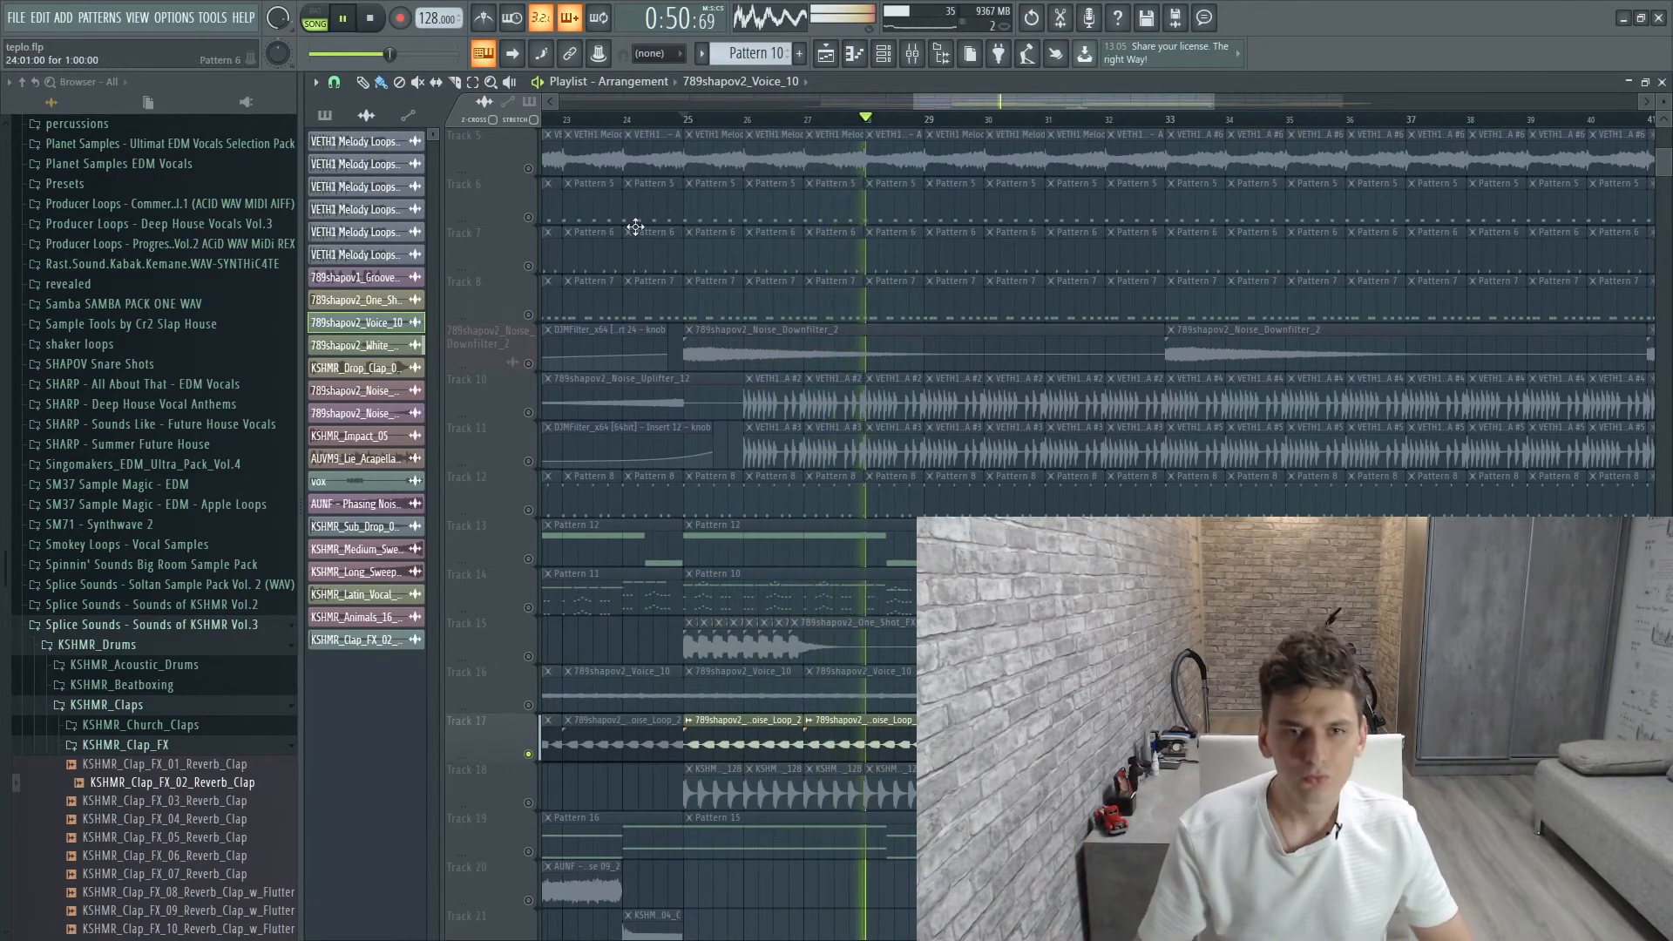
{"action": "left_click", "coordinate": [488, 488]}
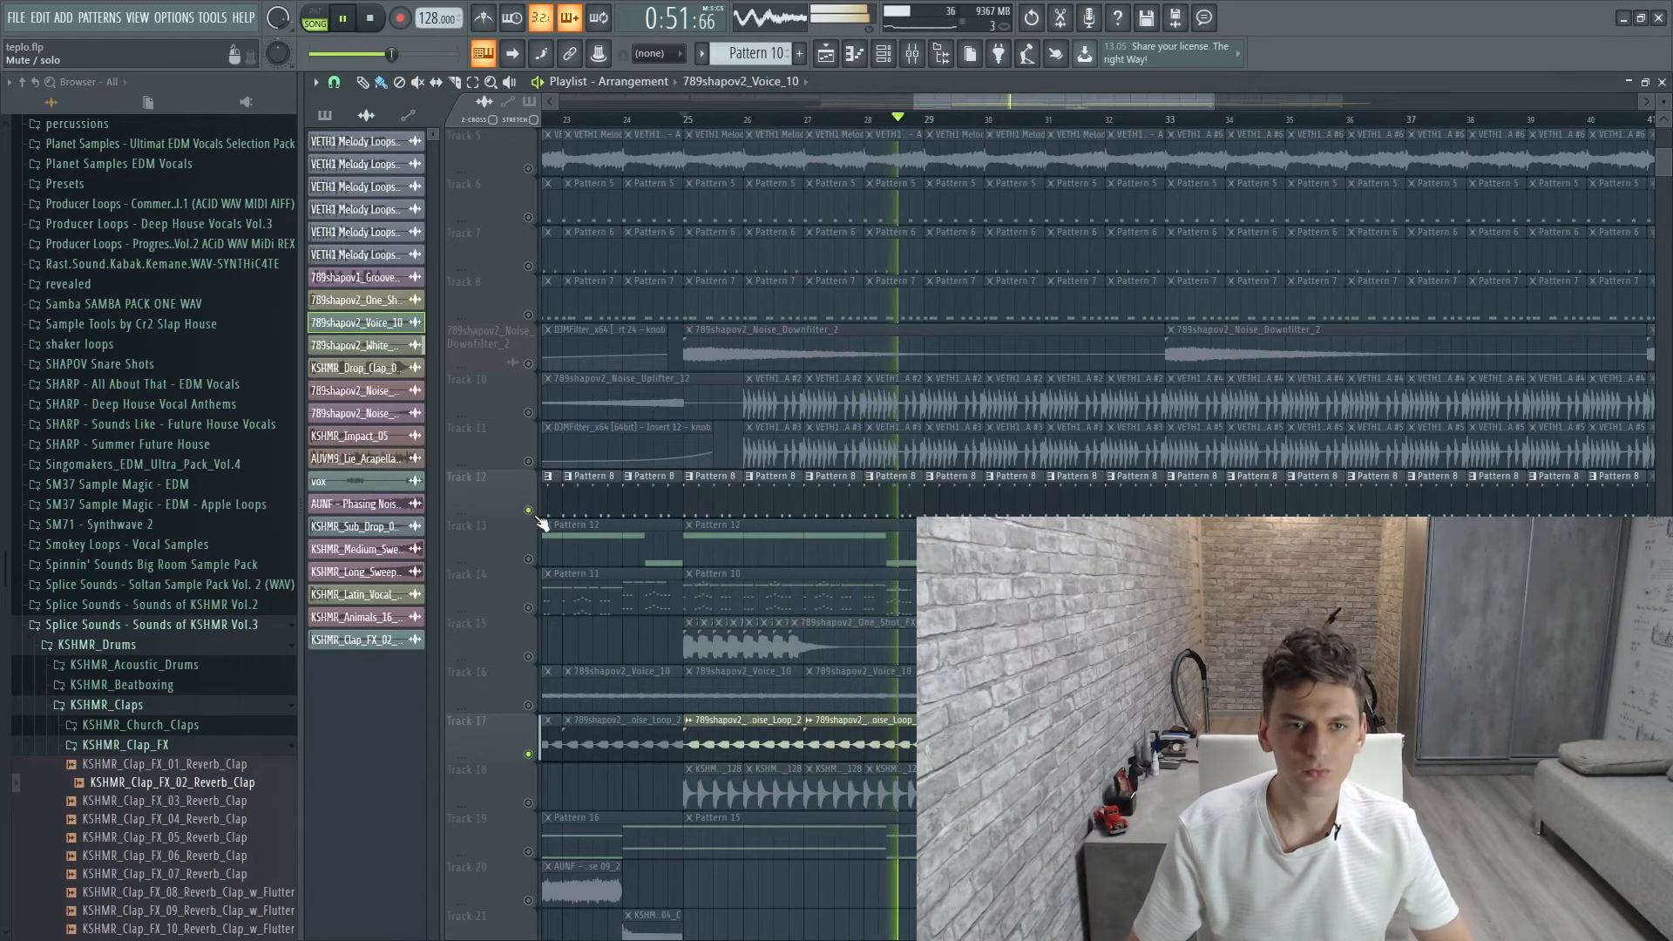
{"action": "left_click", "coordinate": [512, 251]}
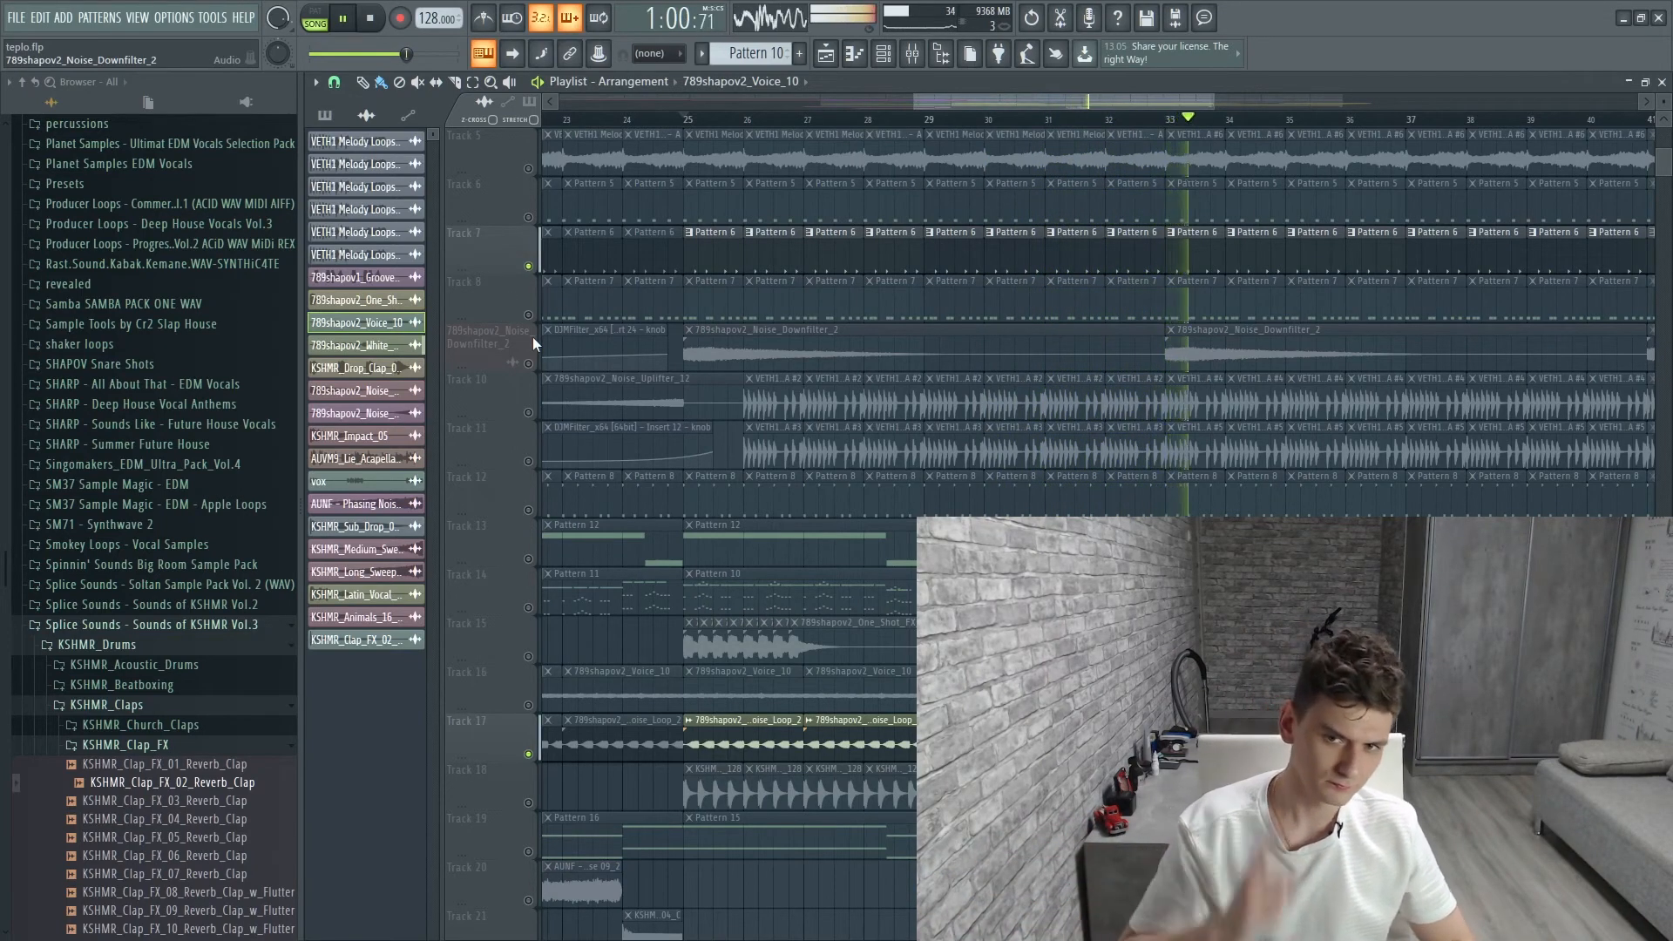
{"action": "key", "text": "space"}
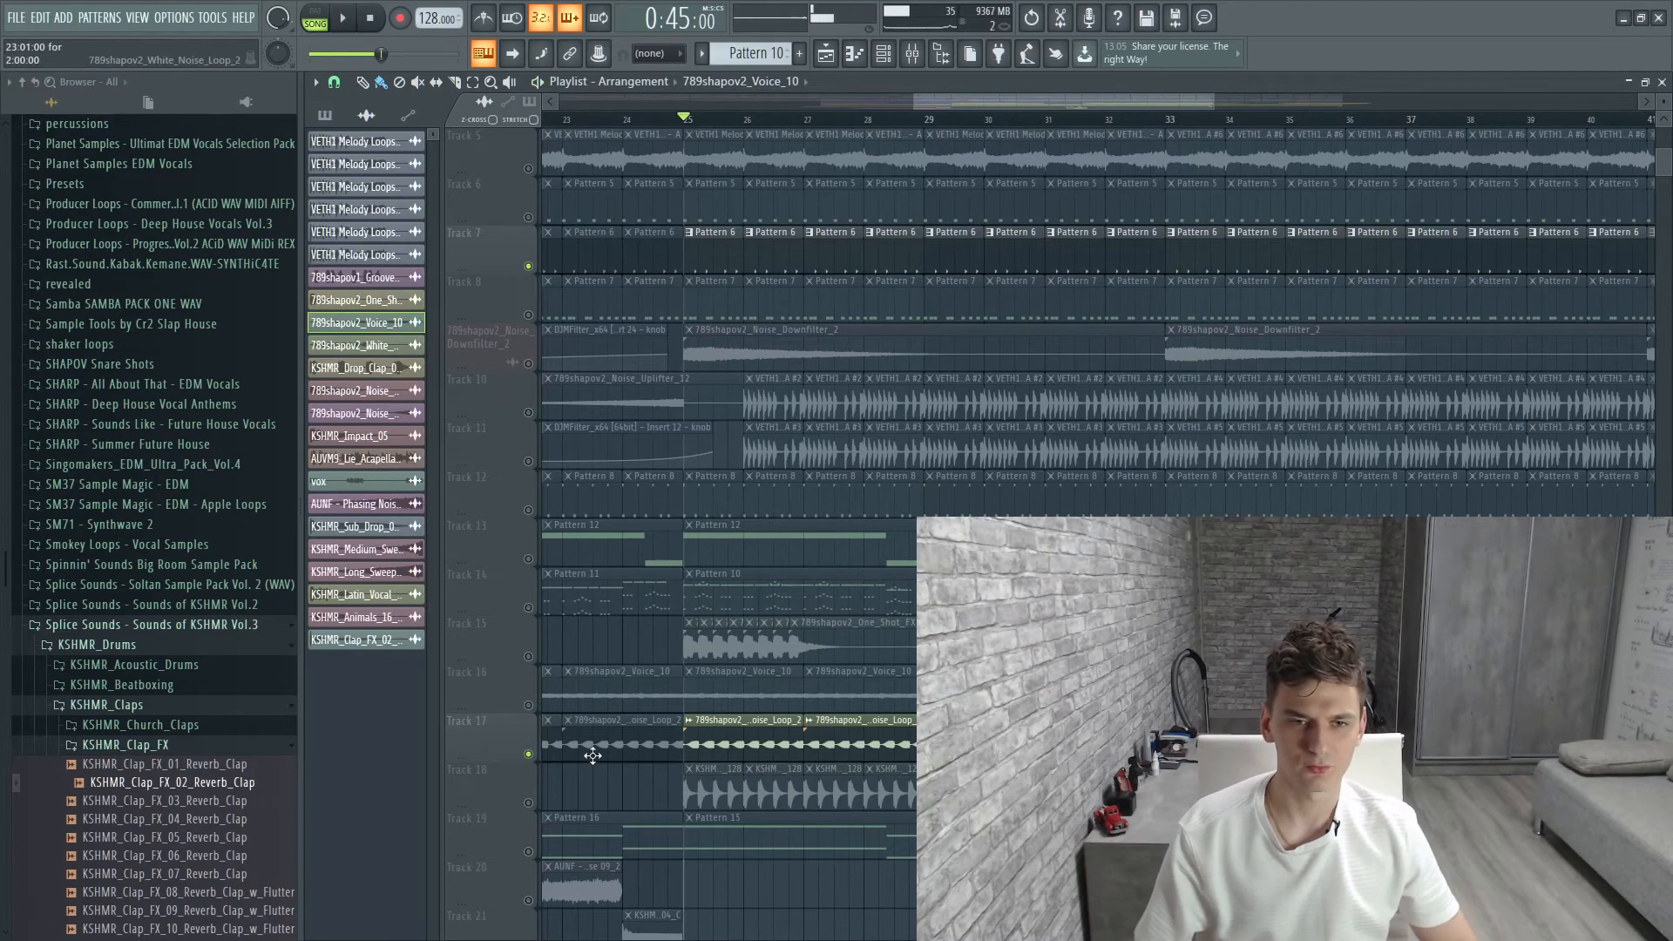
Unmute the KSHMR drop clap clips on Track 18 and play them with the other unmuted tracks
{"action": "left_click", "coordinate": [528, 803]}
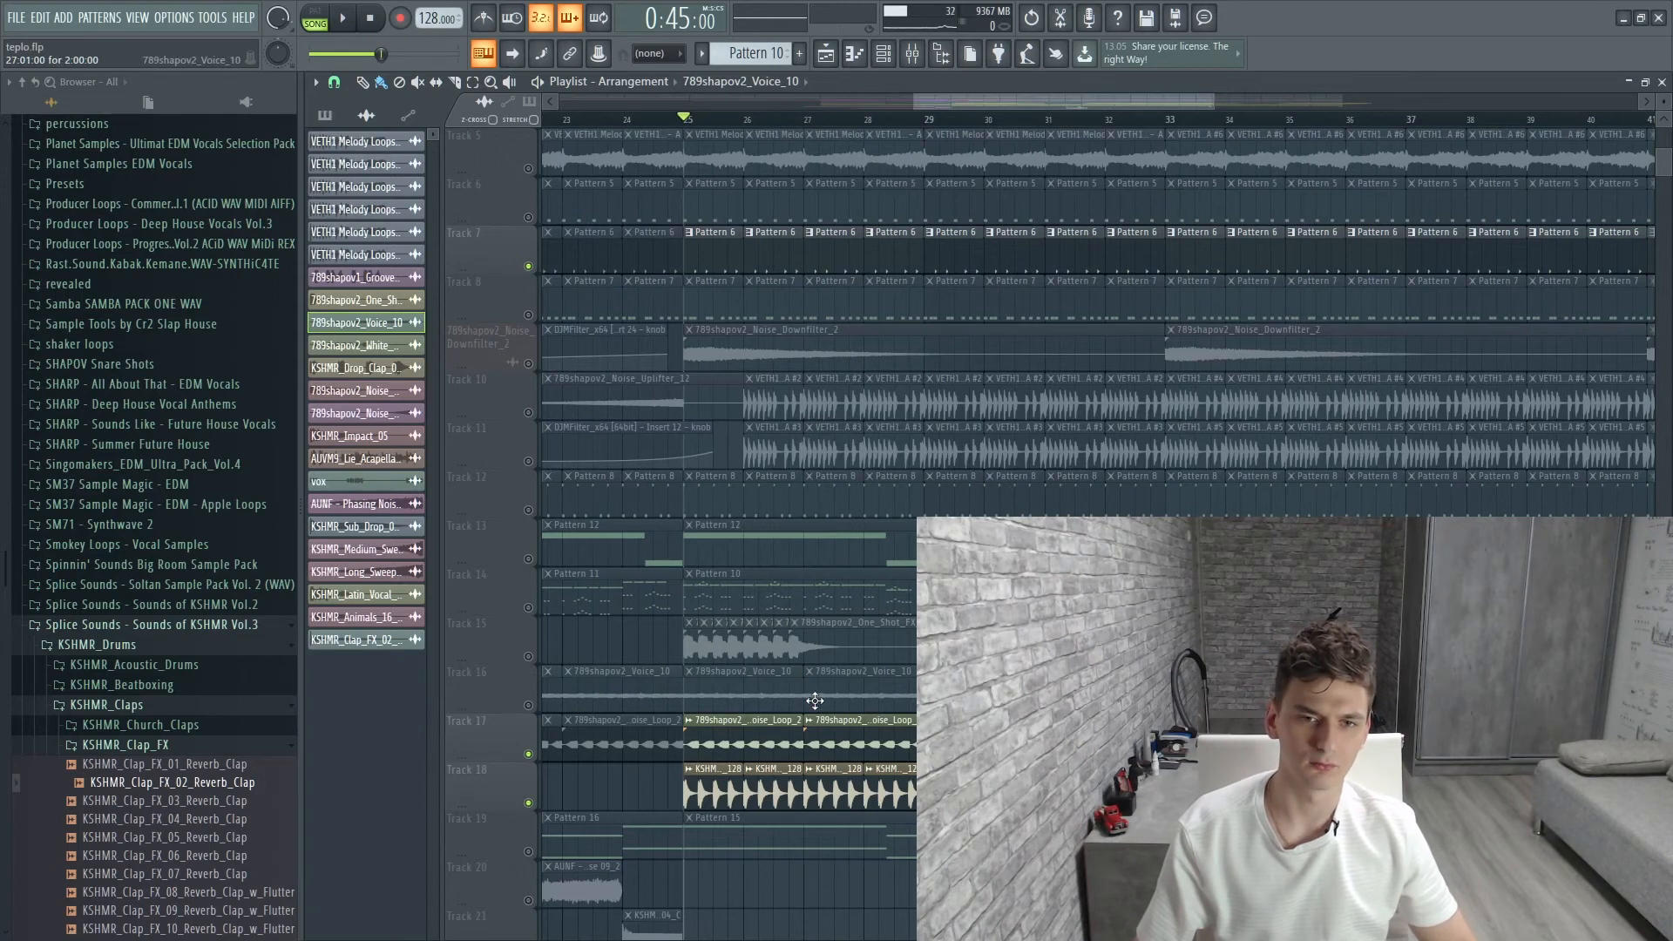
{"action": "key", "text": "space"}
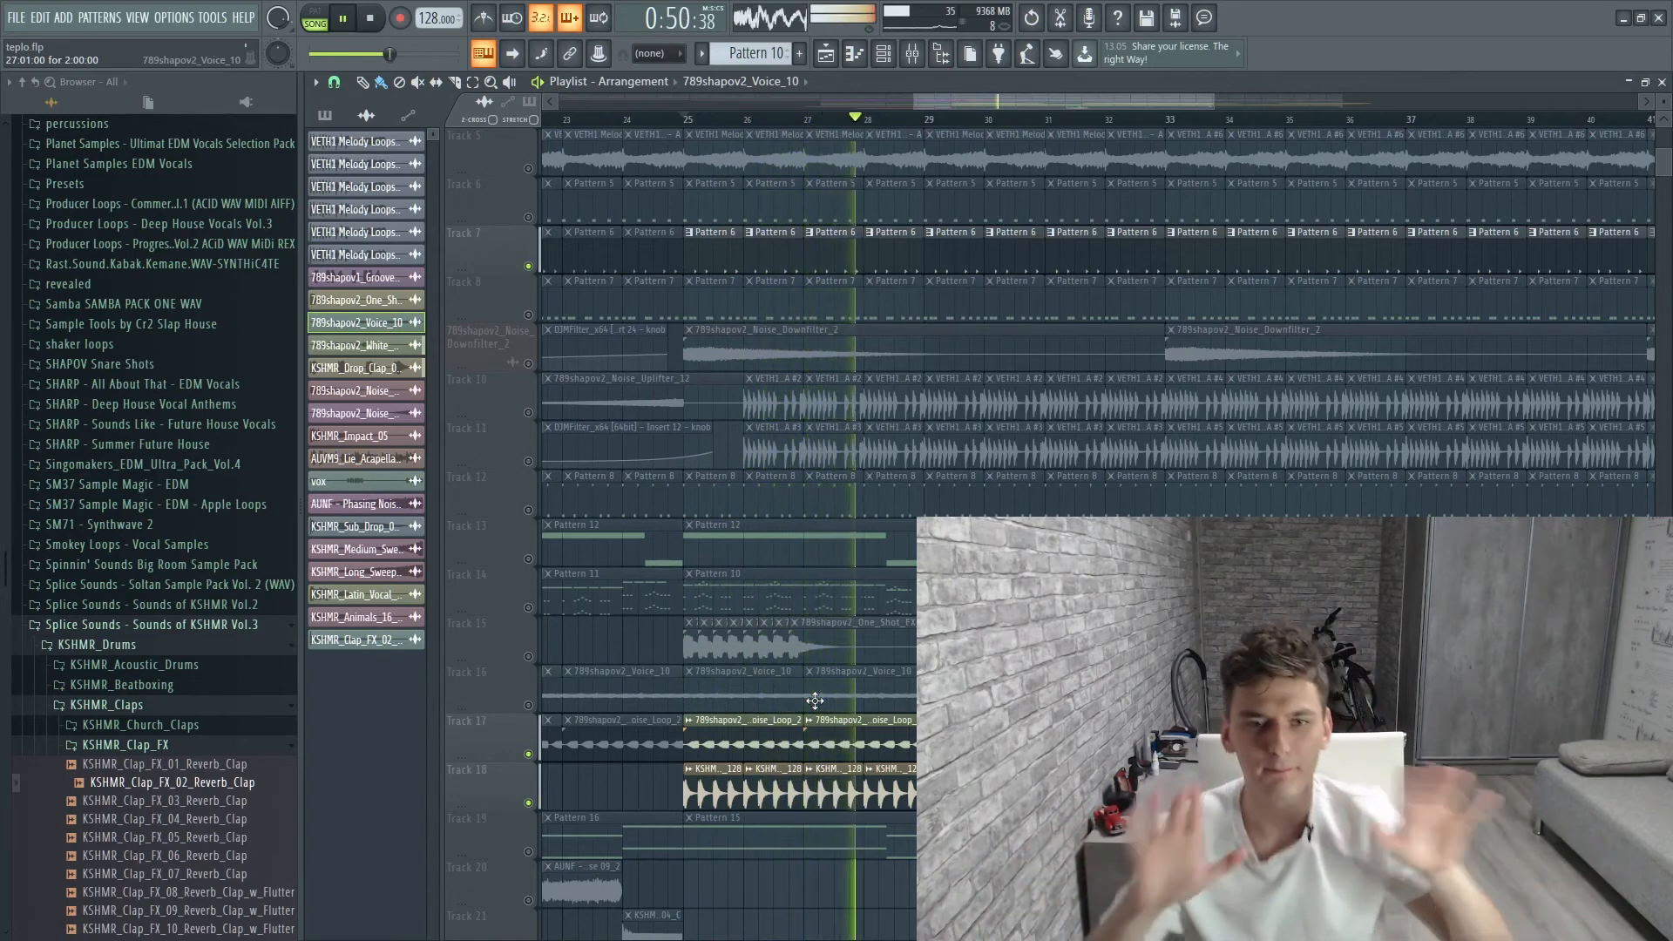
{"action": "key", "text": "space"}
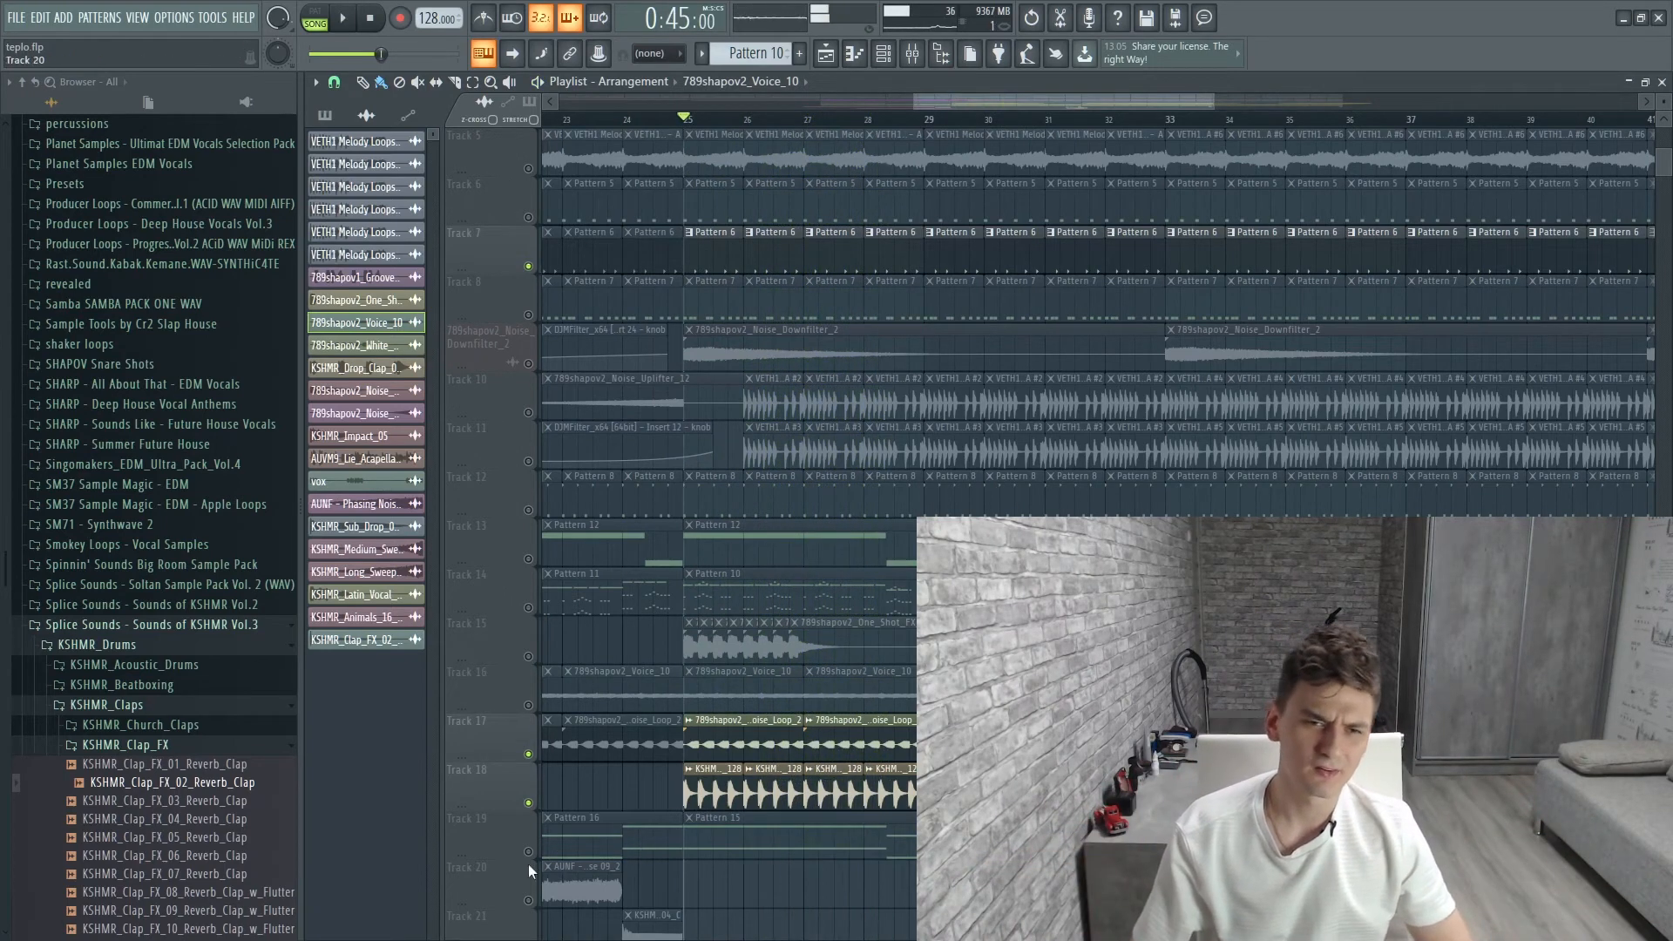
Unmute Track 19, open its Pattern 15 and play the Serum_x64 notes in the piano roll
{"action": "scroll", "coordinate": [745, 768], "scroll_direction": "down", "scroll_amount": 1}
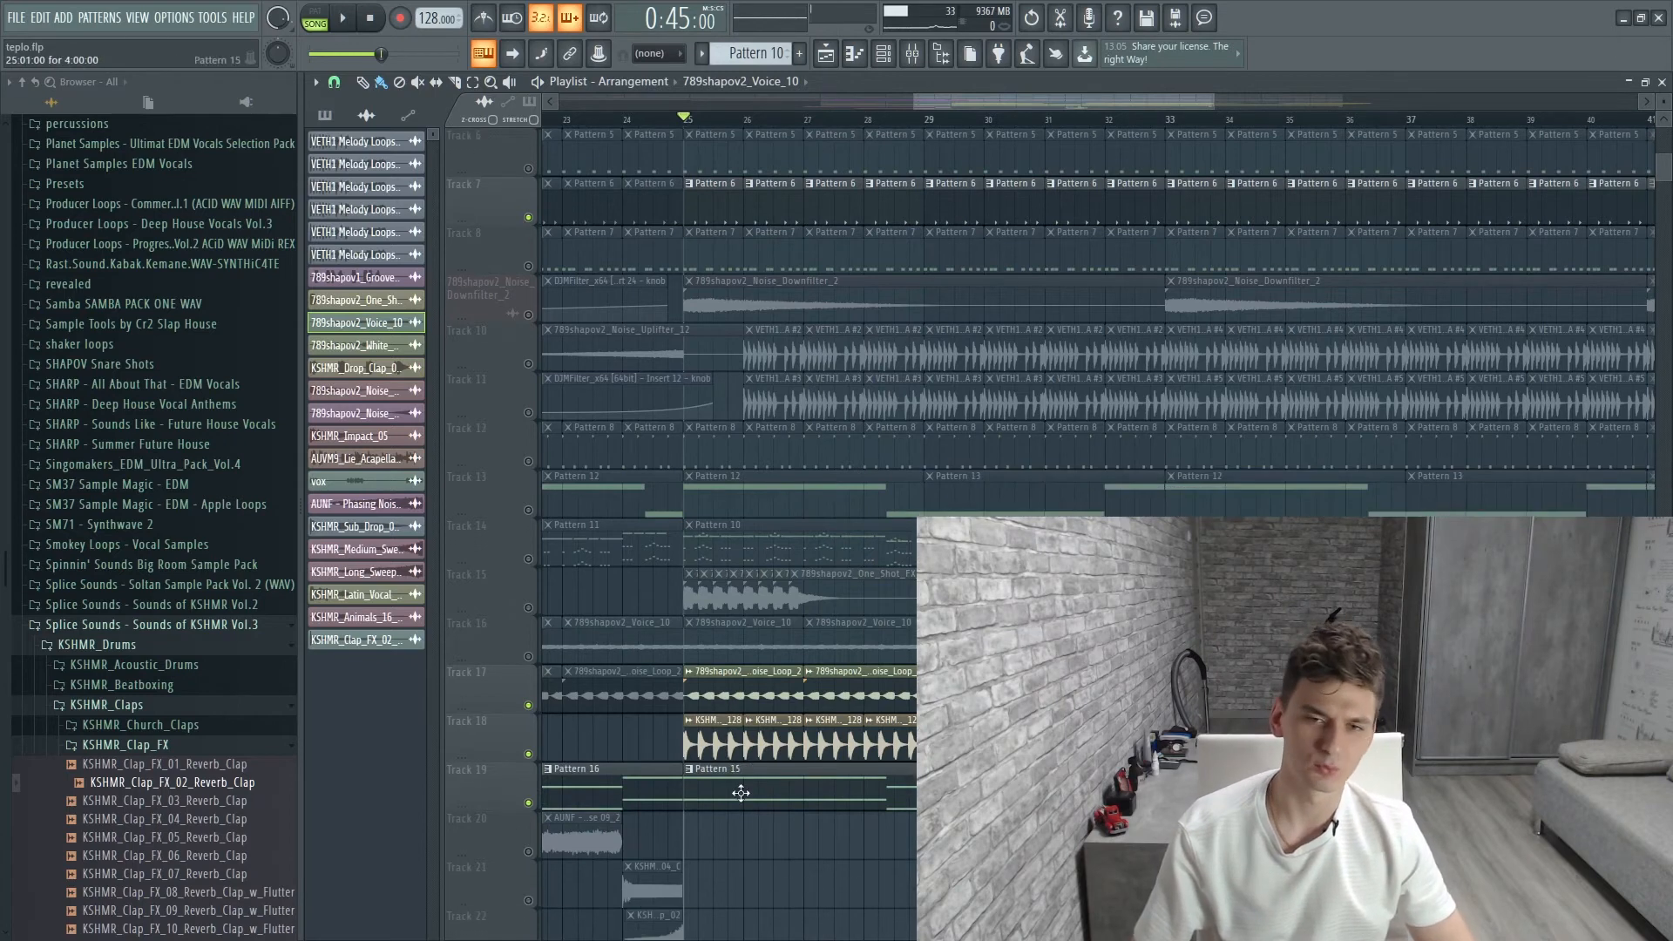
{"action": "double_click", "coordinate": [740, 792]}
{"action": "scroll", "coordinate": [750, 426], "scroll_direction": "down", "scroll_amount": 6}
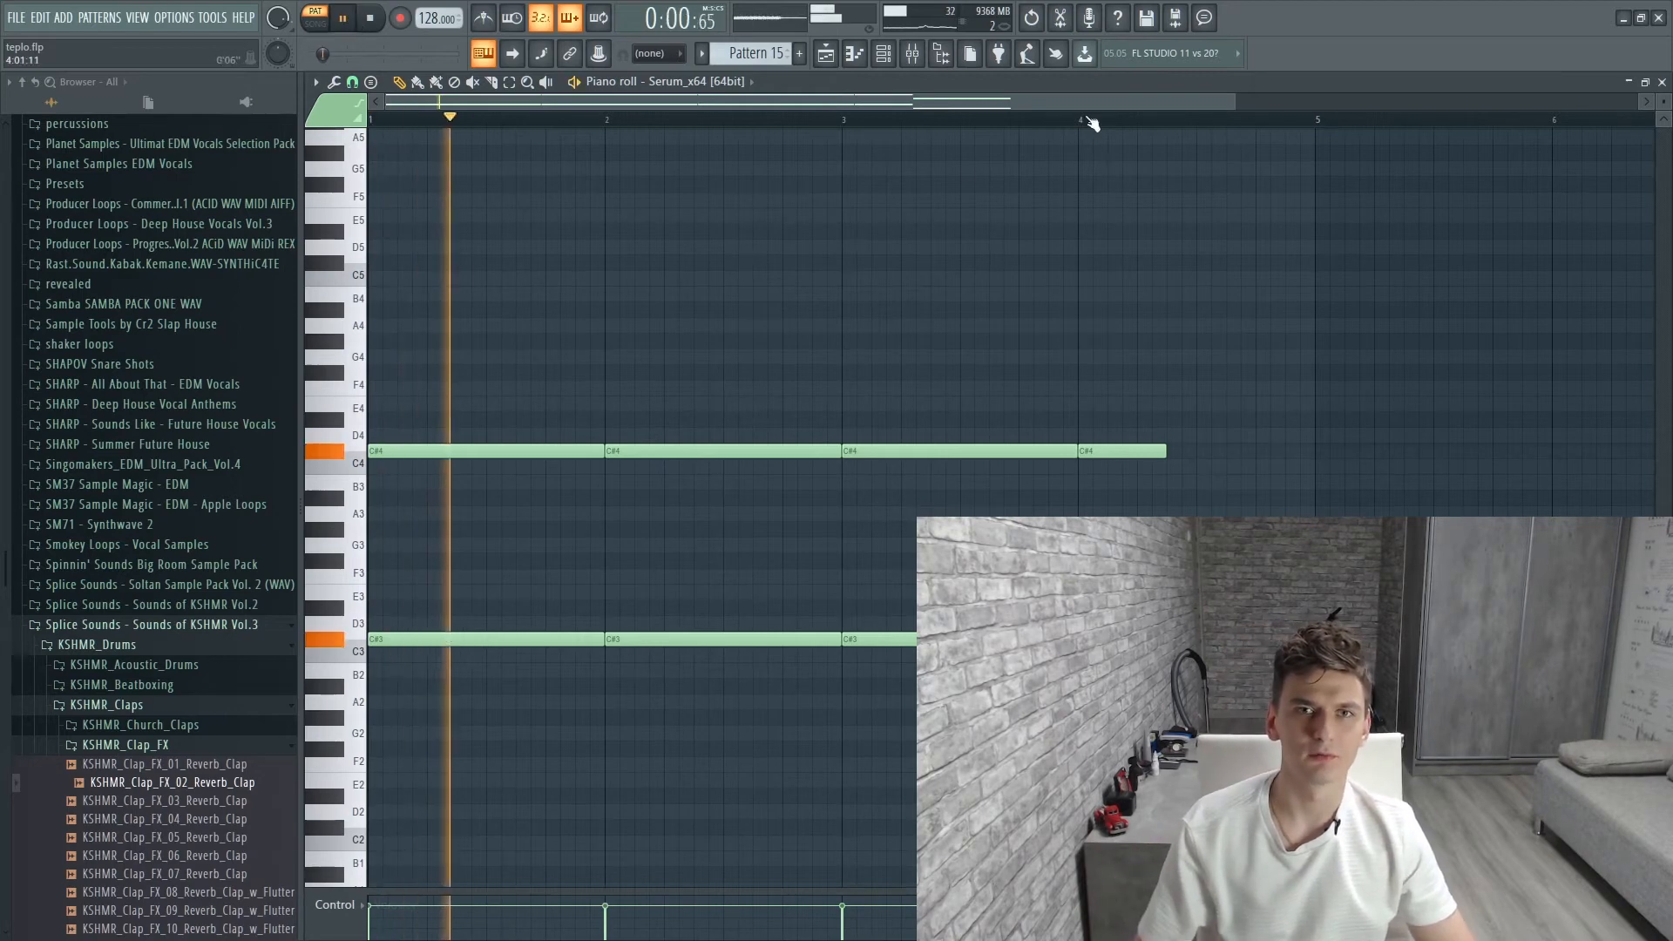
View the Serum_x64 mixer insert and its second Fruity parametric EQ 2 while Pattern 15 plays
{"action": "left_click", "coordinate": [885, 56]}
{"action": "left_click", "coordinate": [913, 55]}
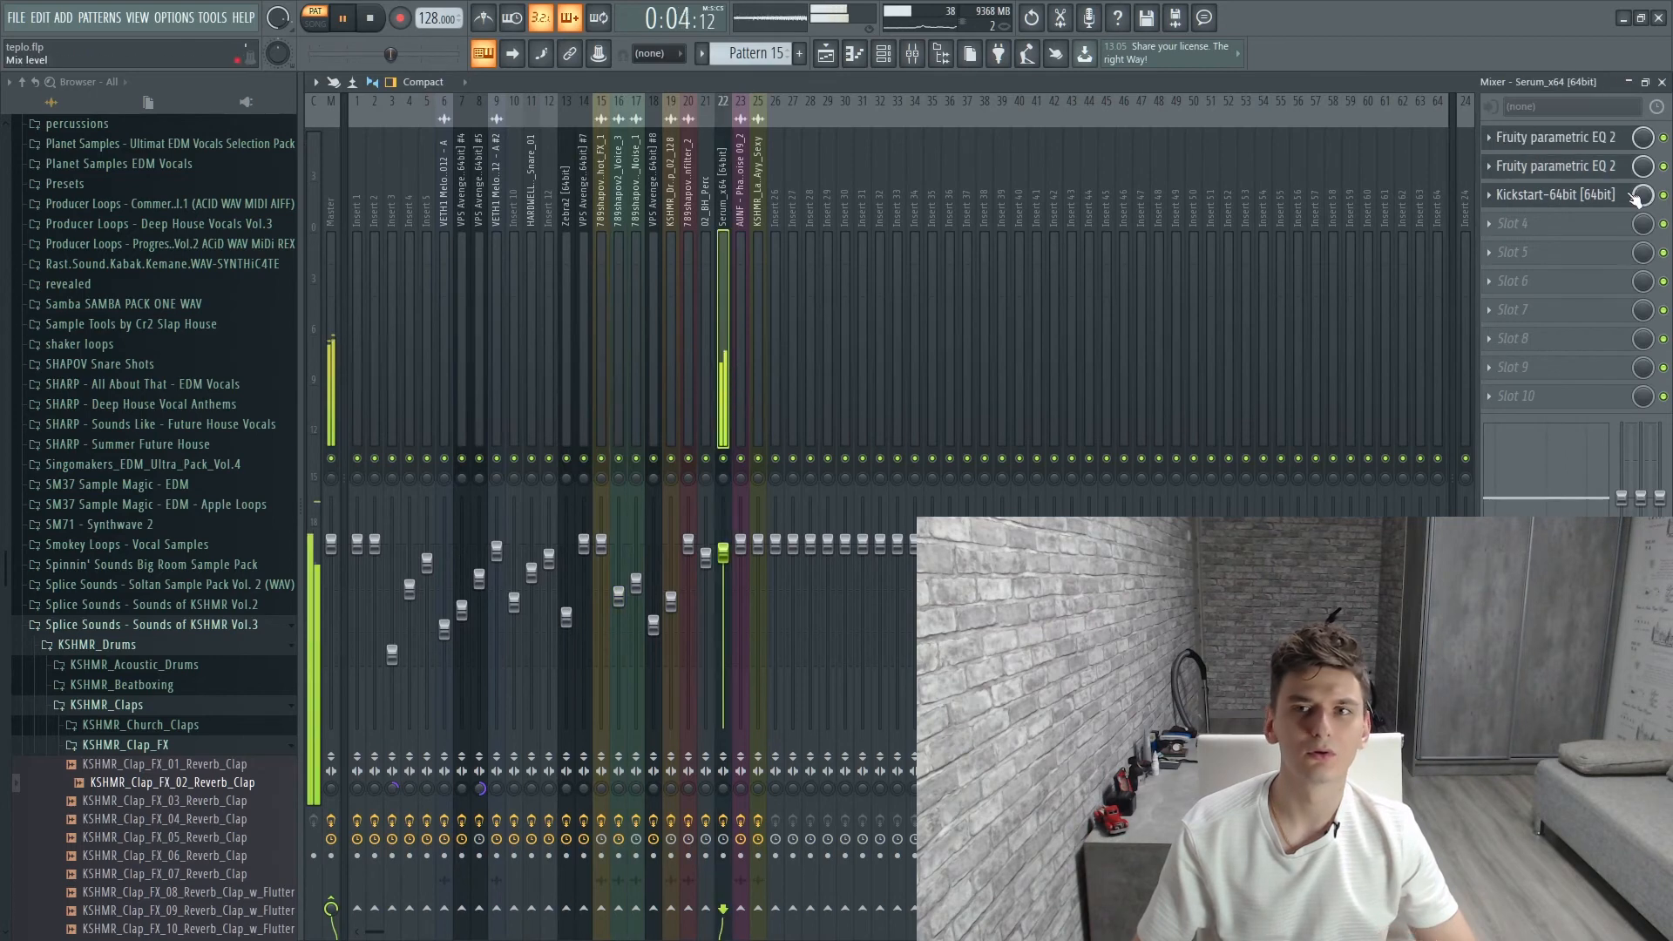
{"action": "left_click", "coordinate": [1580, 166]}
{"action": "left_click", "coordinate": [1580, 166]}
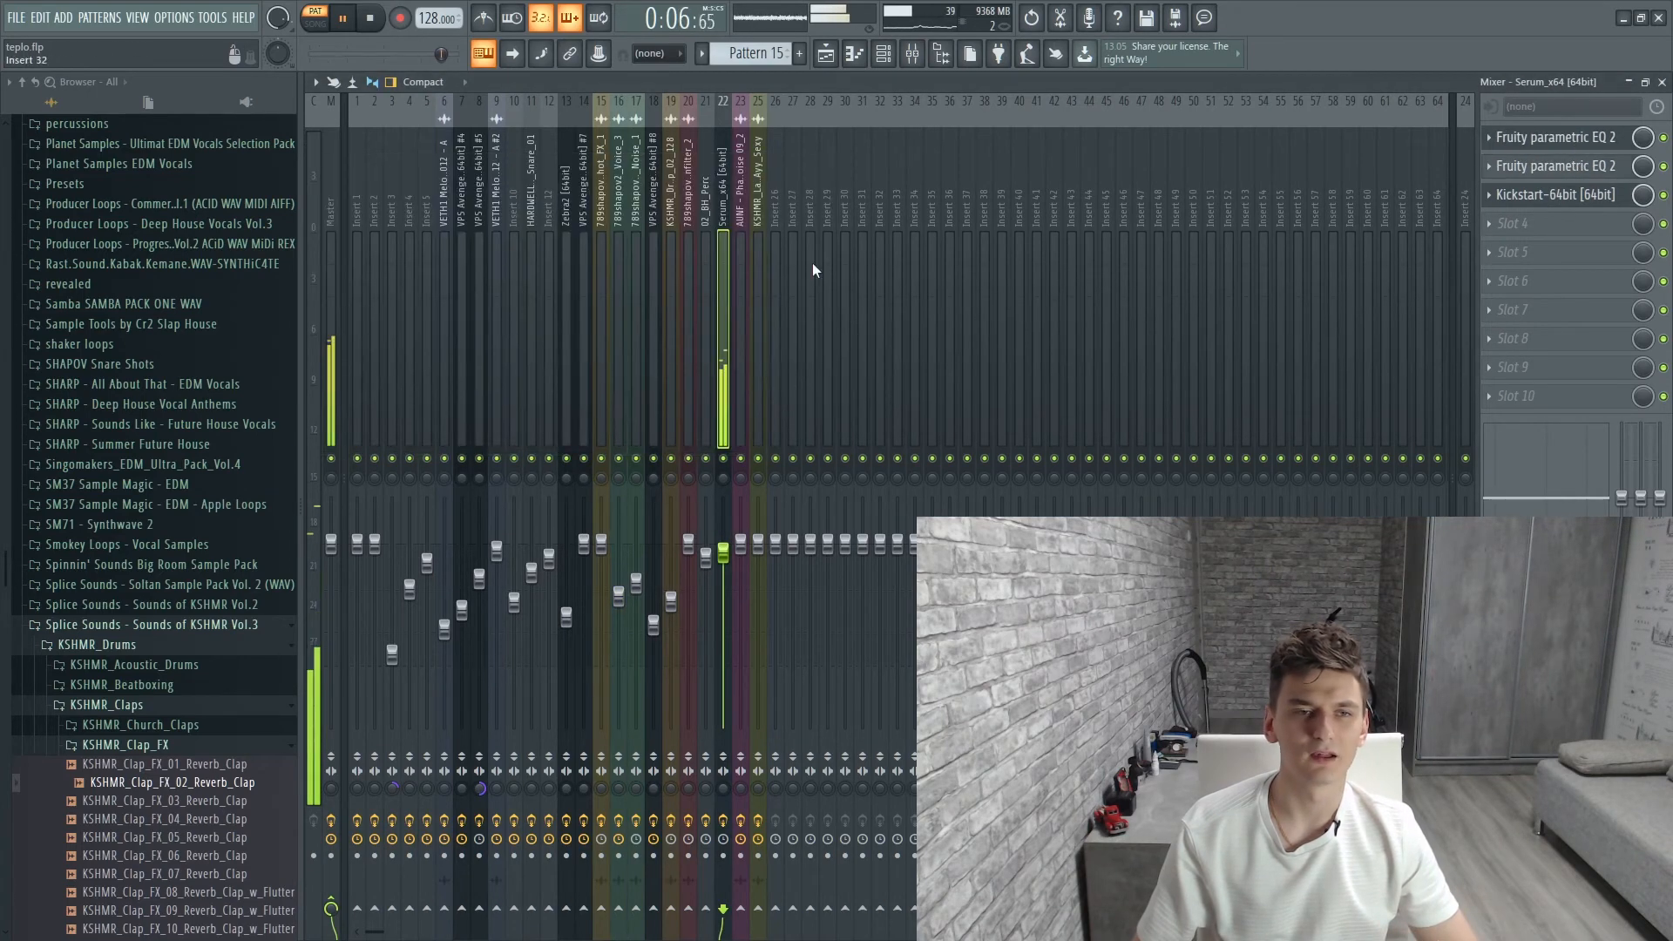
Examine Pattern 15's frequency spectrum in SPAN on the Master mixer insert, and close the analyzer
{"action": "left_click", "coordinate": [894, 68]}
{"action": "left_click", "coordinate": [894, 68]}
{"action": "left_click", "coordinate": [324, 326]}
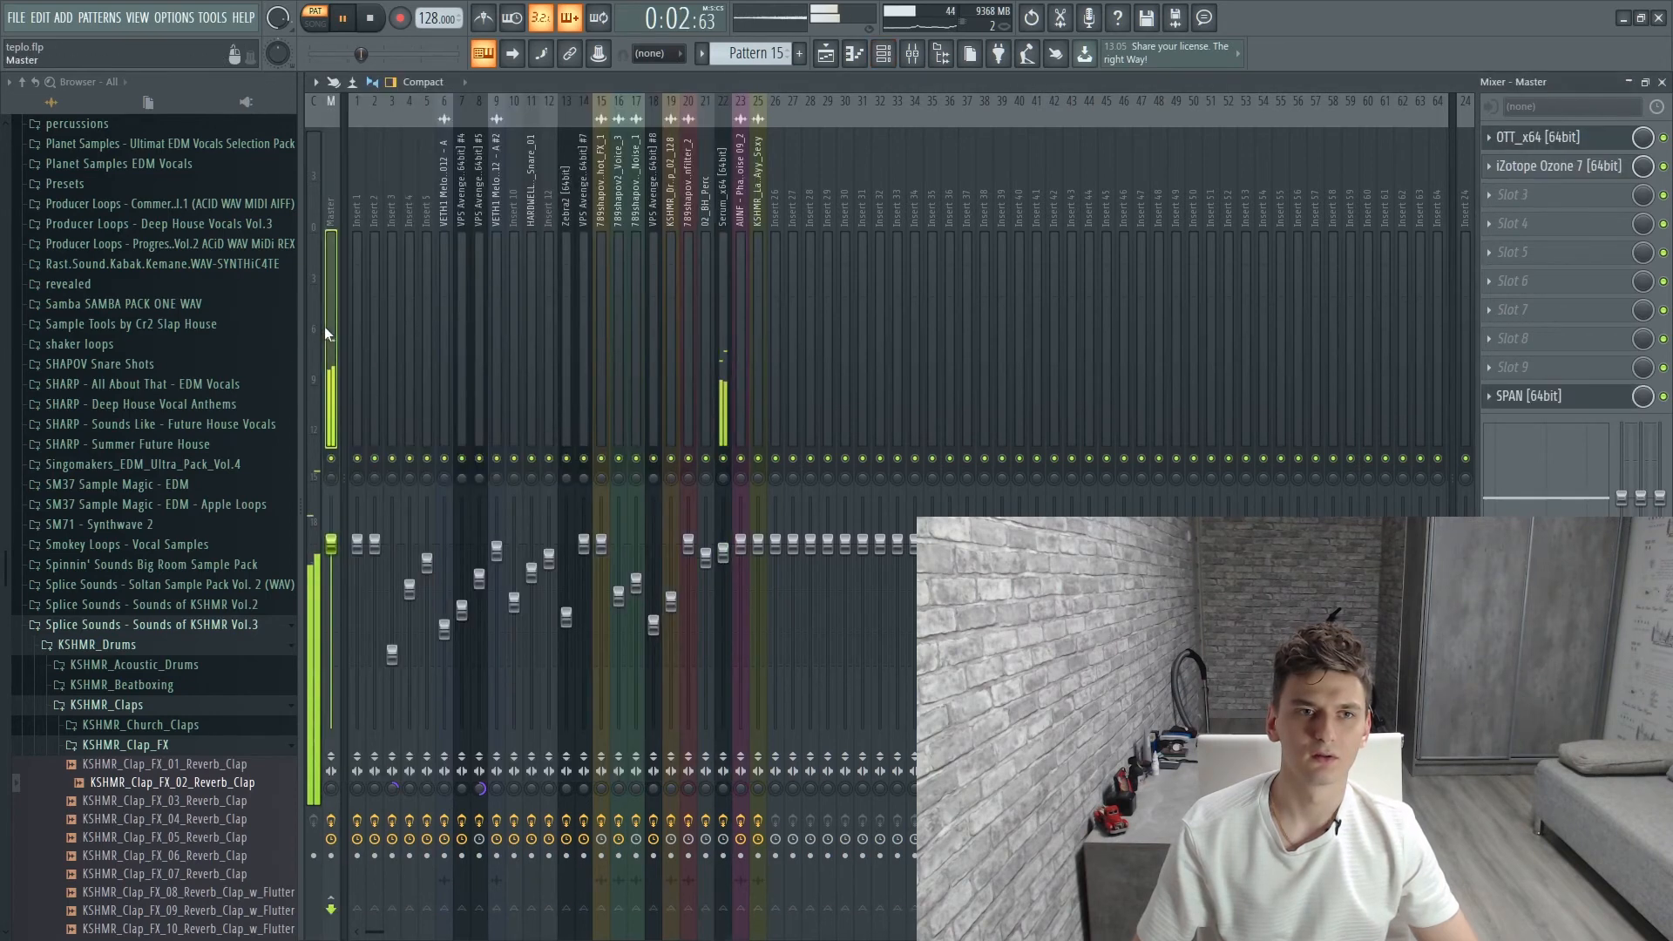
{"action": "left_click", "coordinate": [1529, 396]}
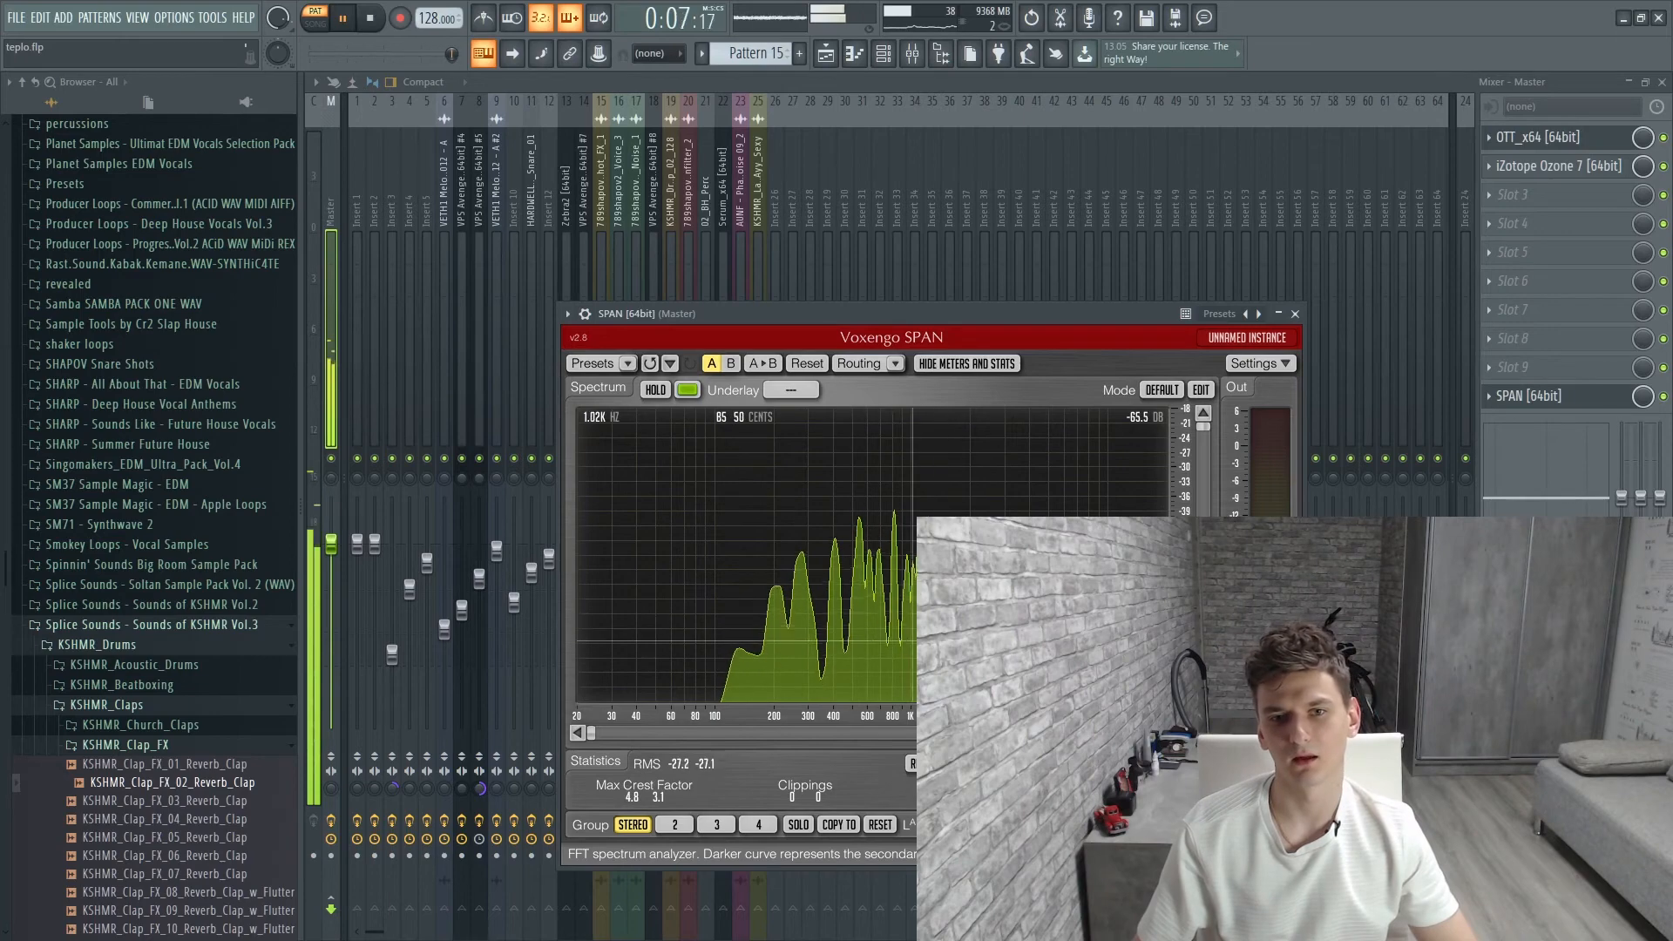
{"action": "left_click", "coordinate": [1296, 314]}
Return to the playlist, unsolo Track 19 to reactivate the other tracks, and place the playhead at bar 32
{"action": "left_click", "coordinate": [825, 54]}
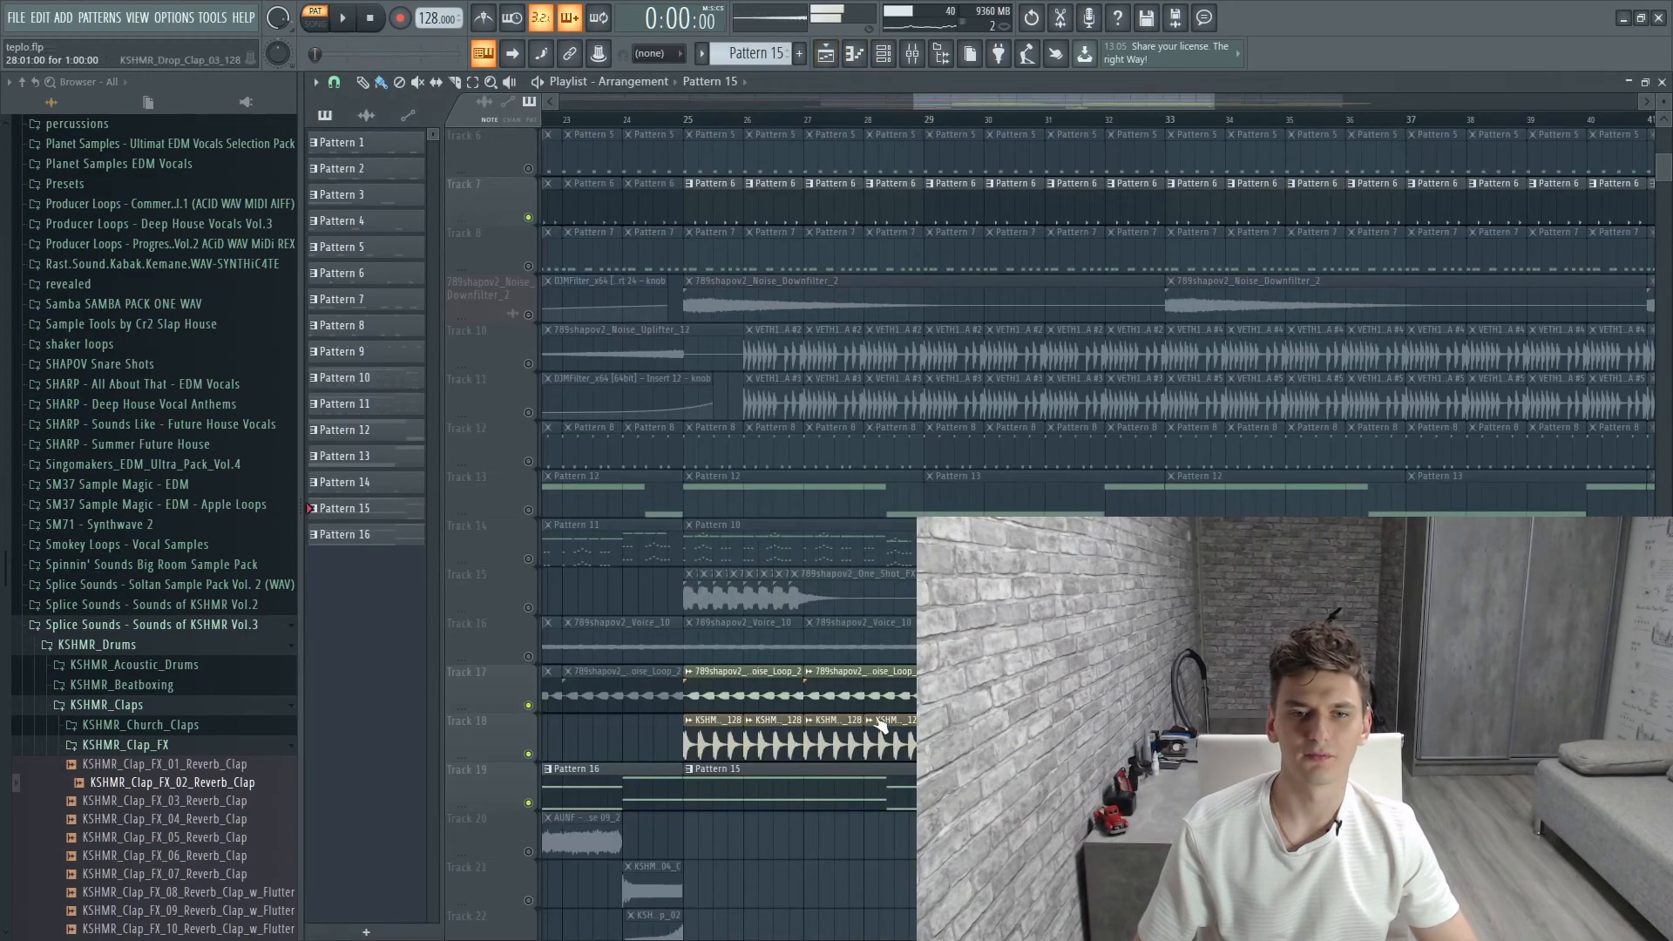
{"action": "left_click", "coordinate": [568, 791]}
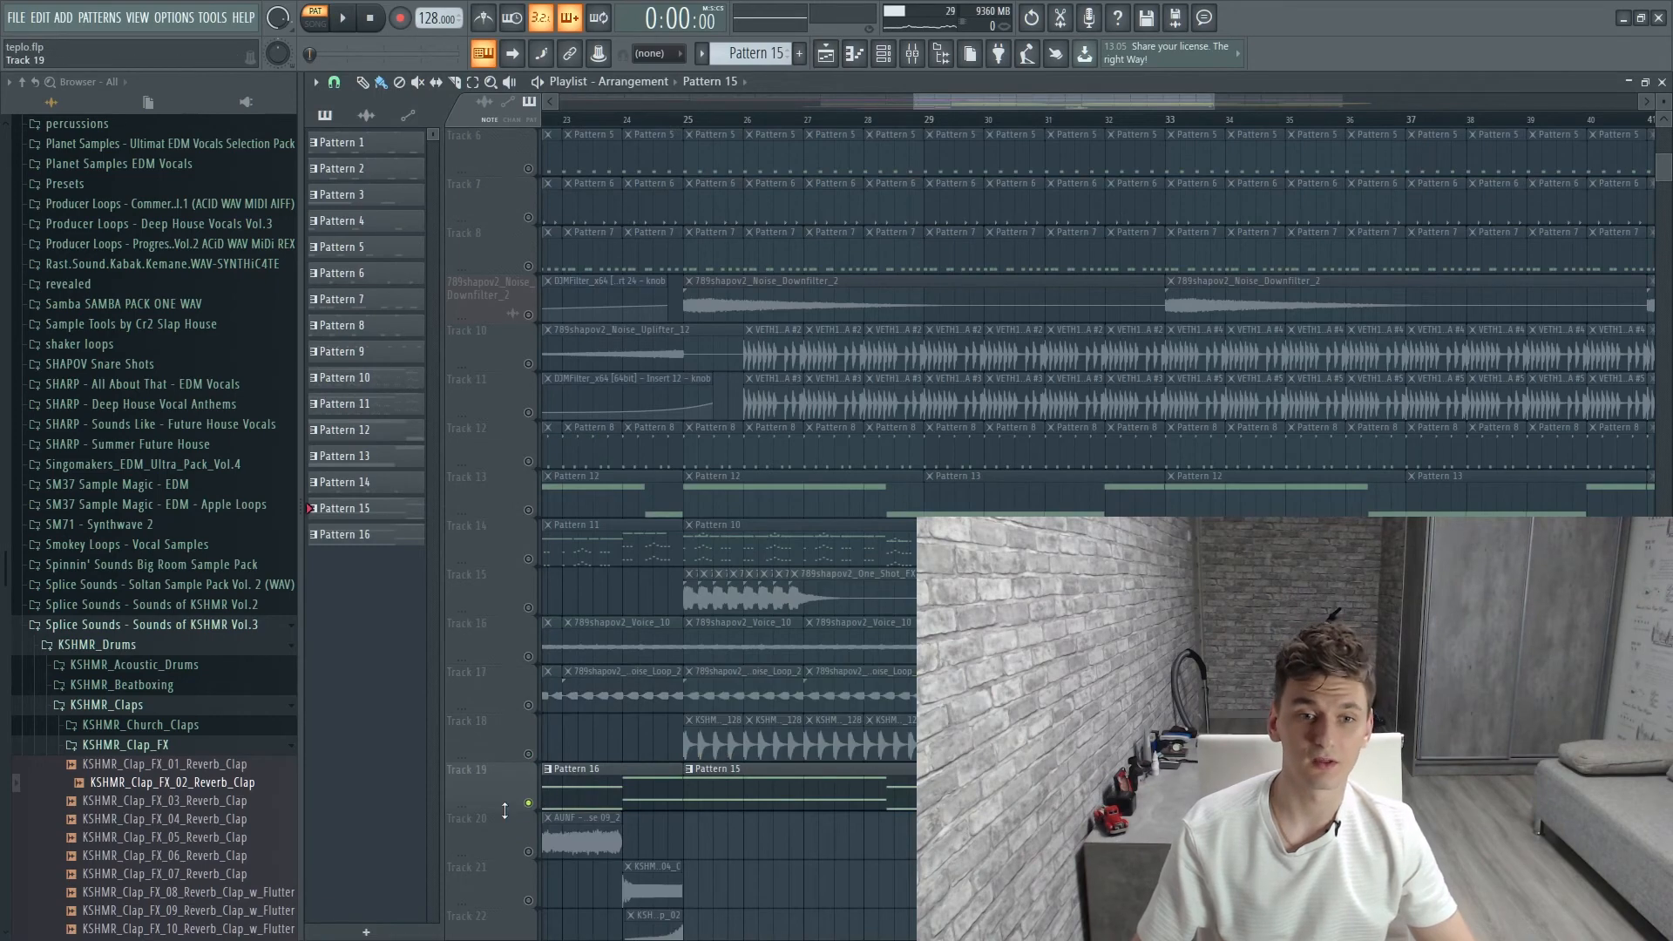
{"action": "right_click", "coordinate": [529, 802]}
{"action": "left_click_drag", "start_coordinate": [1058, 102], "coordinate": [1114, 103]}
{"action": "scroll", "coordinate": [1002, 200], "scroll_direction": "down", "scroll_amount": 7}
{"action": "left_click", "coordinate": [904, 118]}
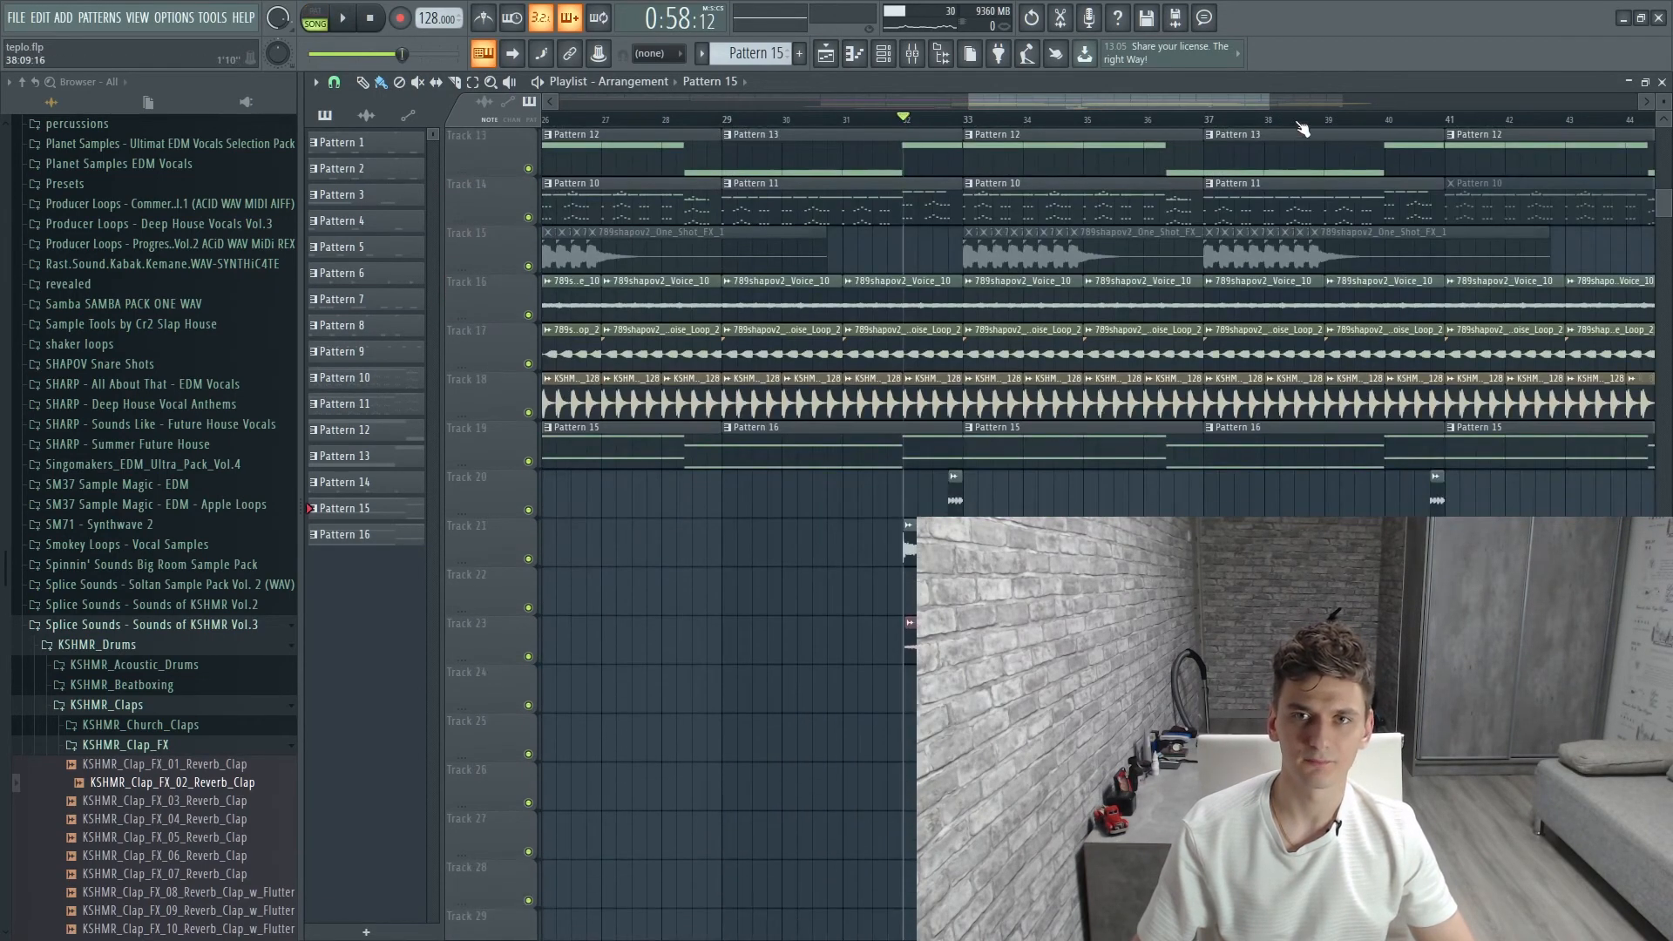
View the sample settings of the KSHMR_Clap_FX_02_Reverb_Clap clip on Track 21
{"action": "scroll", "coordinate": [1110, 115], "scroll_direction": "up", "scroll_amount": 5}
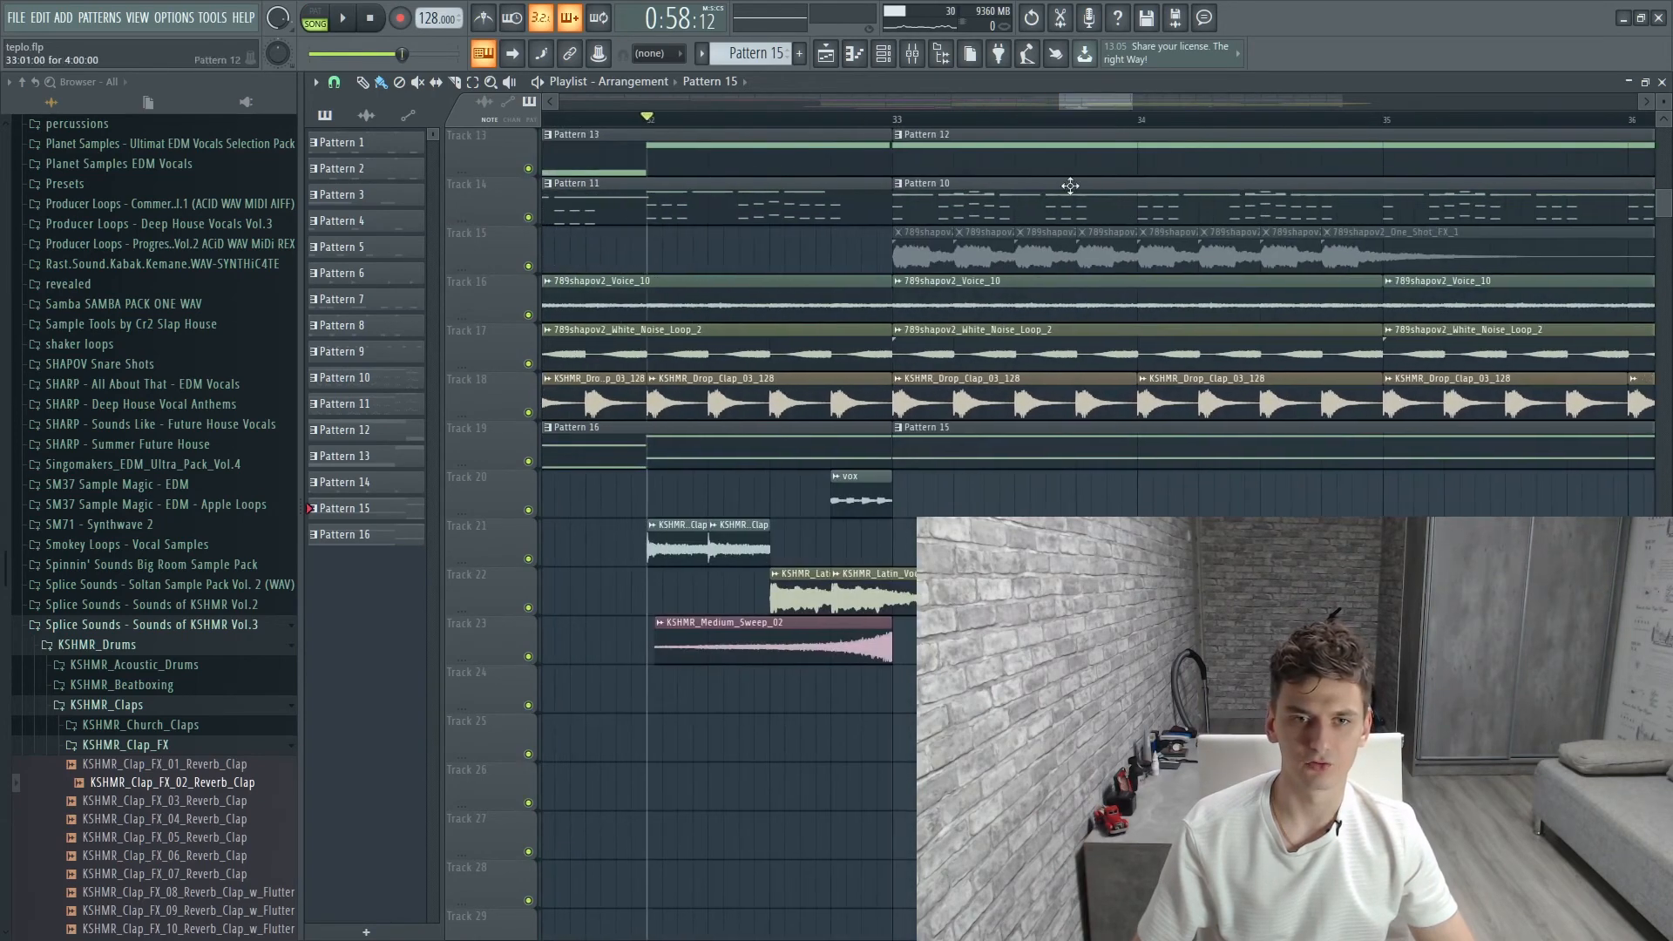
{"action": "double_click", "coordinate": [657, 554]}
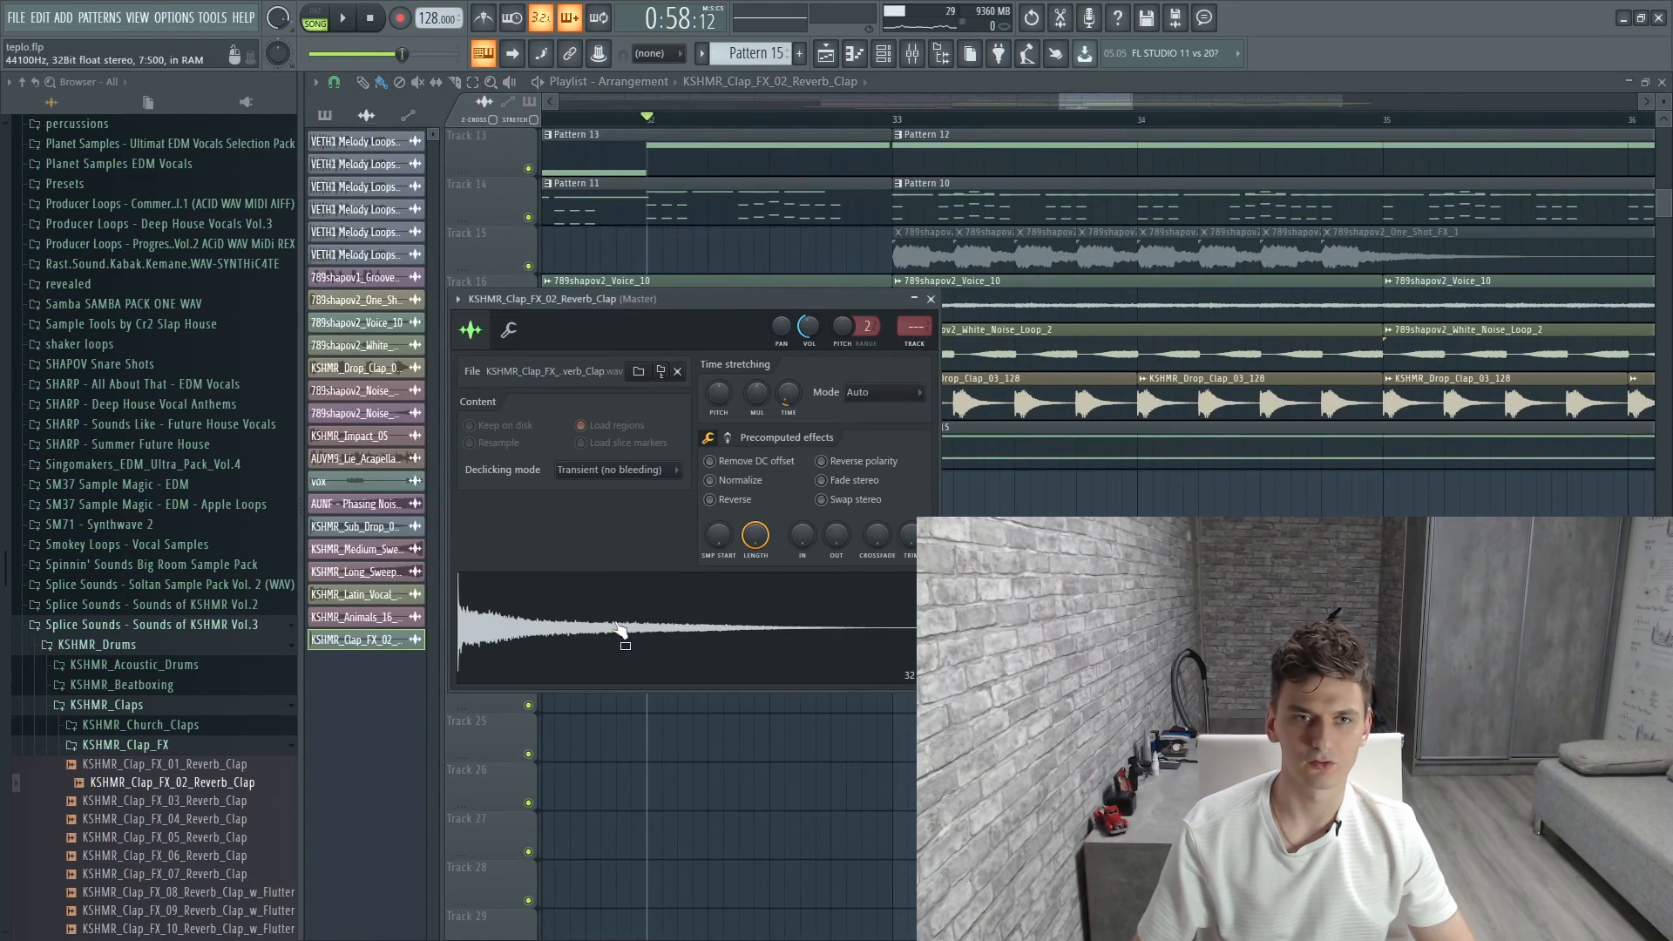
{"action": "left_click", "coordinate": [930, 299]}
Solo Track 21, also unmute Tracks 20, 22 and 23, and play the transition effects from bar 32
{"action": "right_click", "coordinate": [528, 558]}
{"action": "left_click", "coordinate": [528, 607]}
{"action": "left_click", "coordinate": [528, 656]}
{"action": "left_click", "coordinate": [528, 509]}
{"action": "key", "text": "space"}
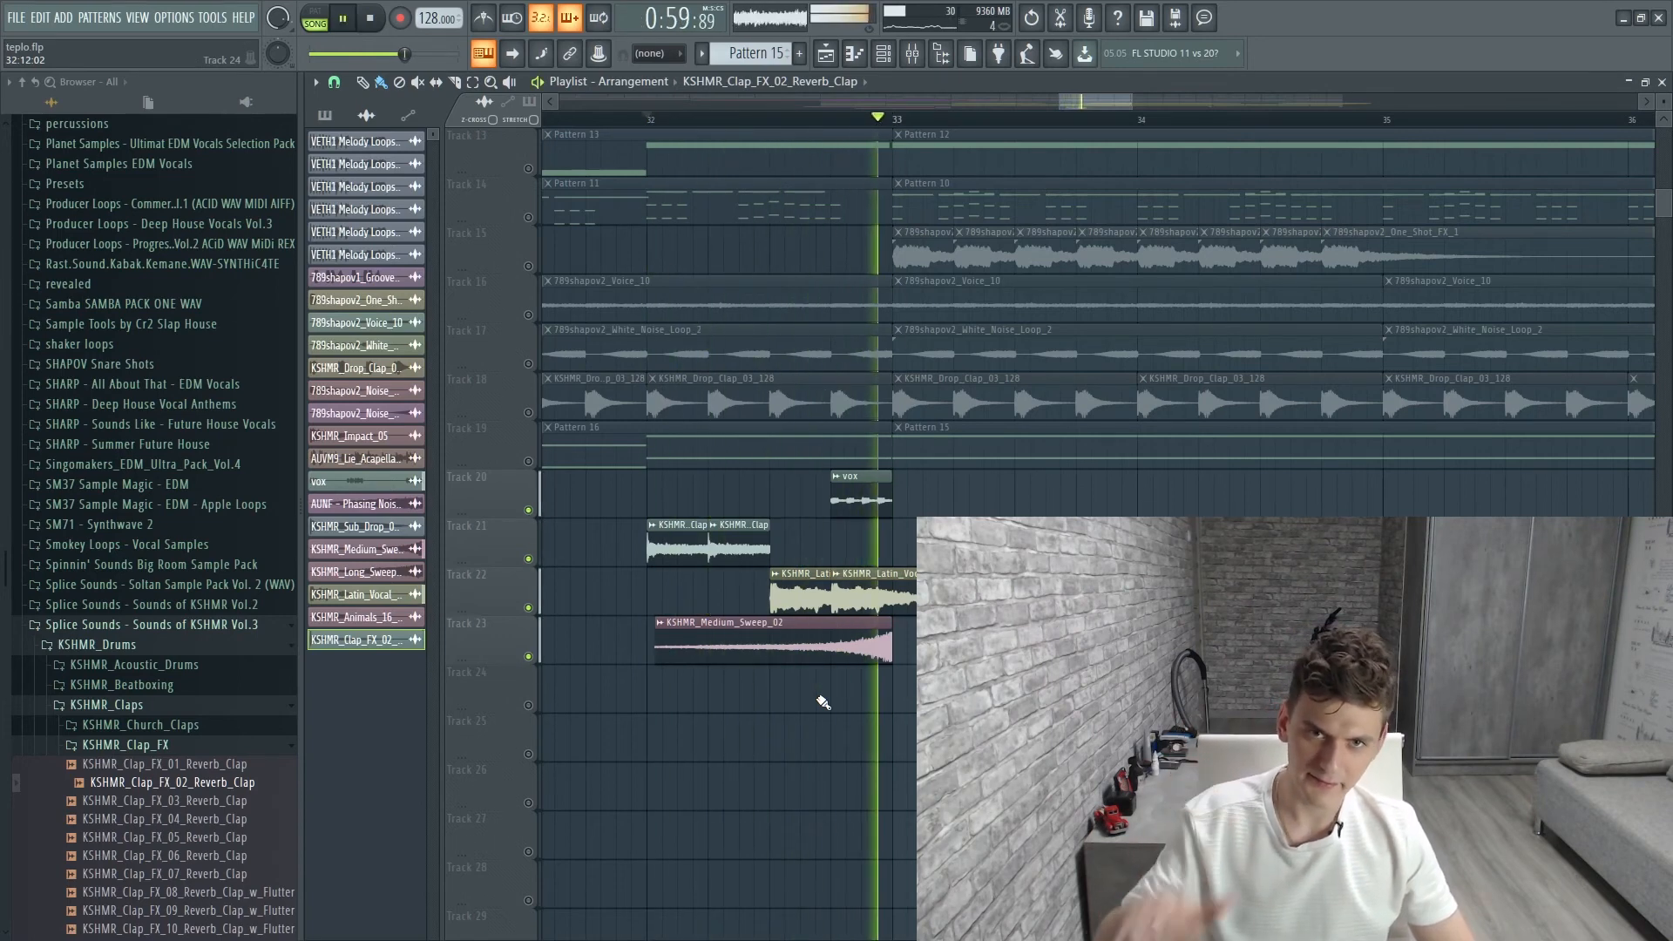
{"action": "key", "text": "space"}
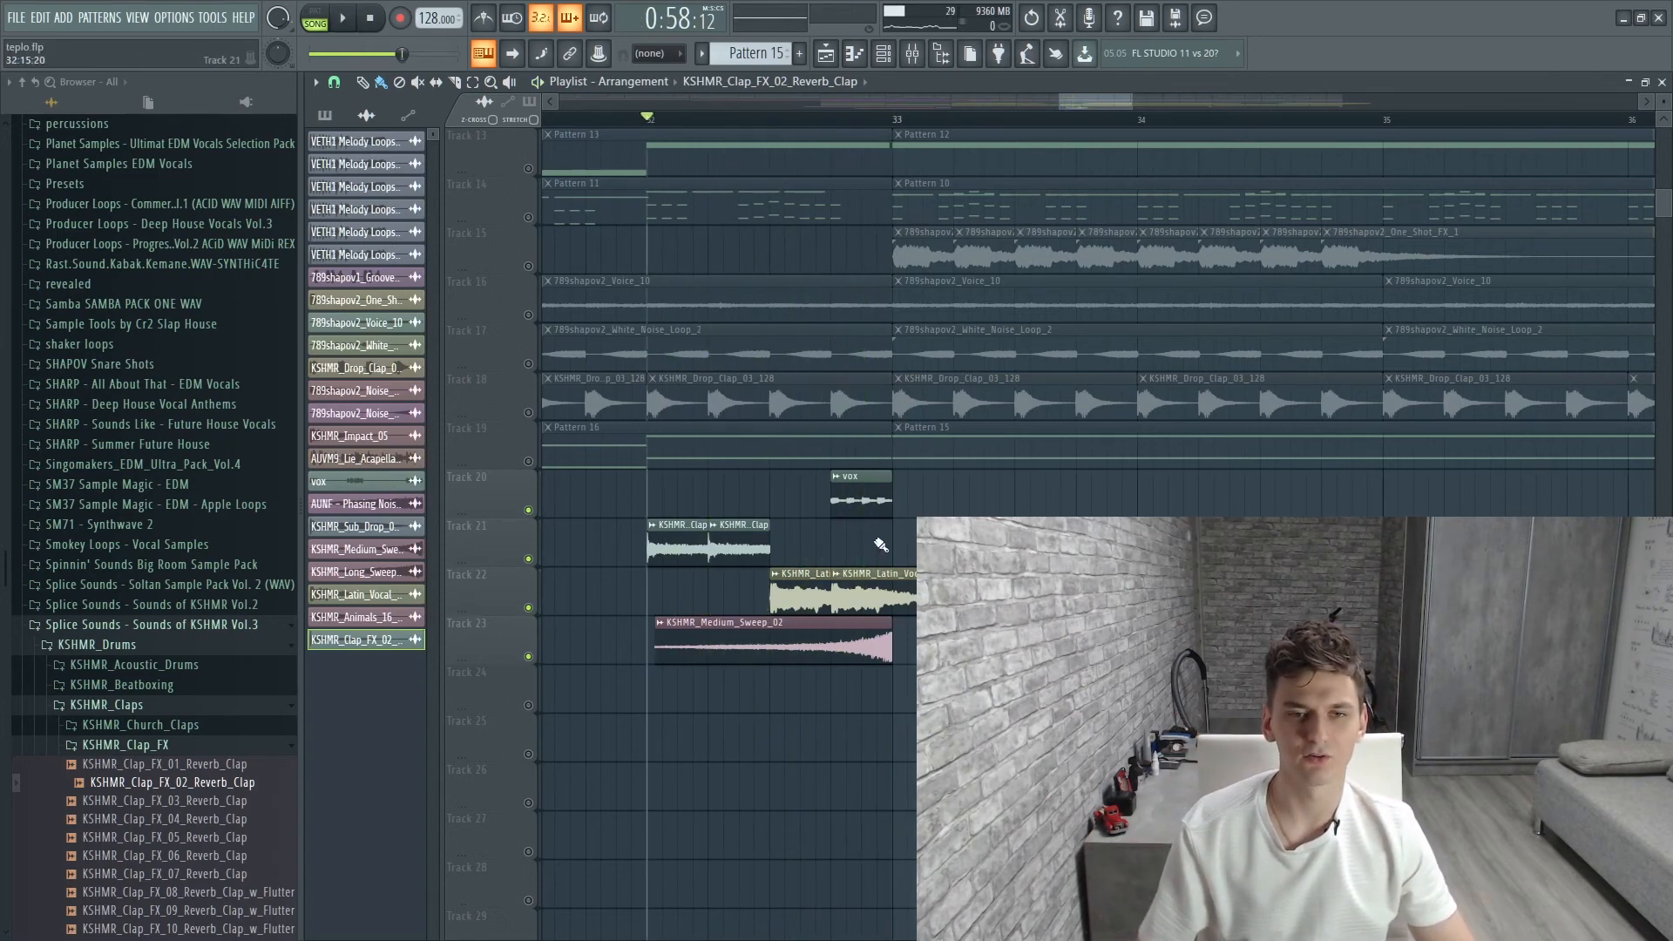
View the sample settings of the KSHMR_Latin_Vocal_07_Ayy_Sexy and KSHMR_Medium_Sweep_02 clips
{"action": "double_click", "coordinate": [793, 595]}
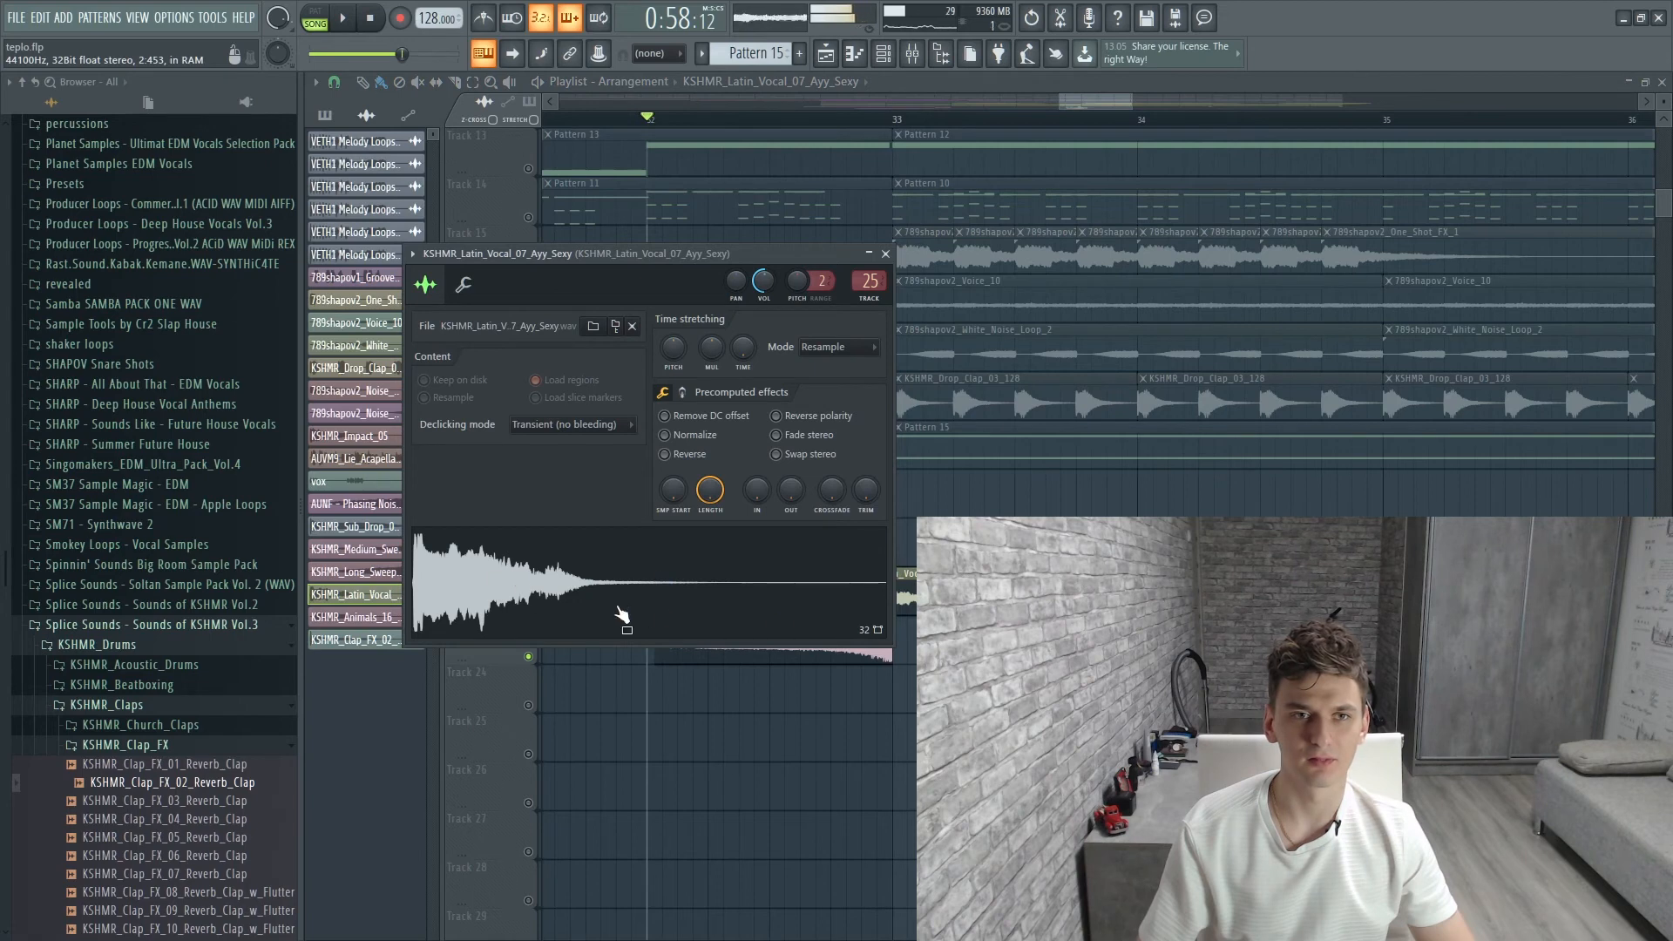
{"action": "left_click", "coordinate": [885, 254]}
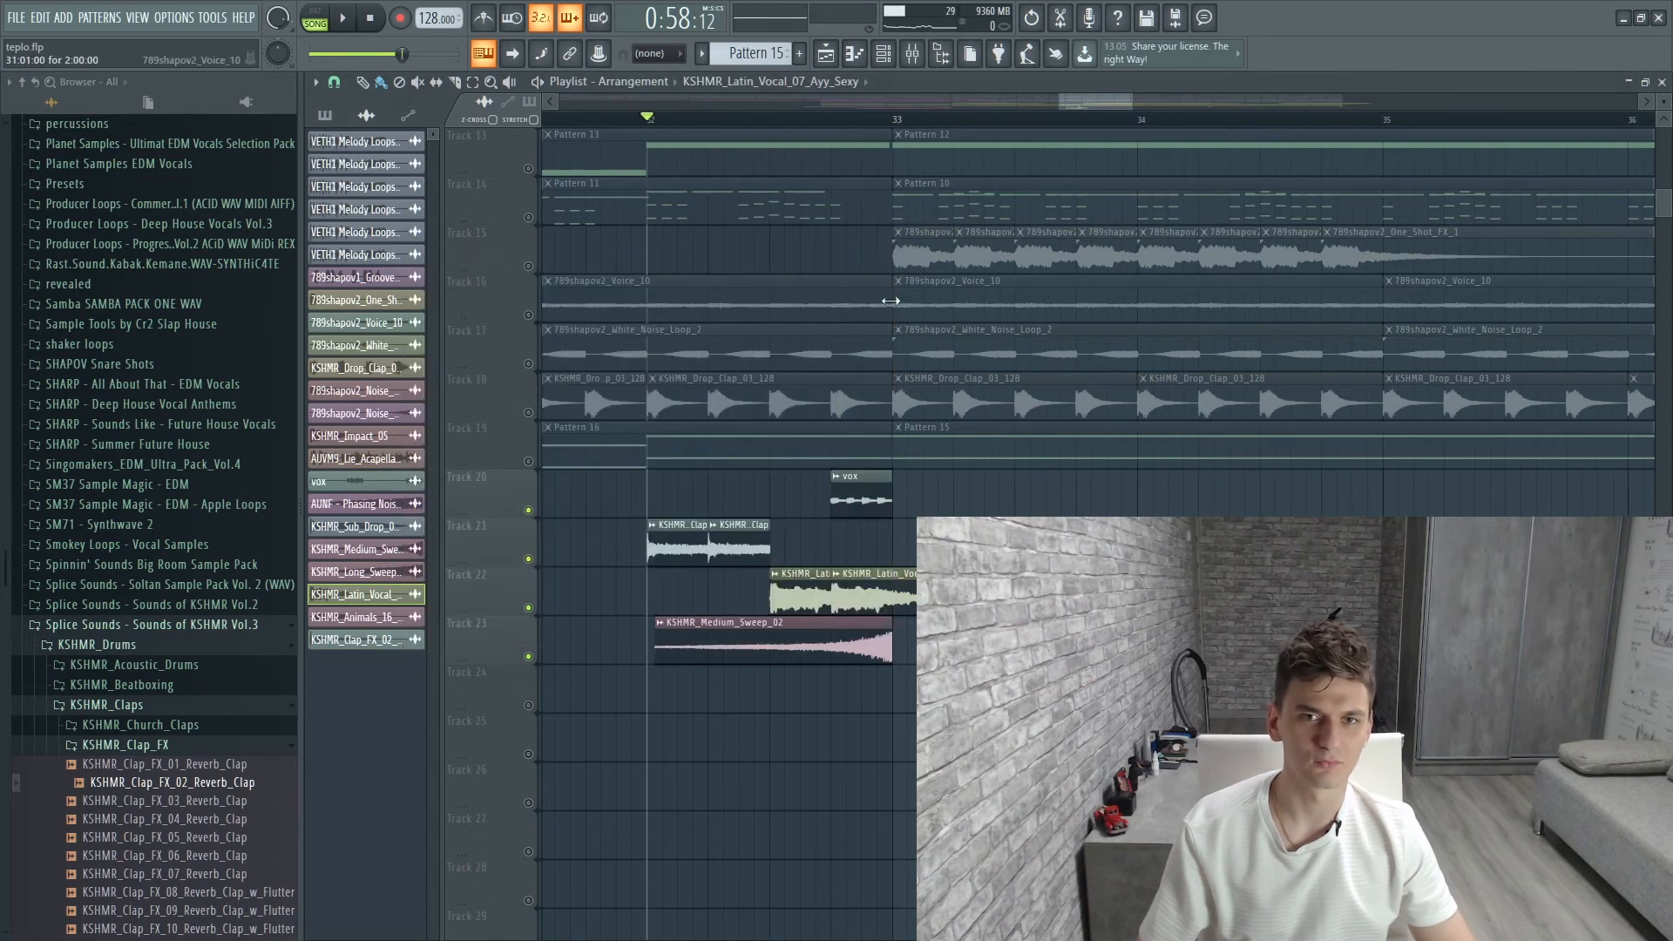
{"action": "double_click", "coordinate": [825, 629]}
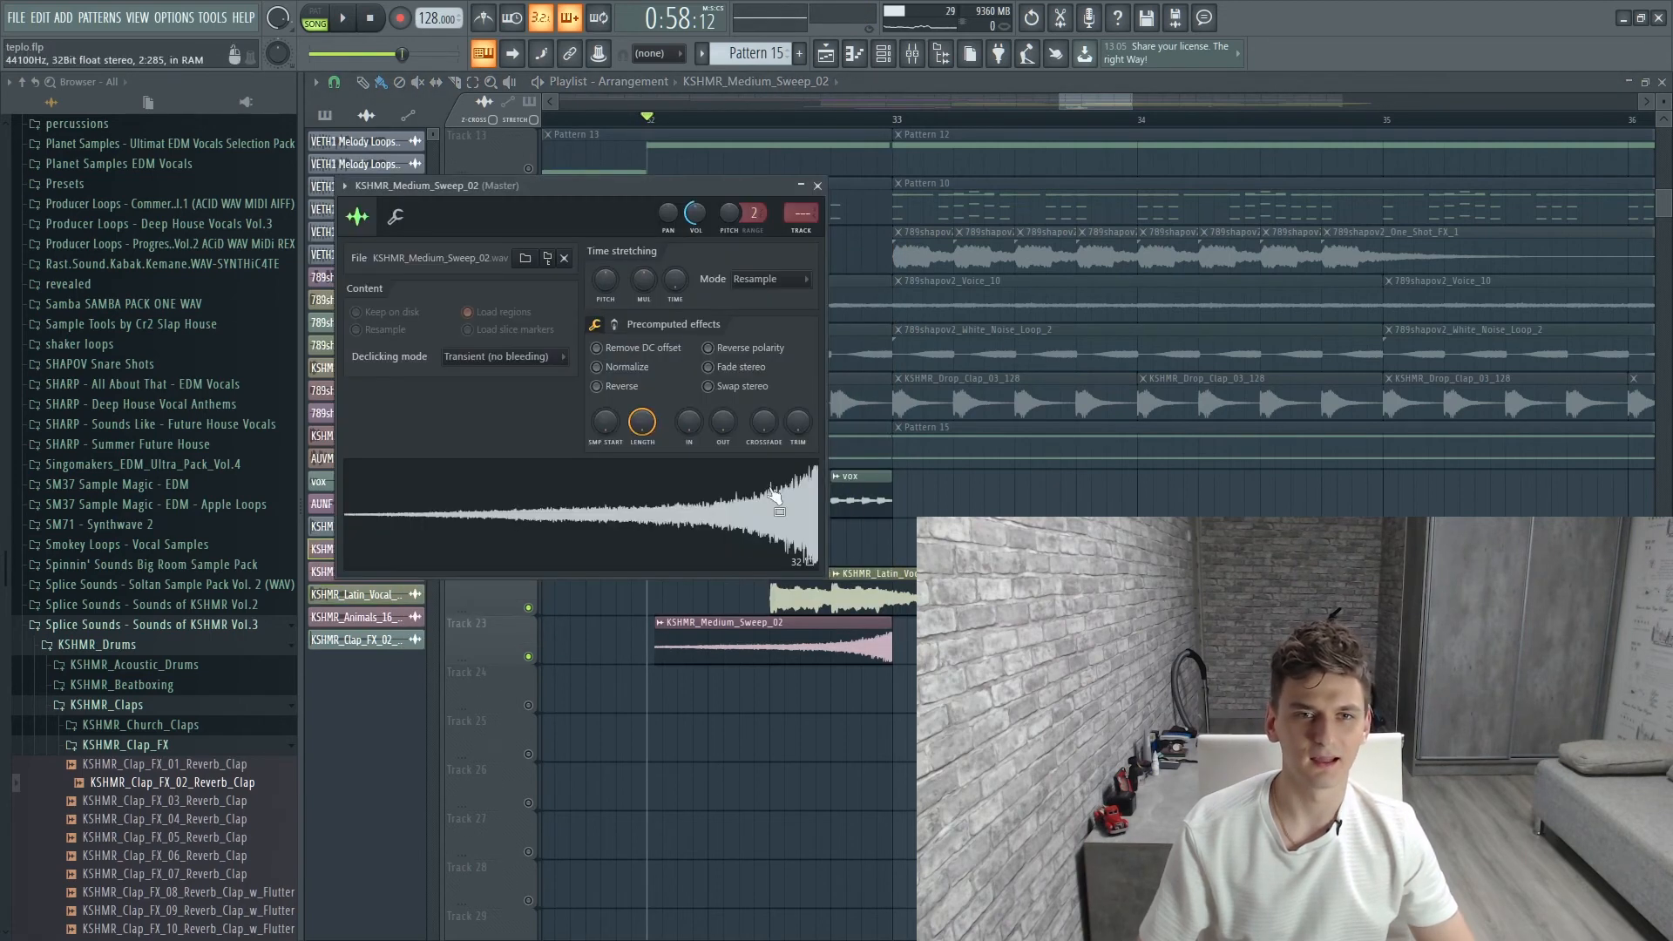
{"action": "left_click", "coordinate": [817, 187]}
Solo Track 20 and play the vox clip just before bar 33
{"action": "left_click_drag", "start_coordinate": [1115, 102], "coordinate": [1124, 110]}
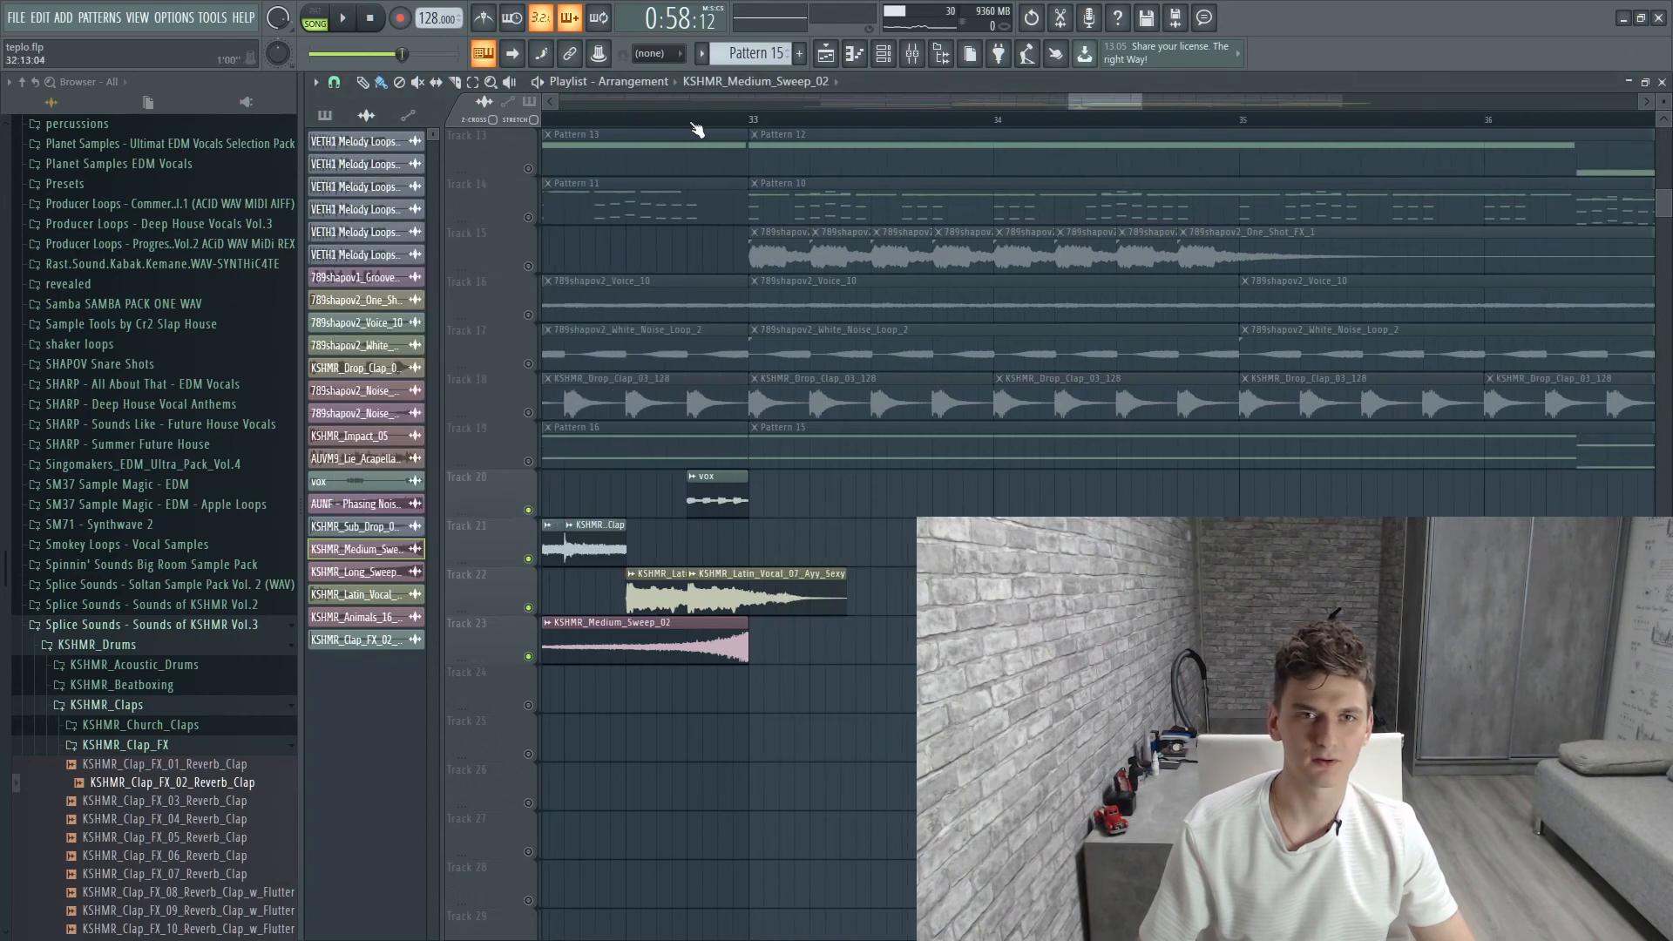
{"action": "right_click", "coordinate": [529, 511]}
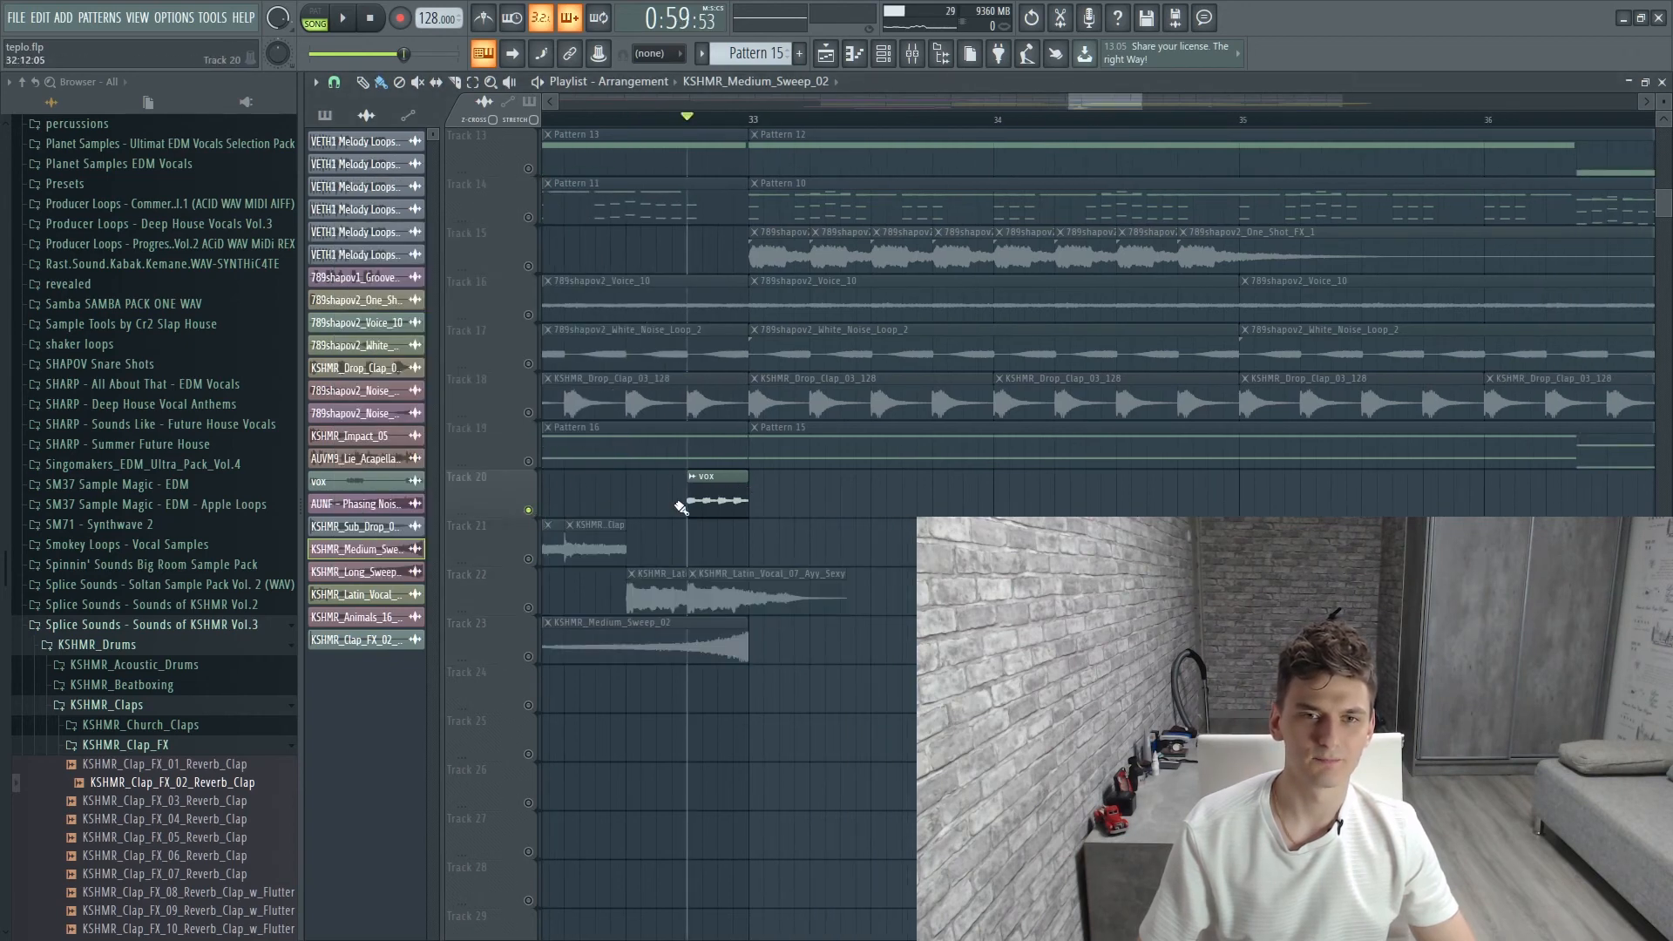
{"action": "key", "text": "space"}
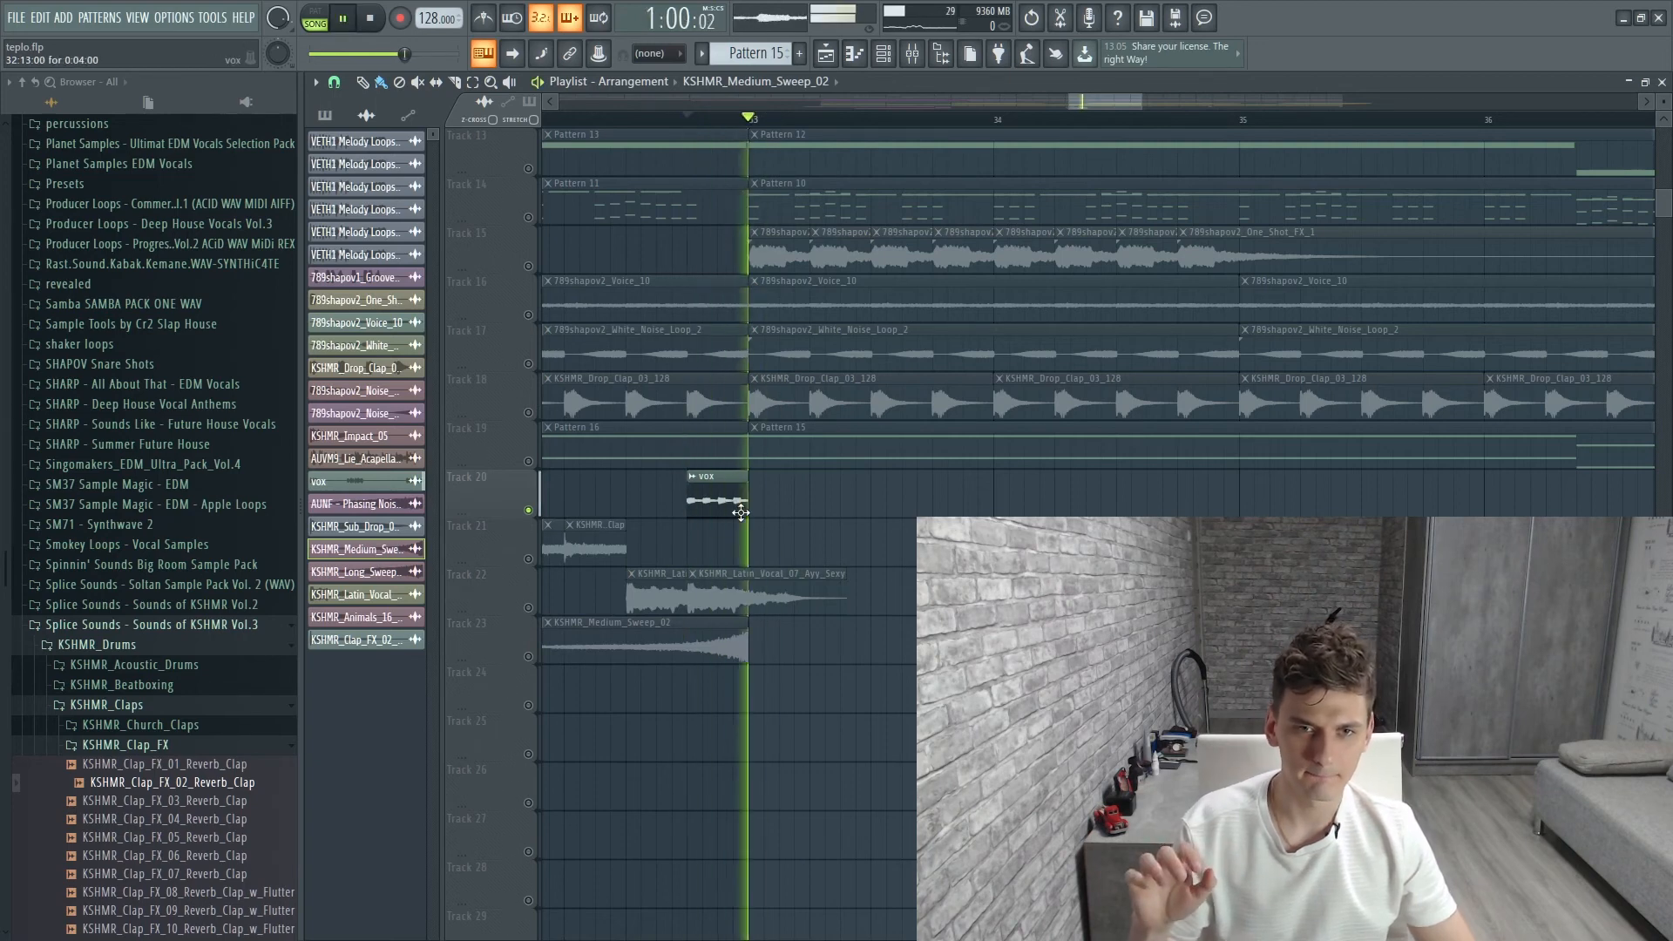
{"action": "key", "text": "space"}
Unsolo Track 20 and play the full arrangement from bar 24
{"action": "right_click", "coordinate": [529, 511]}
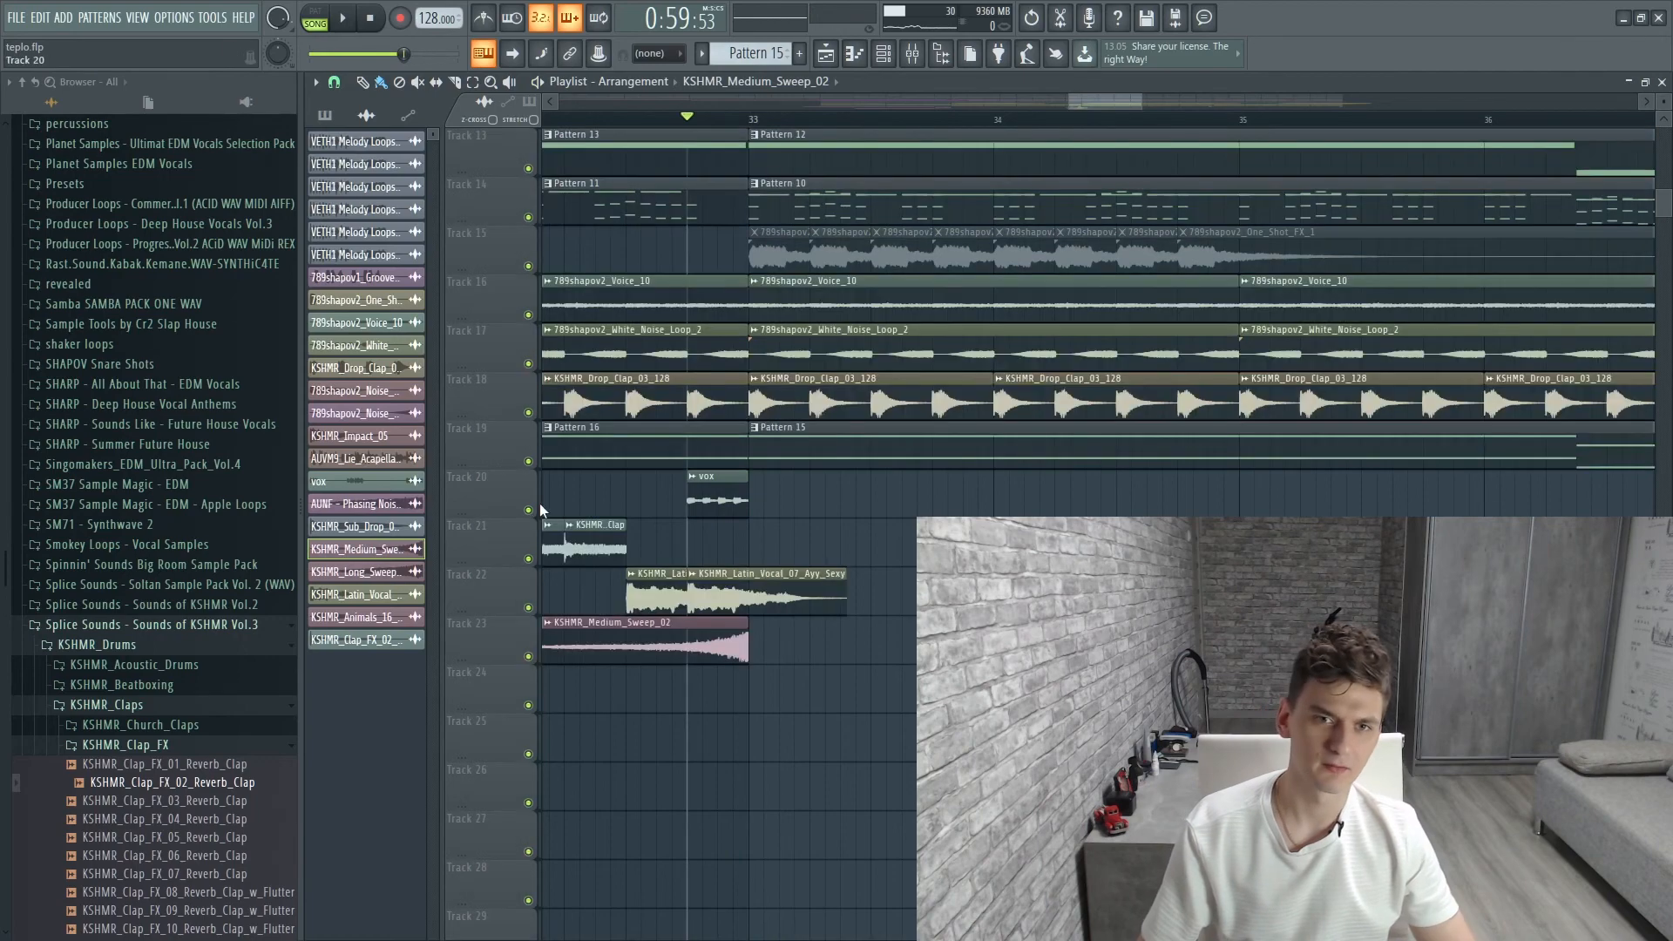
{"action": "left_click_drag", "start_coordinate": [1073, 102], "coordinate": [788, 102]}
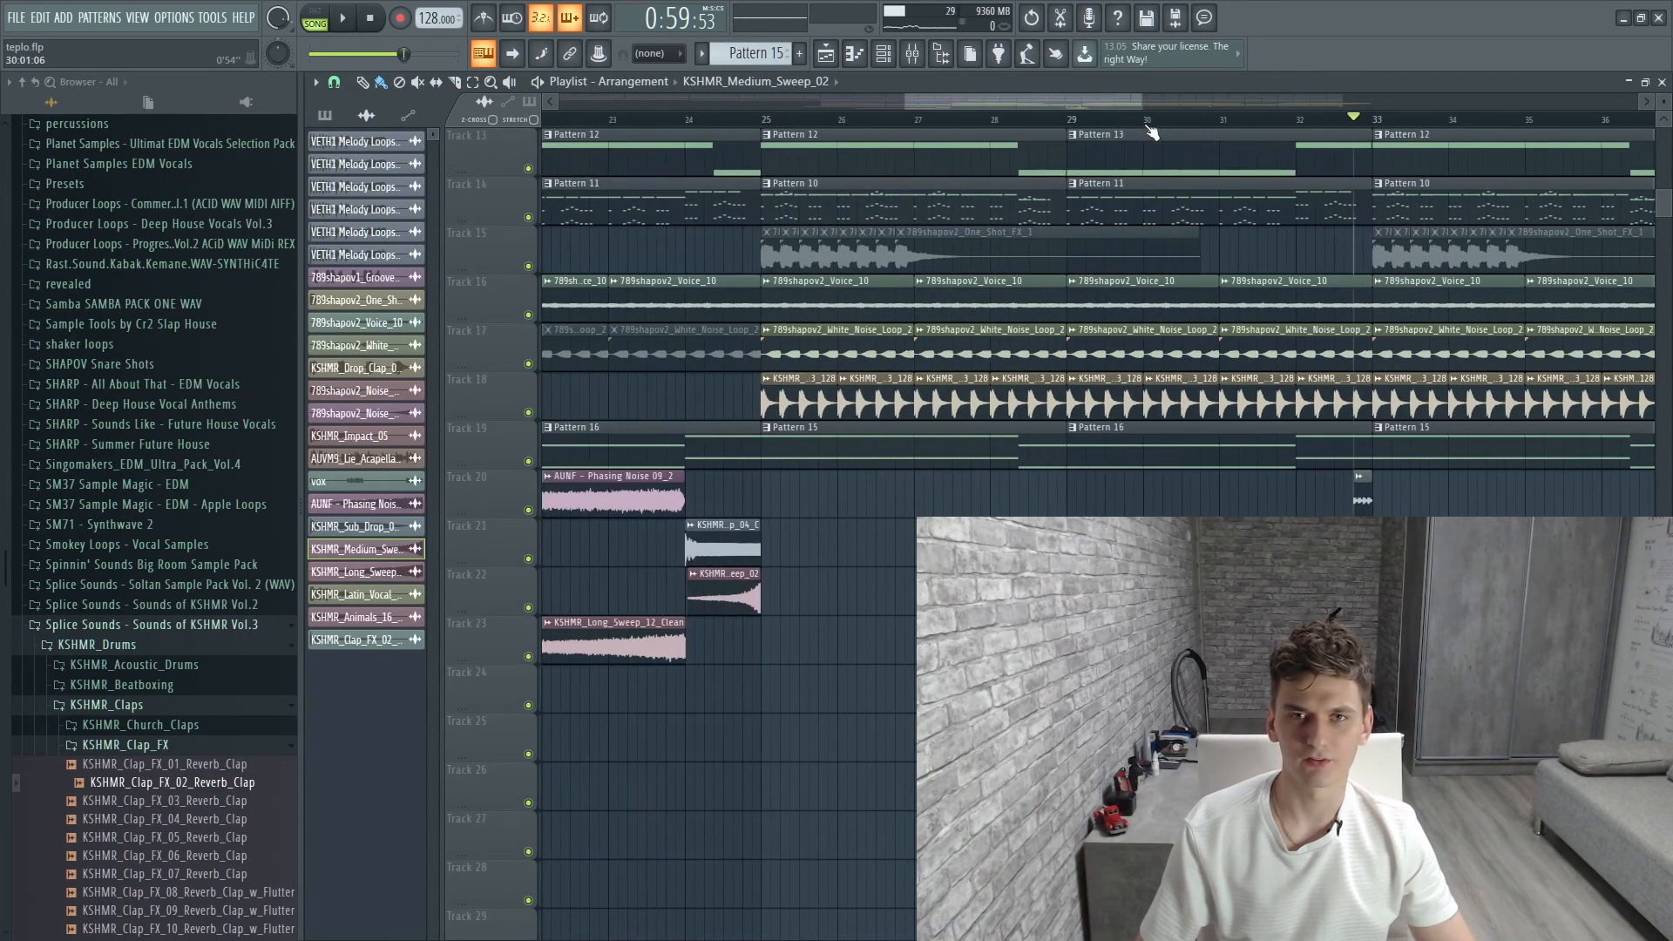
{"action": "scroll", "coordinate": [728, 871], "scroll_direction": "up", "scroll_amount": 4}
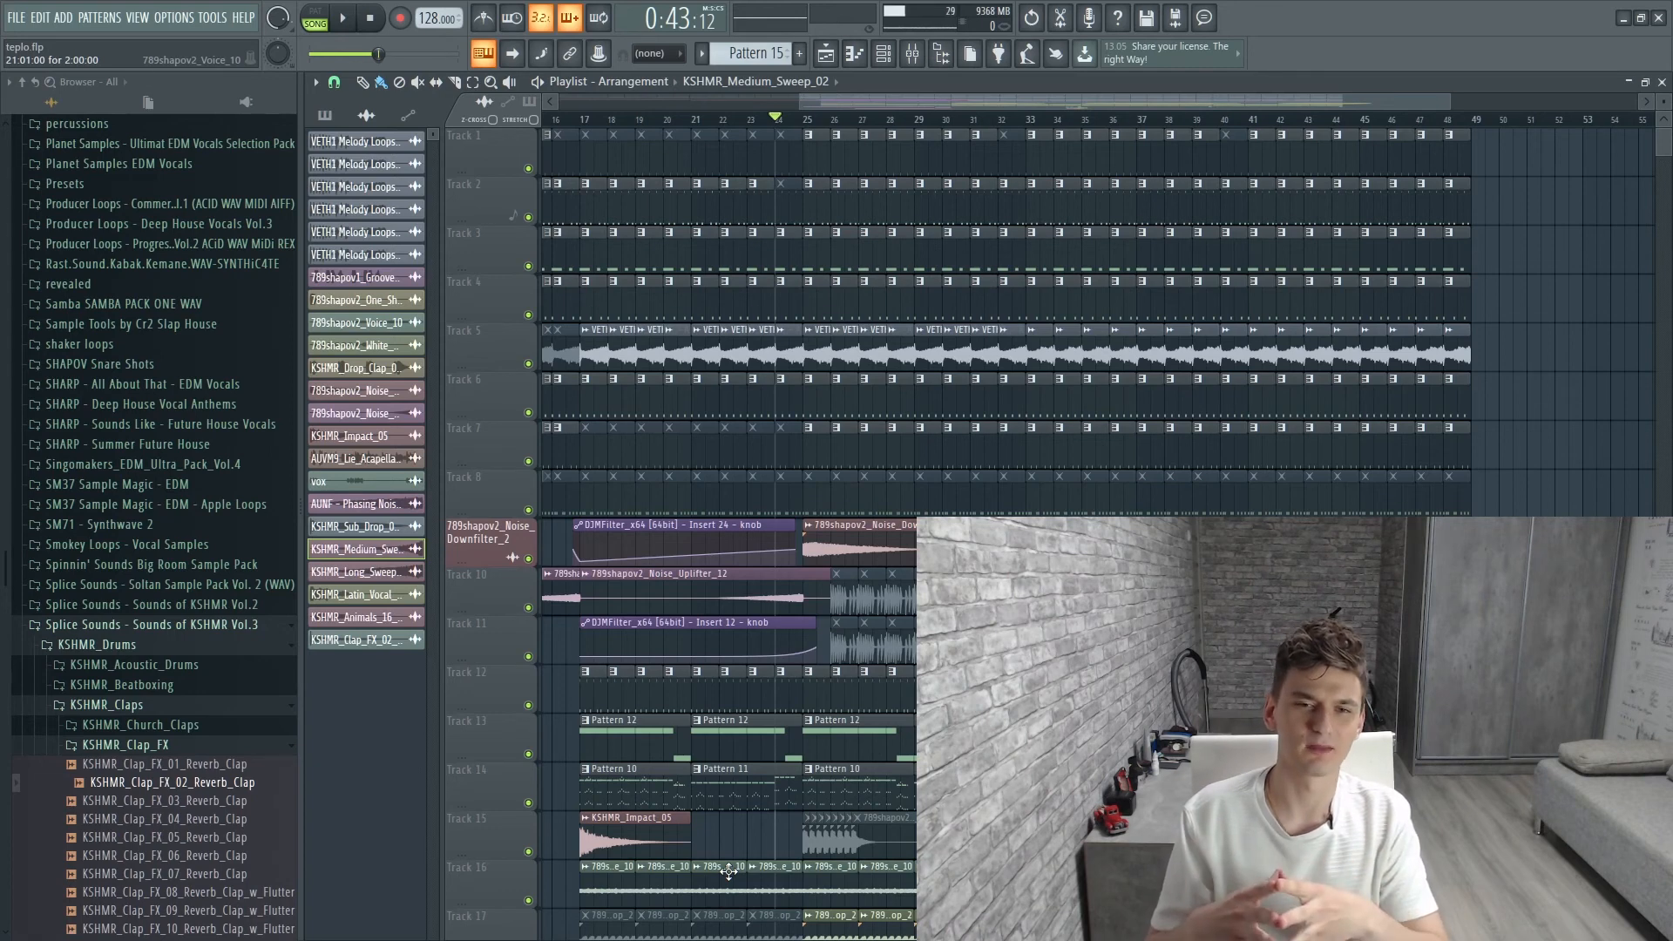
{"action": "key", "text": "space"}
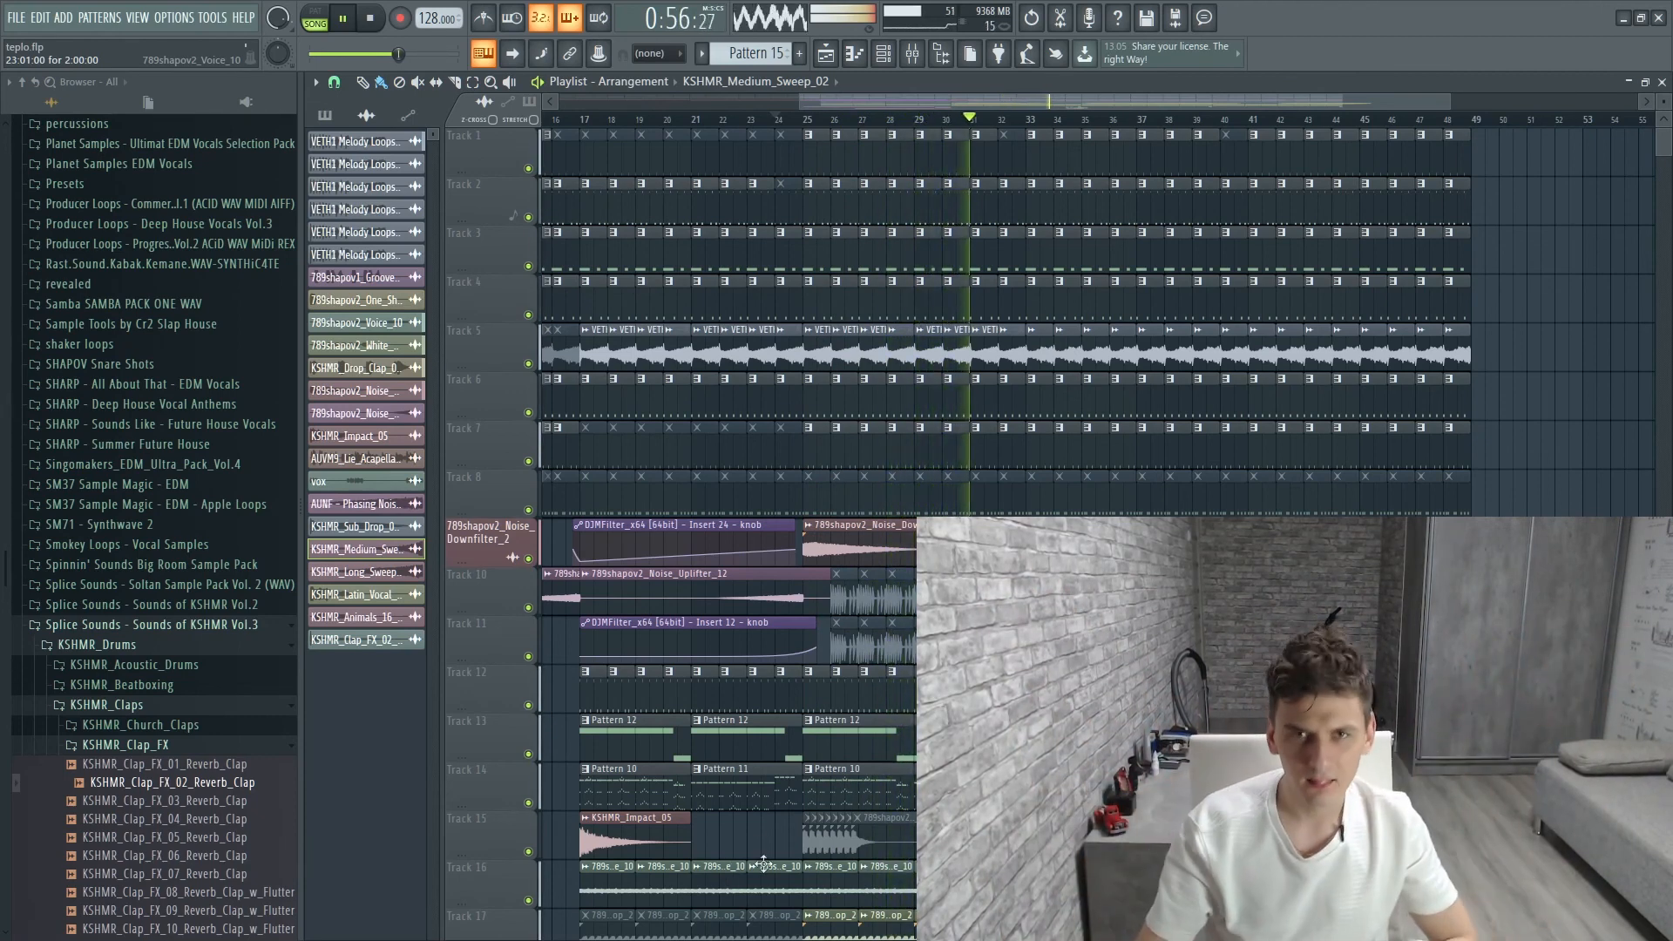
Examine the full mix in SPAN on the Master insert during playback, and return to the playlist and stop it
{"action": "key", "text": "F9"}
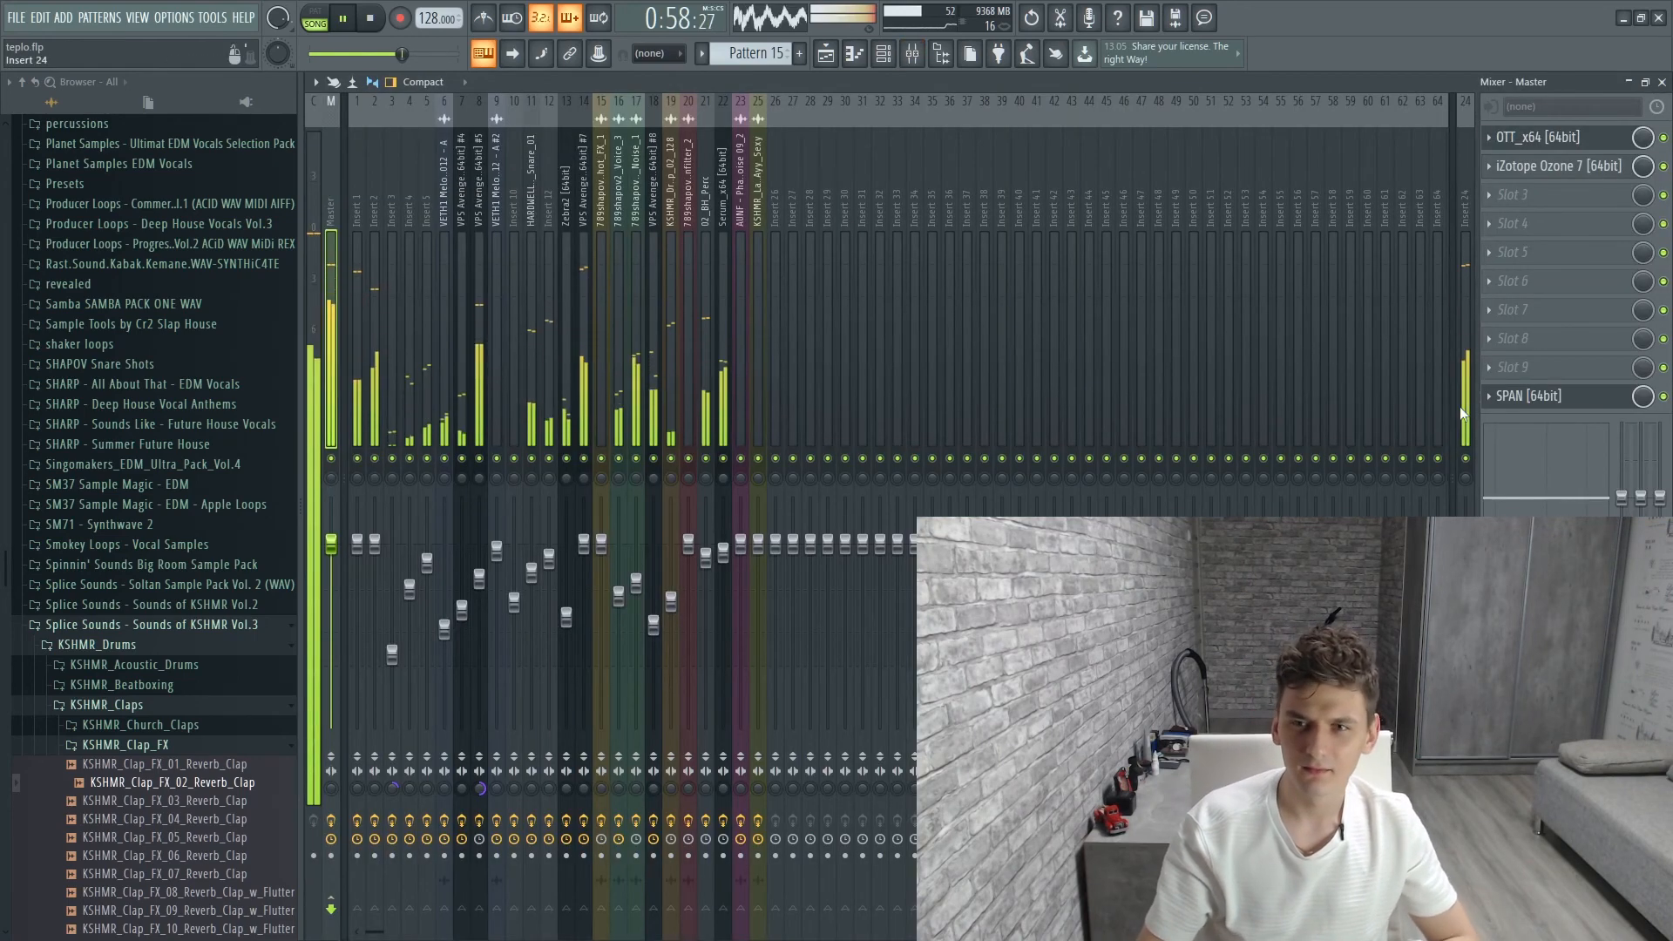
{"action": "left_click", "coordinate": [1564, 399]}
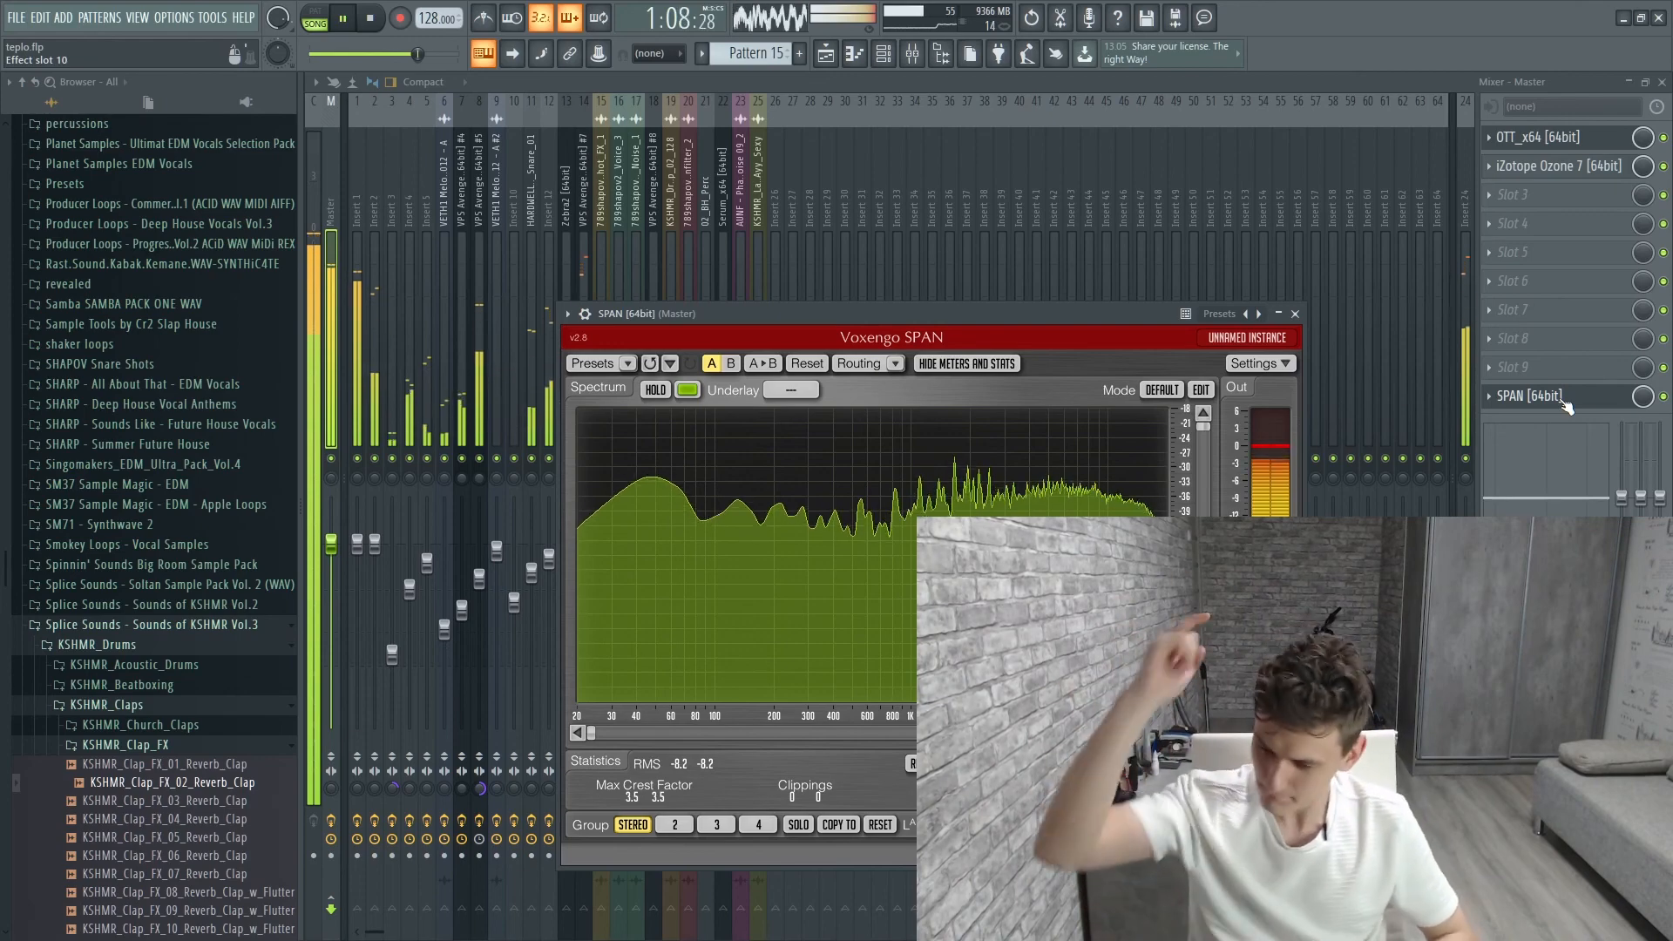
{"action": "key", "text": "F5"}
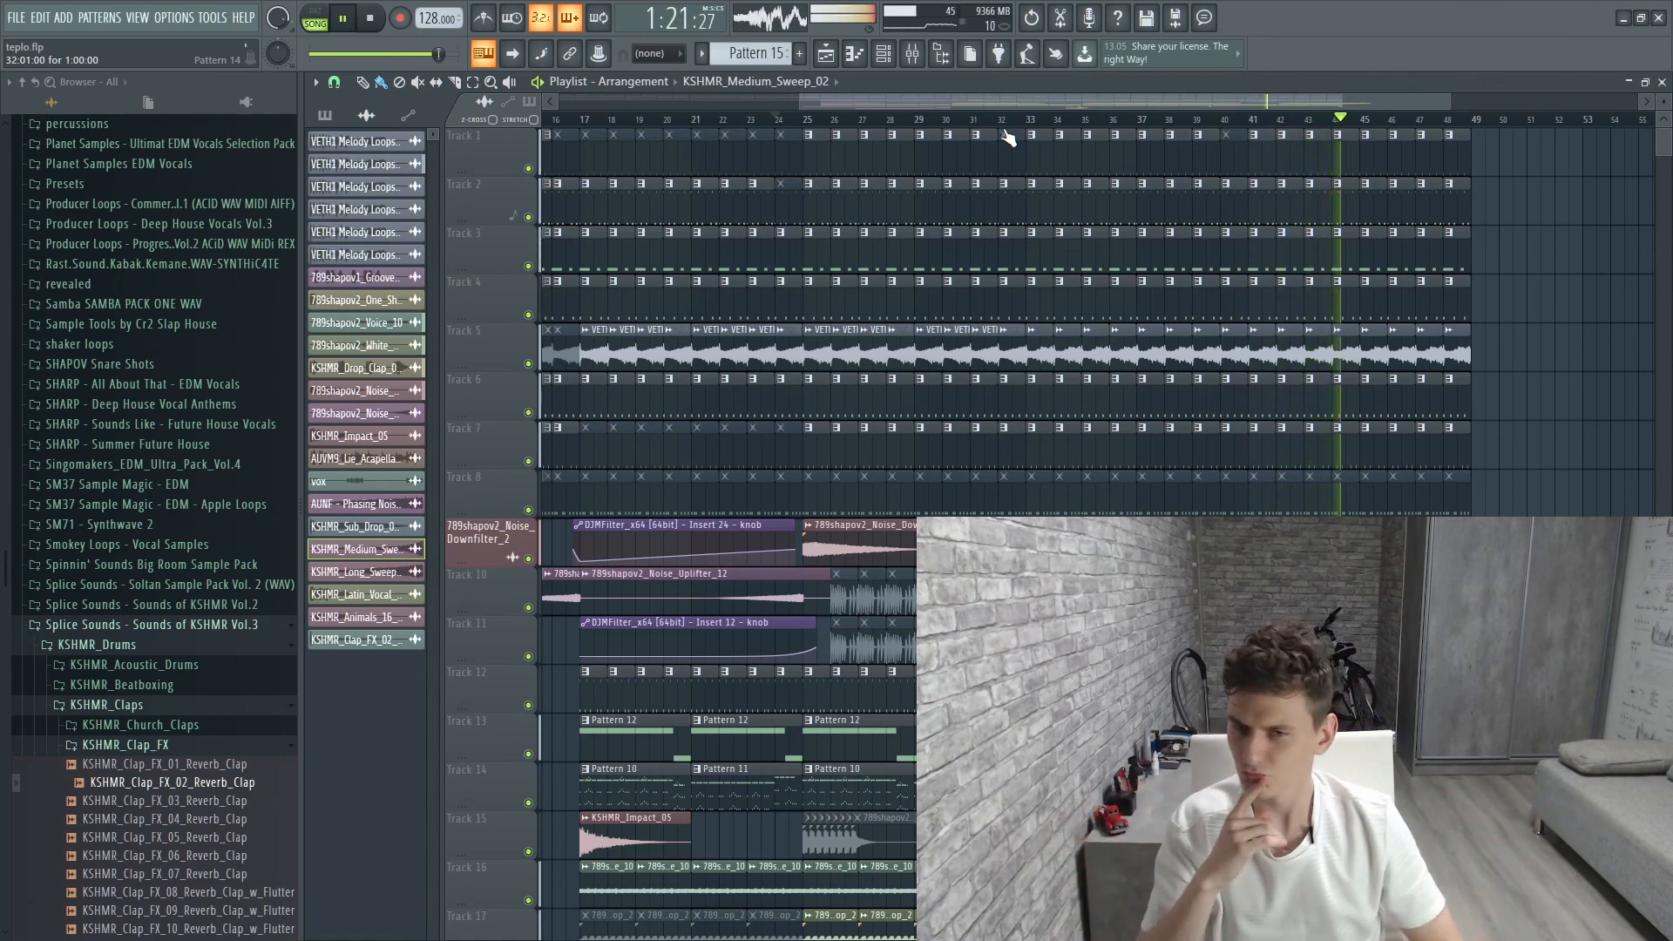
{"action": "key", "text": "space"}
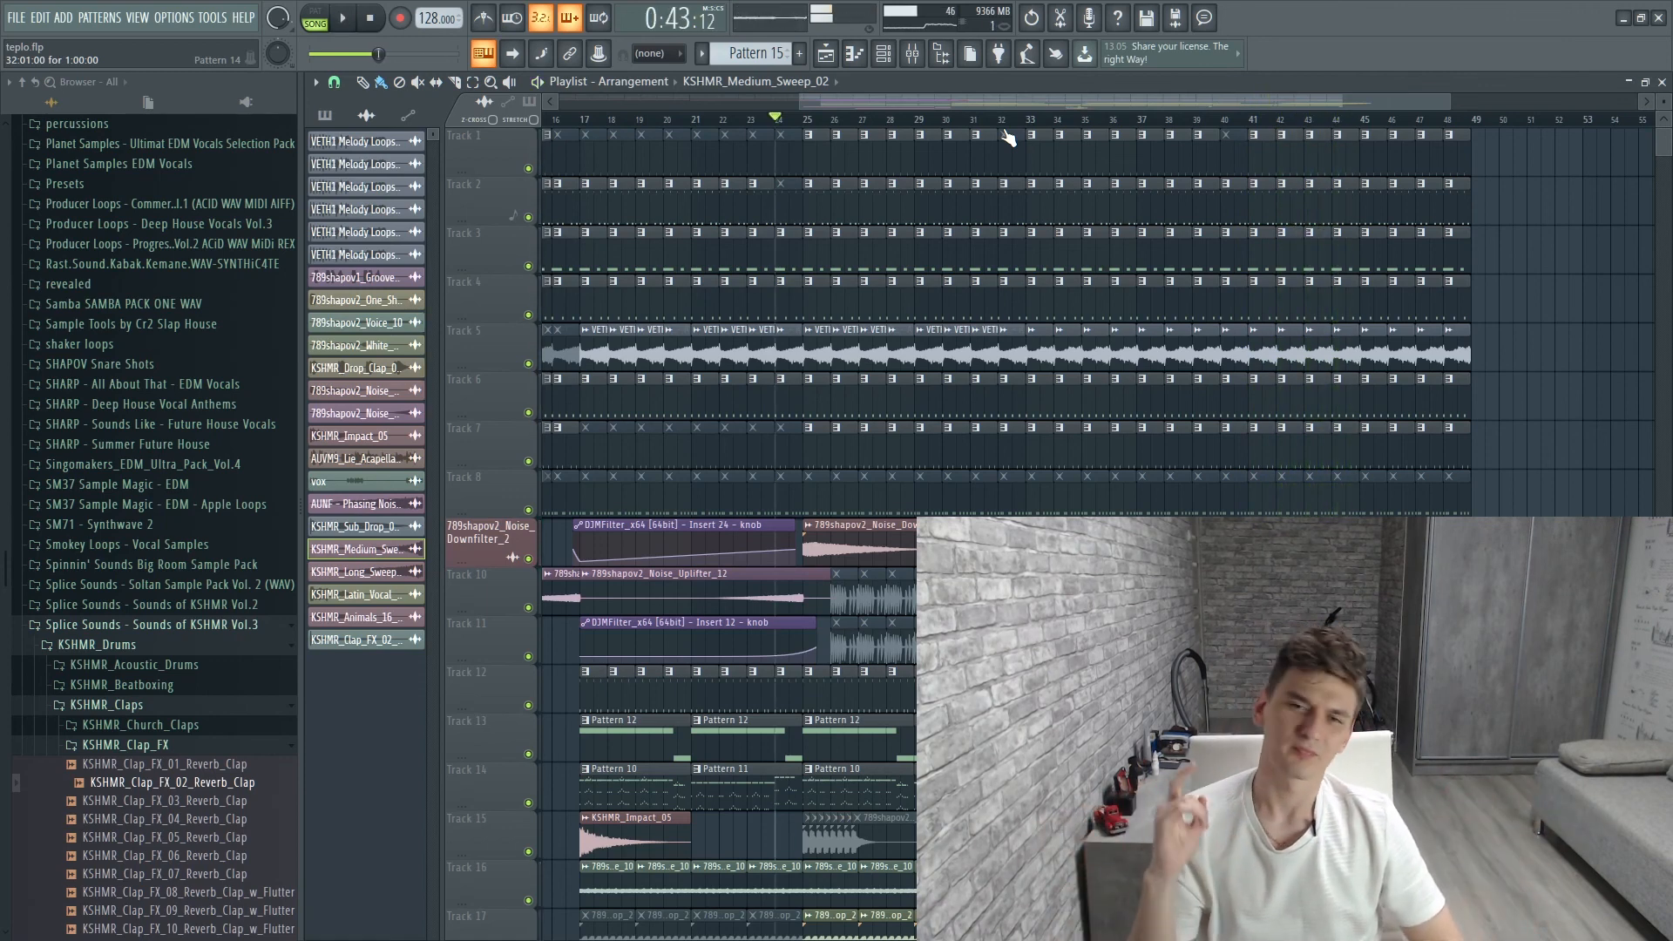